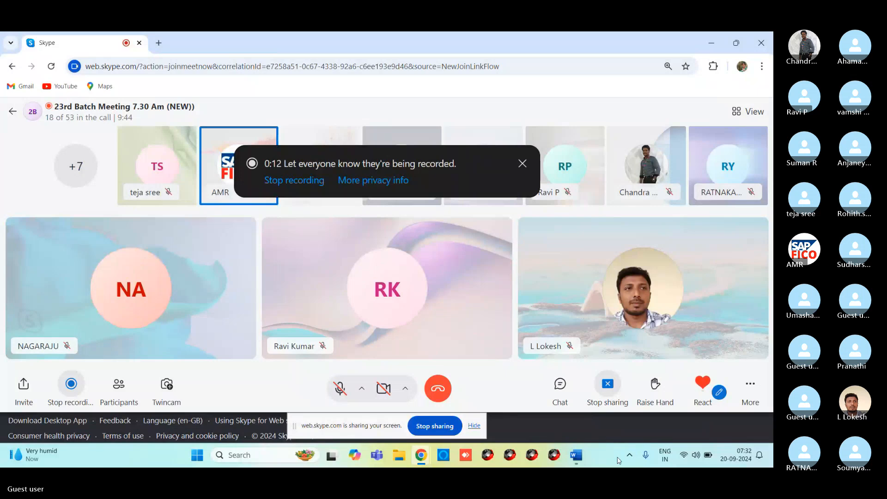
Bring the NEW SAP FICO TOP Word notes forward to topic 79 on deleting and blocking GL accounts.
click(576, 455)
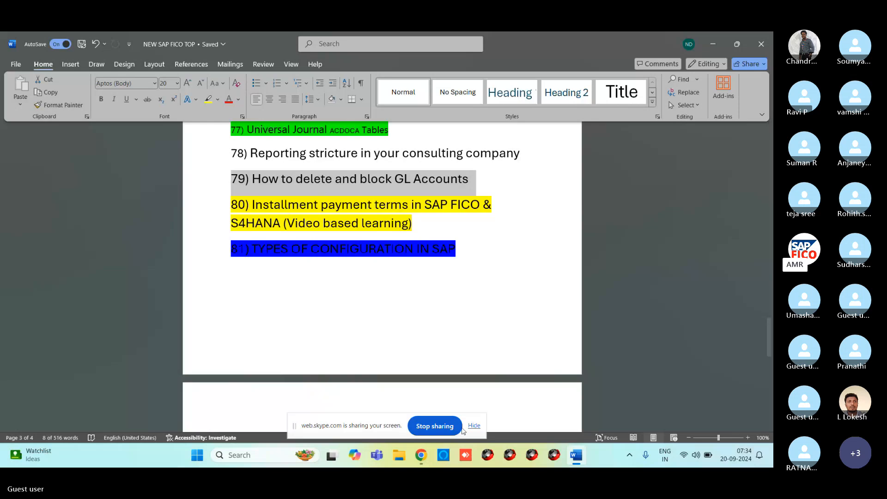
Download and accept GL ACCOUNTS COPY DELETE BLOCK.docx (18.7 KB) from the Skype meeting chat.
mouse_move(421, 450)
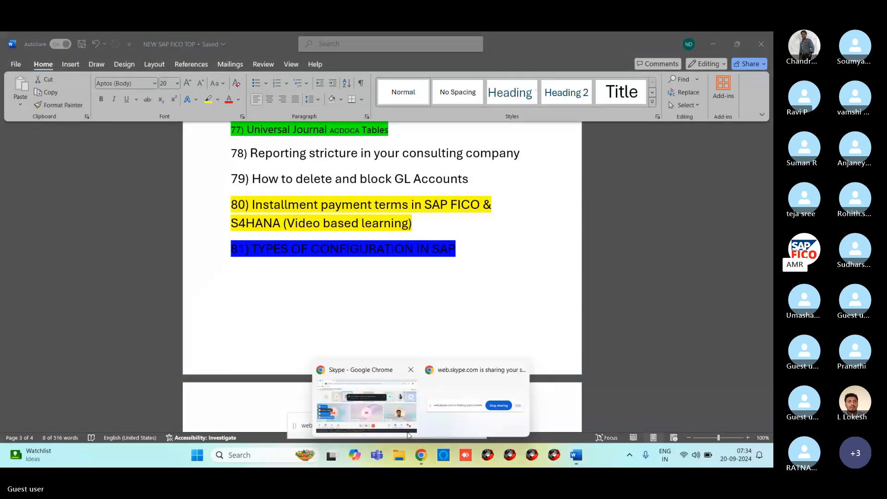
click(408, 433)
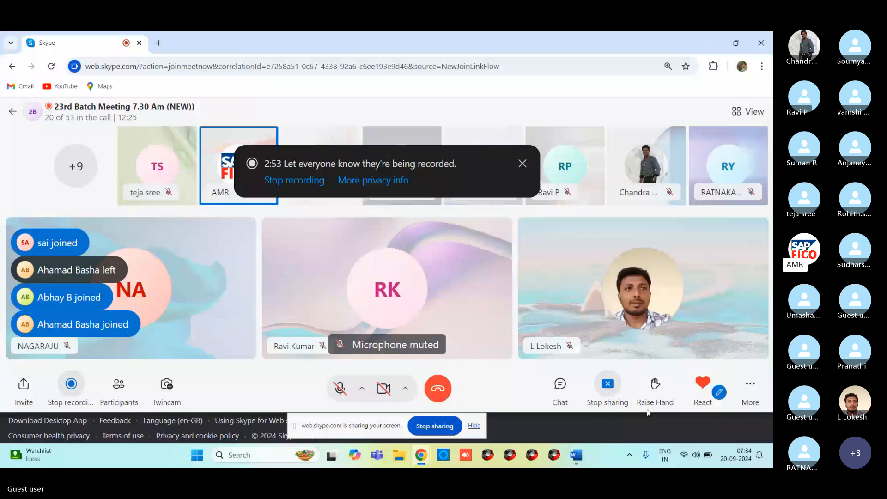
click(559, 387)
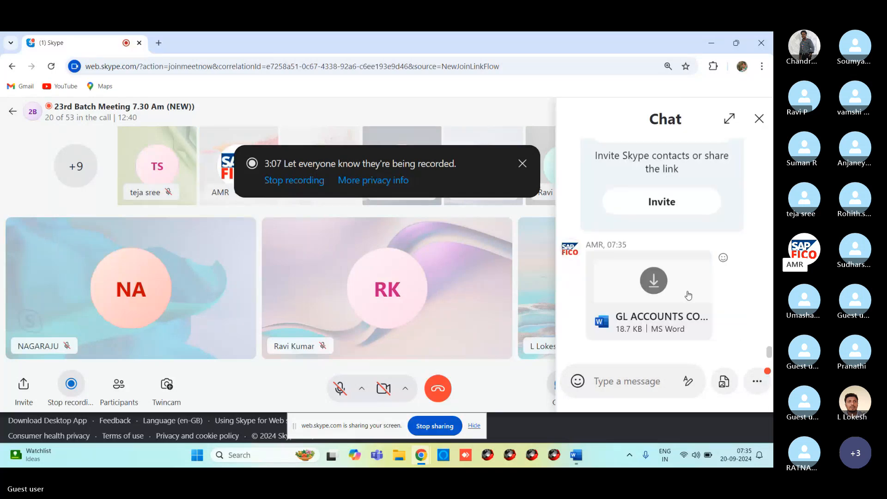
click(647, 285)
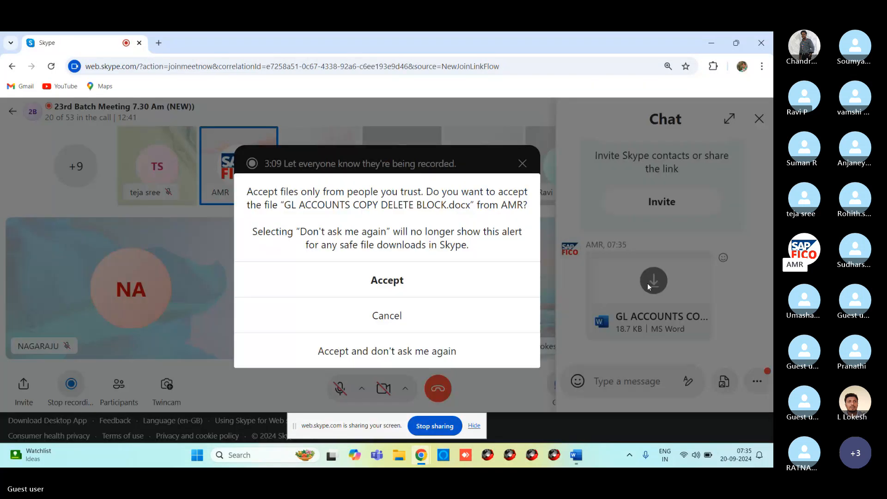
click(403, 289)
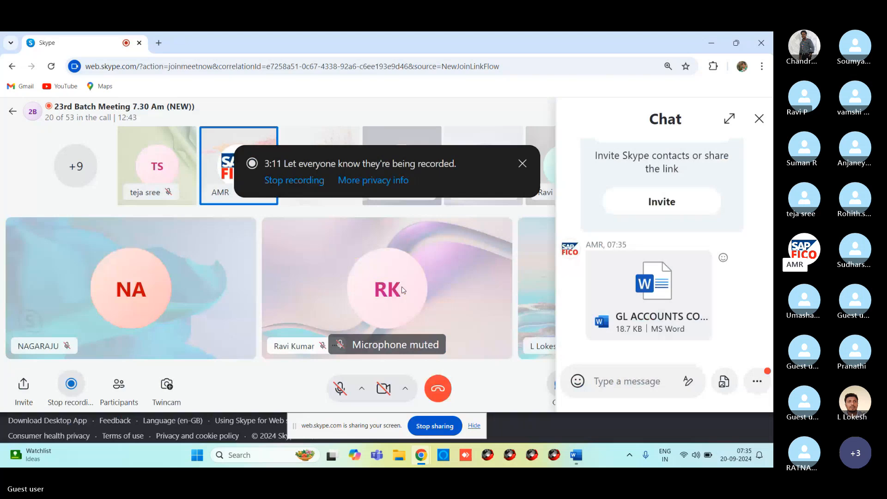
Open GL ACCOUNTS COPY DELETE BLOCK.docx in Word Protected View and skim the reasons for deleting or blocking.
click(630, 96)
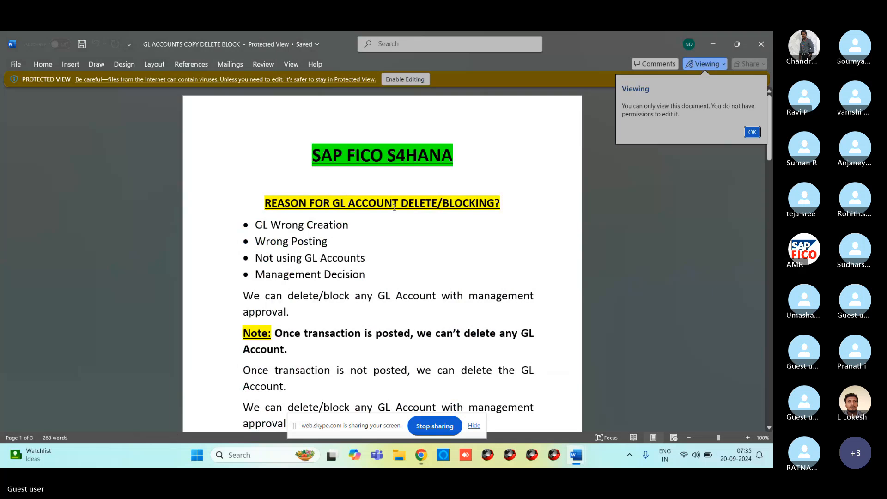
scroll(394, 208, up, 2)
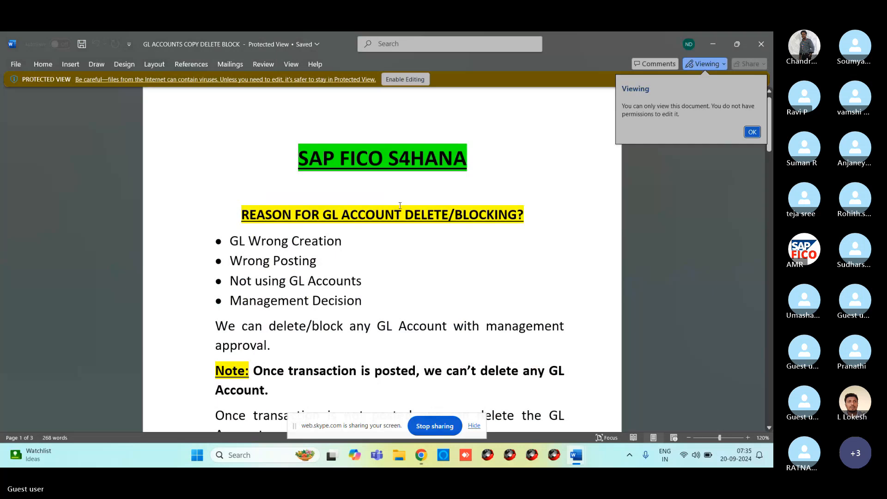
scroll(405, 254, down, 2)
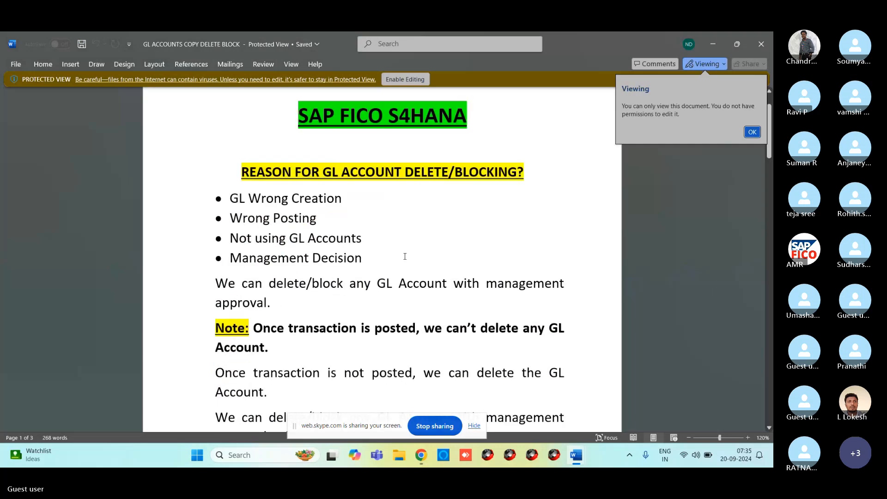
scroll(405, 256, up, 2)
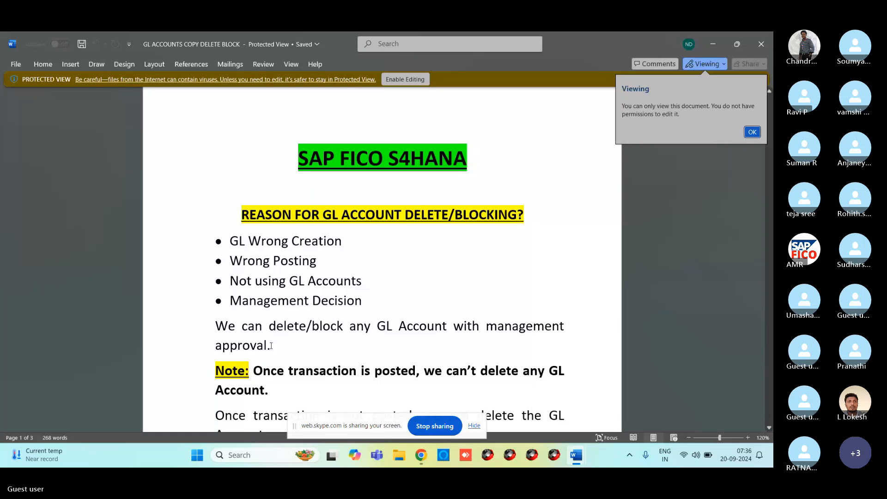
Scroll the notes to the 'Reason for GL account delete/blocking' section and the OBR2 line.
scroll(258, 314, down, 3)
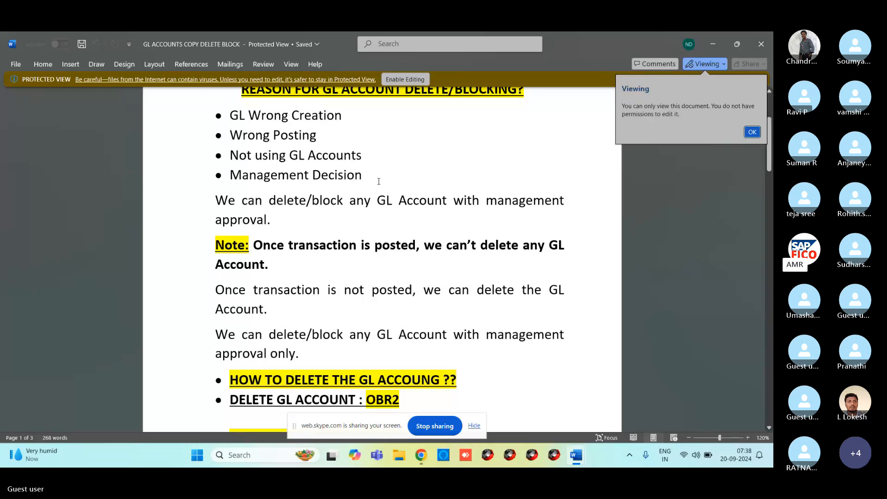
Clear Word and the call window, then log on to IDES client 800 through SAP Logon.
click(710, 44)
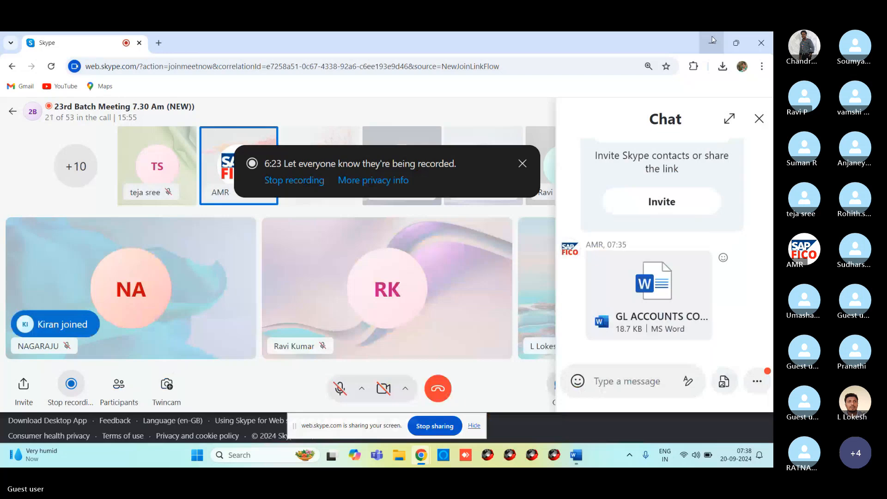
click(712, 41)
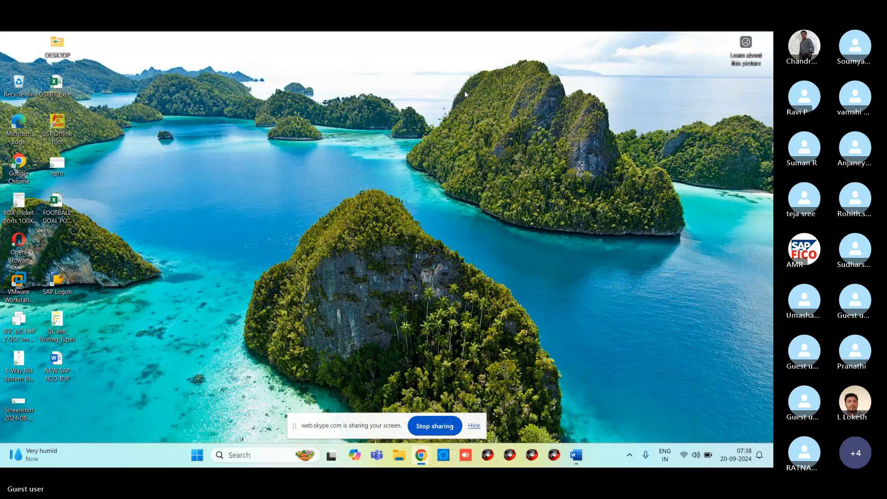
double_click(65, 277)
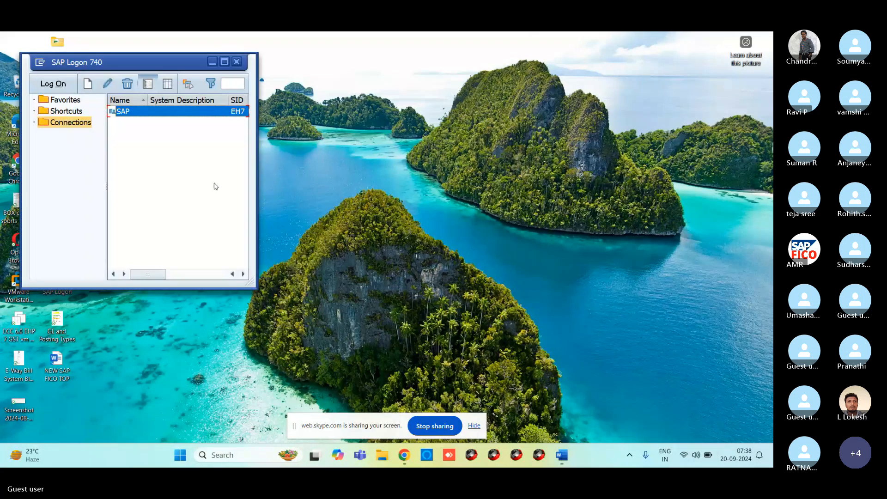
text(2)
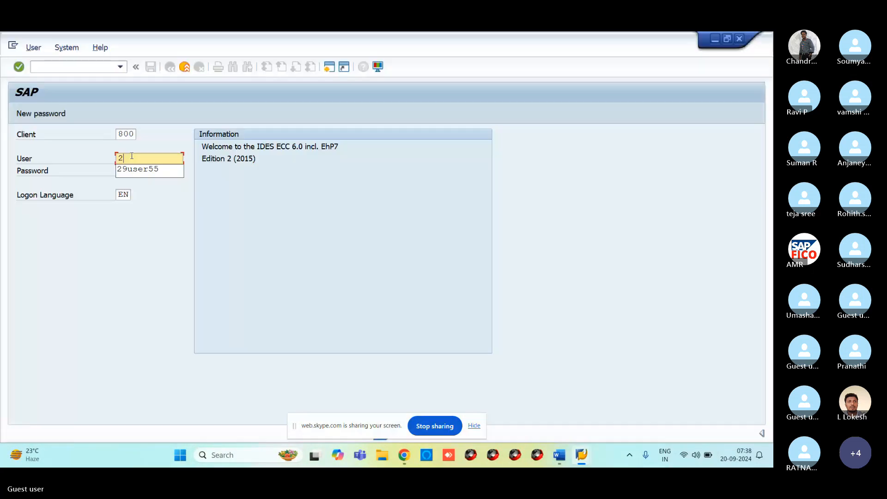
text(9)
key(Return)
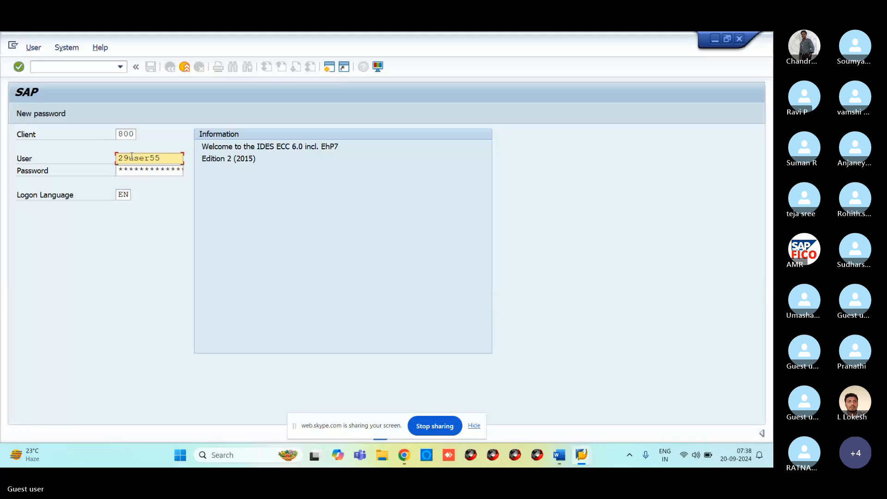
key(Tab)
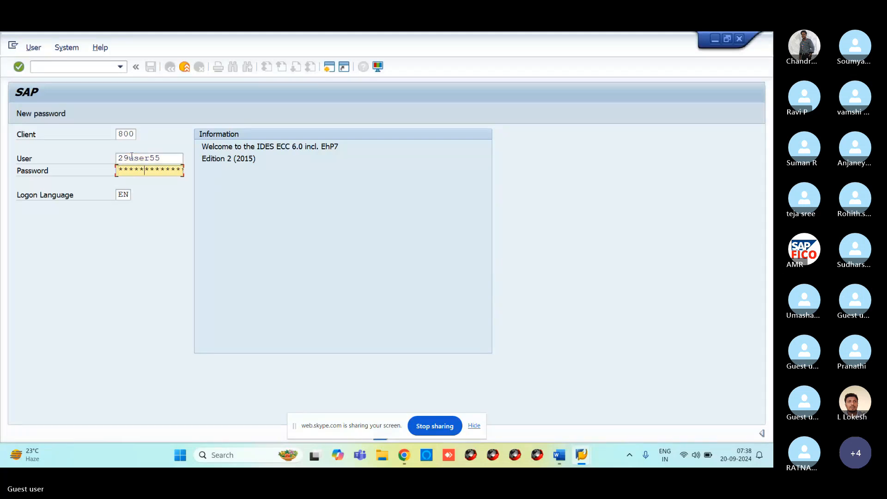
key(Return)
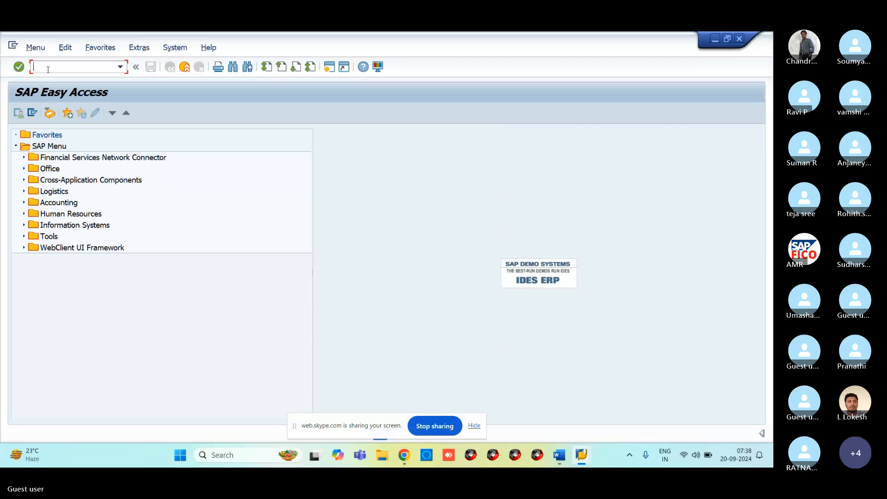
Run FS00 and expand the ADMINISTRATION COST AND OTHER and CURRENT ASSETS, LOANS & ADV groups.
text(FS00)
key(Return)
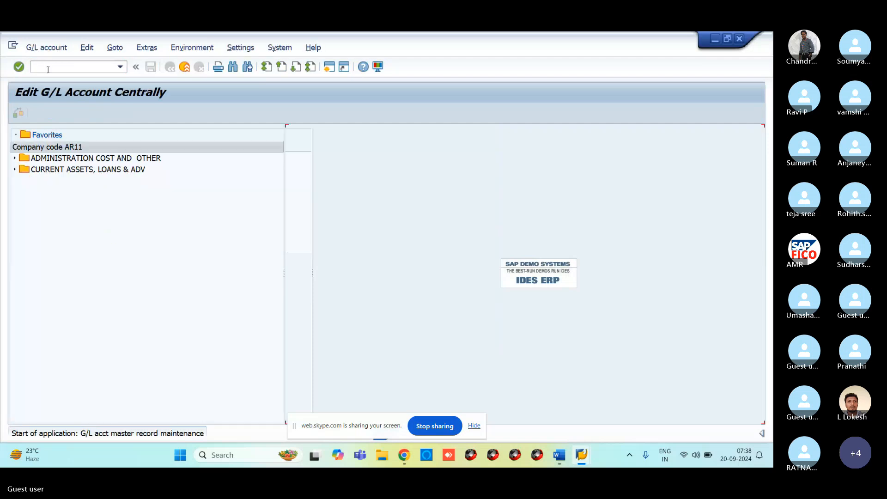
click(14, 158)
click(15, 226)
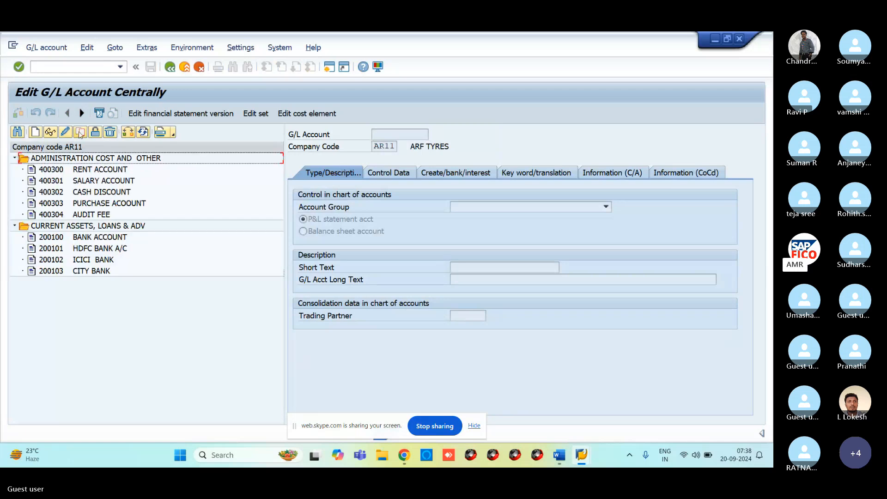
Switch the account tree to company code VR11 and expand the same two account groups.
click(125, 133)
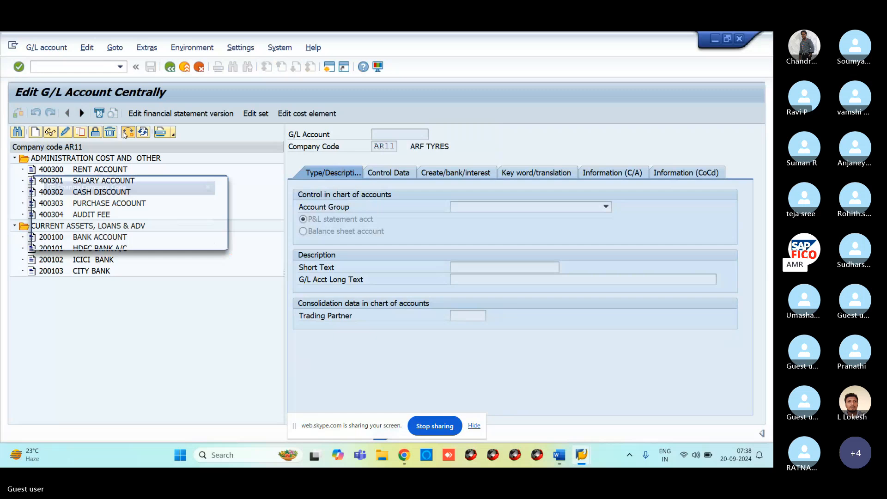
text(VR11)
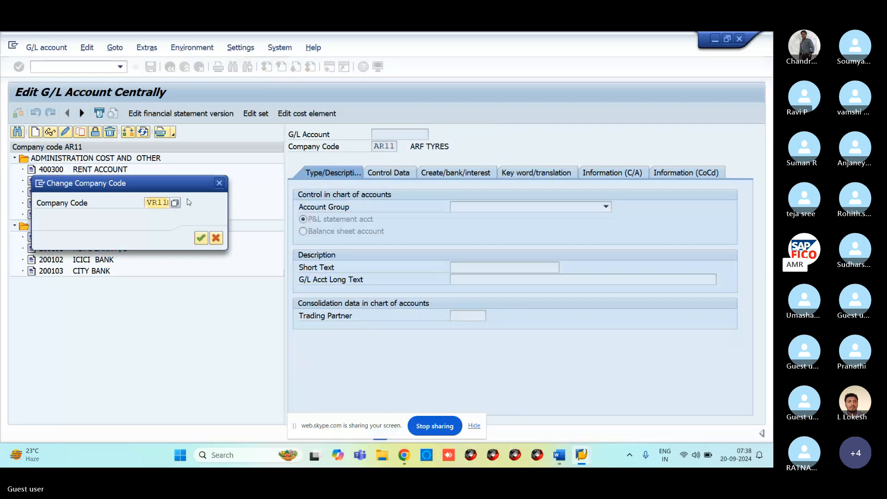
key(Return)
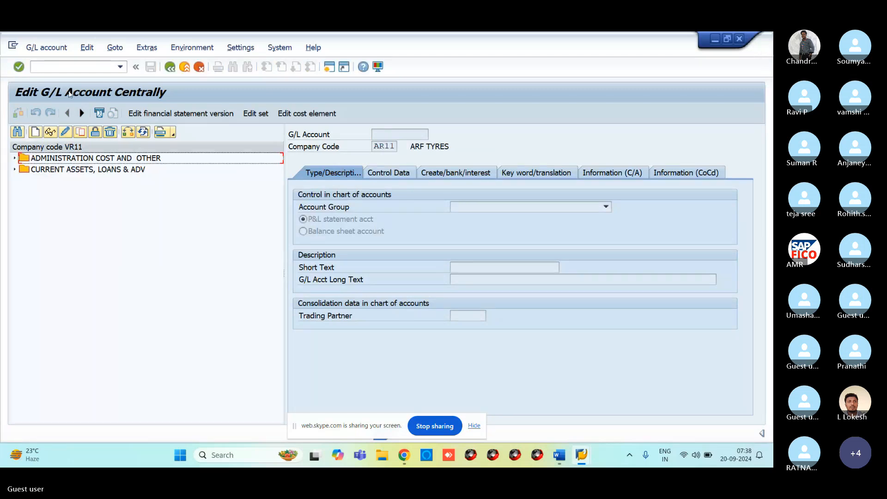
click(15, 158)
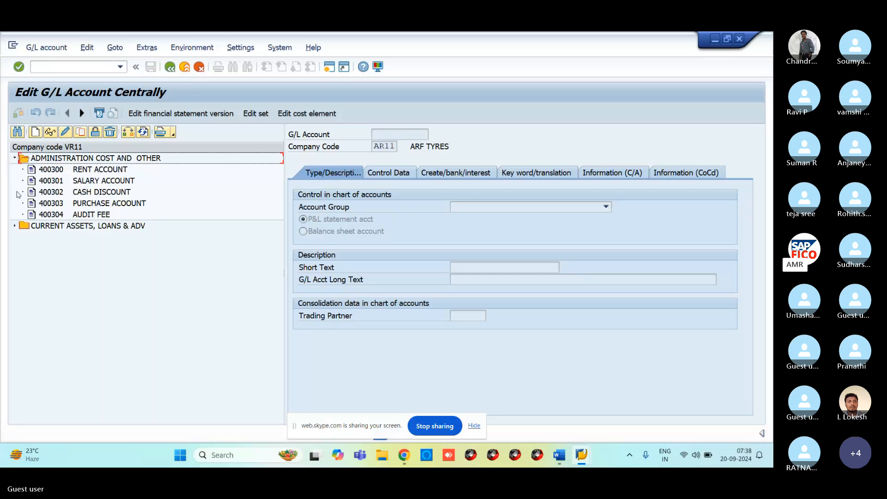
click(15, 226)
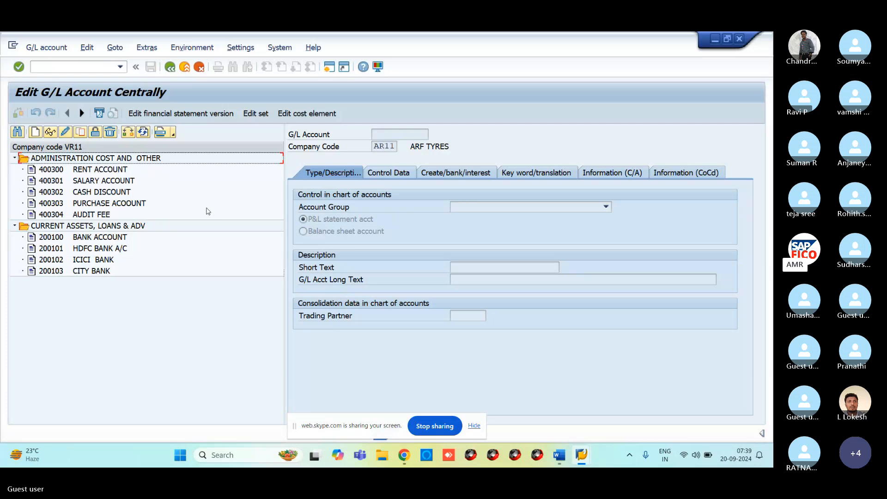
Select 400300 RENT ACCOUNT in the VR11 navigation tree.
click(68, 170)
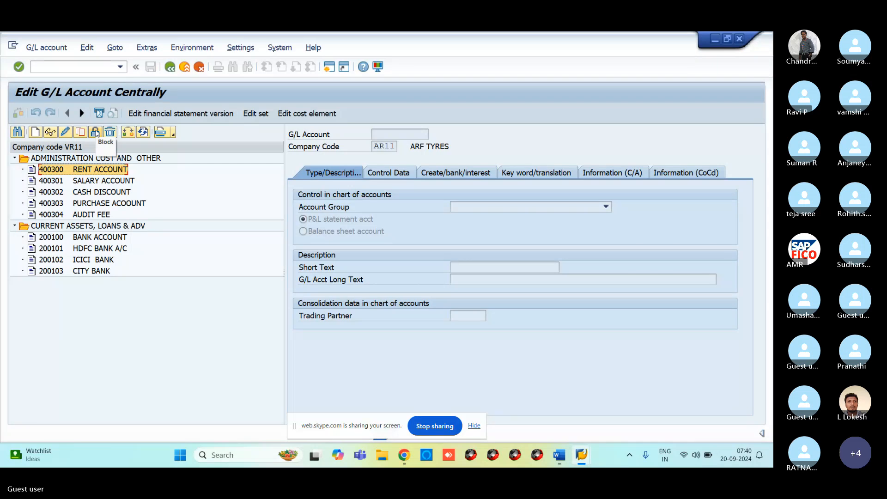
Set 400300 RENT ACCOUNT to Blocked for posting in the chart of accounts and save.
click(95, 133)
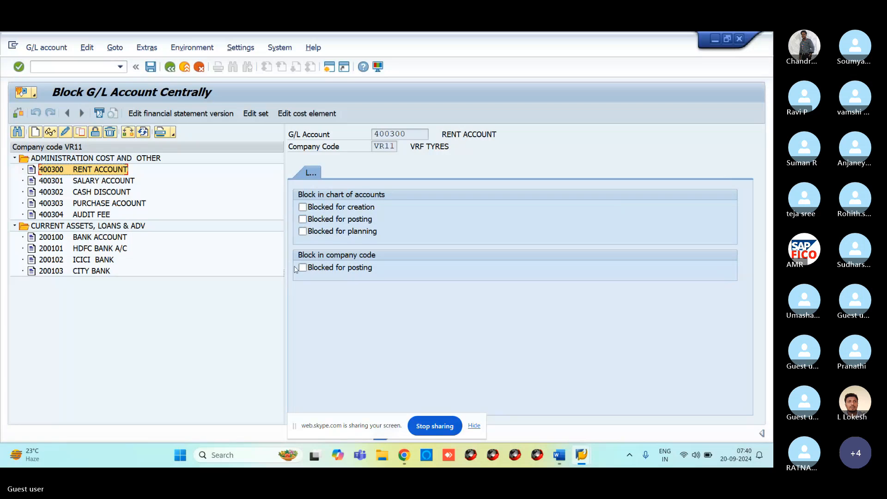
click(312, 223)
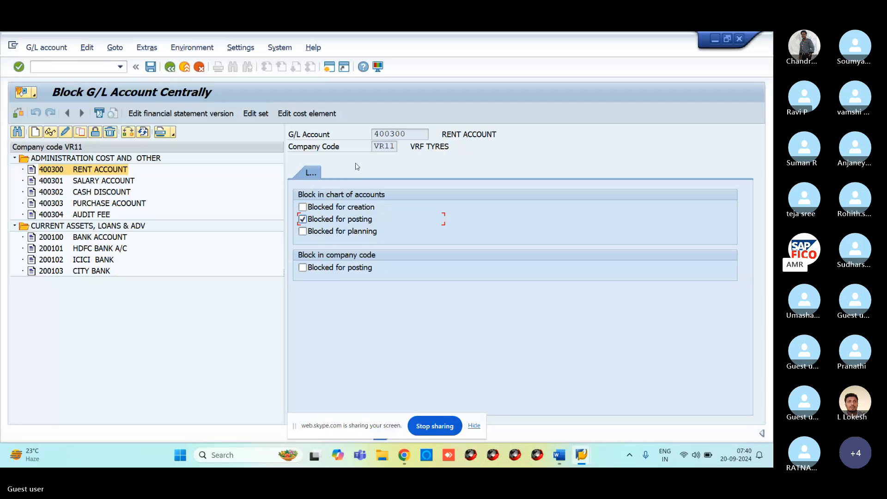
click(151, 68)
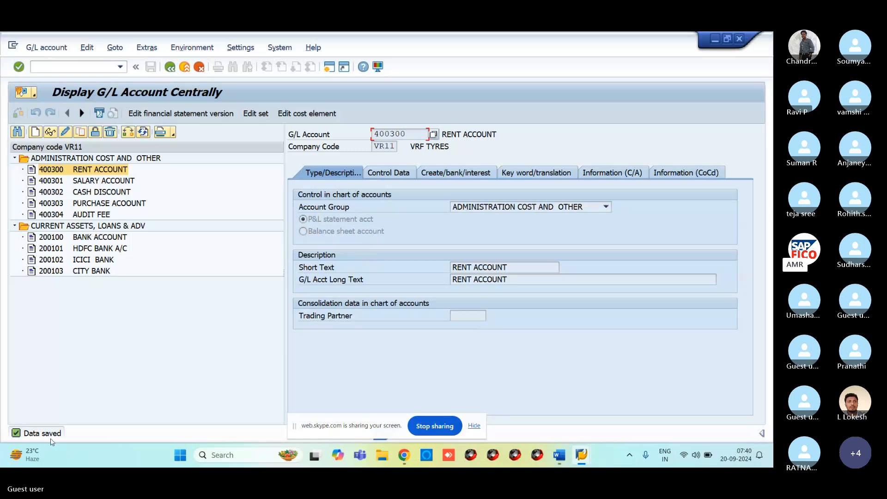
click(85, 68)
text(/NFB50)
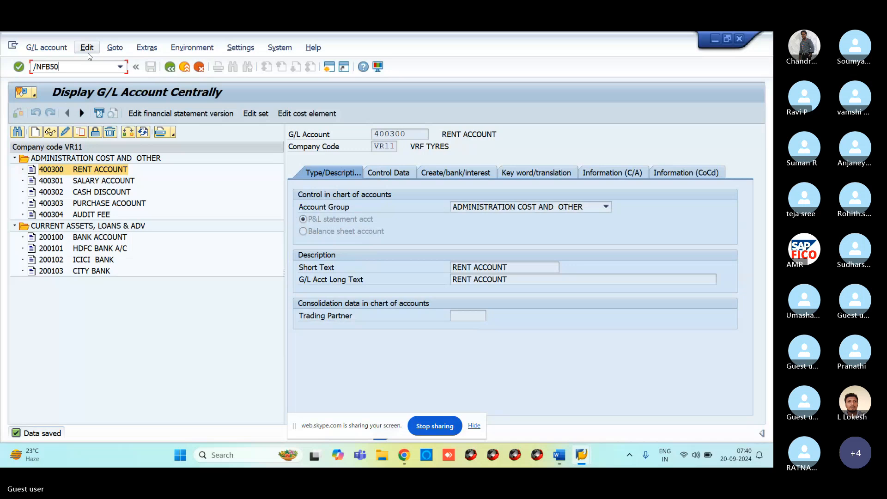
Start an FB50 G/L document dated 20.09.2024 and begin the first line's account with 400.
key(Return)
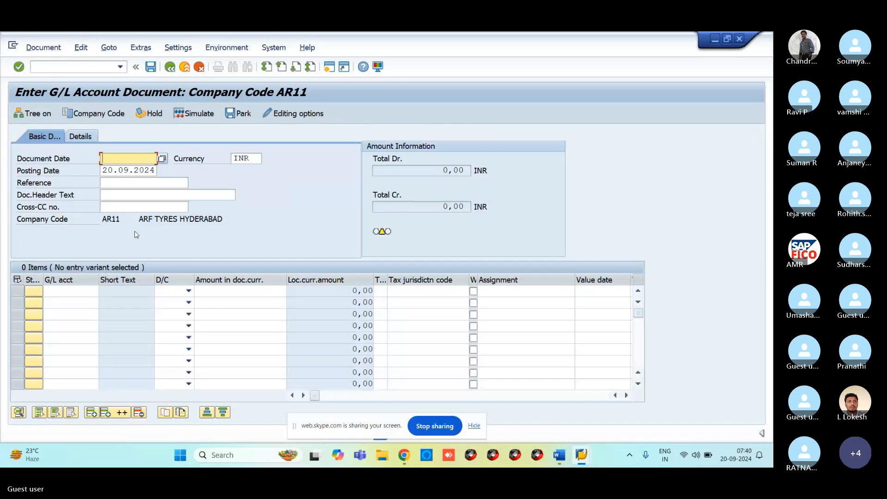
text(20.09.2024)
click(75, 290)
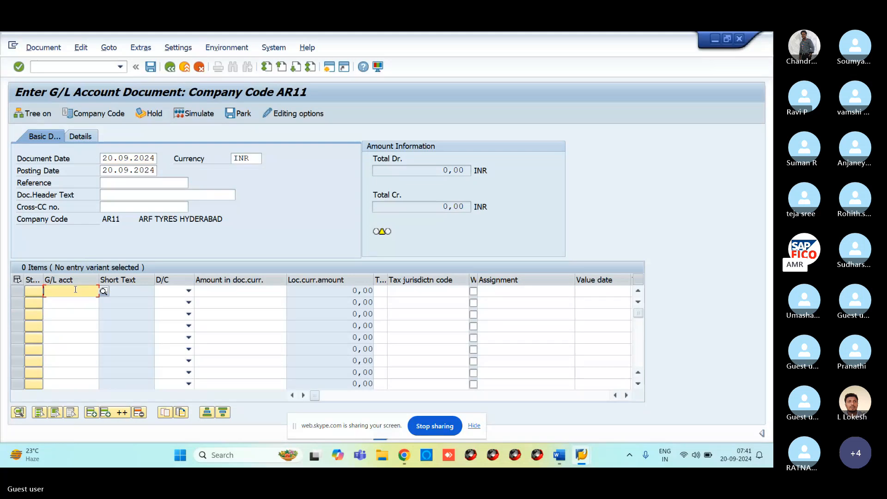
text(400)
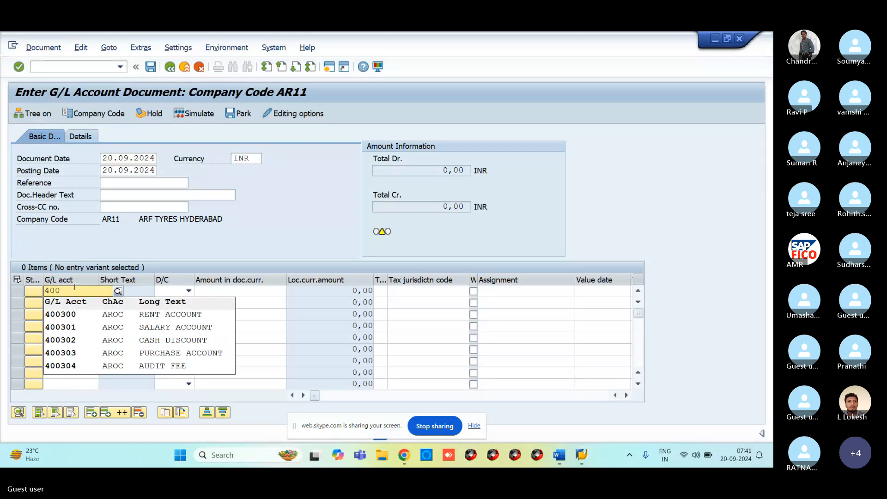
Change the document's company code from AR11 to VR11.
click(99, 113)
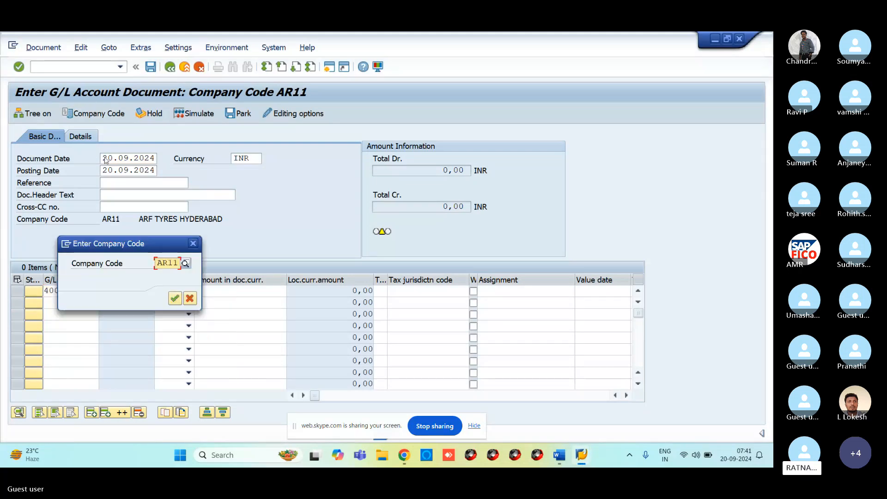
key(Delete)
key(Delete)
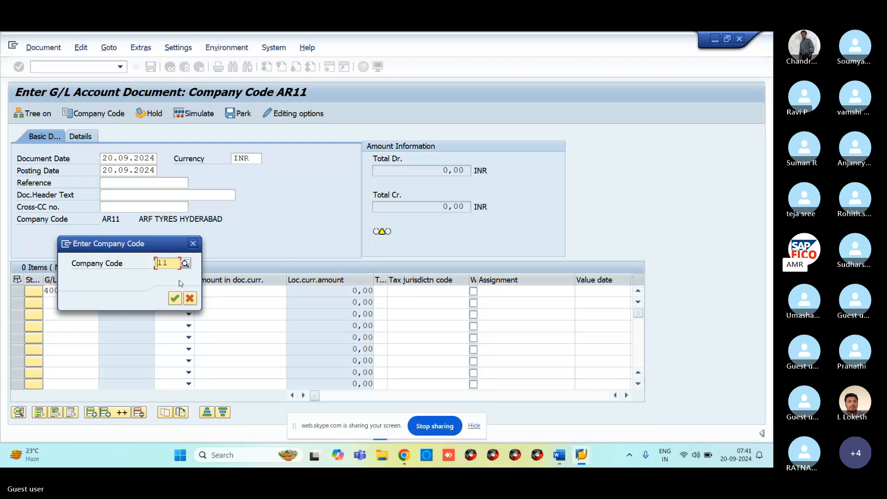
text(V)
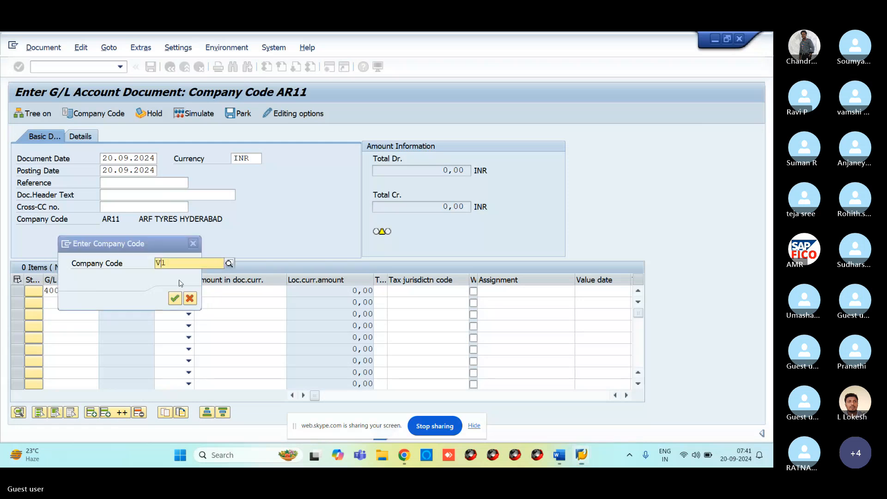
text(R11)
key(Return)
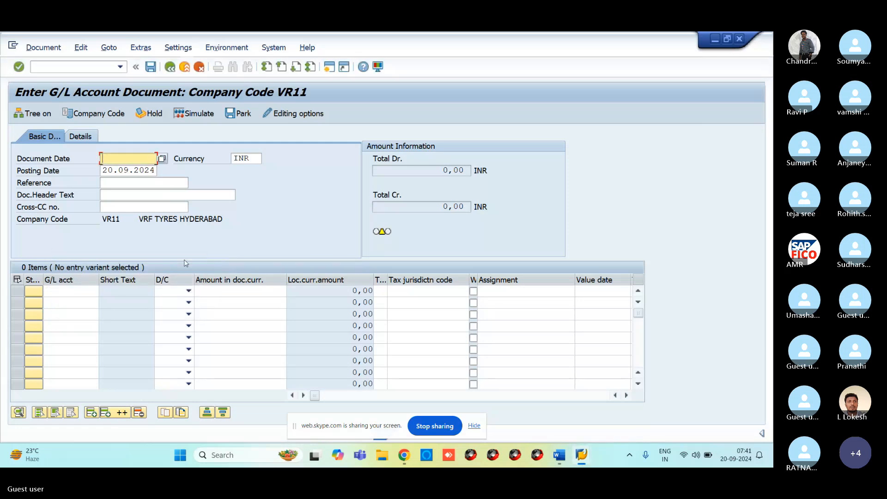
Enter document date 20.09.2024 and line 1: account 400300, debit, 10000.
text(20.09.2024)
click(74, 294)
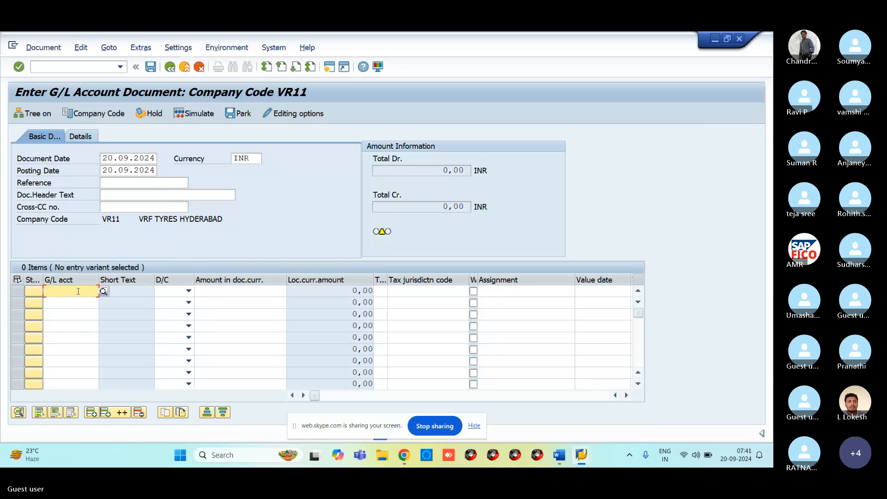
text(400300)
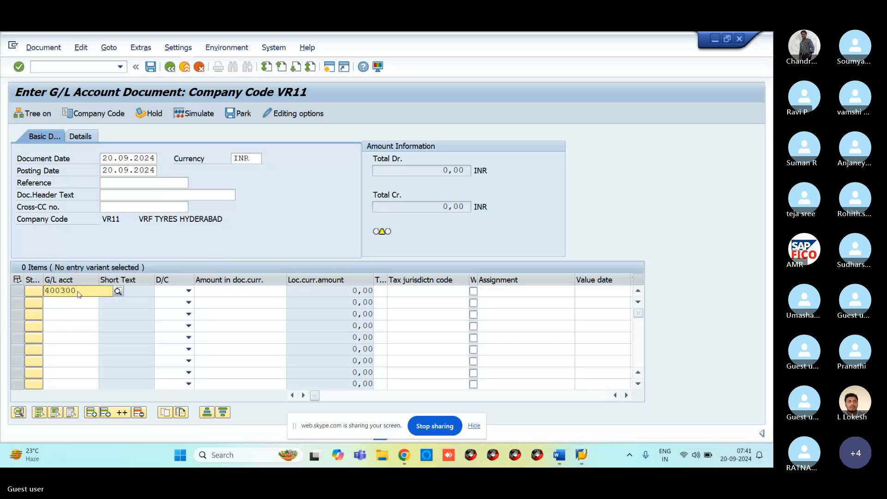
click(85, 316)
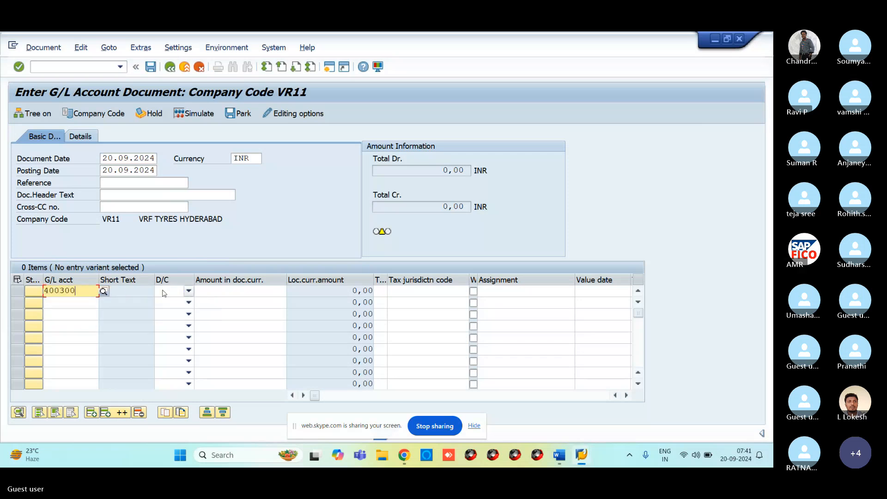
click(188, 291)
click(175, 320)
click(216, 294)
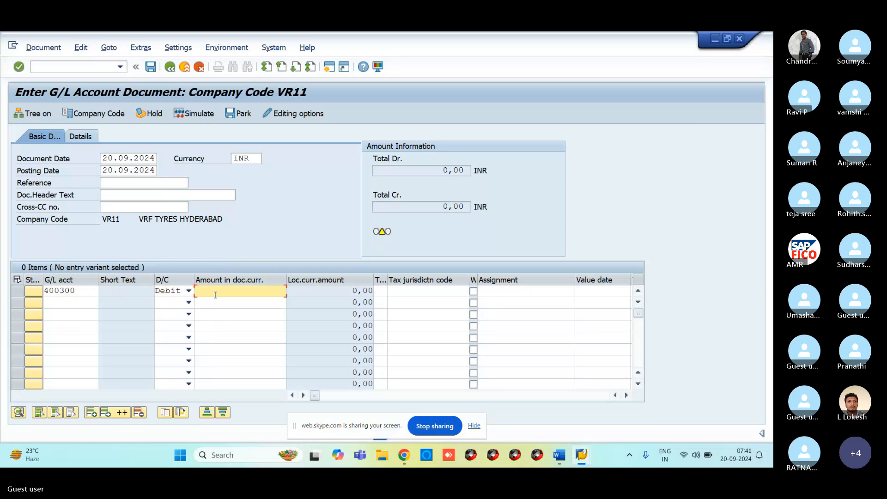
text(10000)
Add line 2: account 200100, credit, 10000, and confirm the line items.
click(57, 303)
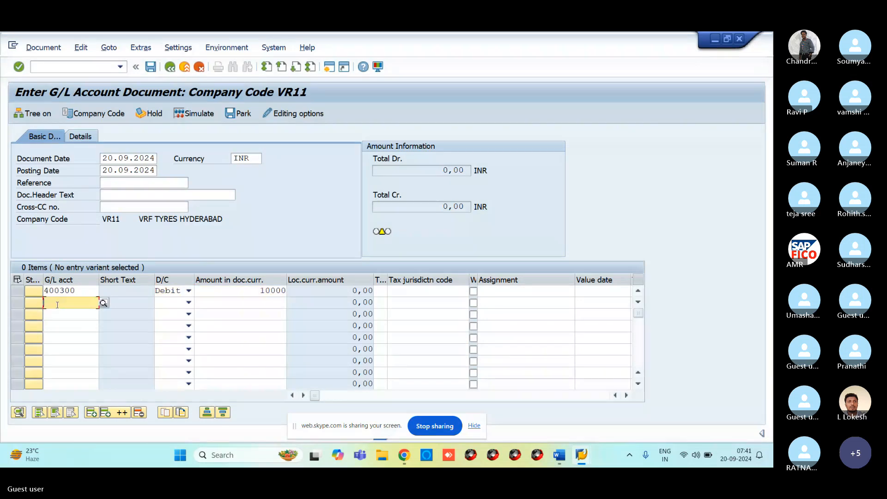
text(20)
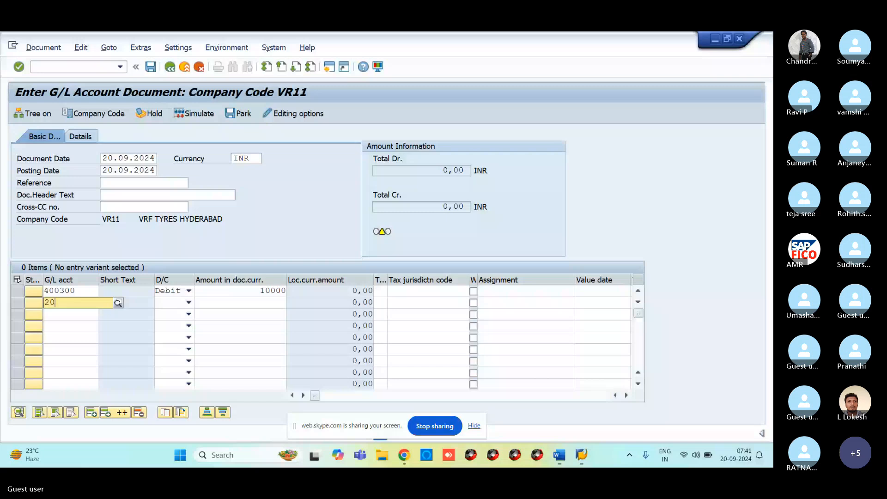
text(0100)
click(187, 302)
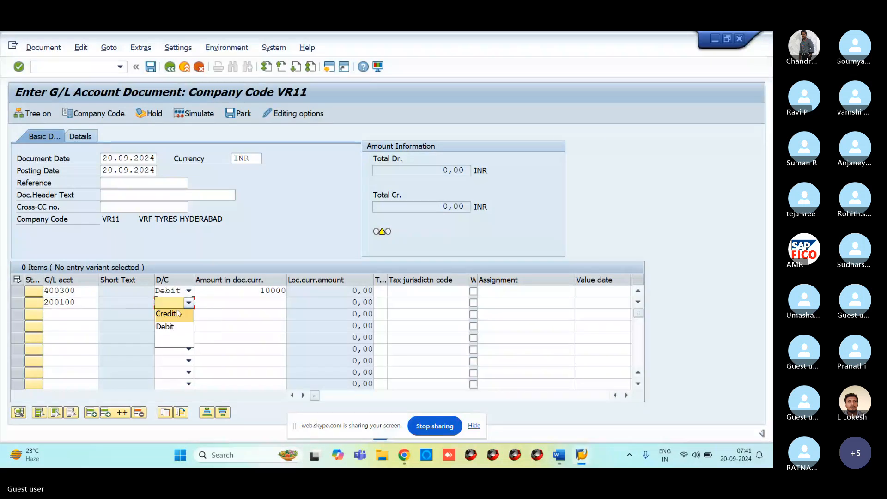
click(178, 313)
click(230, 302)
text(1)
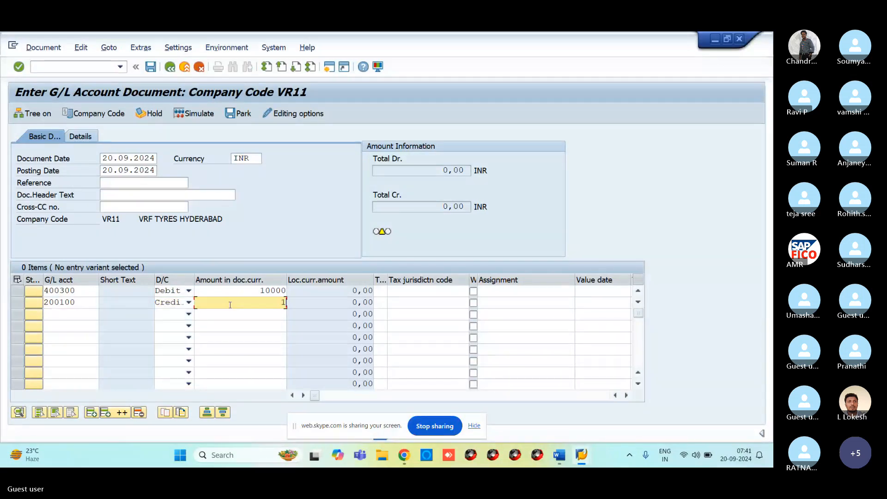
text(0000)
key(Return)
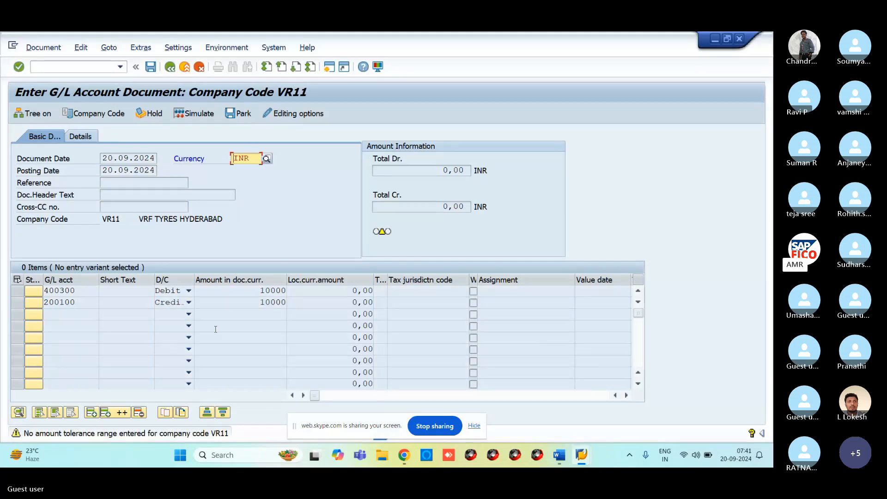
View the help details for the no-amount-tolerance-range warning, then close them.
click(110, 437)
double_click(111, 438)
key(Escape)
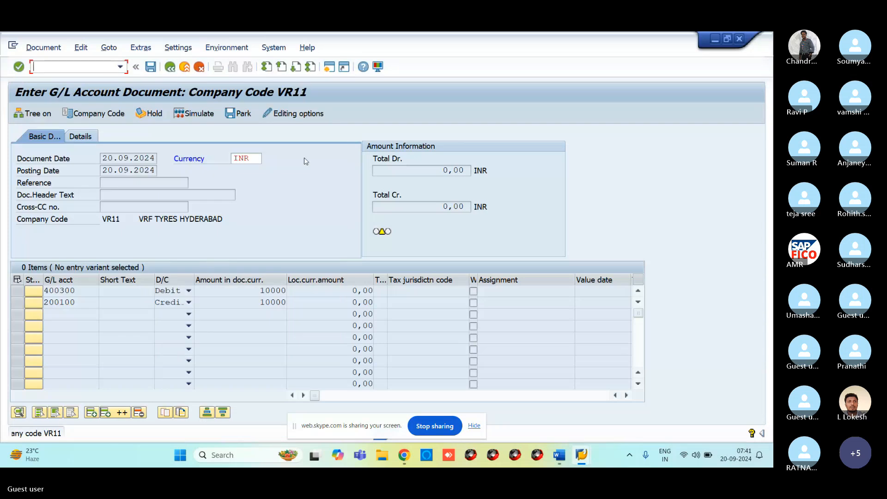
Run OB57 and replace tolerance group ARTG with VRTG in the user's entry.
click(329, 68)
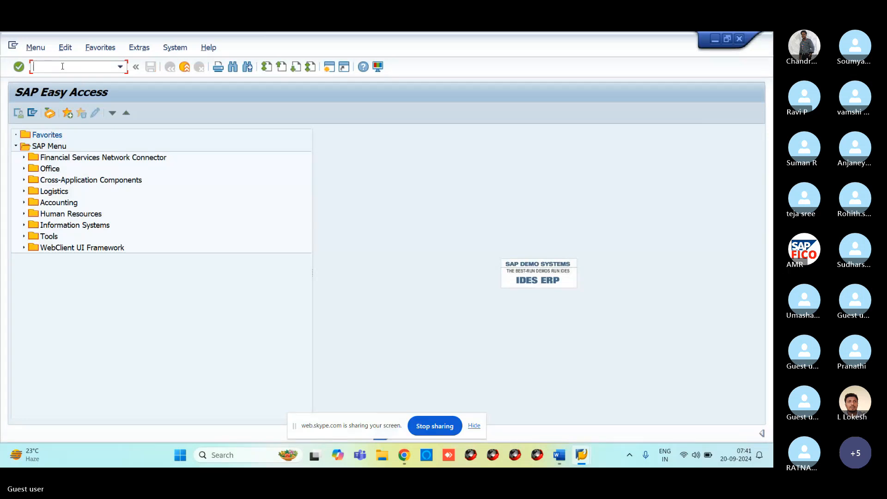
text(/NOB)
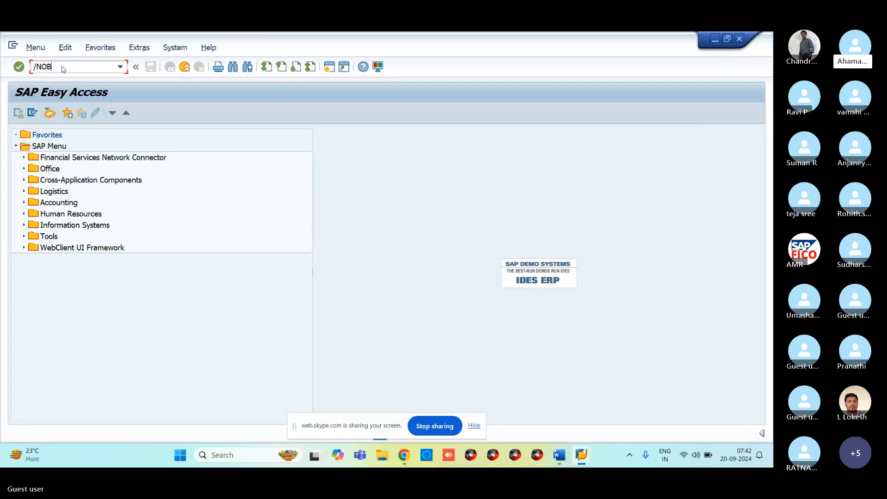
text(57)
key(Return)
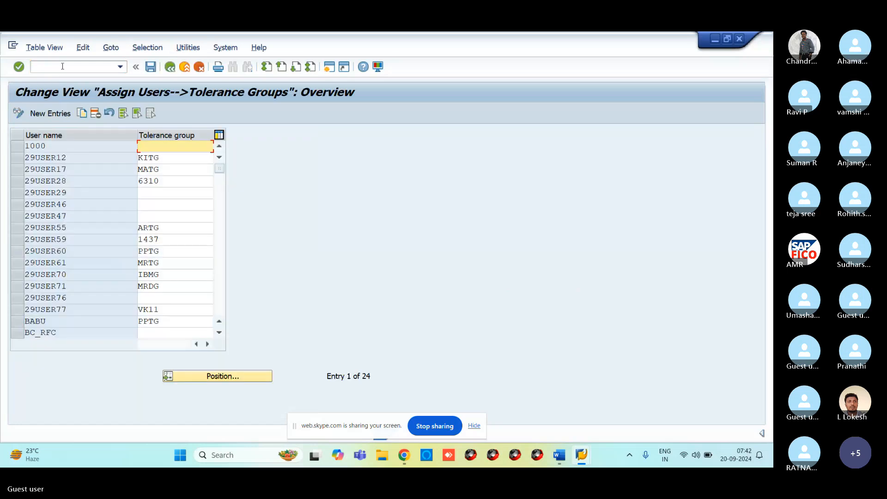
click(172, 229)
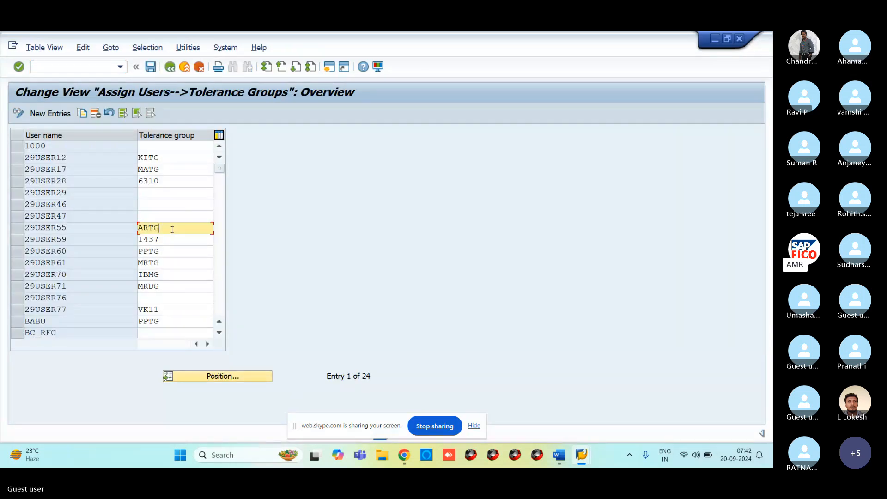
key(BackSpace)
key(BackSpace)
key(BackSpace)
key(BackSpace)
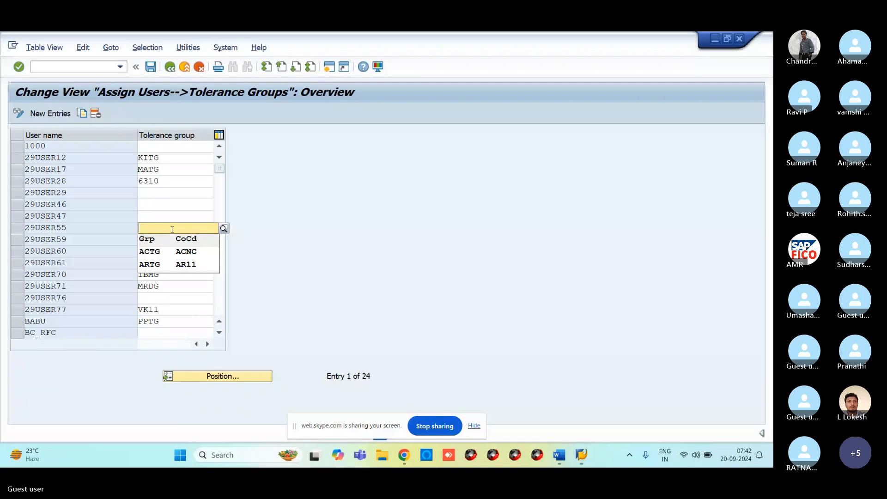
text(VRTG)
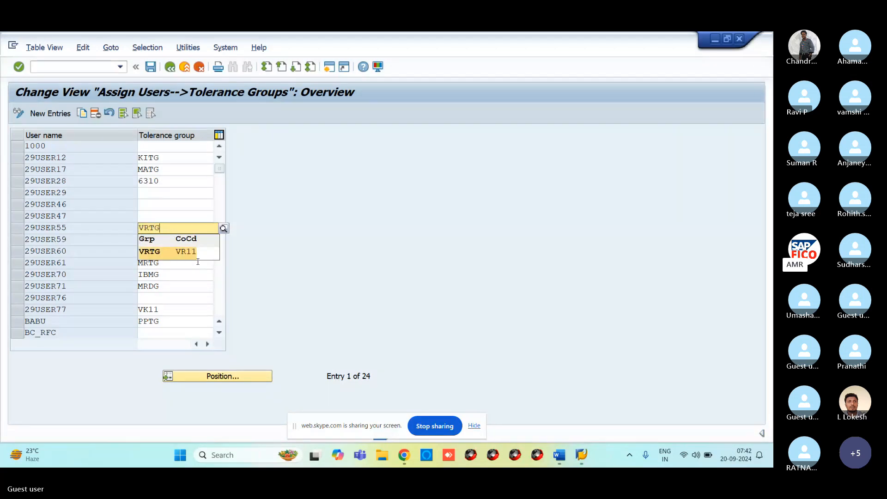
click(197, 253)
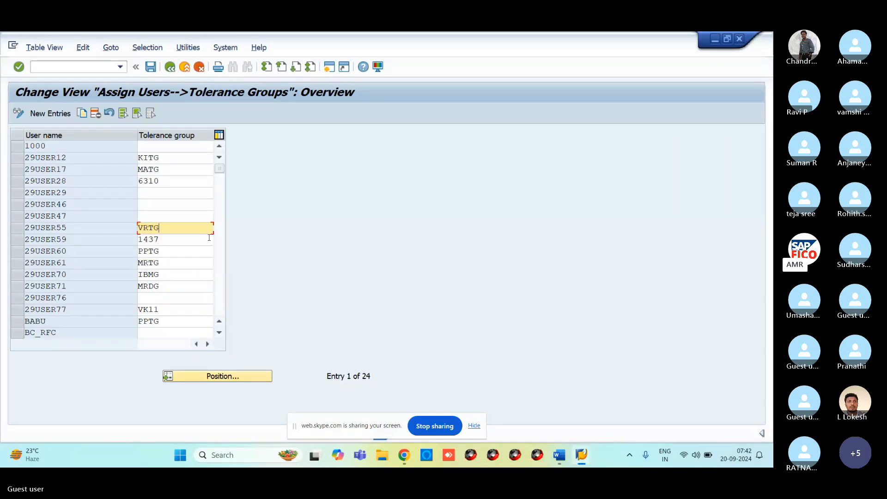
Save the VRTG assignment under the customizing request and bring up the Performance Assistant.
click(151, 67)
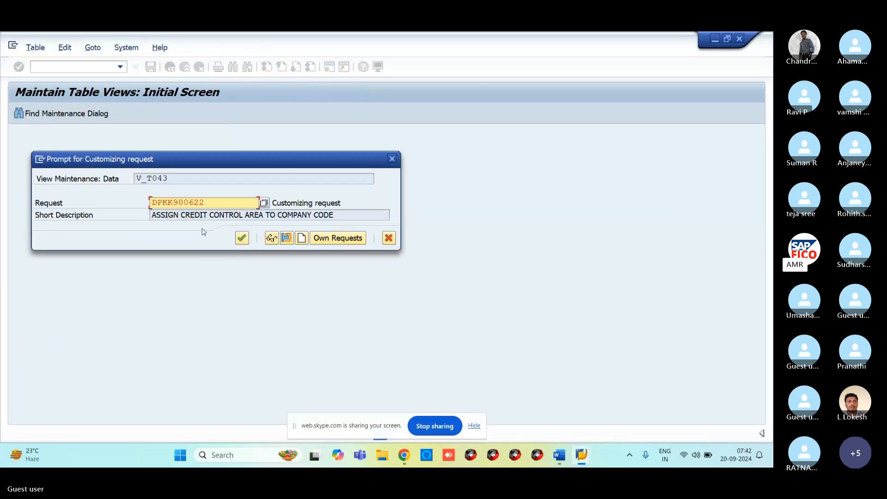
click(244, 238)
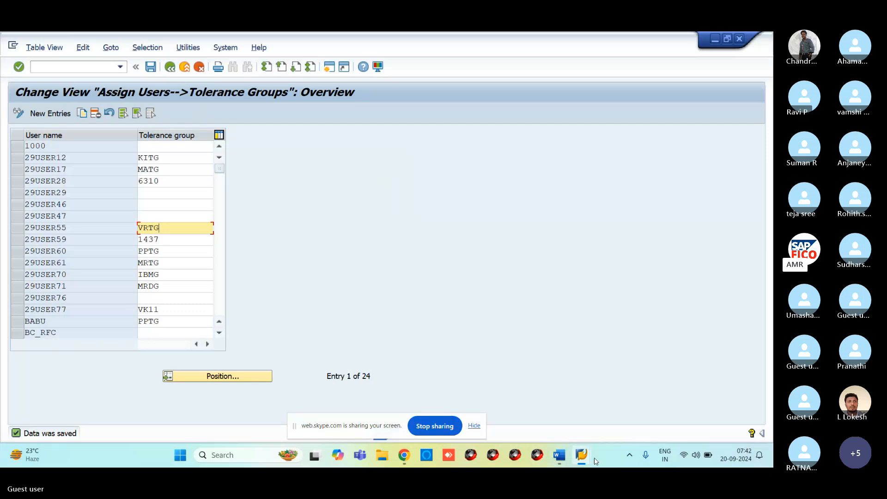
mouse_move(589, 460)
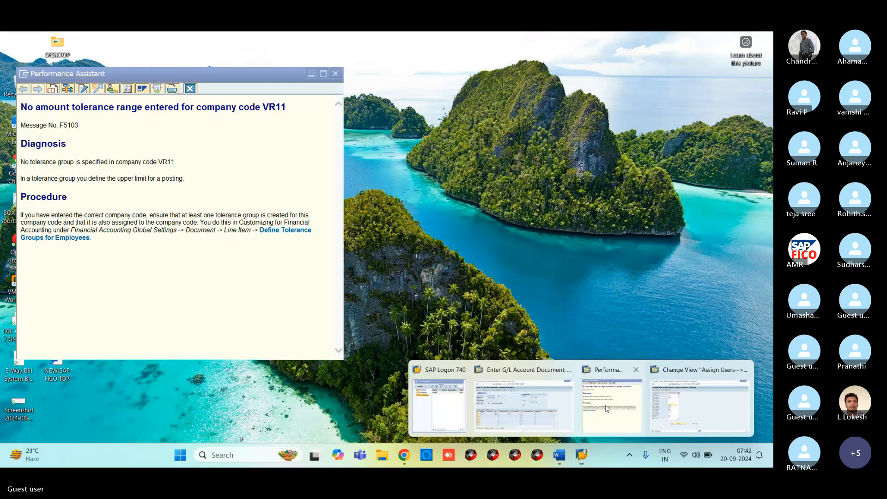
click(605, 410)
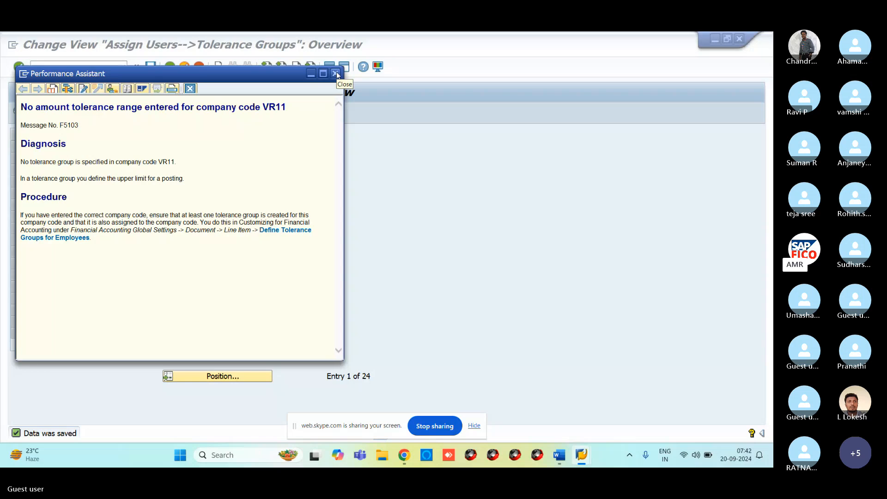
Close the Performance Assistant explanation and switch to the G/L account document window.
click(337, 74)
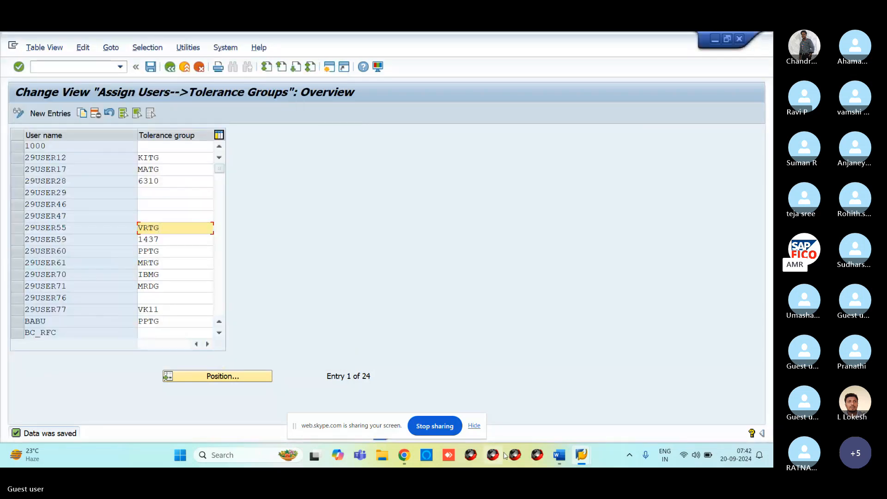
mouse_move(583, 462)
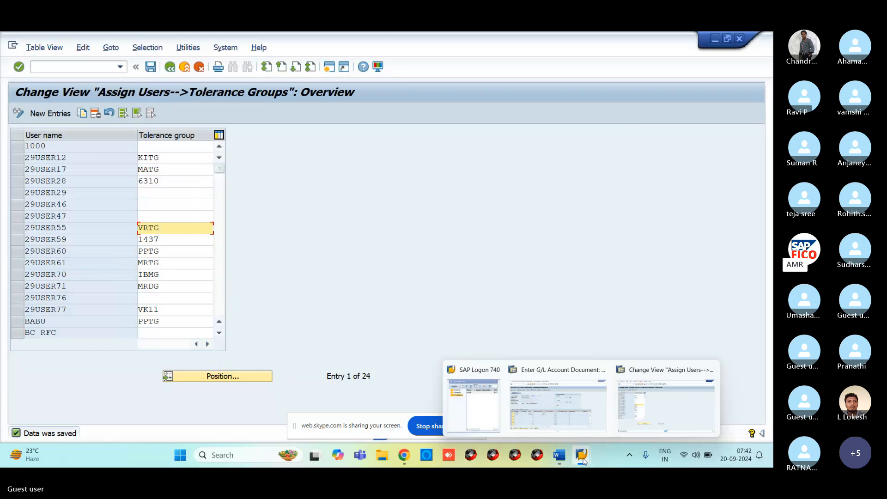
click(558, 402)
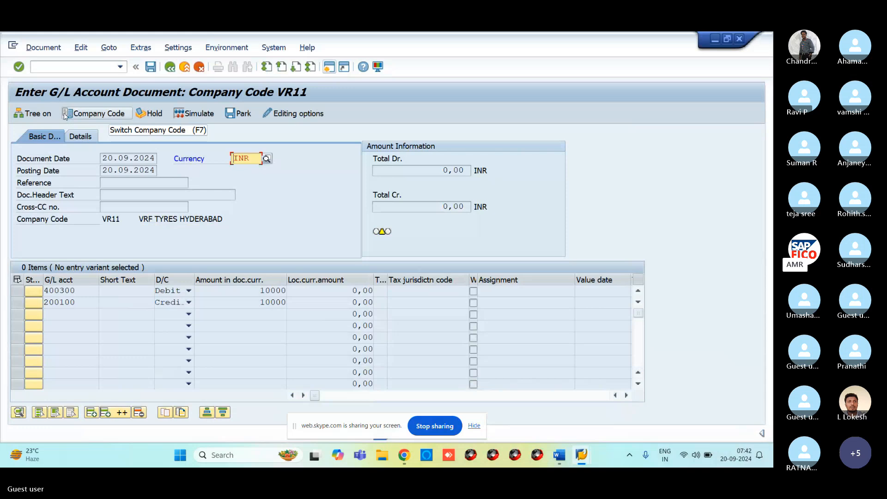
Start transaction /NFS00 to edit G/L accounts centrally for company code VR11.
click(64, 67)
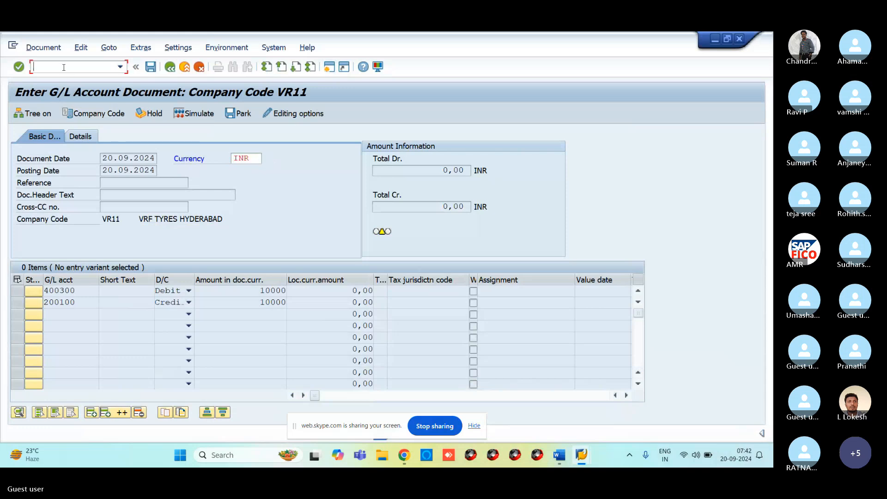
text(/NFS00)
key(Return)
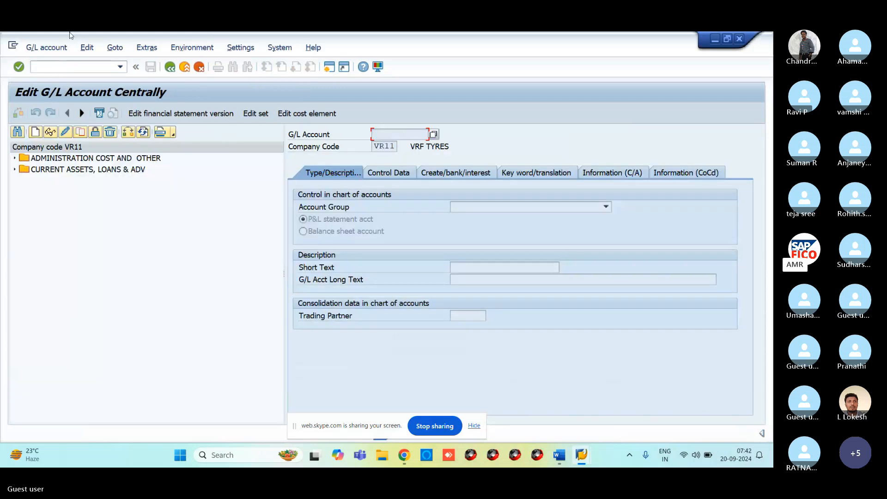
Expand ADMINISTRATION COST AND OTHER and CURRENT ASSETS, LOANS & ADV, and select 400300 RENT ACCOUNT.
click(14, 158)
click(15, 225)
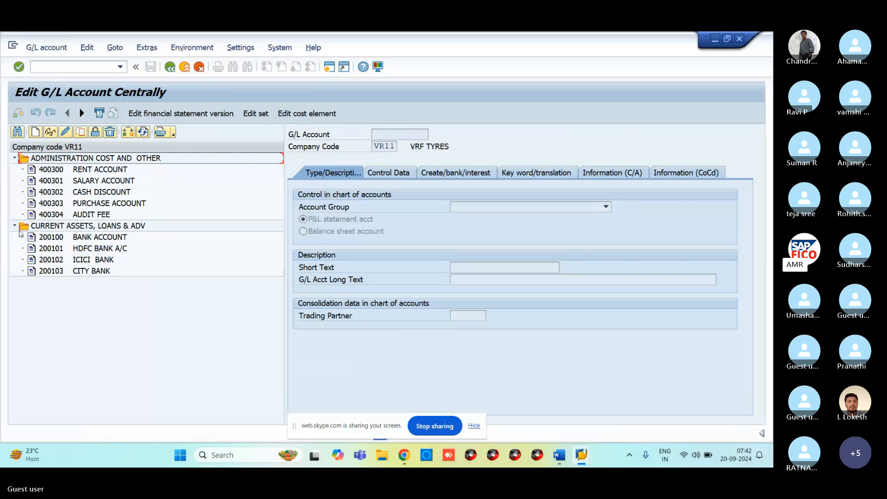
click(52, 171)
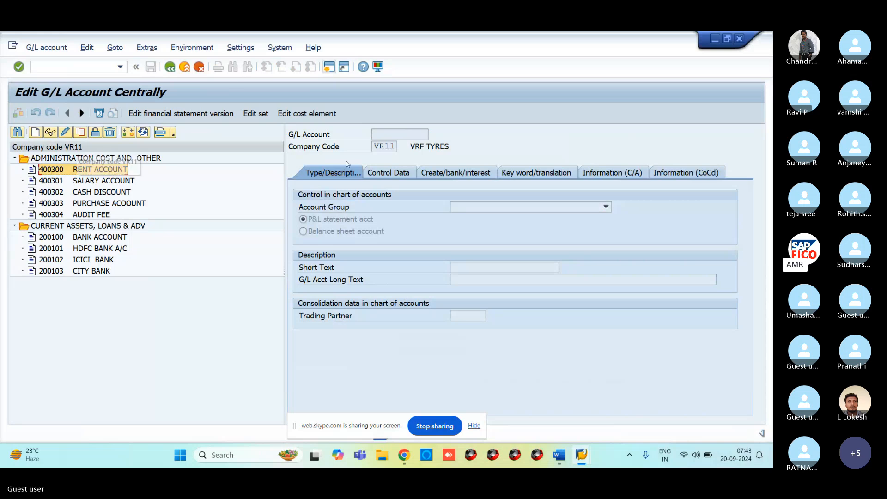
mouse_move(582, 459)
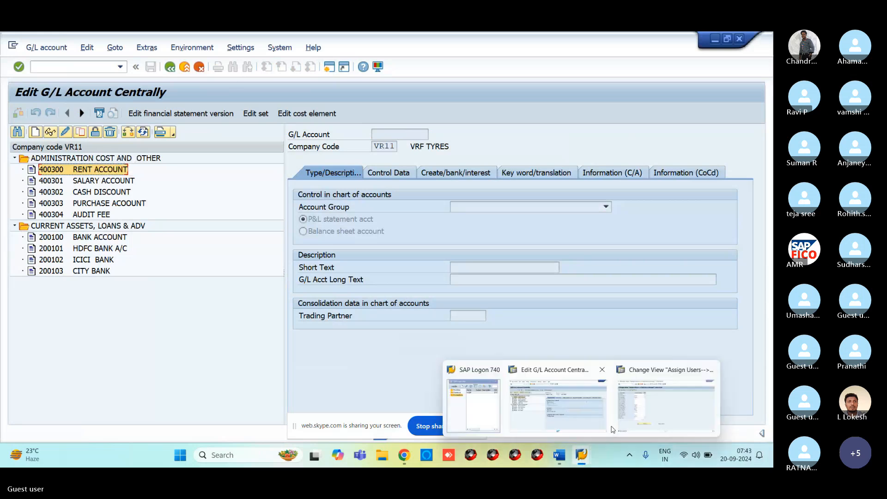
click(672, 436)
Run /NOBR1, tick Delete G/L accounts and open the G/L account search for chart VROC.
click(95, 71)
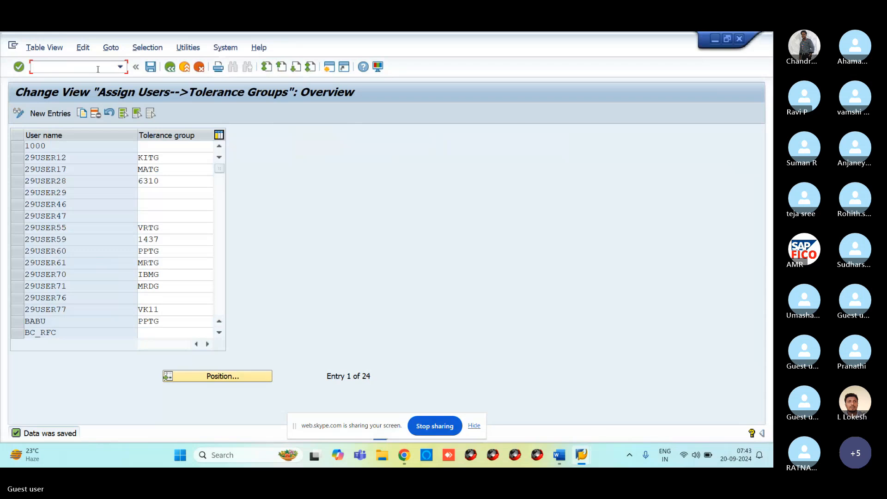
text(/)
text(NOBR)
text(1)
key(Return)
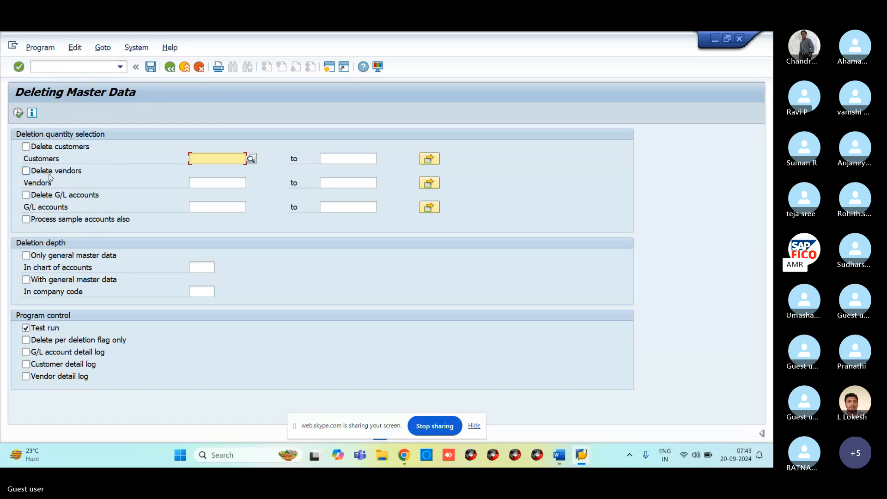
click(53, 200)
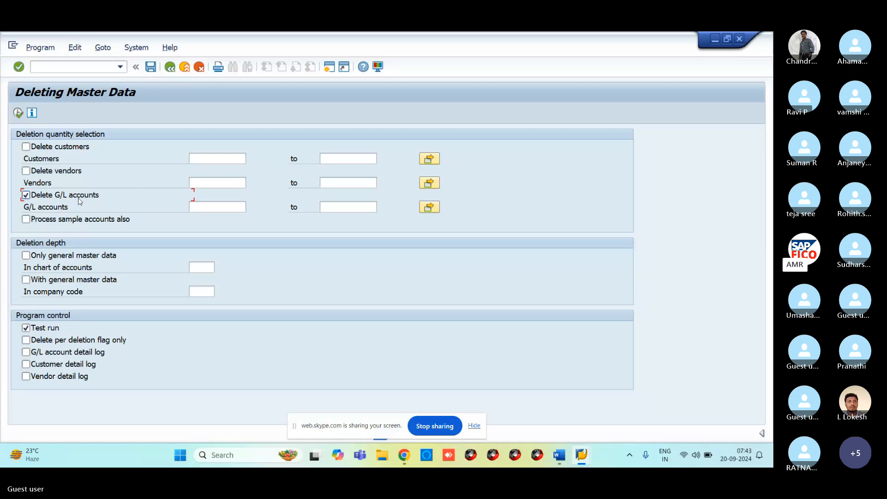
click(205, 207)
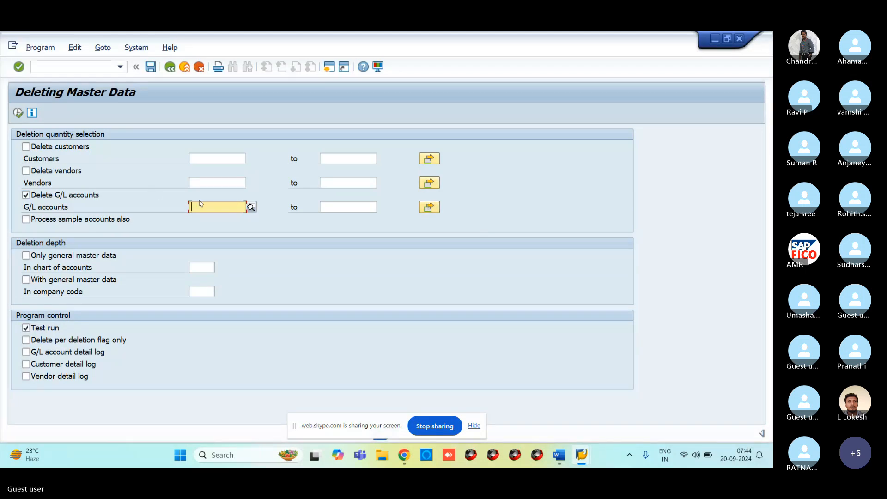
click(252, 209)
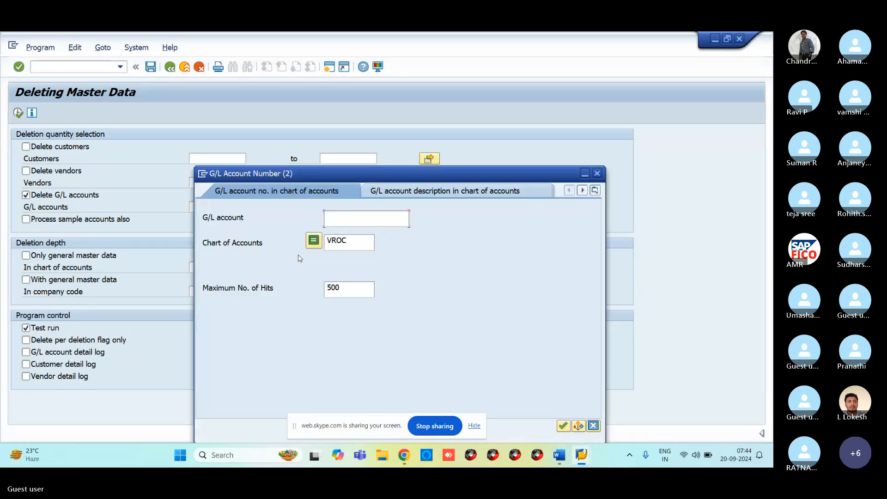
Pick 400300 RENT ACCOUNT from the VROC account list as the account to delete.
key(Return)
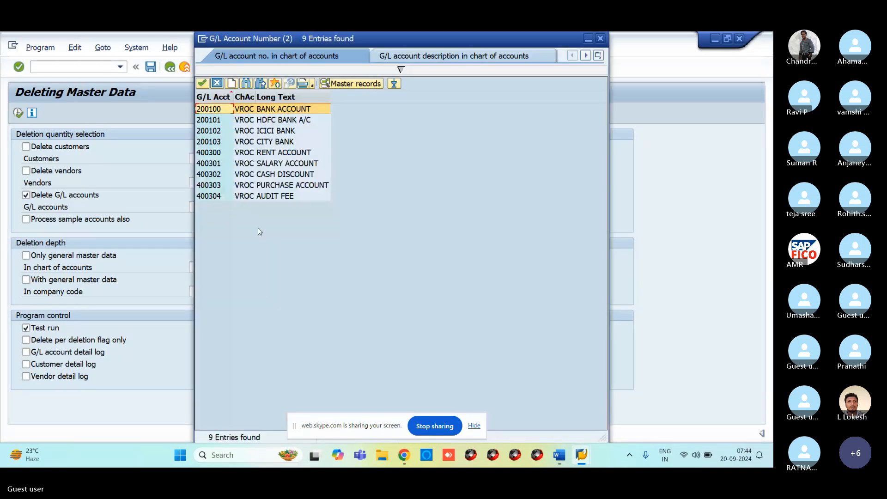
click(235, 186)
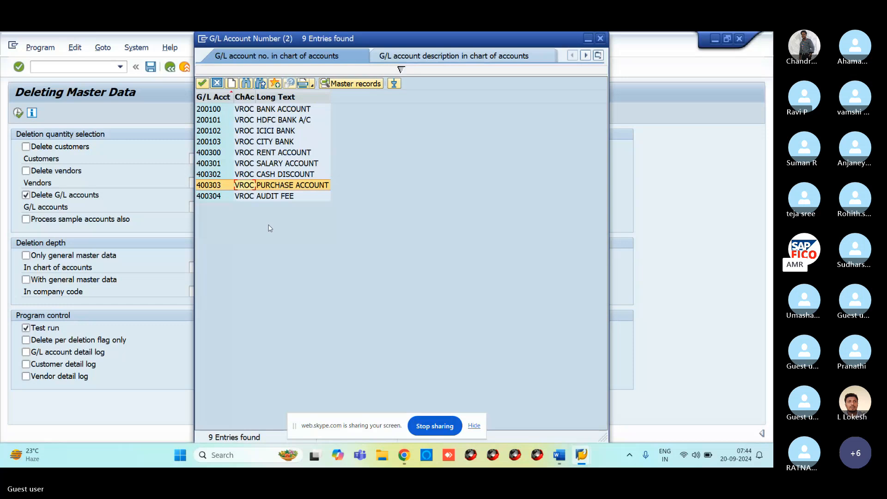
click(249, 154)
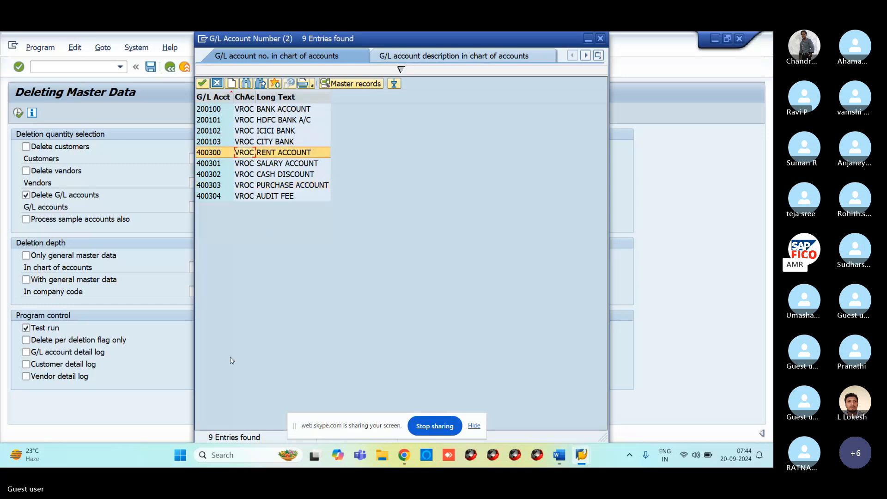
click(201, 84)
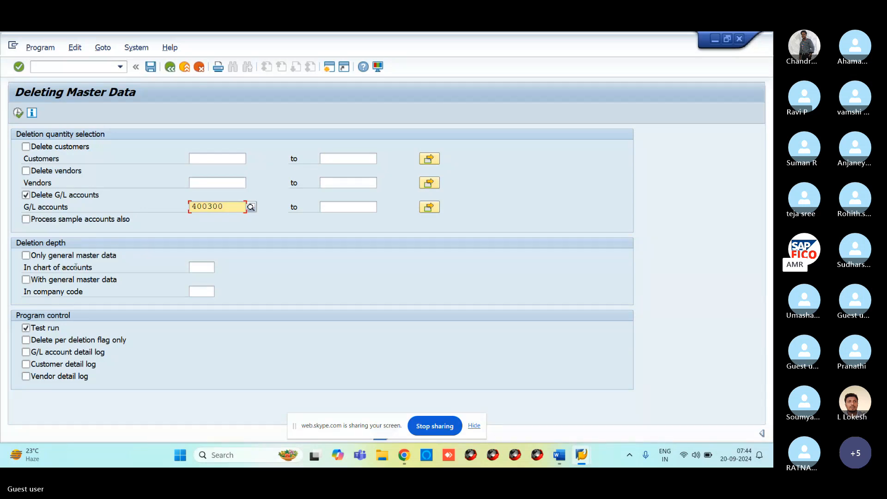
Tick 'With general master data', enter company code VR11 and execute the test run.
click(27, 281)
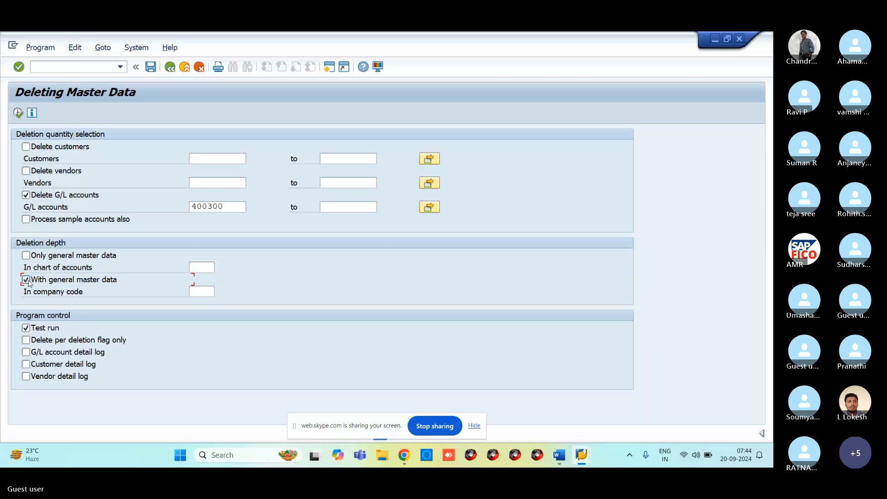
click(197, 292)
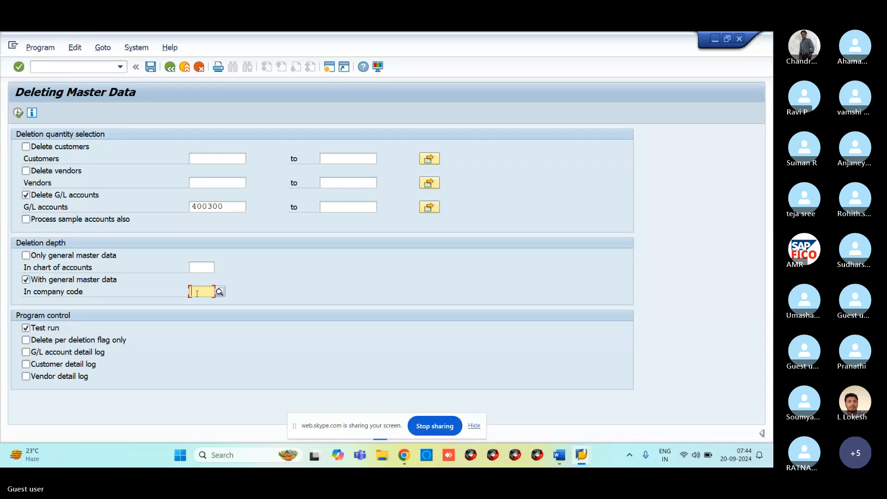
text(VR11)
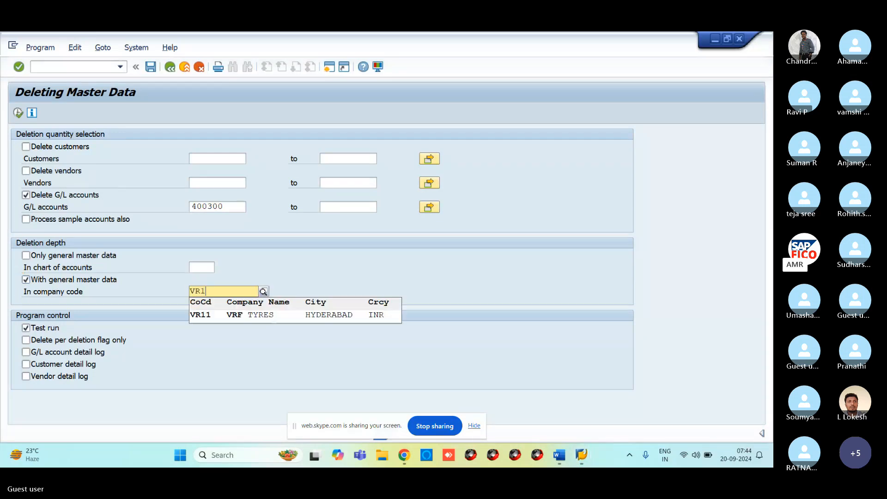
click(203, 314)
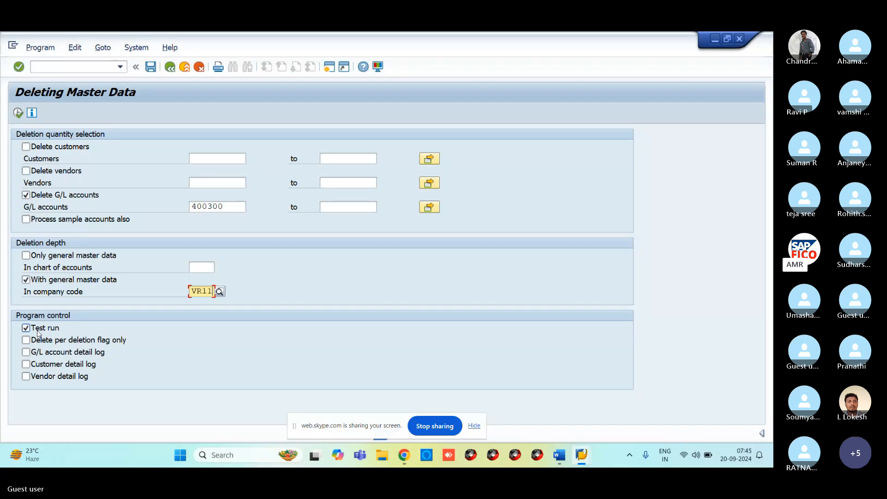
click(18, 112)
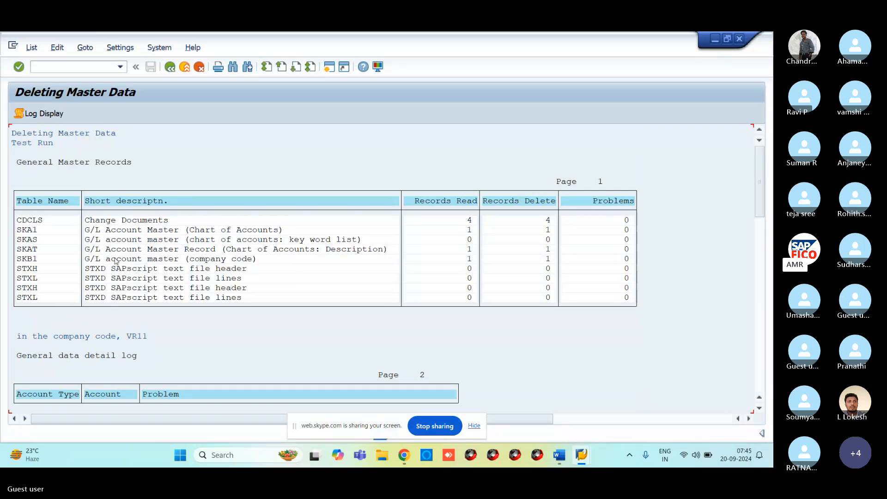
Open the test run's Log Display, then go back twice to the Deleting Master Data screen.
click(46, 116)
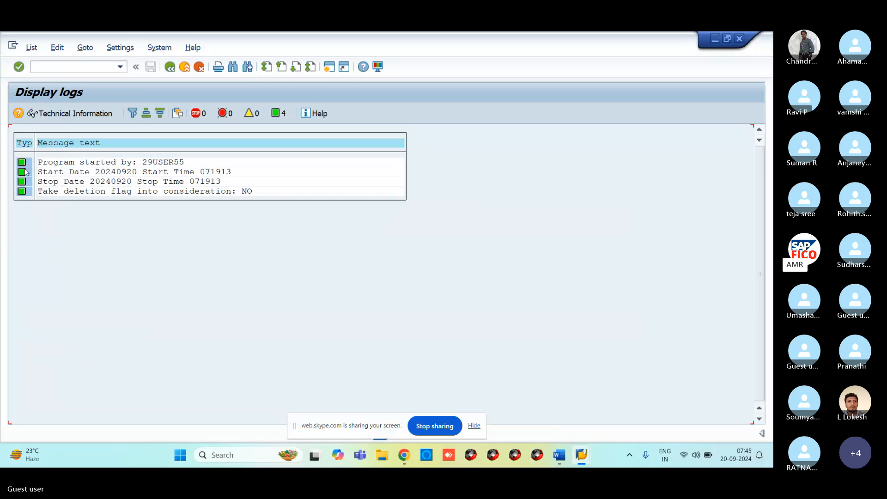
click(170, 67)
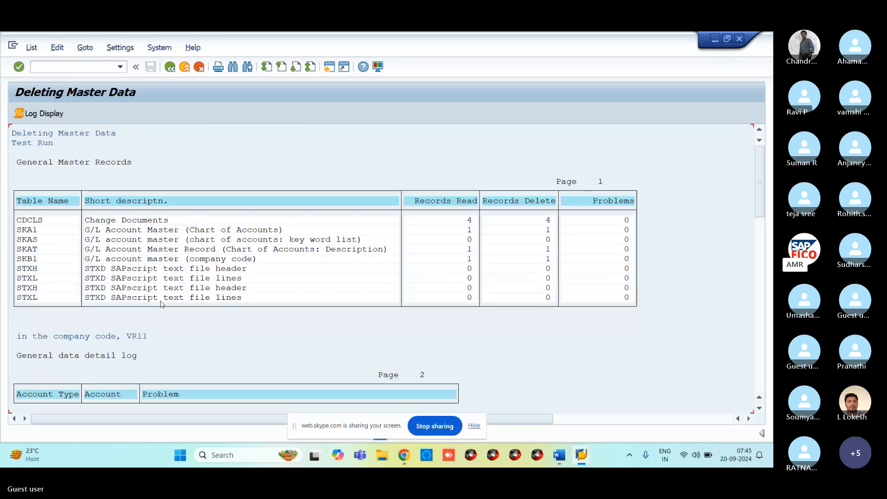
click(170, 67)
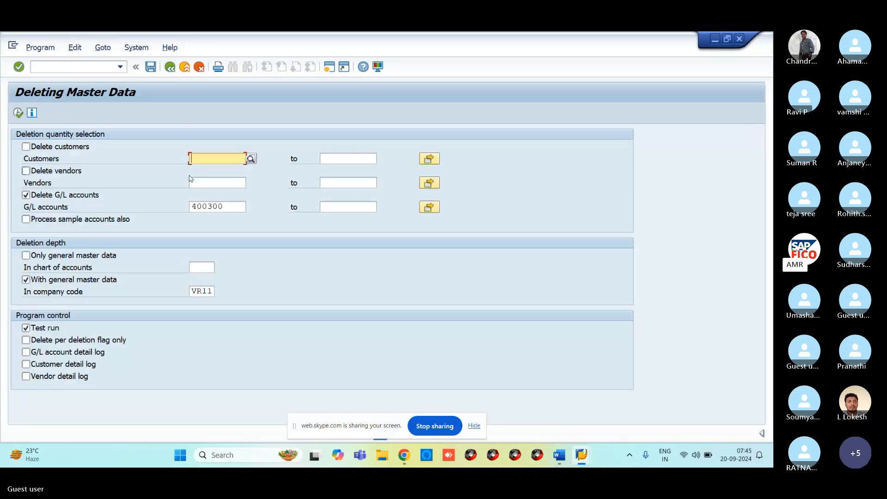
Untick Test run and execute the live deletion of account 400300.
click(44, 328)
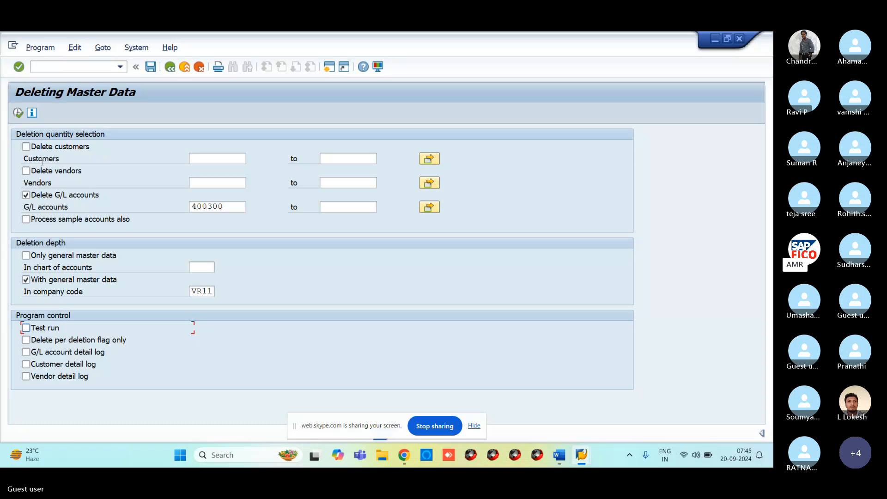
click(18, 113)
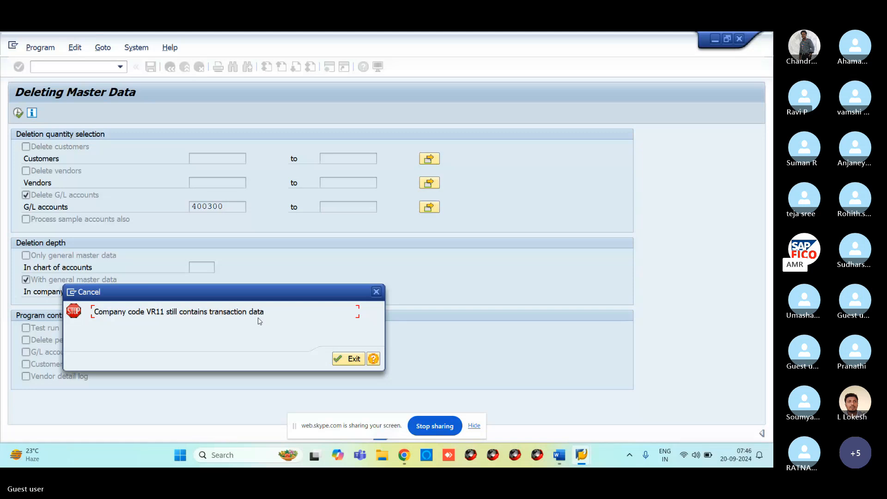
Exit the VR11 transaction-data error and enter FS00 in the command field.
click(350, 358)
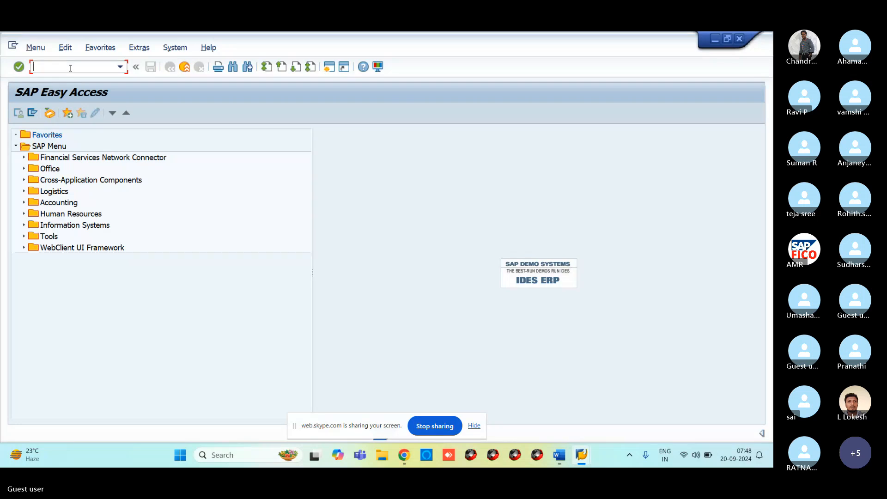
text(FS00)
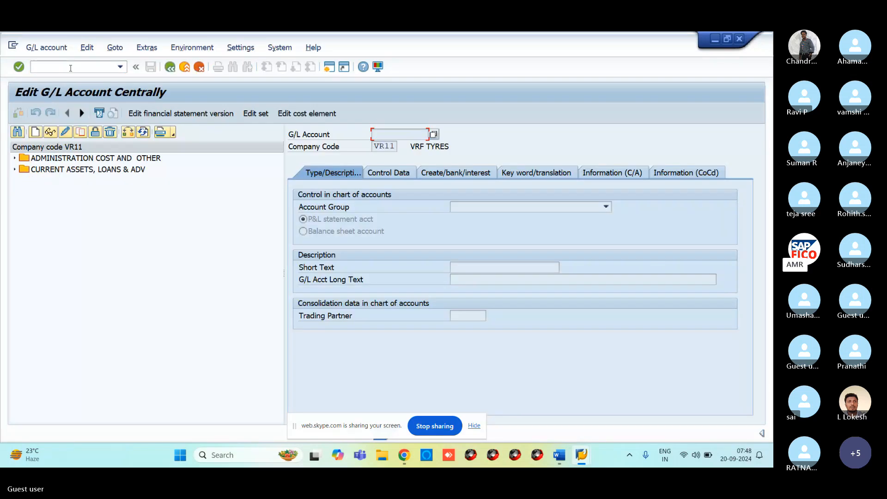
Expand both VR11 account groups and select 400300 RENT ACCOUNT.
click(14, 158)
click(14, 226)
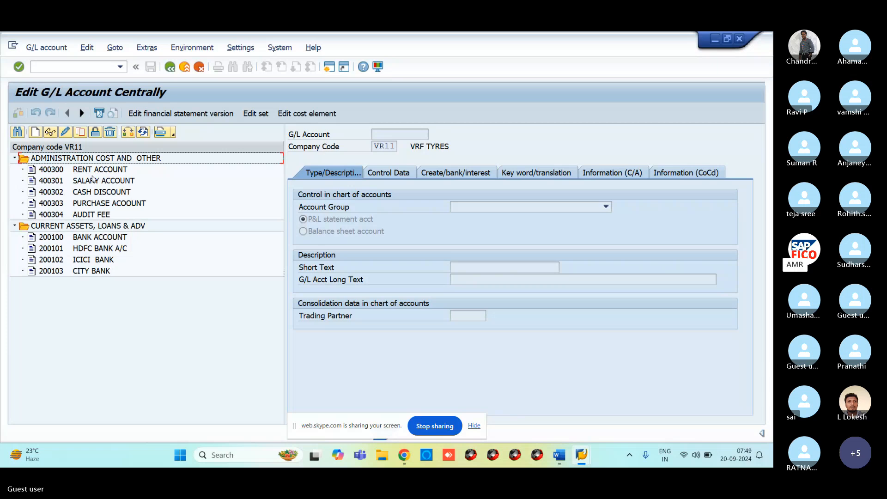
click(80, 180)
click(80, 170)
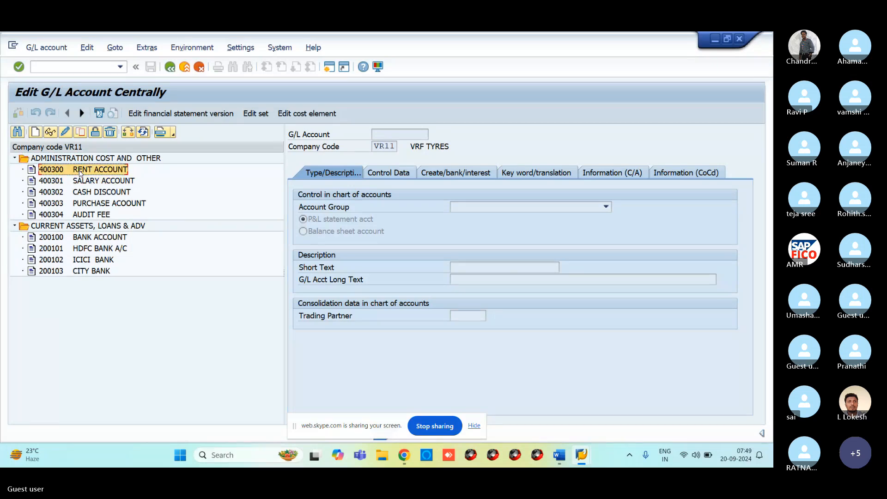
Tick Blocked for posting on 400300, save, and acknowledge the no-changes message.
click(95, 131)
click(318, 221)
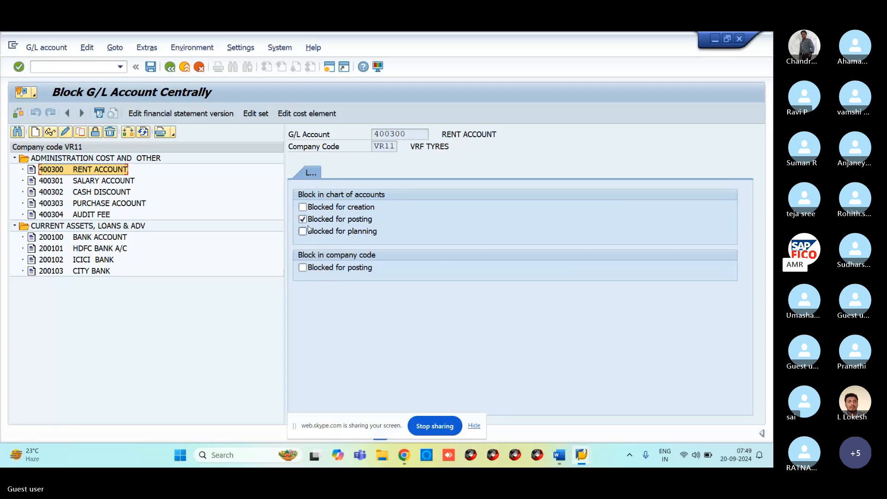
click(152, 69)
click(362, 360)
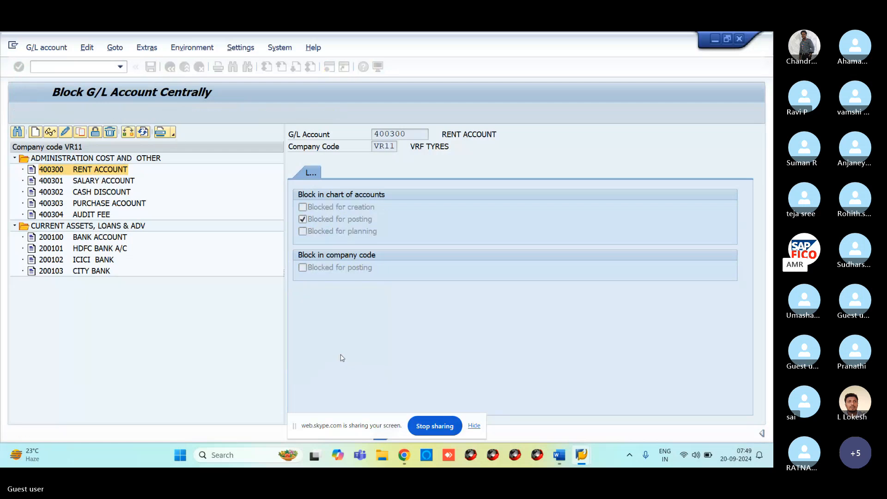
click(80, 65)
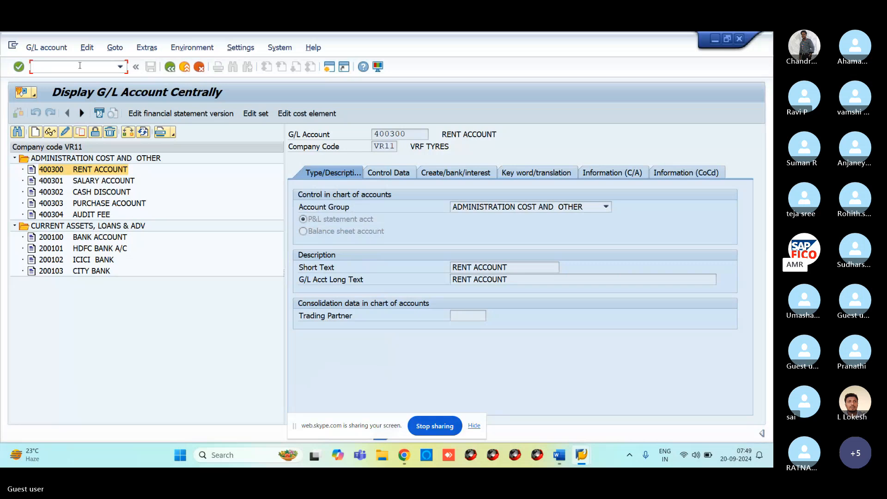
Start a new FB50 G/L document with document date 20.09.2024.
text(/NFB50)
key(Return)
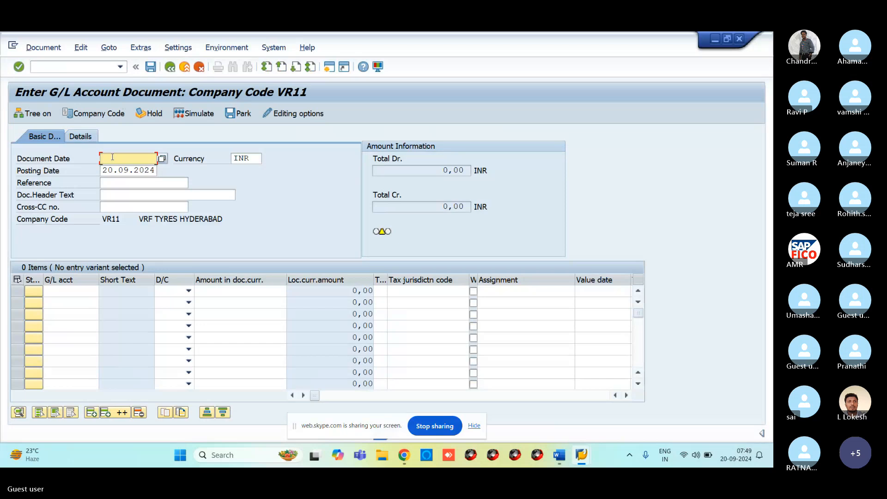
click(113, 158)
text(20.09.2024)
Enter line 1 as account 400300 RENT ACCOUNT, Debit, amount 10000.
click(56, 296)
text(400300)
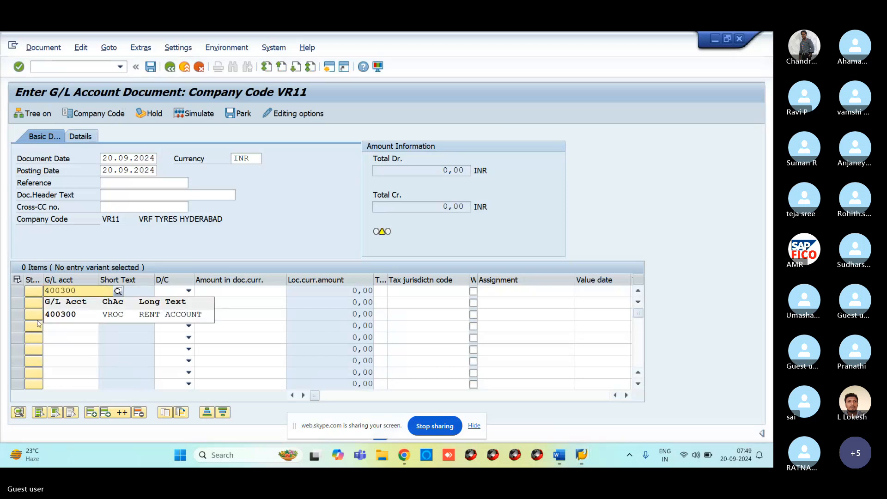
click(63, 314)
click(166, 294)
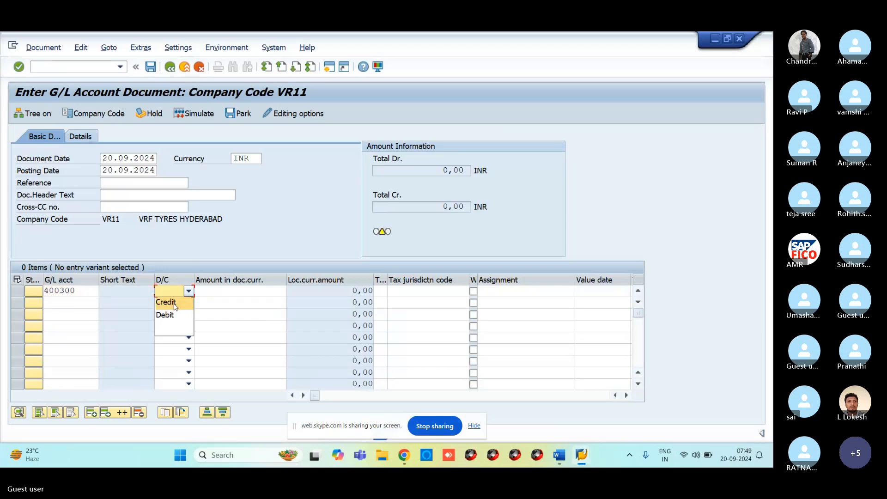
click(171, 312)
click(210, 293)
text(10000)
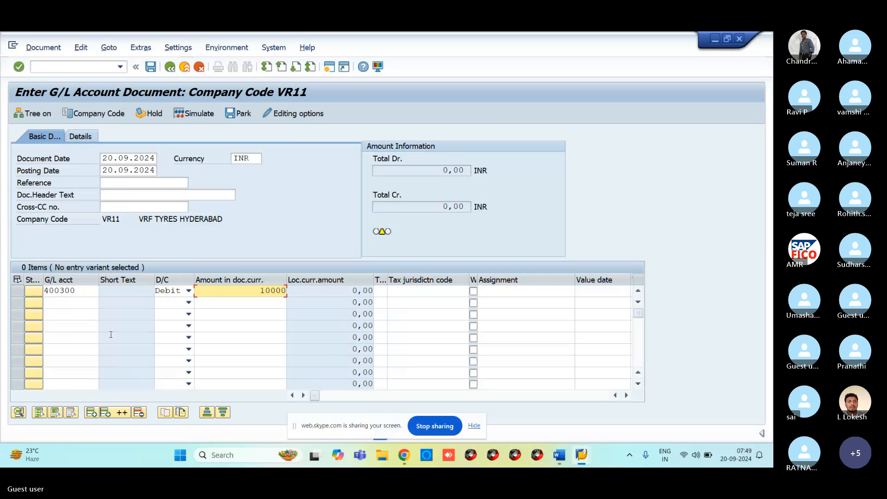
Enter line 2 as account 200100, Credit, amount 10000.
click(73, 302)
text(2001)
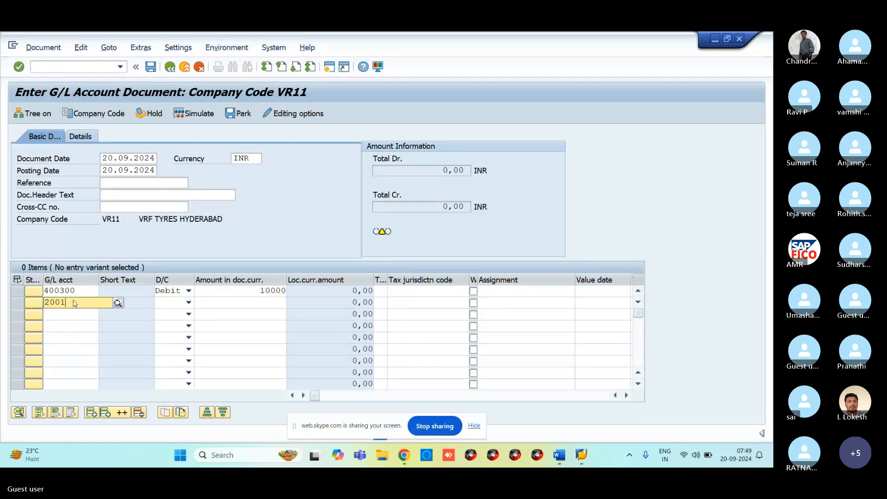
text(00)
click(173, 306)
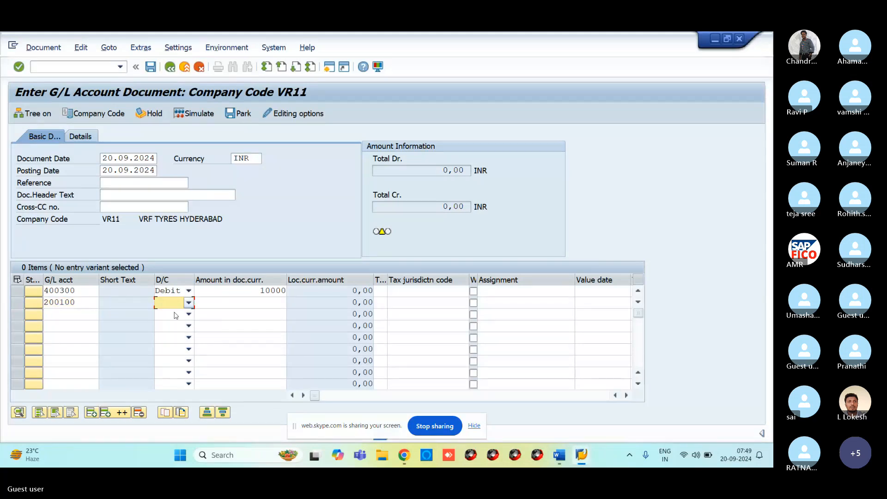
key(c)
click(223, 301)
text(10000)
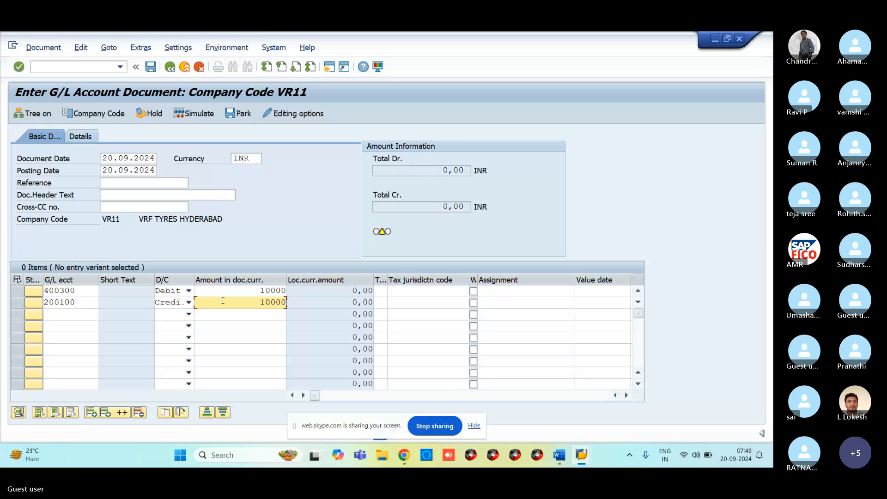
Check the document, see 400300 reported as blocked for posting, and restart with an empty FB50 screen.
key(Return)
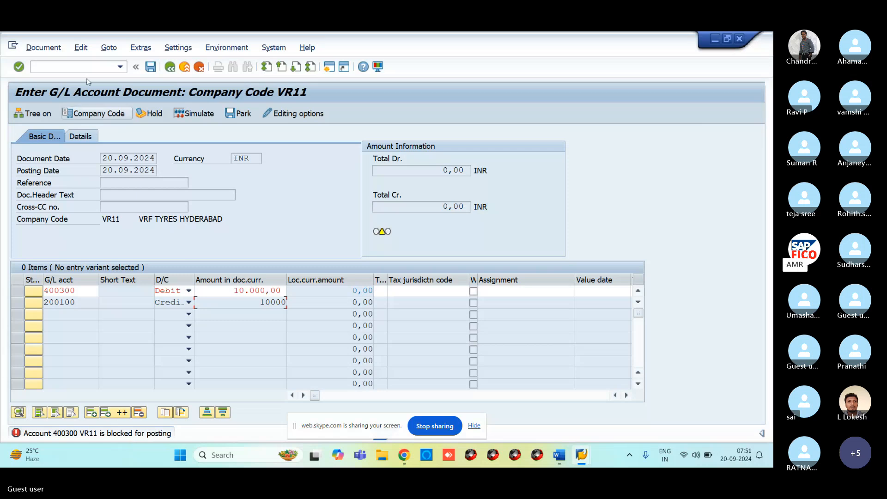
click(64, 66)
text(/NFB50)
key(Return)
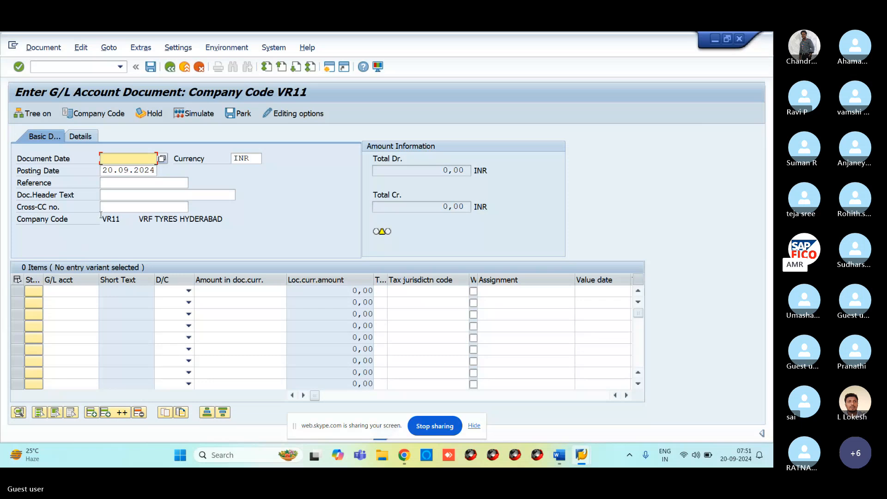
Open FS00, expand ADMINISTRATION COST AND OTHER and CURRENT ASSETS, LOANS & ADV, and select 400300.
click(77, 67)
text(FS)
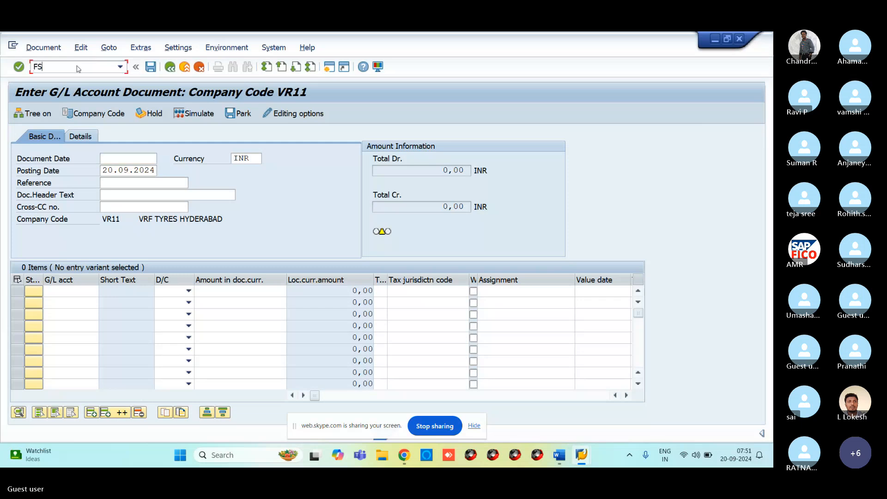
text(00)
key(BackSpace)
key(BackSpace)
key(BackSpace)
key(BackSpace)
text(/NFS00)
key(Return)
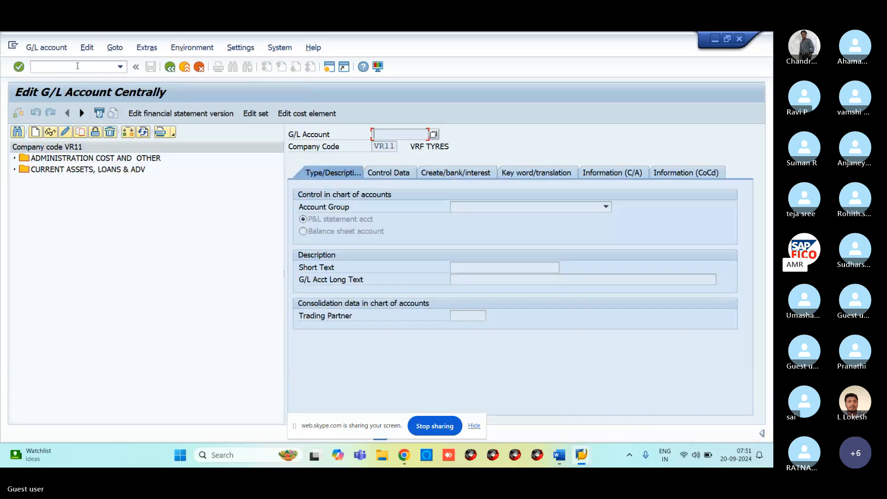
click(14, 158)
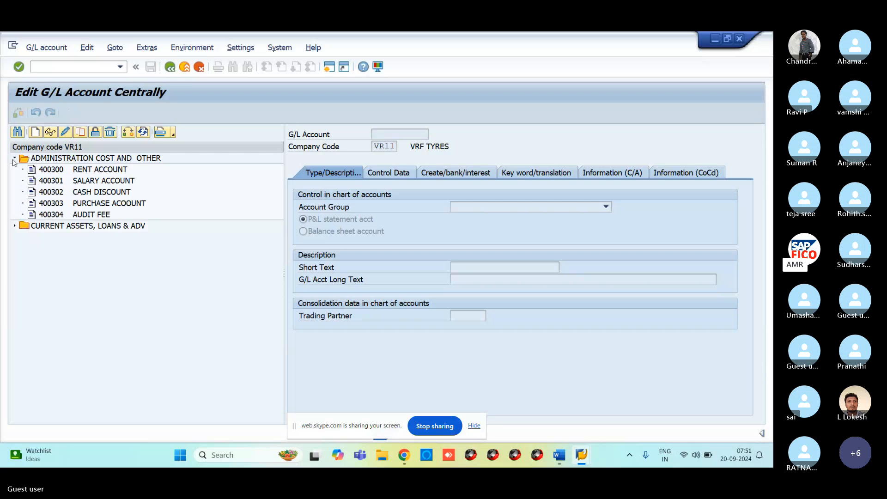
click(14, 225)
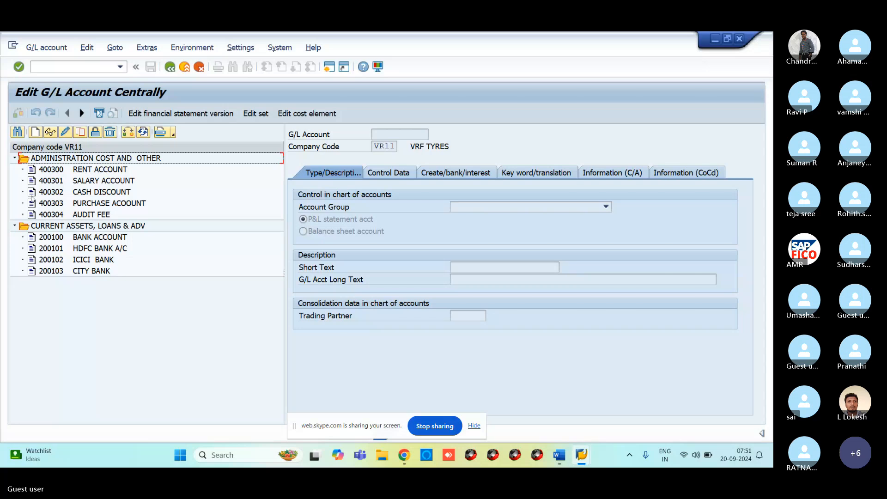
click(34, 171)
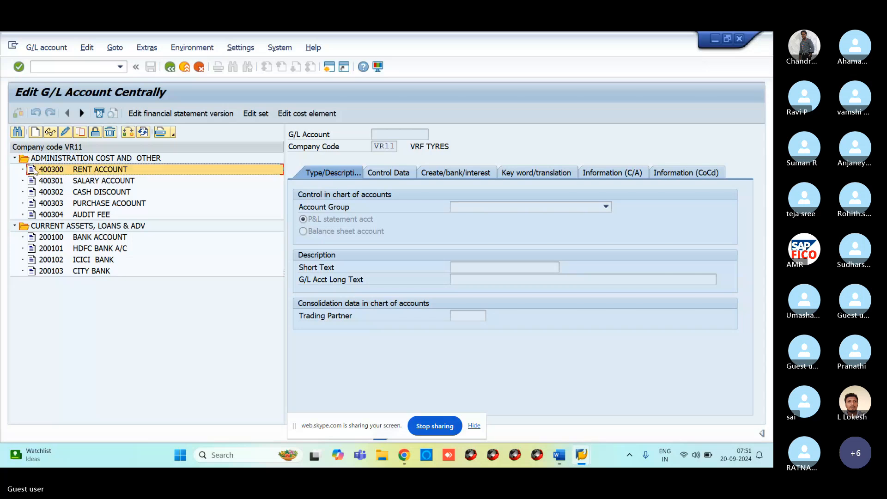
Copy 400300 RENT ACCOUNT to the new account number 400305.
click(81, 137)
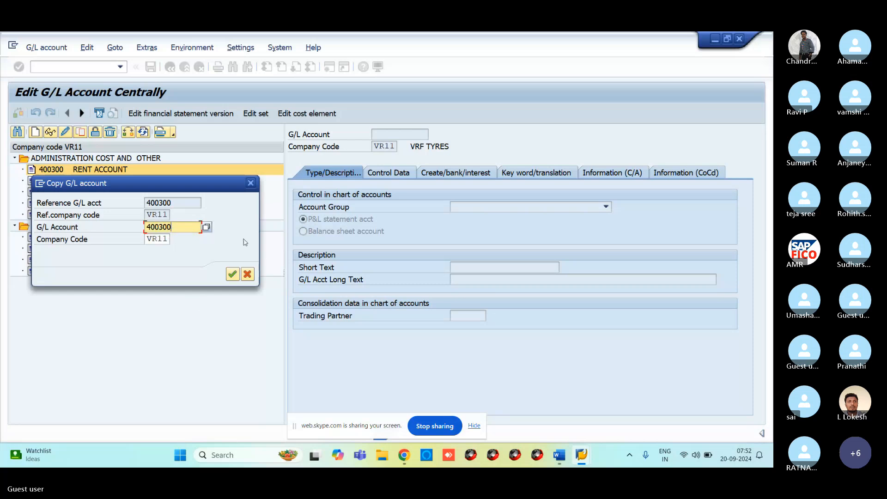
drag(209, 193, 246, 302)
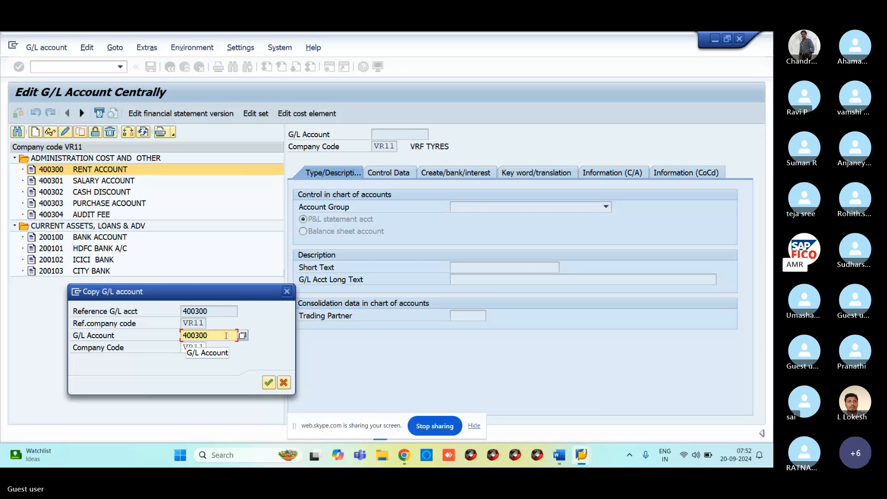
key(BackSpace)
text(5)
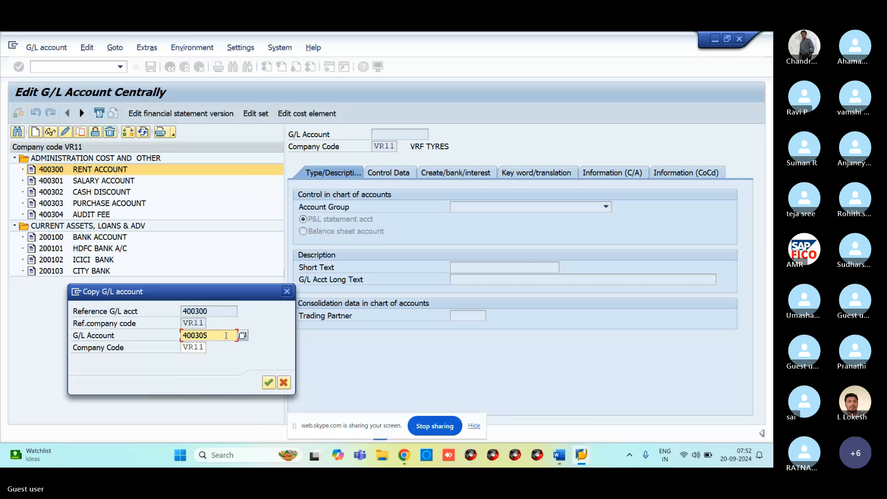
click(268, 385)
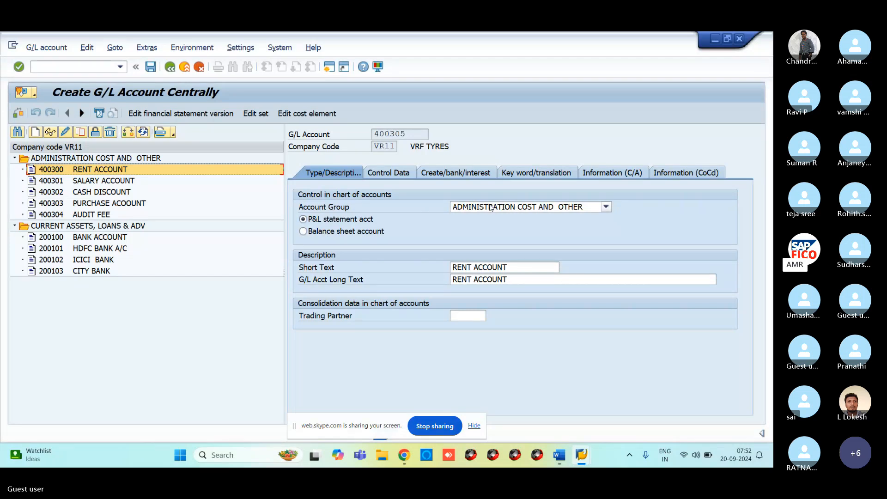
Name account 400305 'RENT ACCOUNT2' in short and long text and save it.
click(516, 270)
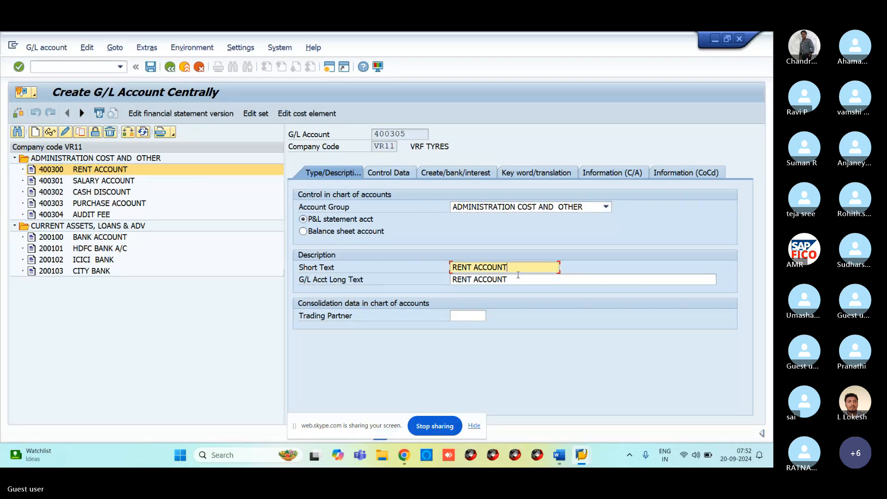
text(2)
click(517, 276)
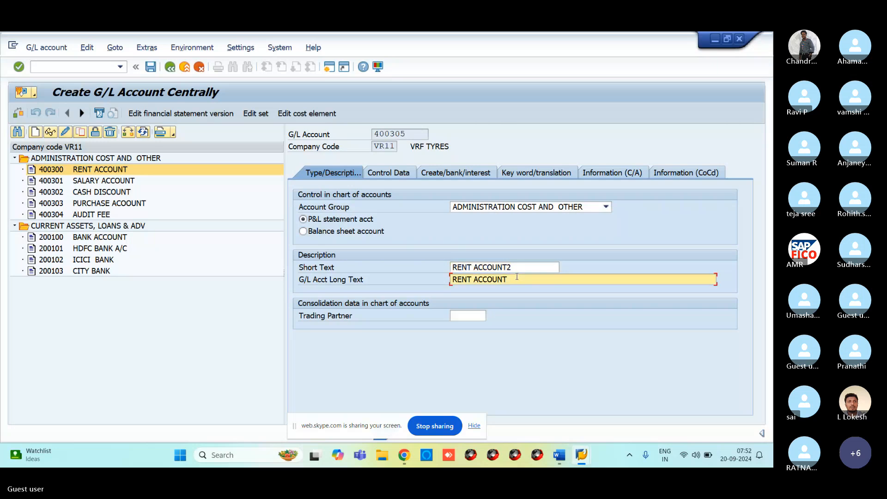
text(2)
key(shift+Tab)
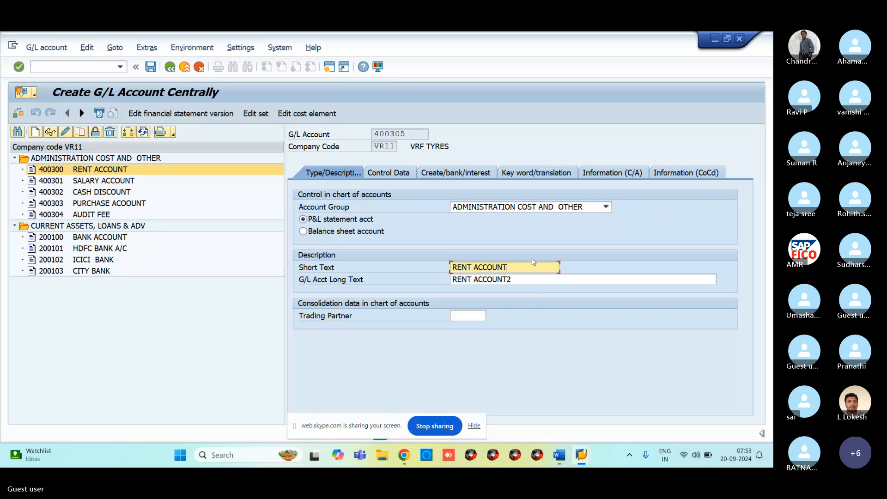
text(2)
click(149, 71)
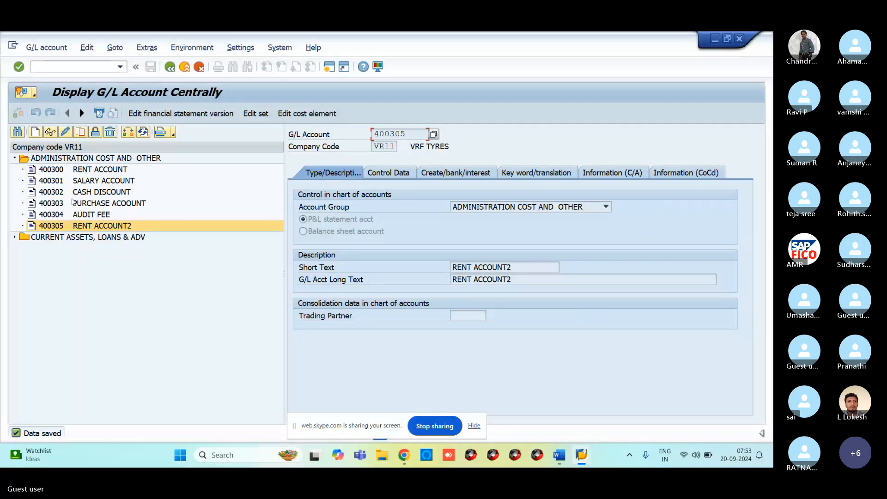
click(398, 176)
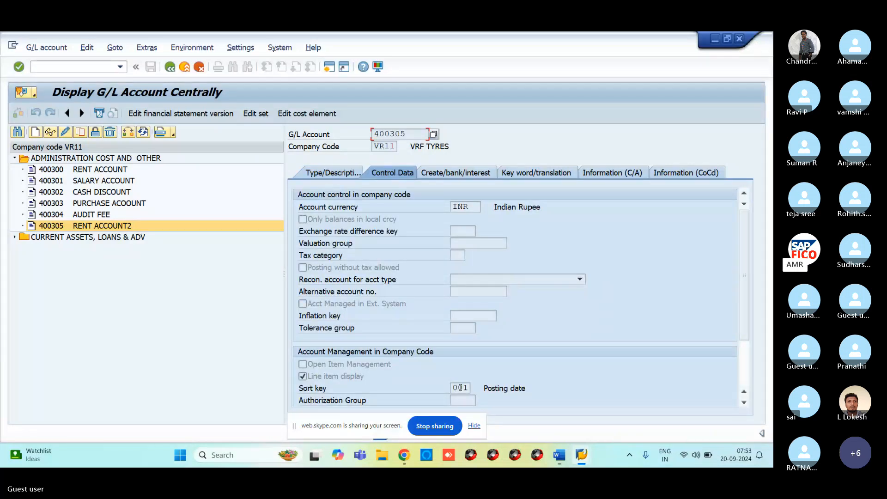
View 400305's Create/bank/interest settings, showing field status group G001.
click(430, 178)
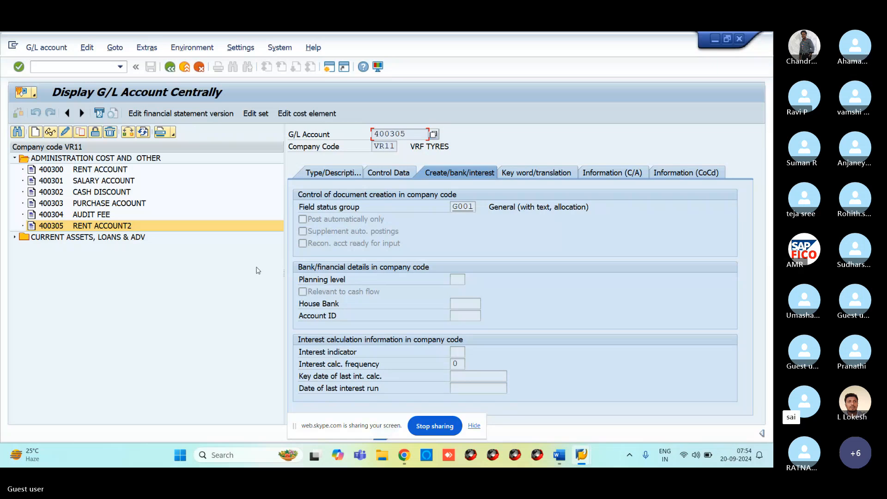
click(76, 66)
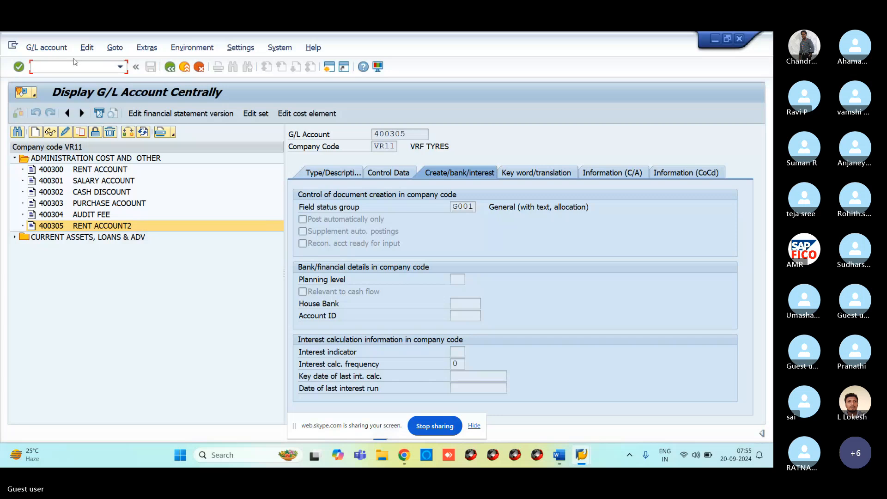
In OBR2, target G/L account 400305 with general master data in company code VR11.
text(/NOB)
text(52)
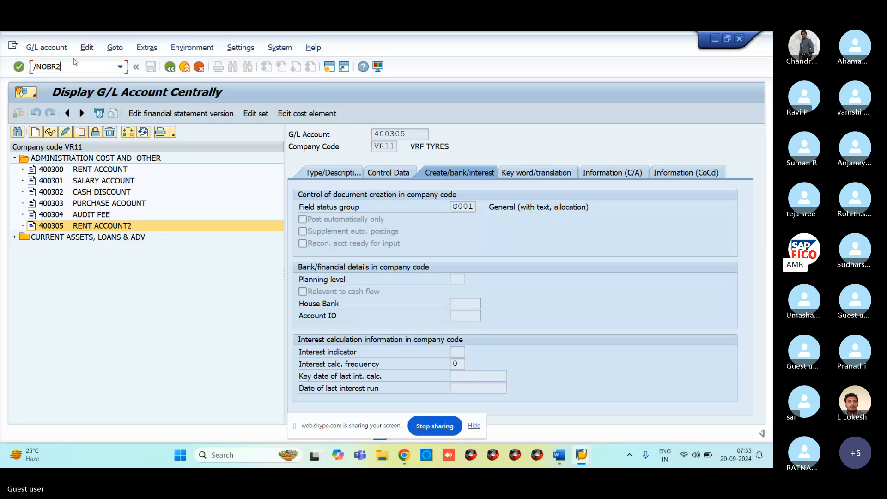
key(Return)
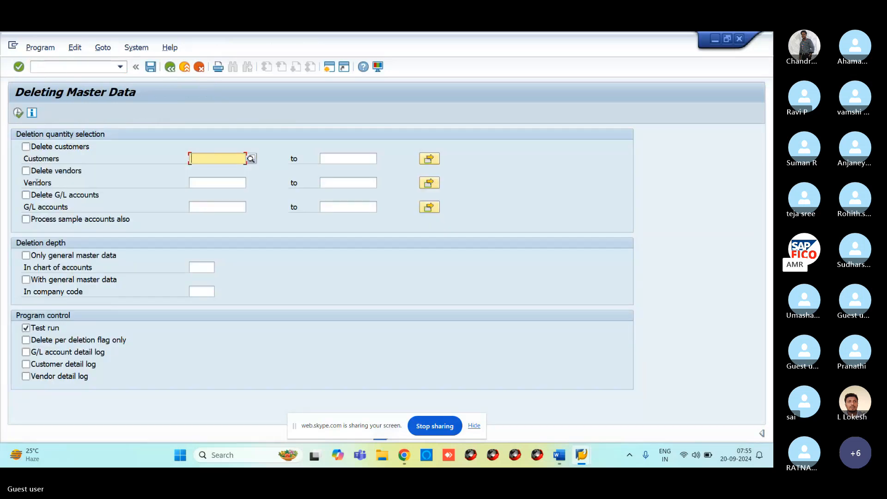
click(44, 198)
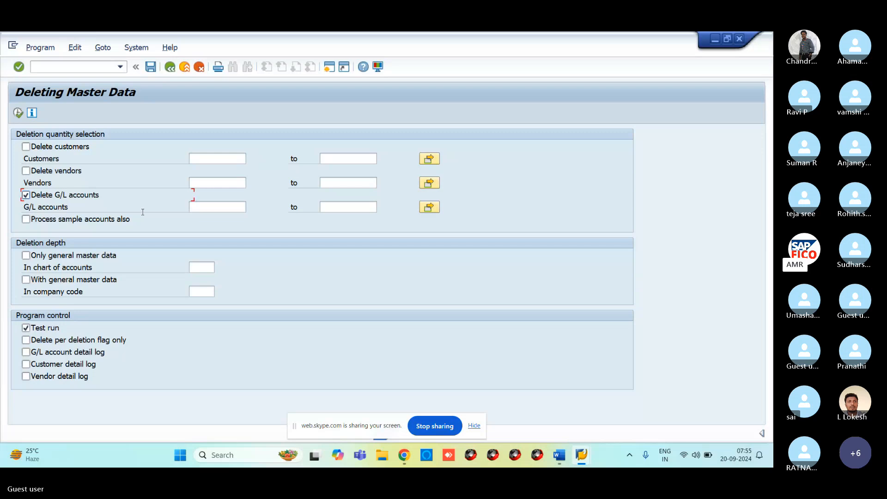
click(197, 209)
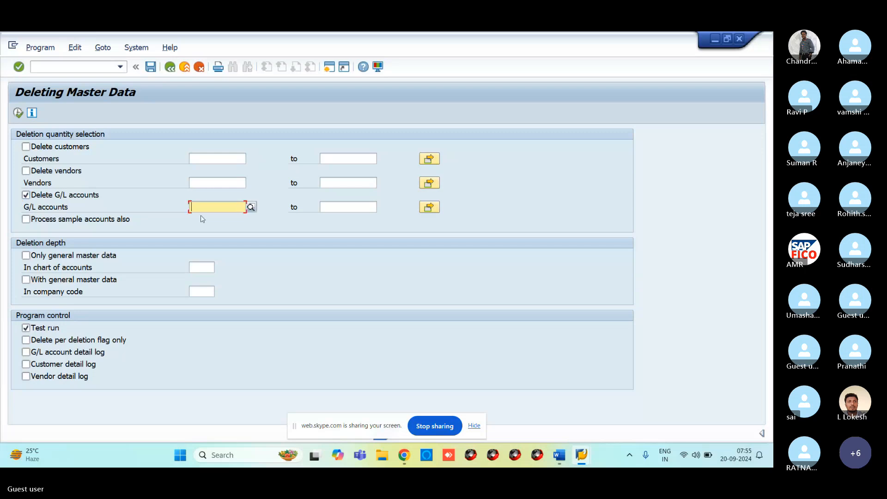
text(400305)
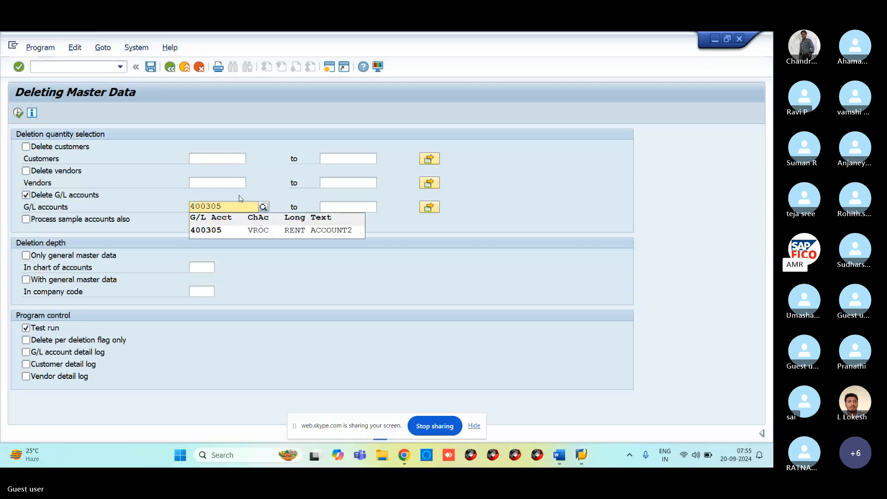
click(265, 234)
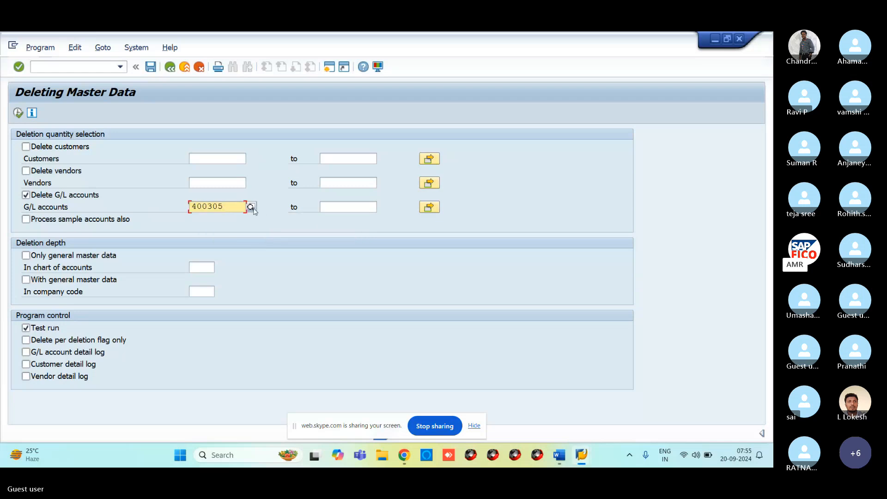
click(26, 280)
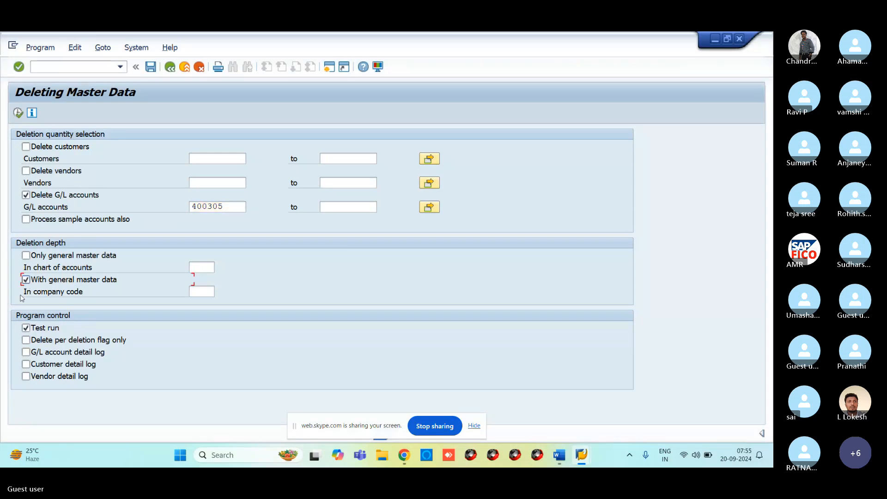
click(194, 291)
text(VR11)
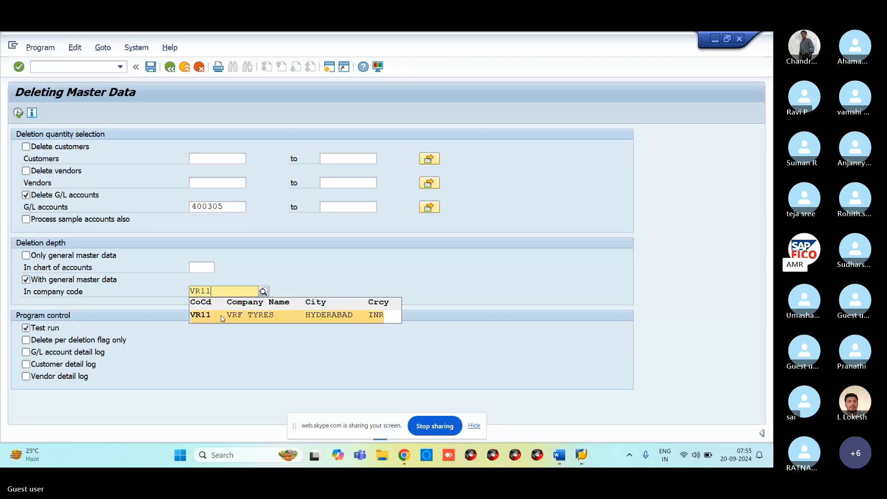
click(221, 316)
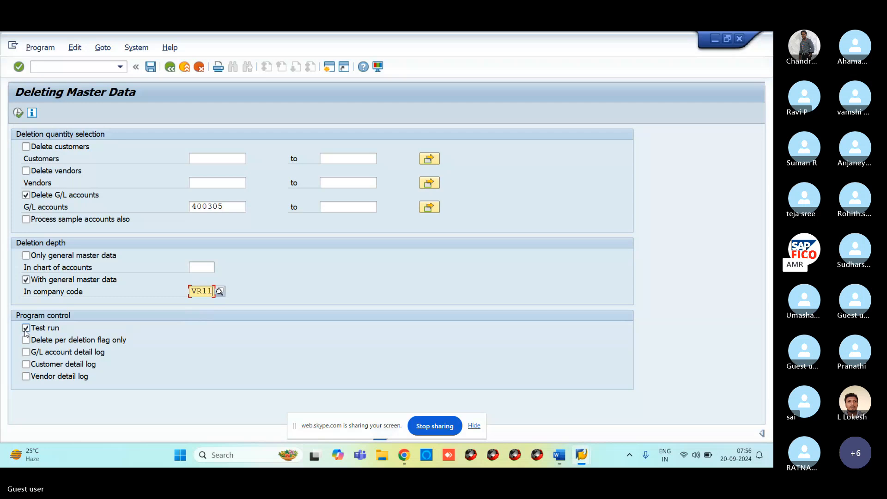
Untick Test run, execute, and confirm the database deletion of 400305.
click(26, 328)
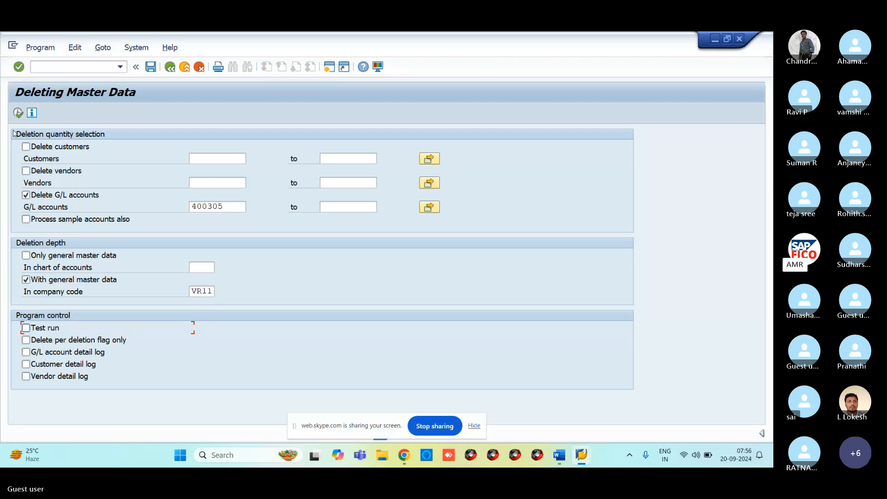
click(18, 113)
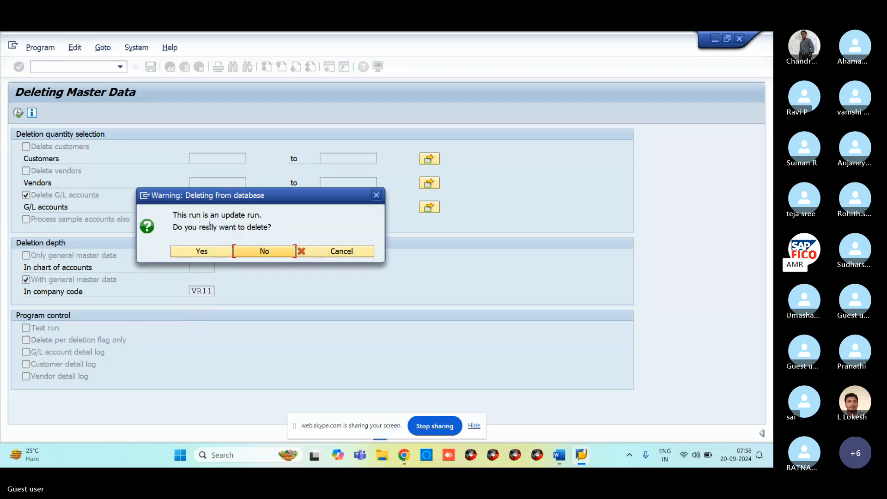
click(203, 251)
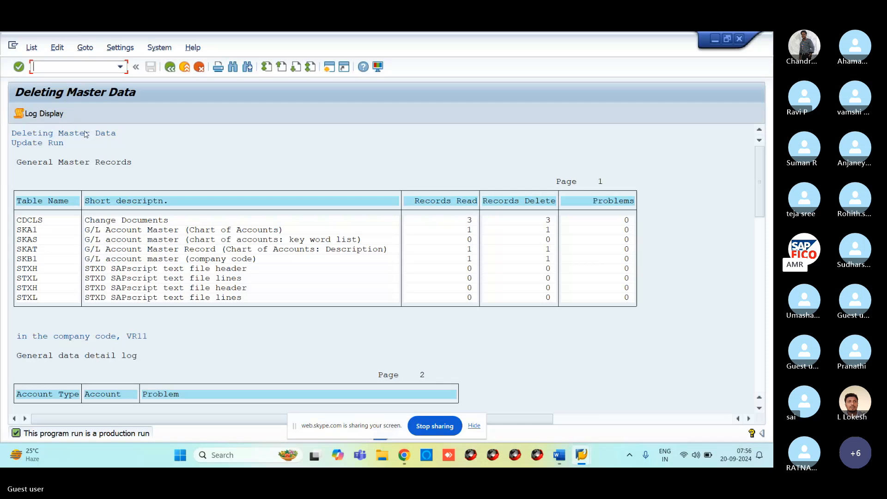
Reopen FS00 and expand ADMINISTRATION COST AND OTHER, which now ends at 400304 AUDIT FEE.
click(77, 66)
text(/NFS00)
key(Return)
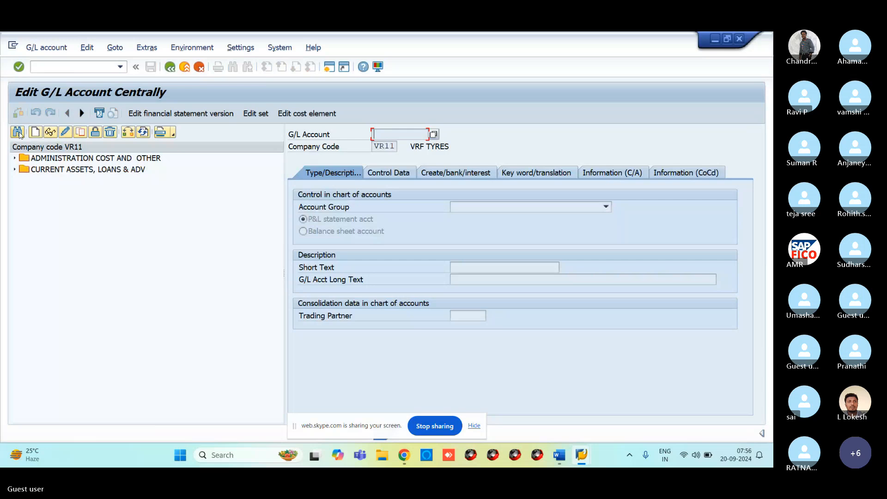
click(16, 158)
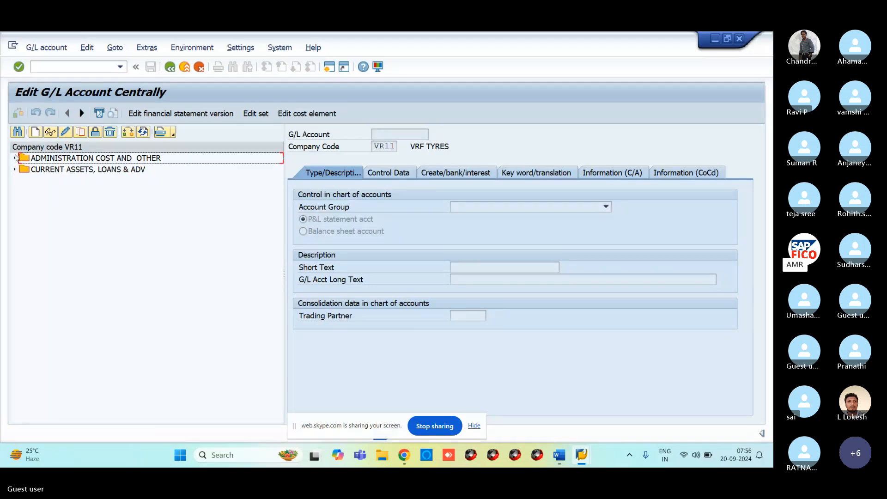
click(15, 158)
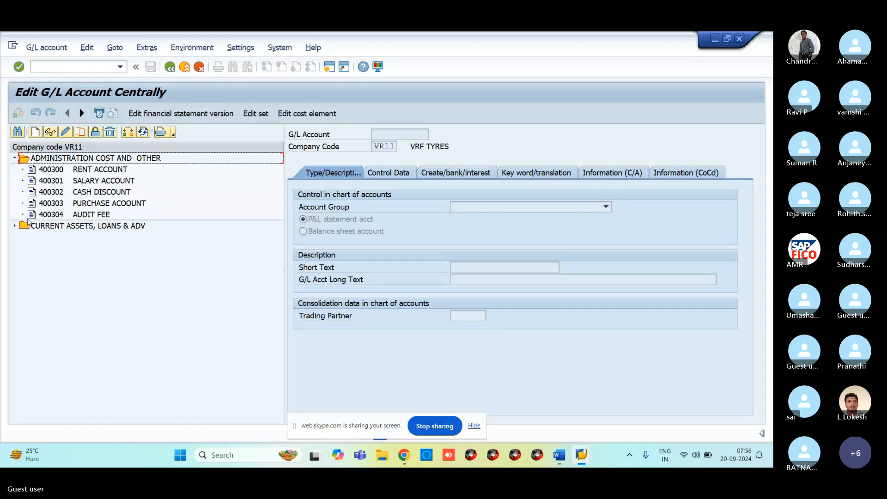
click(55, 215)
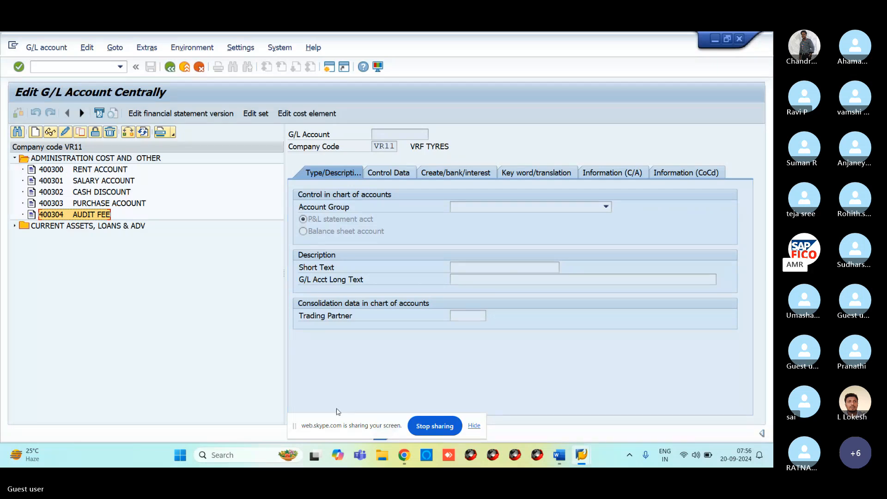
click(404, 454)
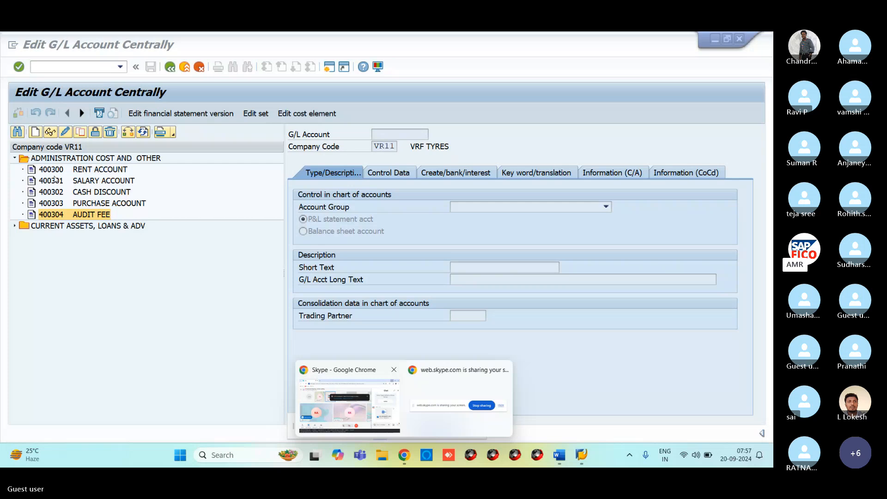
click(207, 328)
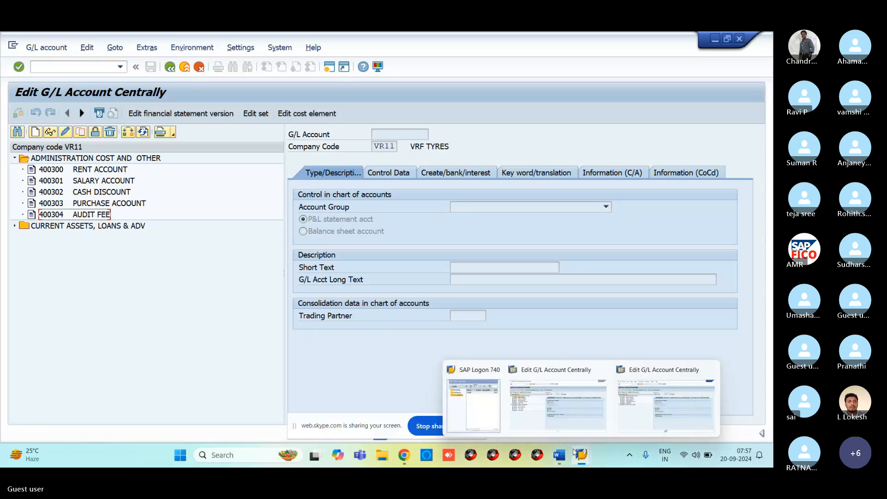
Bring up the GL ACCOUNTS COPY DELETE BLOCK notes in Word and read down to the FBL3N topic.
mouse_move(561, 458)
click(614, 400)
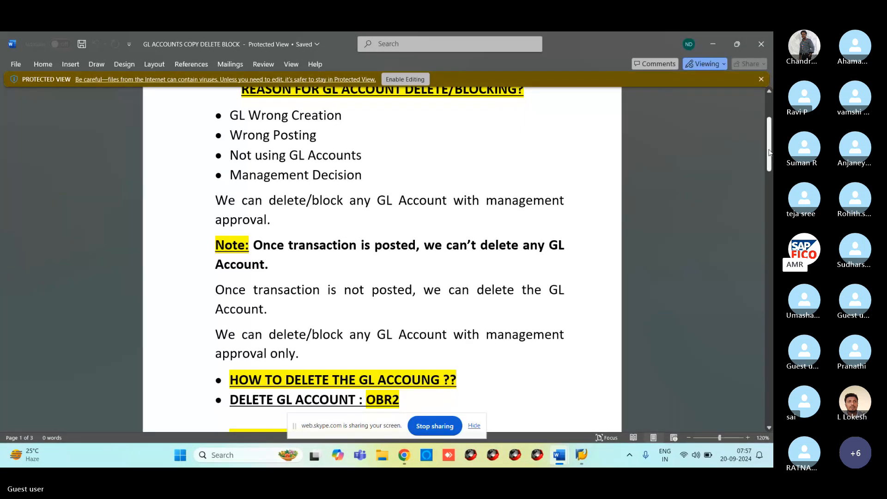
drag(768, 133, 768, 151)
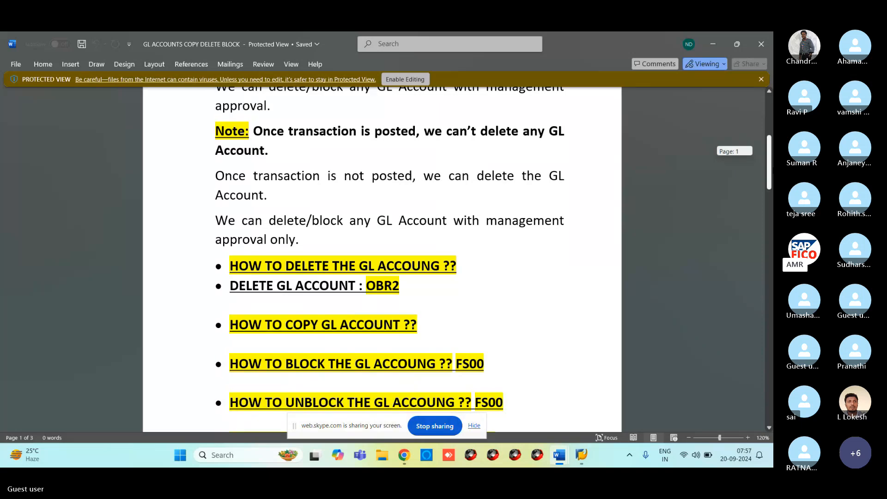
scroll(566, 191, up, 4)
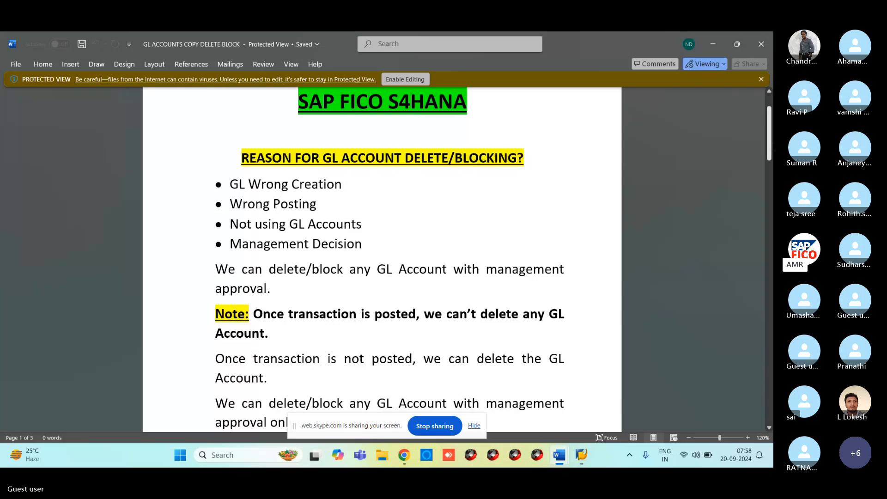
drag(769, 145, 769, 184)
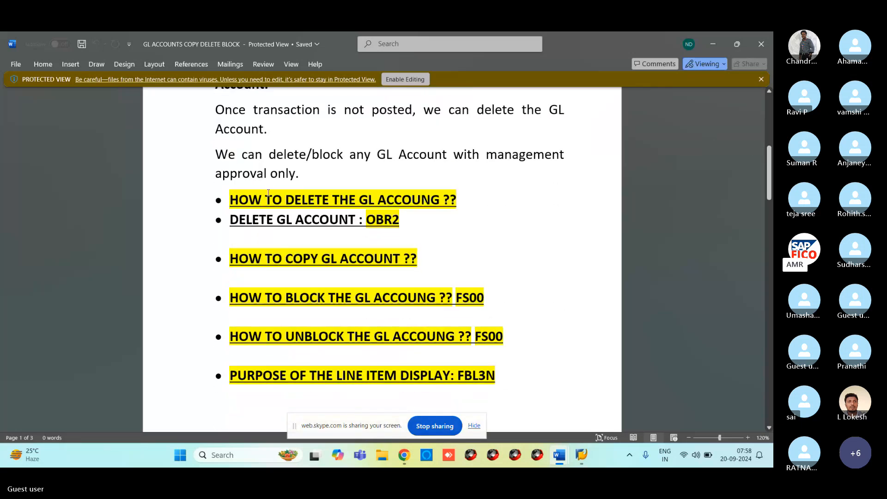
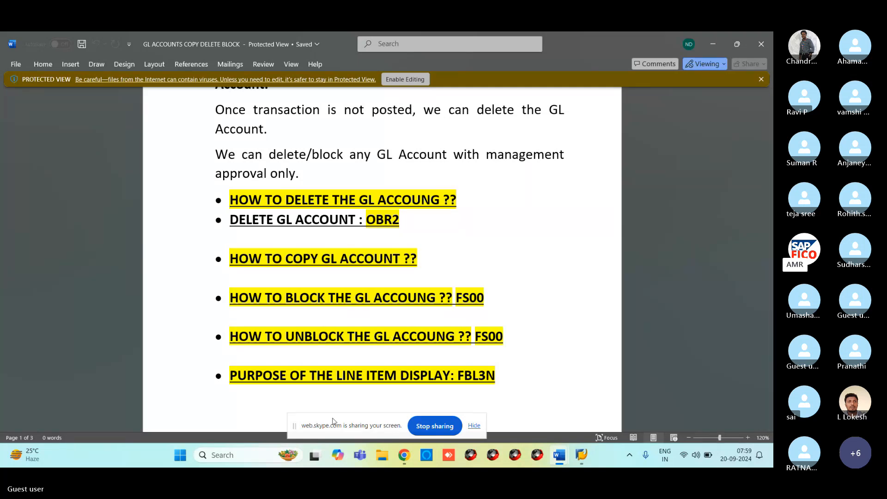
Bring the SAP Edit G/L Account Centrally window in front of the Word notes.
mouse_move(581, 452)
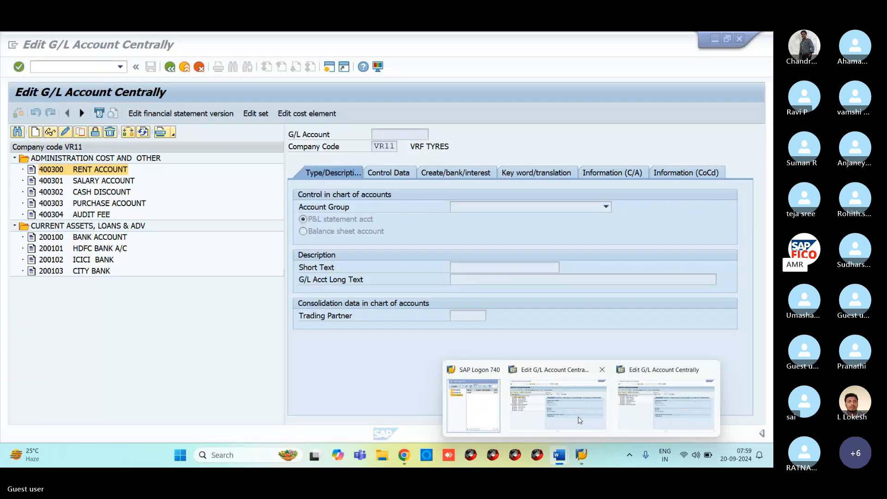
Remove the chart-of-accounts posting block from RENT ACCOUNT 400300 and save.
click(557, 402)
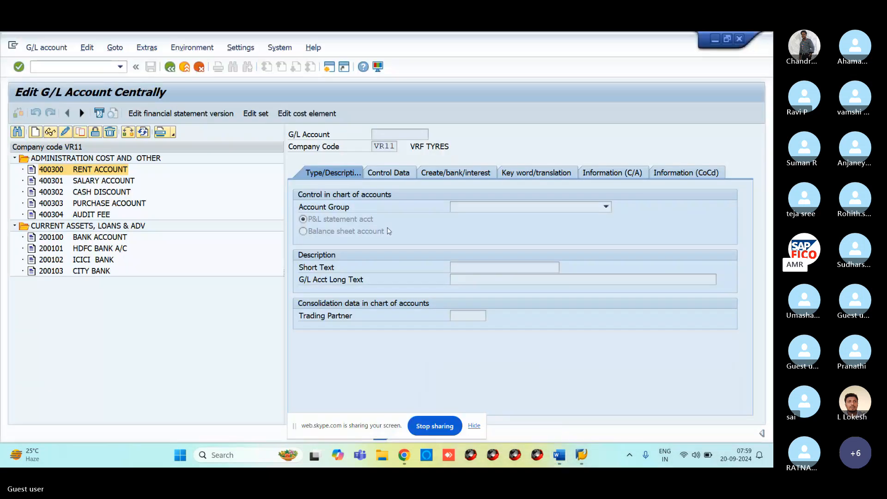
click(57, 67)
click(52, 158)
click(52, 170)
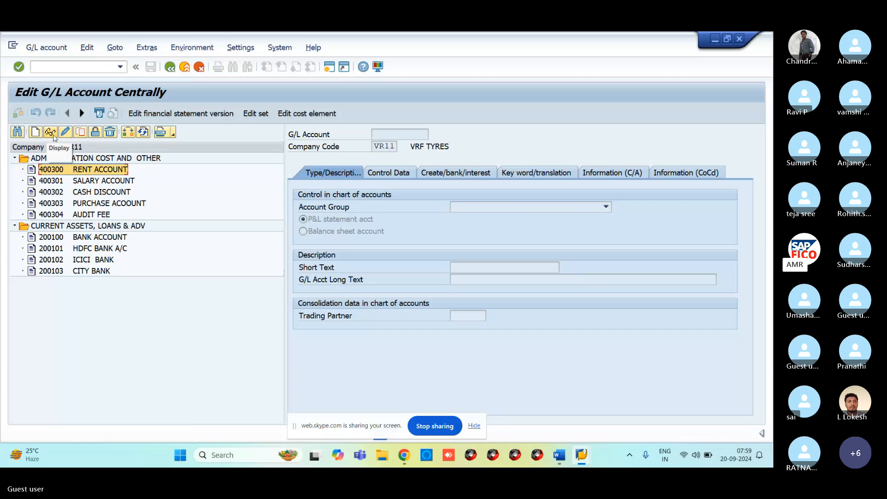
click(53, 173)
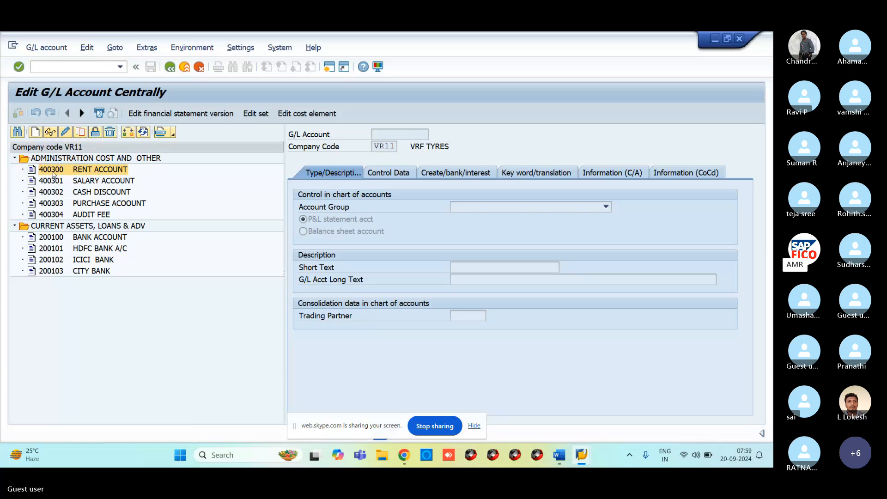
click(65, 132)
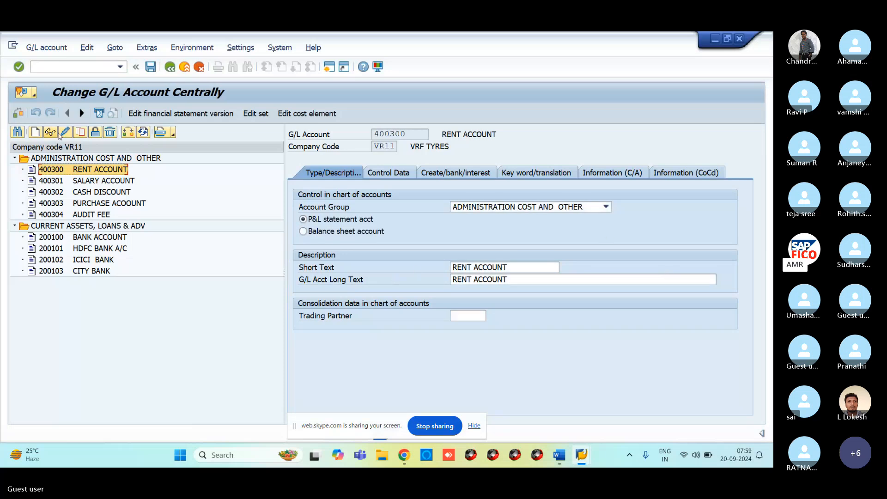
click(95, 131)
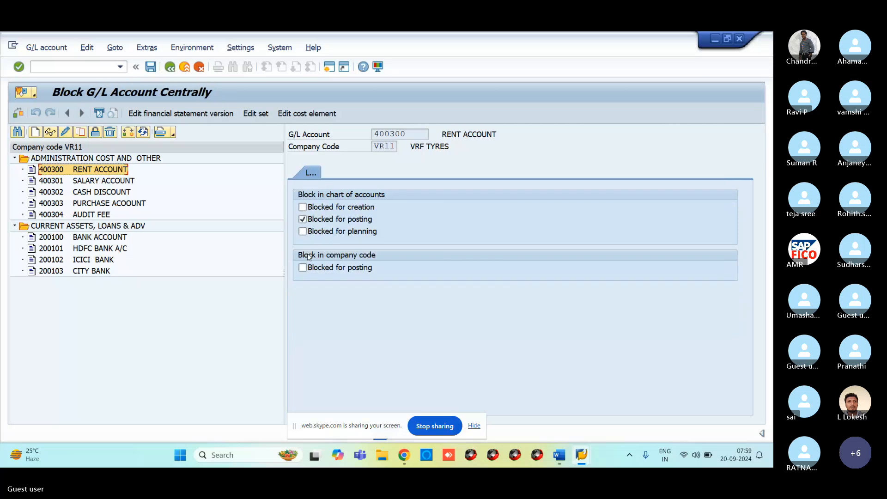
click(303, 220)
click(150, 67)
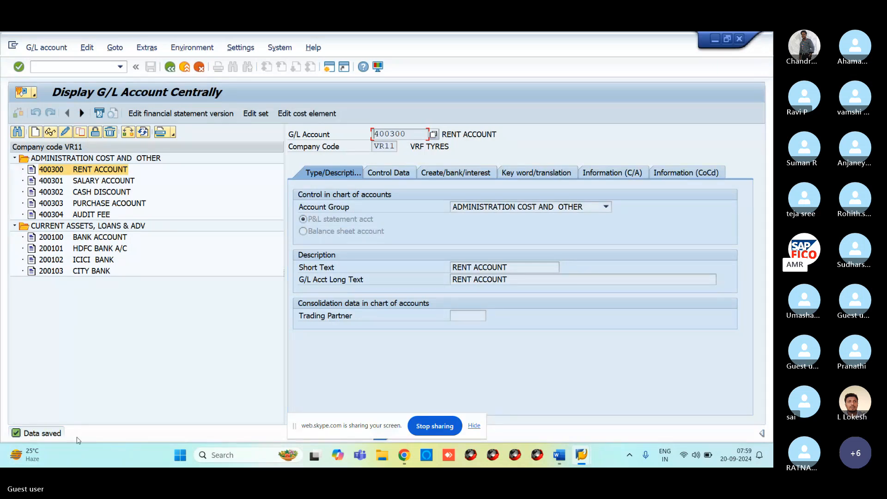
Restart the central G/L account transaction with /NFS00.
click(42, 67)
text(/NFS00)
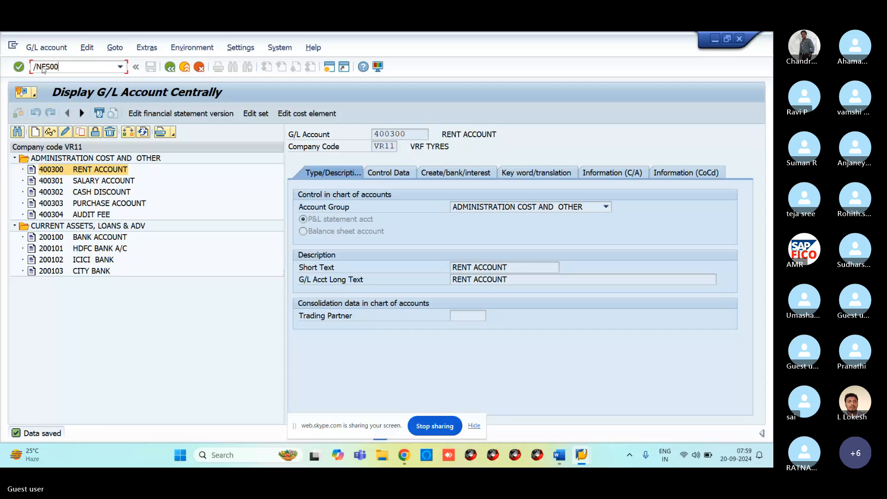
key(Return)
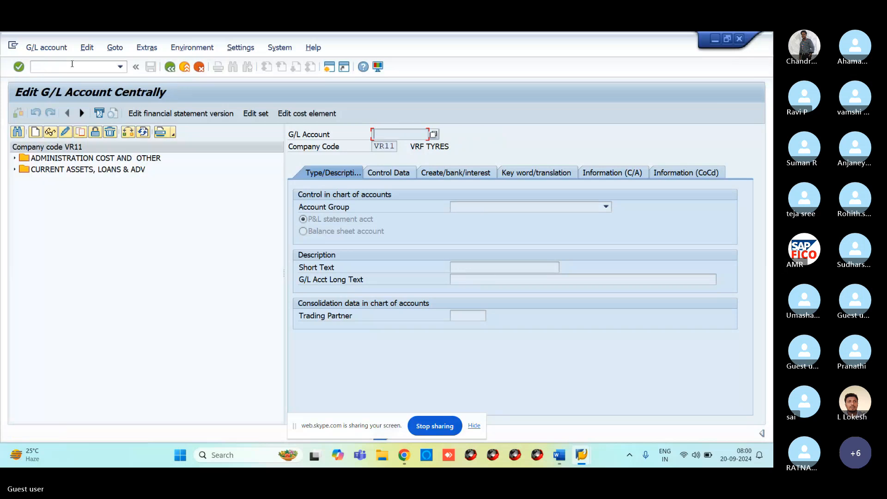
click(72, 65)
Start an FB50 document dated 20.09.2024 debiting rent account 400300 by 10000.
text(/NFB5)
key(Return)
text(20)
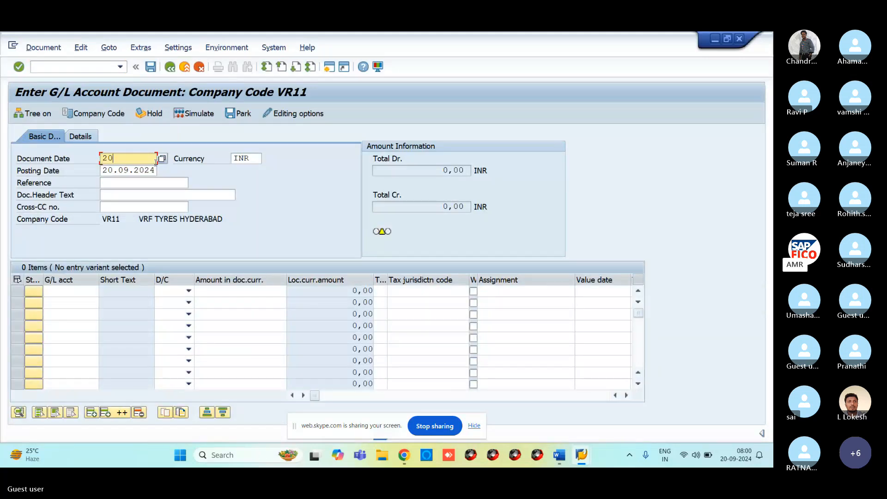
text(.09.2024)
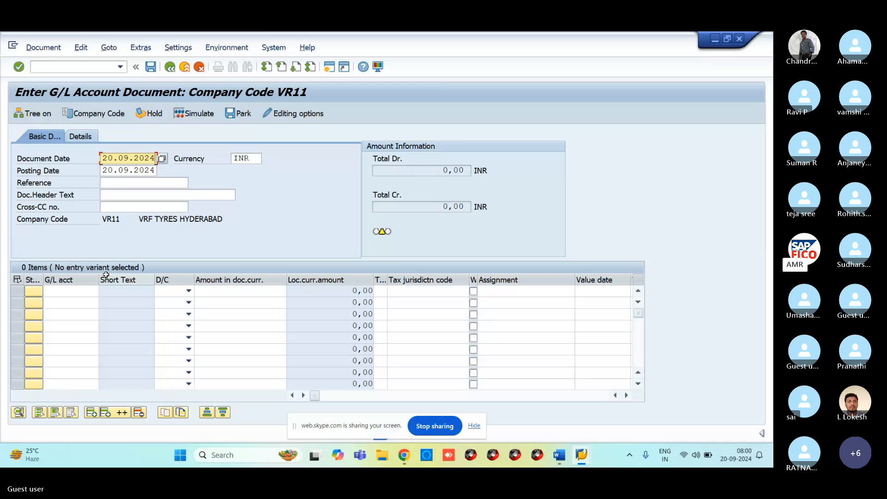
click(79, 292)
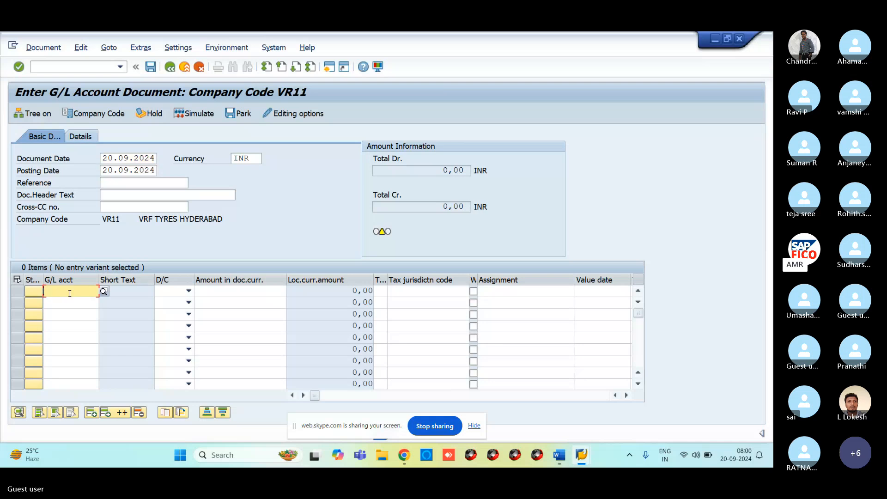
text(400300)
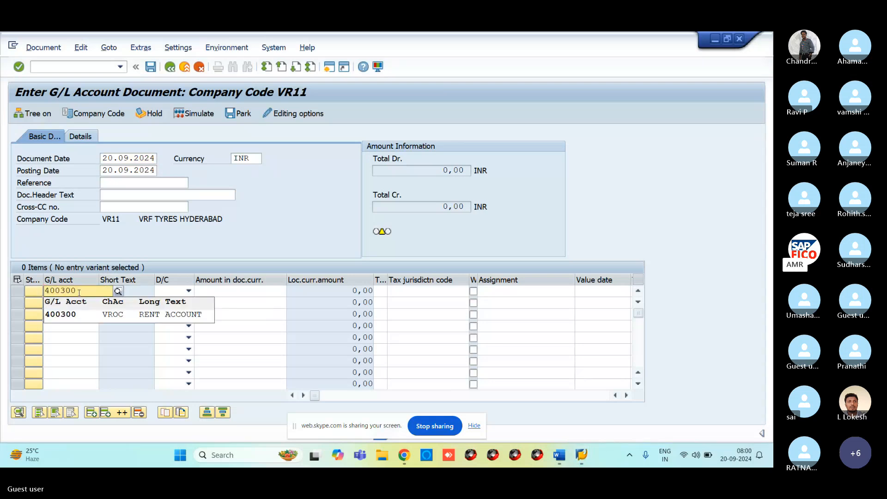
click(178, 293)
click(177, 294)
click(169, 313)
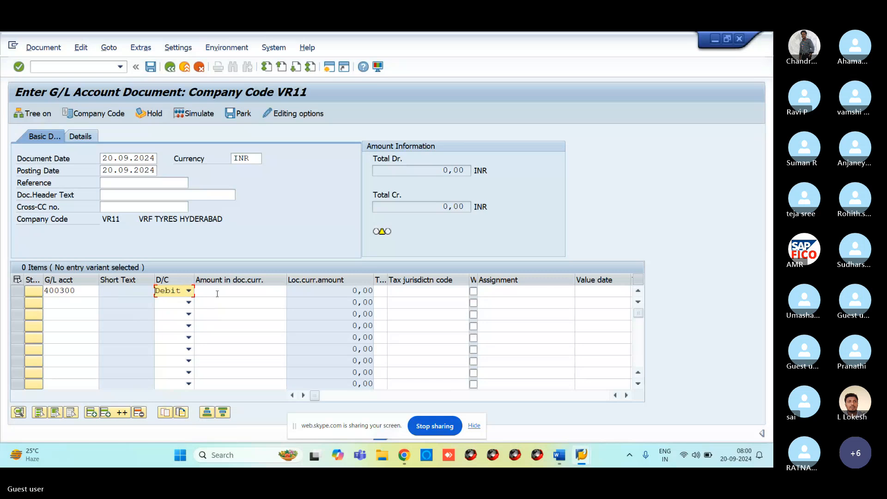
click(220, 292)
text(10000)
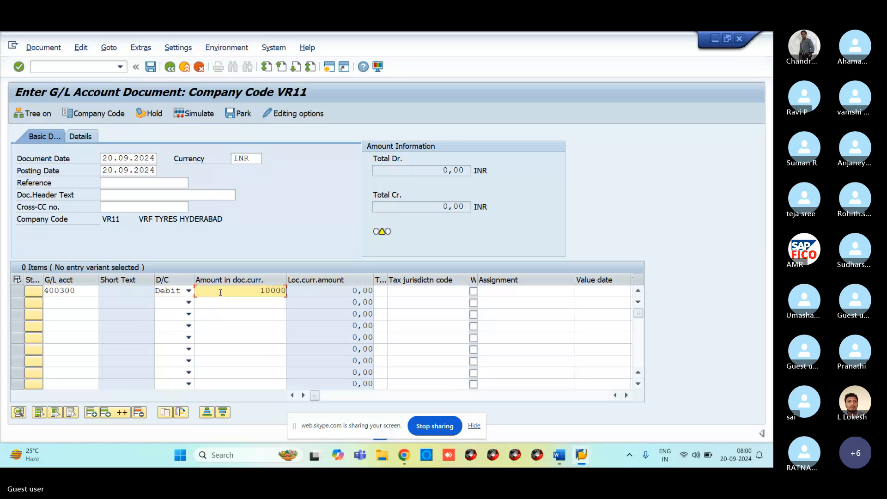
Credit bank account 200100 by 10000 and simulate the document overview.
click(66, 301)
text(200100)
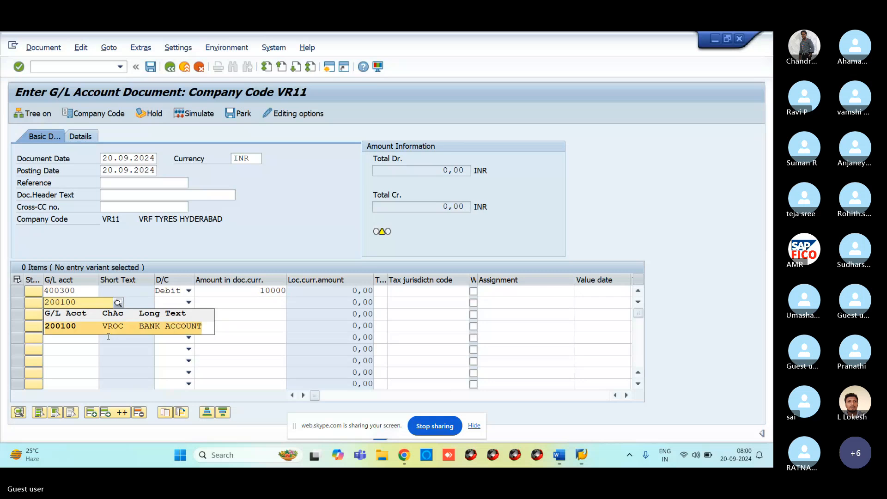
click(108, 337)
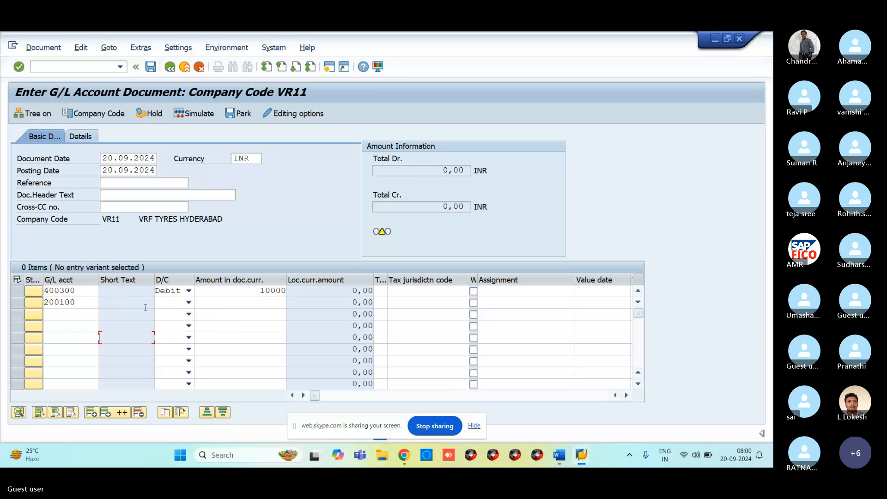
click(169, 304)
key(c)
click(243, 303)
text(1)
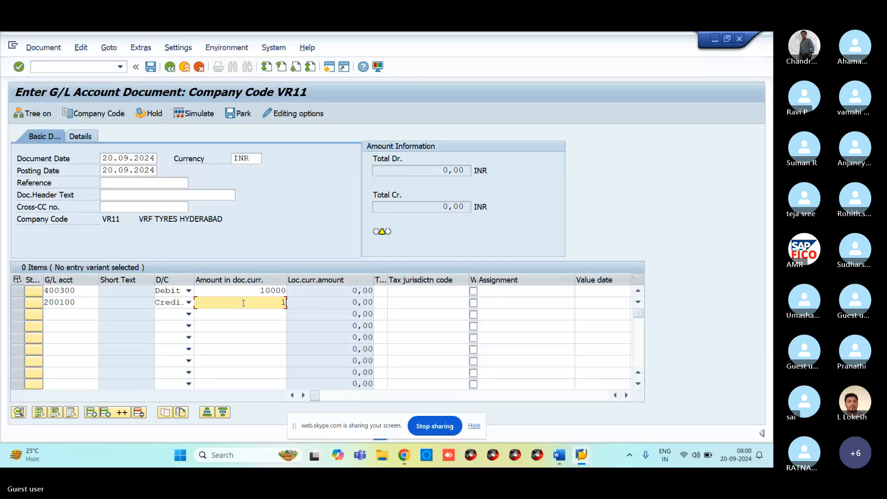
text(0000)
key(Return)
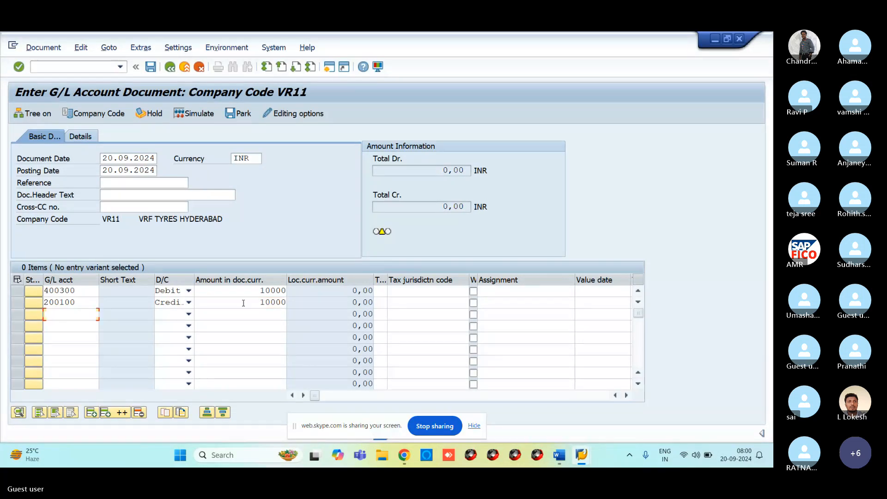
click(198, 114)
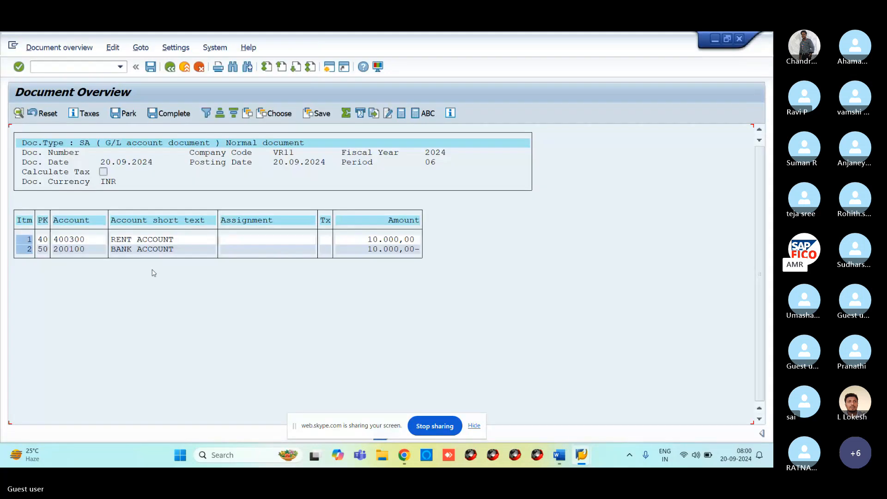
Post the rent/bank document as 100038 in VR11, check the Word notes, and return.
click(151, 68)
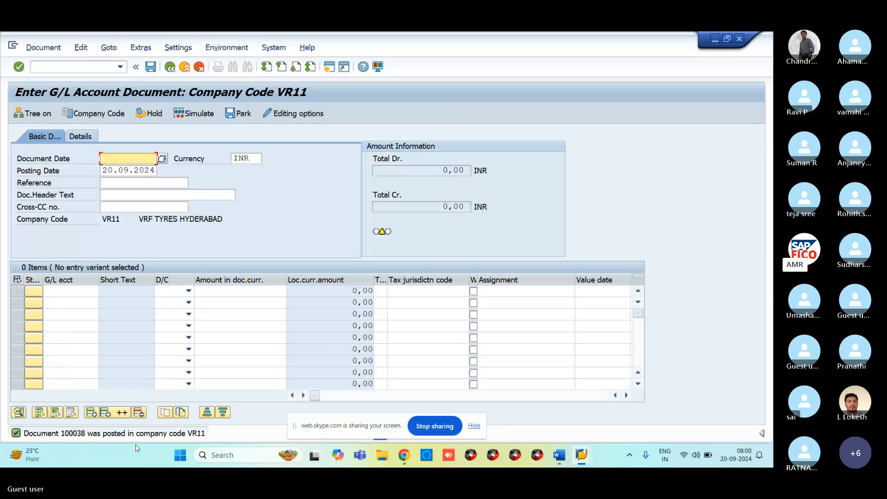
mouse_move(558, 454)
click(637, 418)
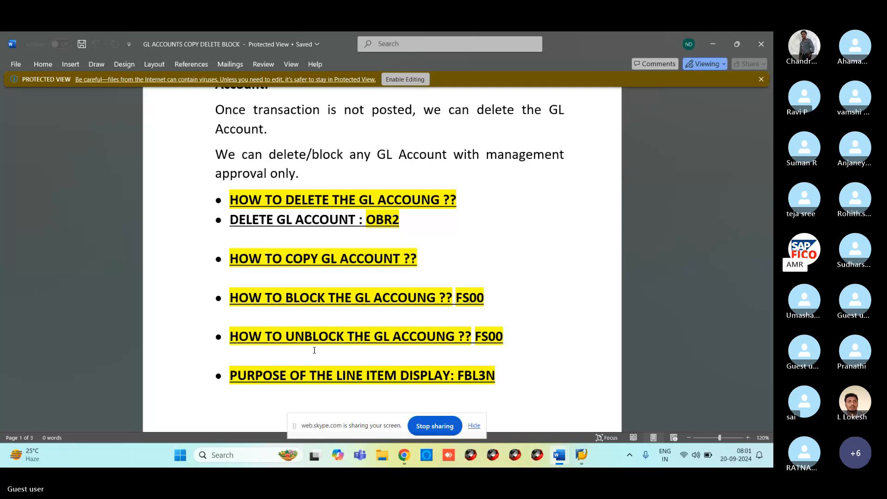
mouse_move(581, 464)
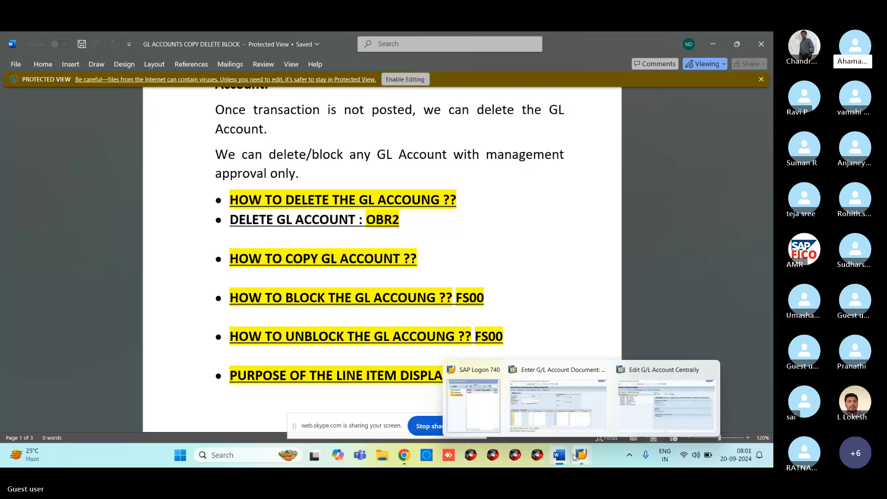
click(563, 427)
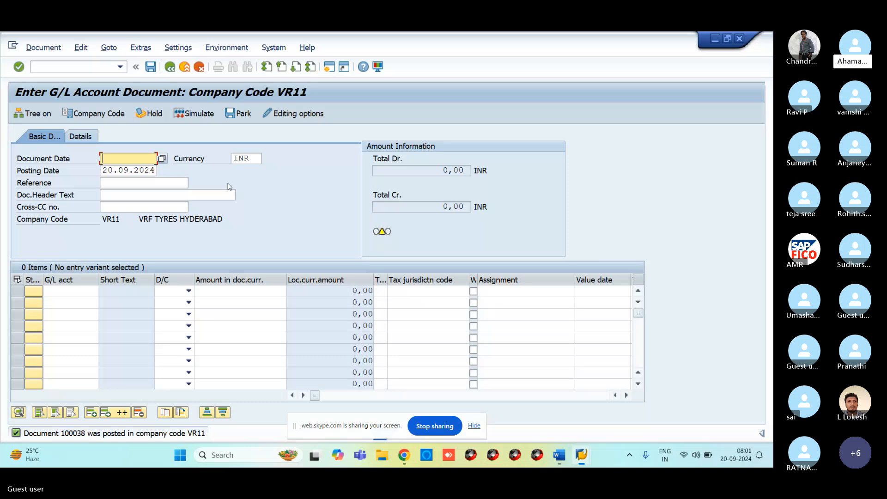
click(77, 65)
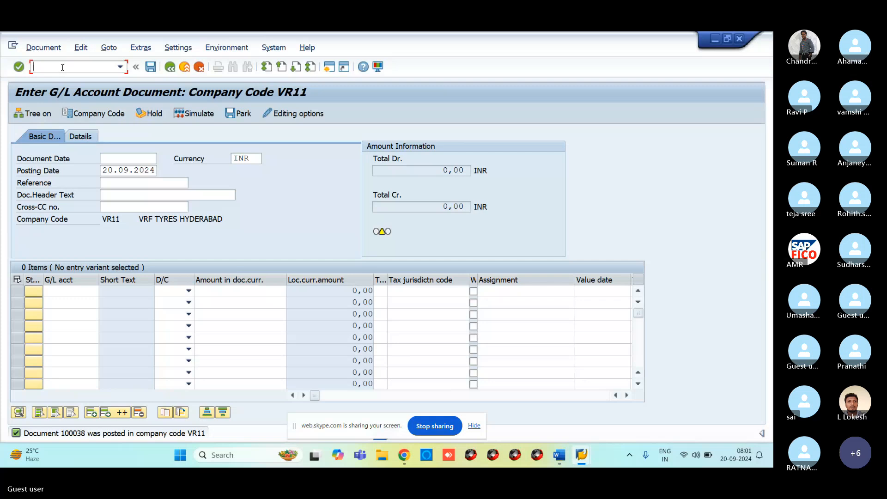
text(OB)
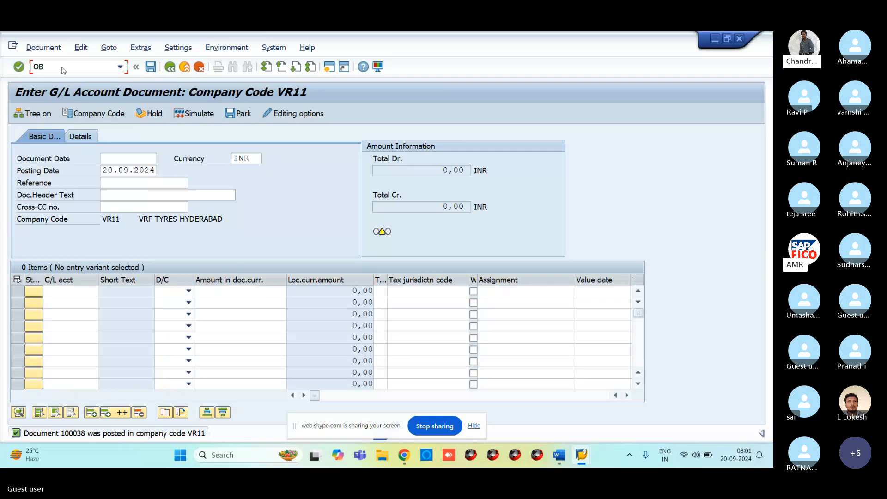
text(13)
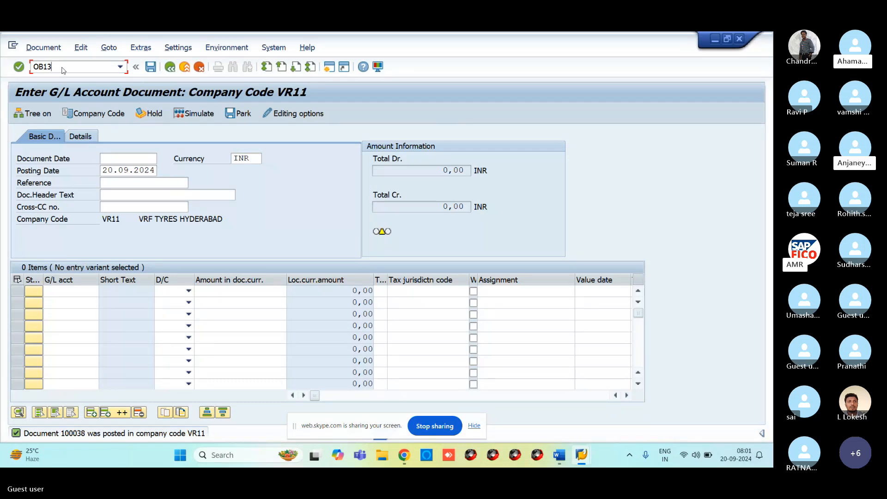
key(BackSpace)
key(BackSpace)
key(BackSpace)
key(BackSpace)
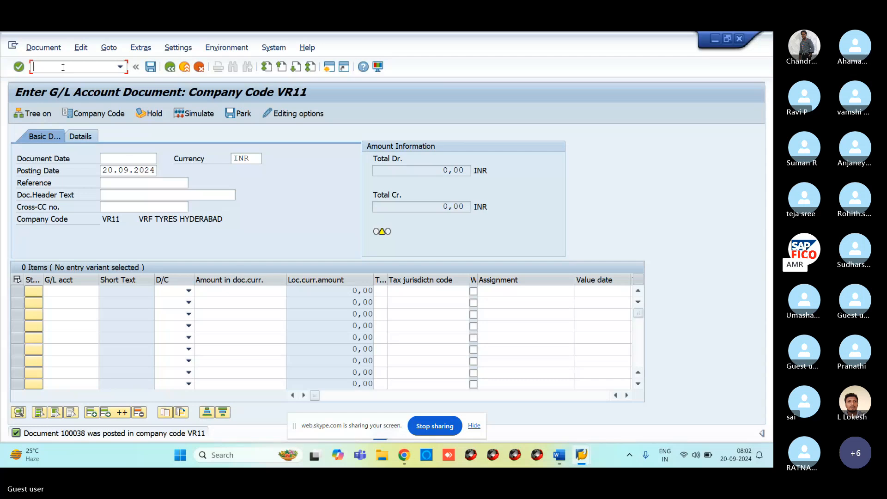
mouse_move(562, 457)
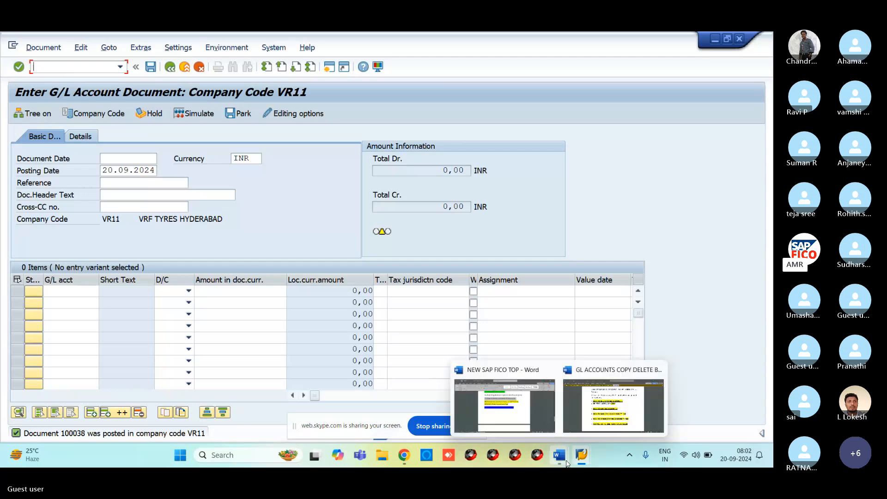
click(596, 419)
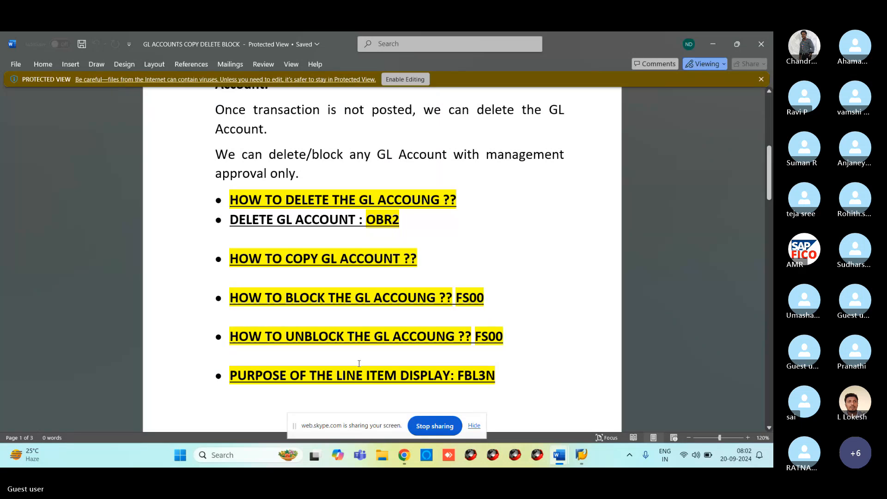
mouse_move(558, 463)
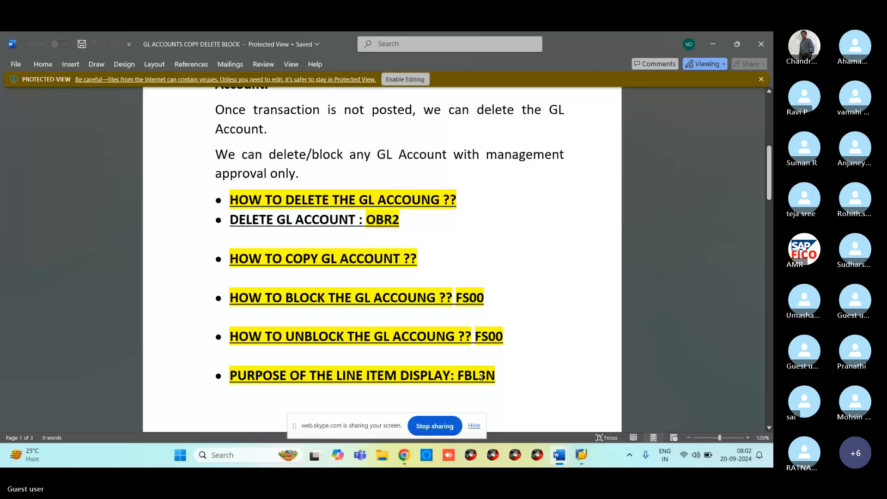
key(alt+Tab)
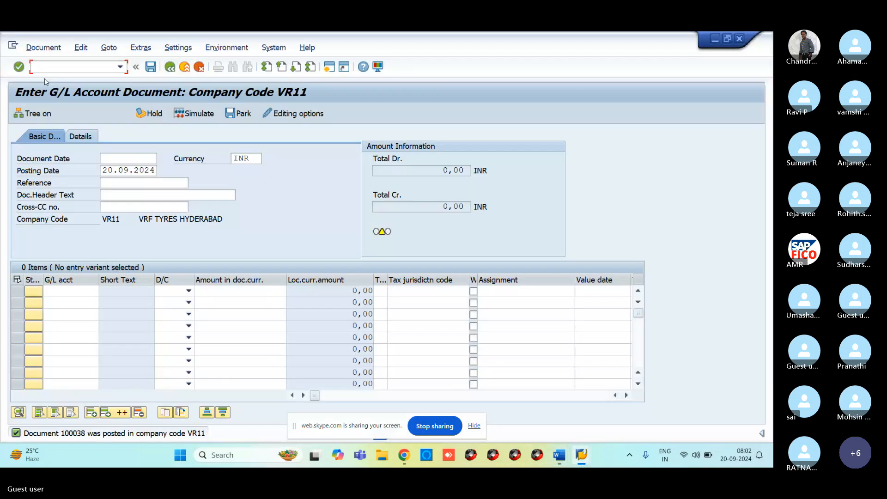
Open RENT ACCOUNT 400300 in FS00 change mode to view its control data.
text(/)
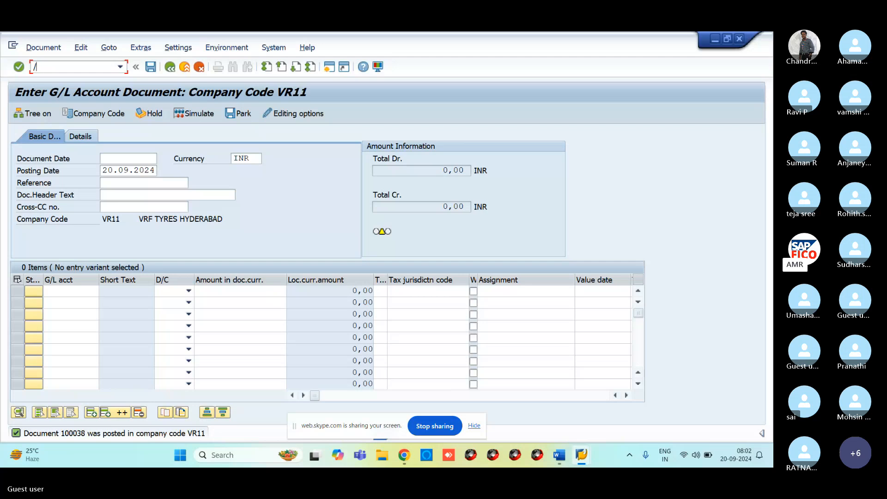
text(nfs00)
key(Return)
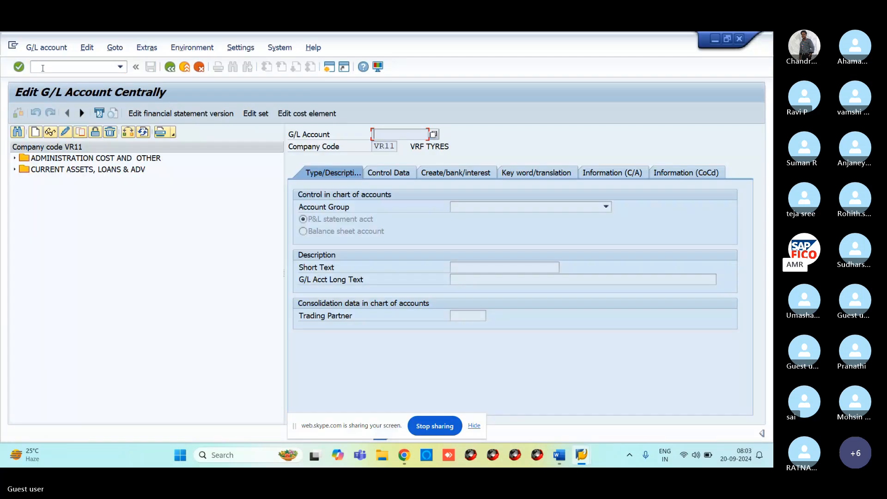
click(13, 158)
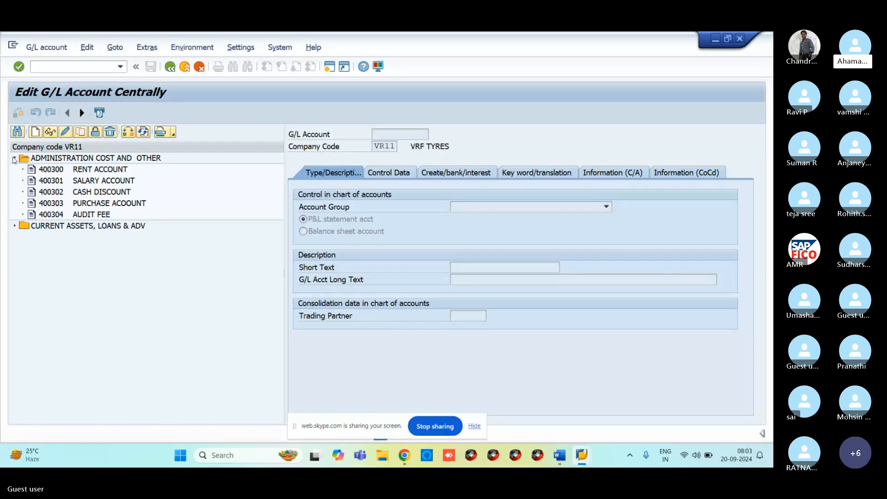
click(14, 226)
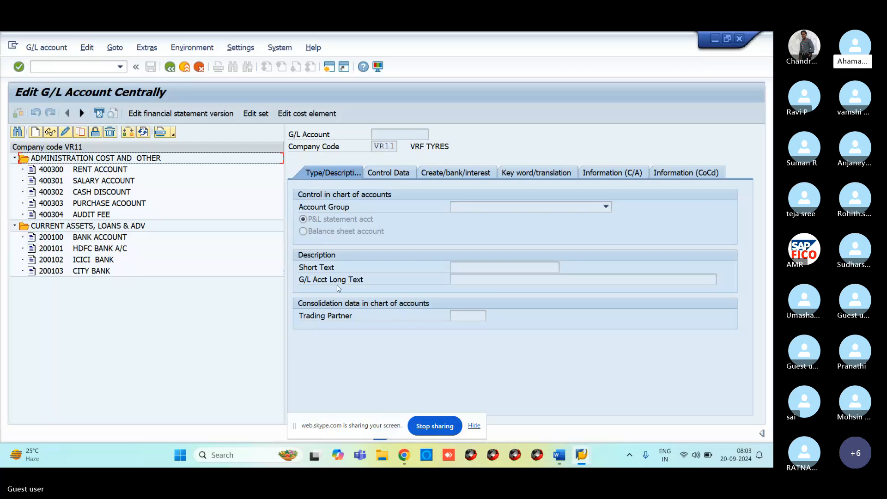
click(389, 177)
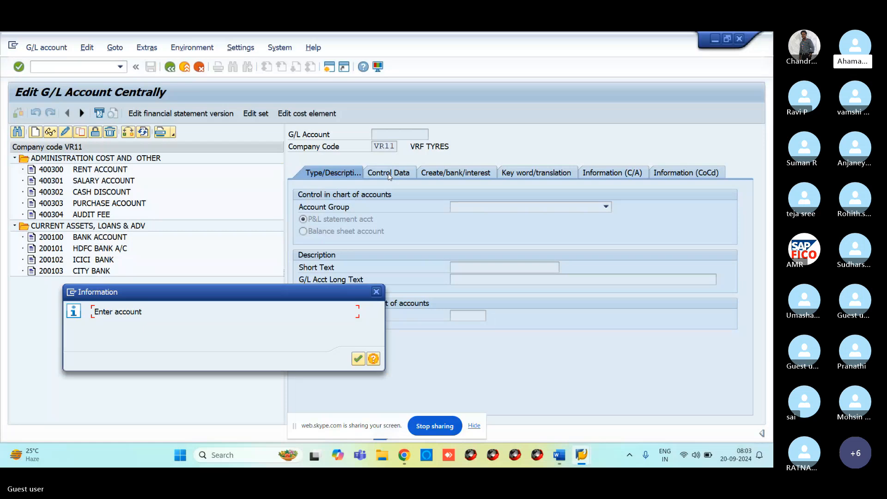
click(377, 291)
click(57, 172)
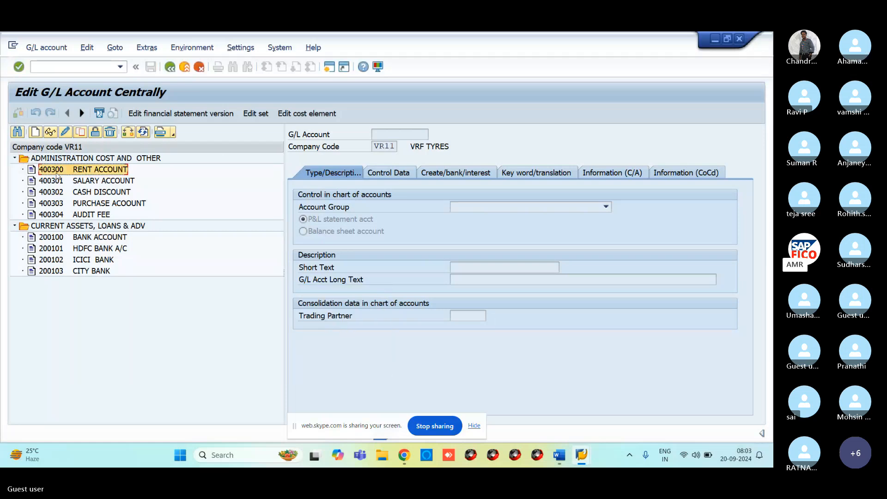
double_click(72, 170)
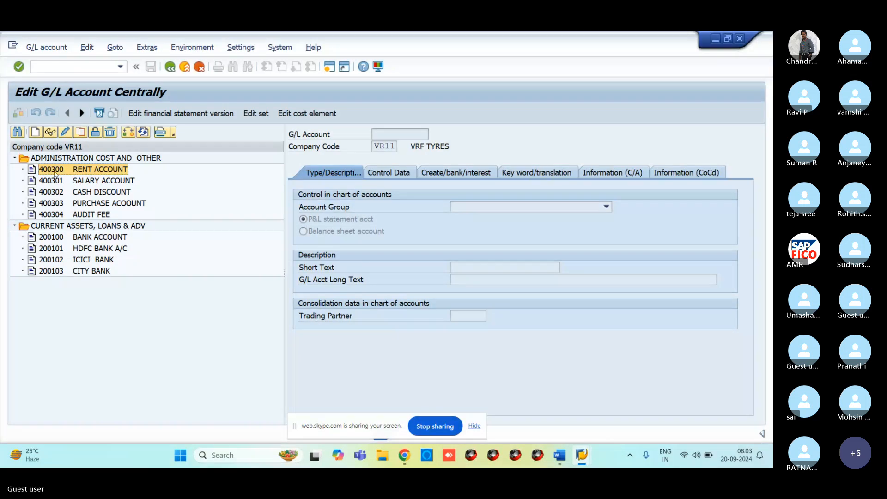
click(66, 133)
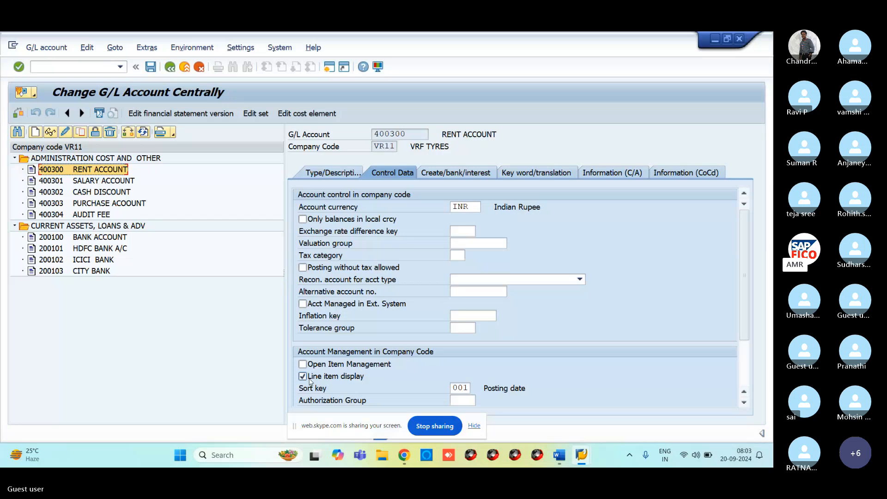
In the other SAP session, run FBL3N for VR11 with account 400300 cleared.
mouse_move(581, 455)
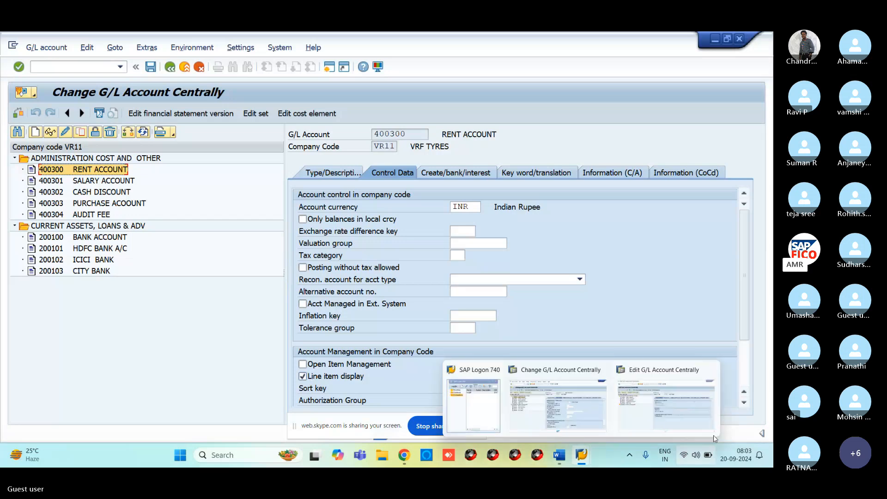
click(643, 423)
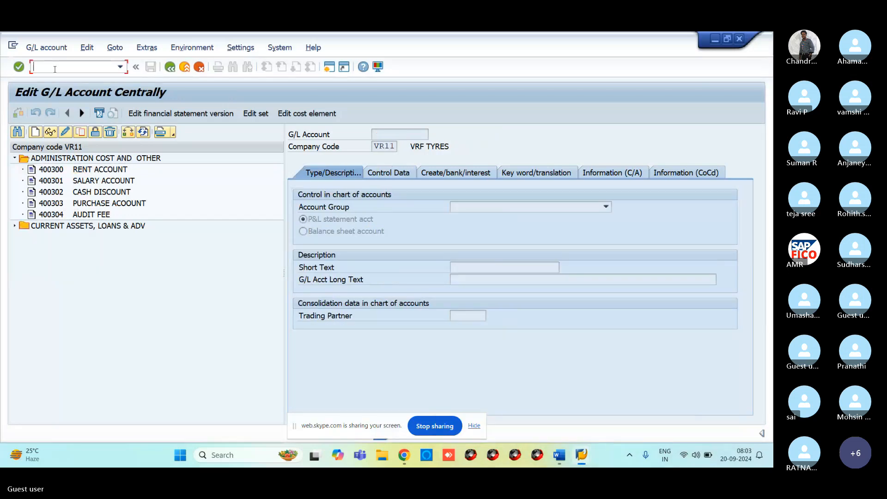
text(/NFBL3N)
key(Return)
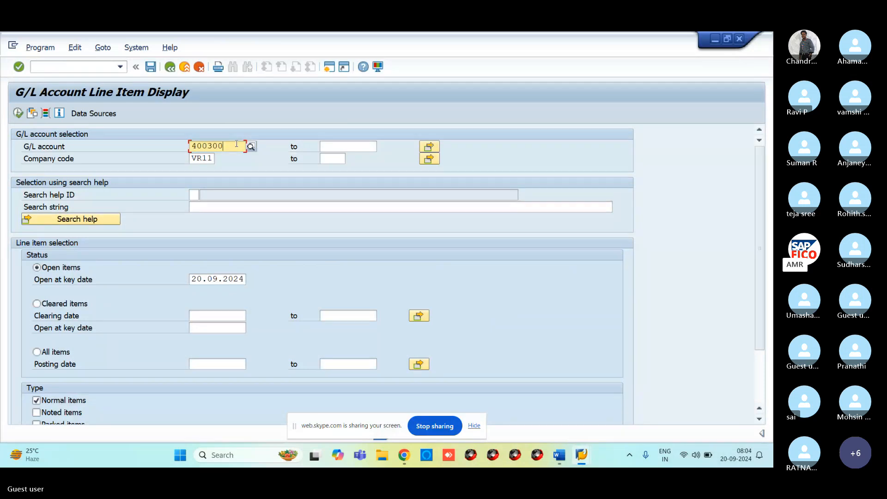
key(BackSpace)
key(BackSpace)
key(BackSpace)
key(BackSpace)
key(BackSpace)
key(BackSpace)
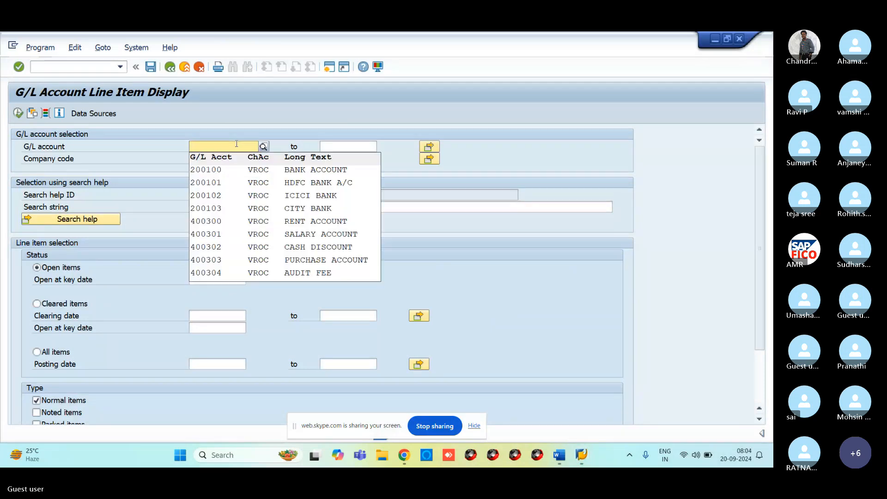
click(15, 114)
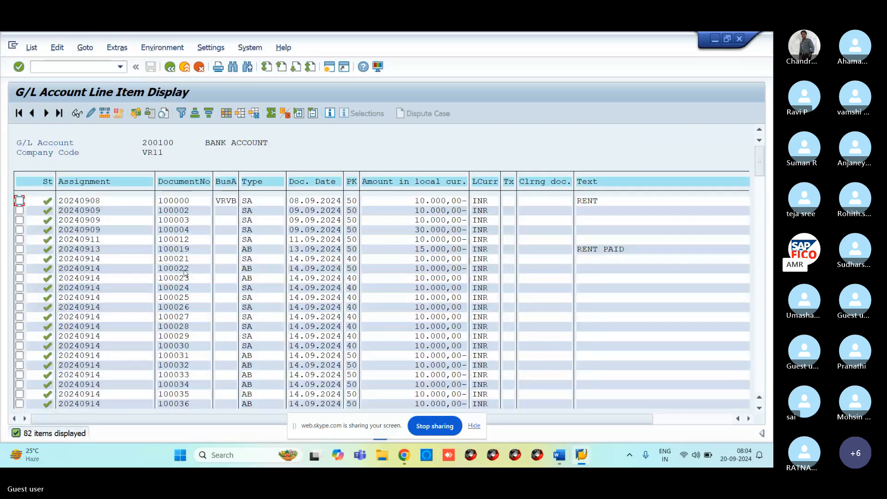
Scroll through the 82 open VR11 line items, starting with BANK ACCOUNT 200100.
scroll(185, 272, down, 1)
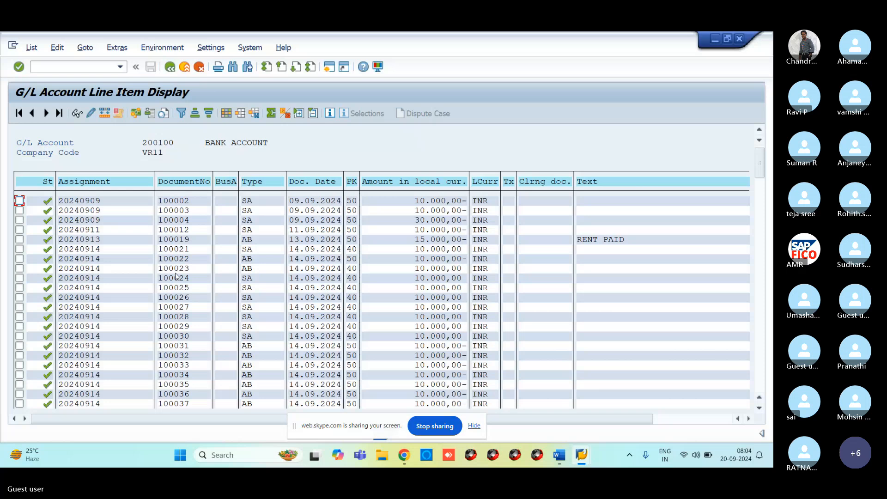
scroll(176, 276, up, 1)
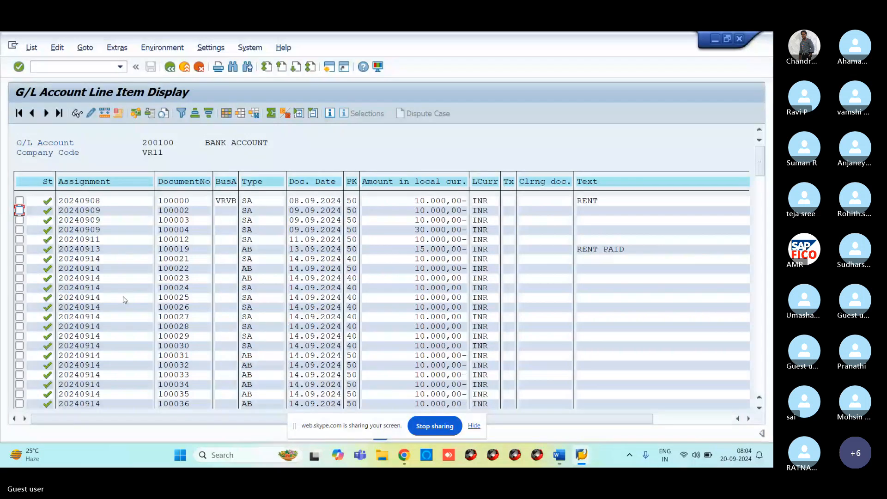
mouse_move(404, 455)
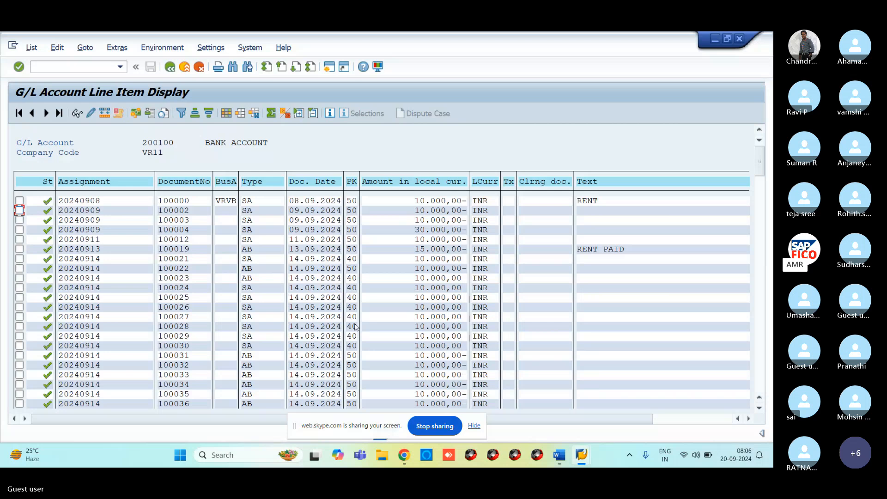
Revisit rent account 400300's change screen, then switch to the Skype meeting.
mouse_move(587, 459)
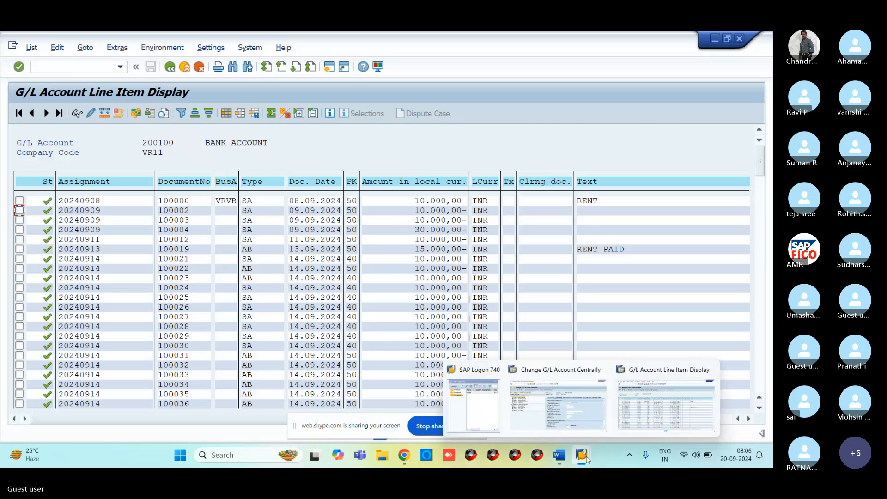
click(558, 401)
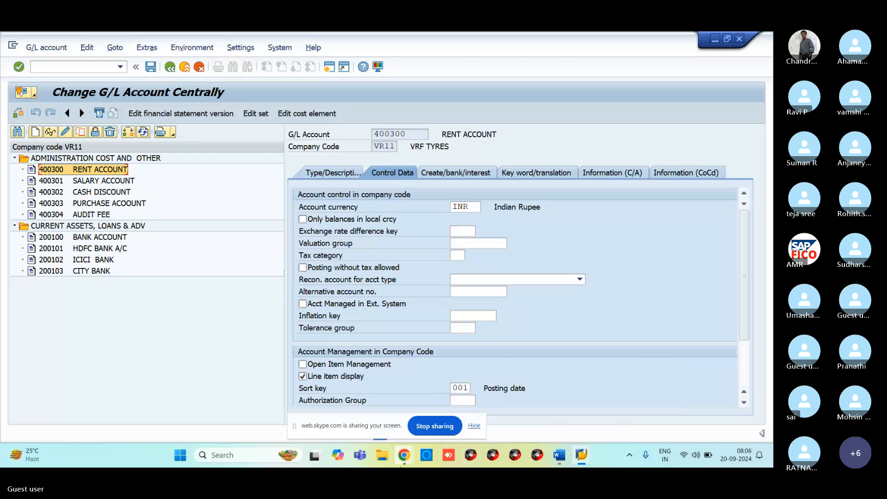
mouse_move(401, 455)
click(362, 417)
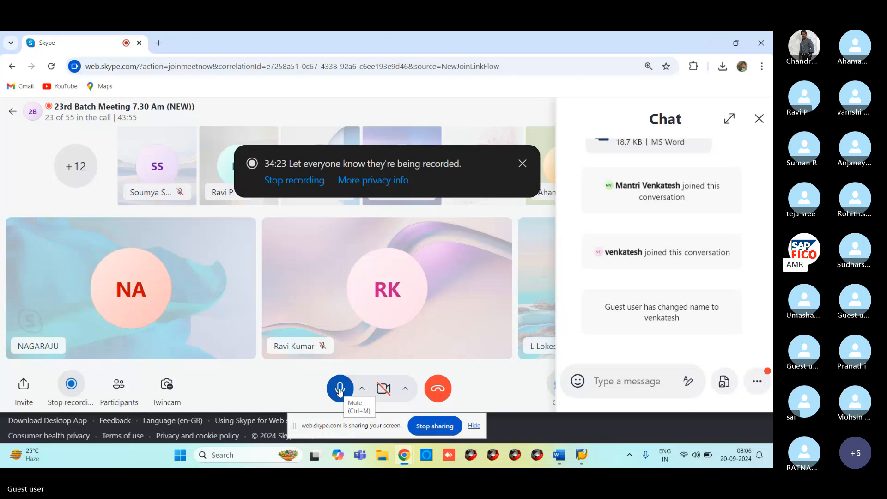
Mute the microphone in the Skype call and minimize Chrome to reveal SAP.
click(340, 390)
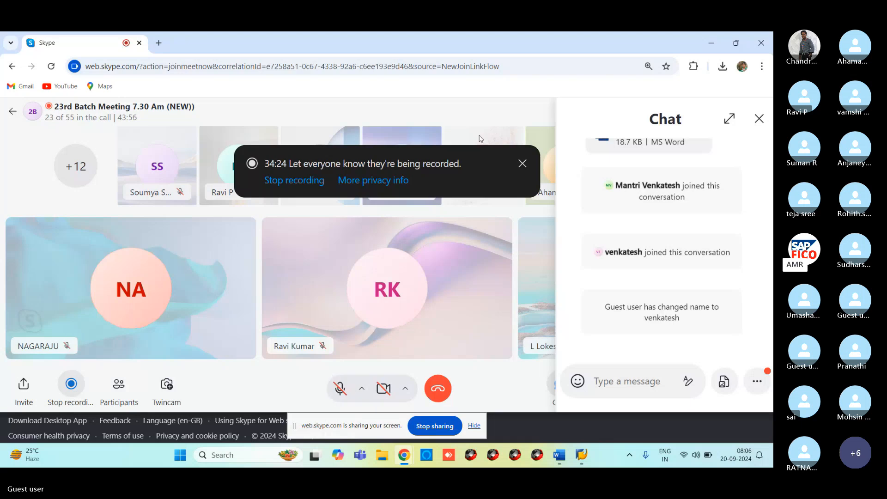
click(708, 43)
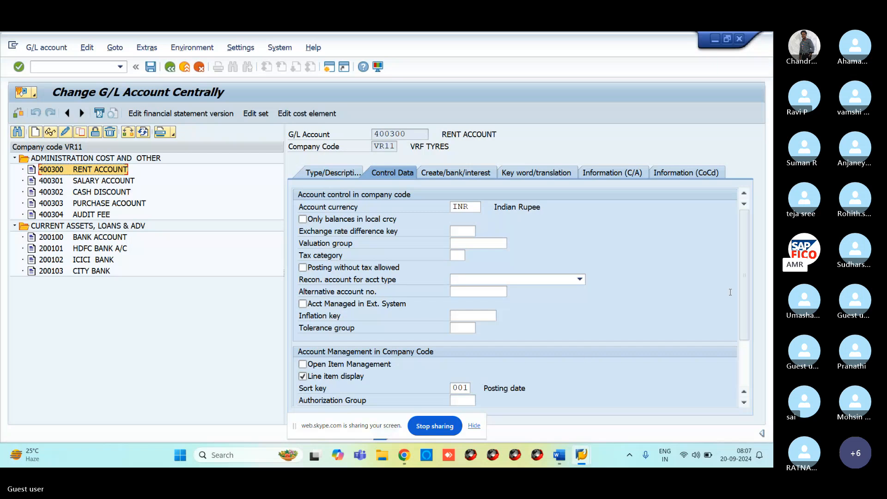
scroll(742, 333, down, 2)
scroll(741, 328, down, 1)
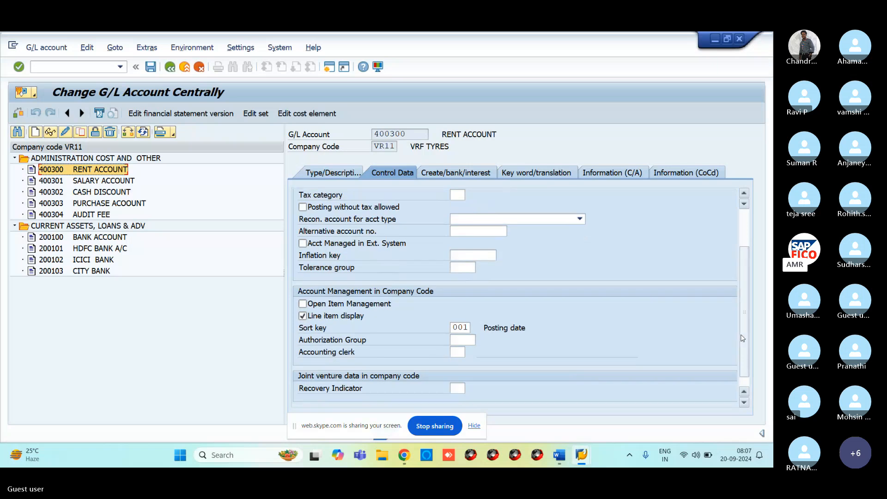
click(456, 328)
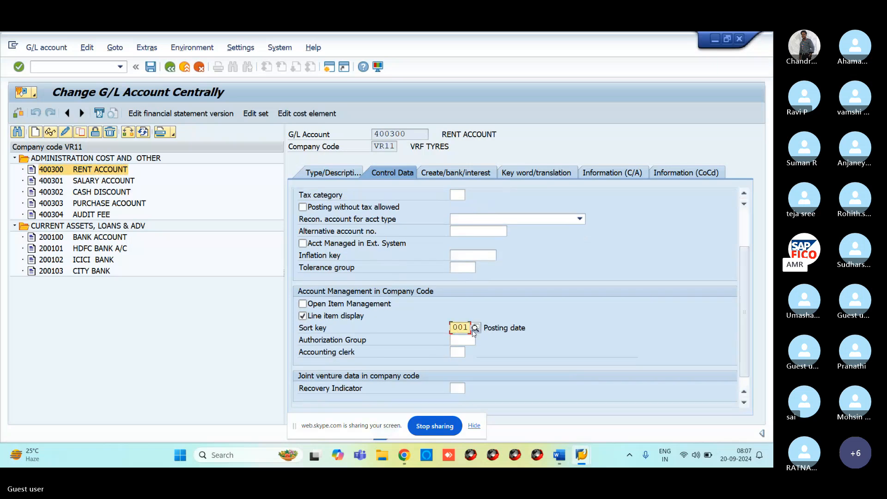
click(473, 328)
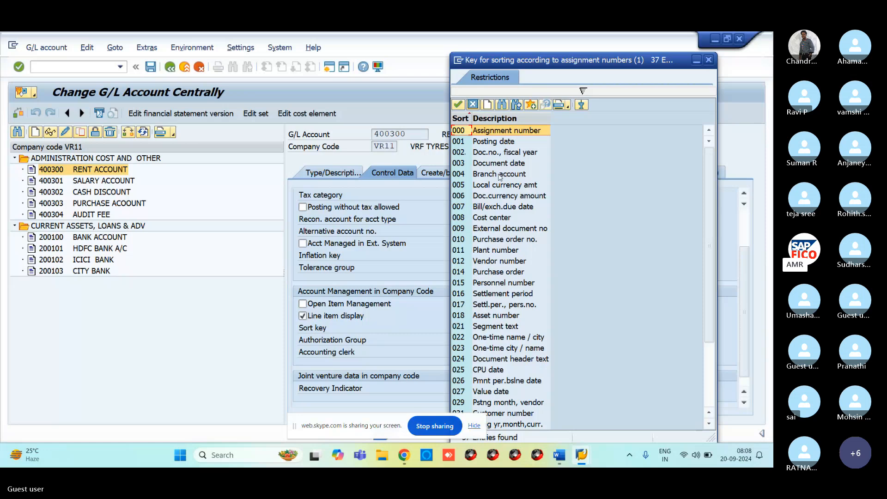
Keep sort key 001, then start FB50 document entry for VR11 in the line item window.
click(709, 60)
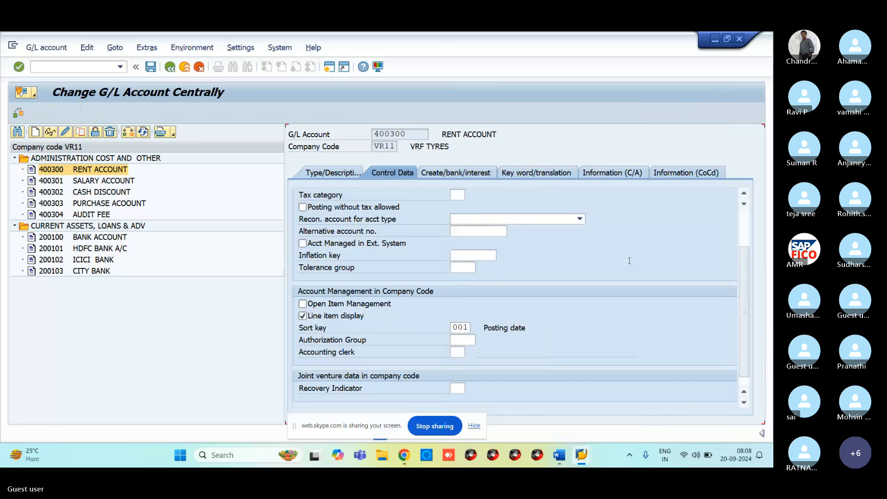
mouse_move(581, 455)
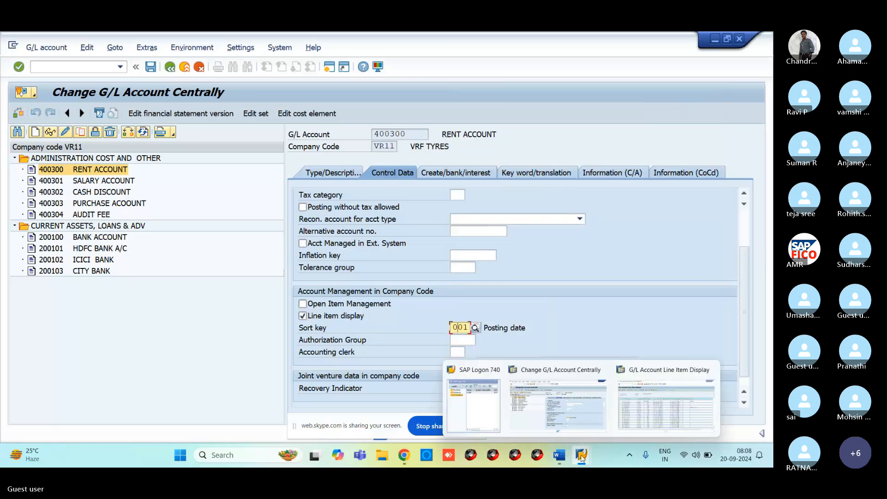
click(641, 409)
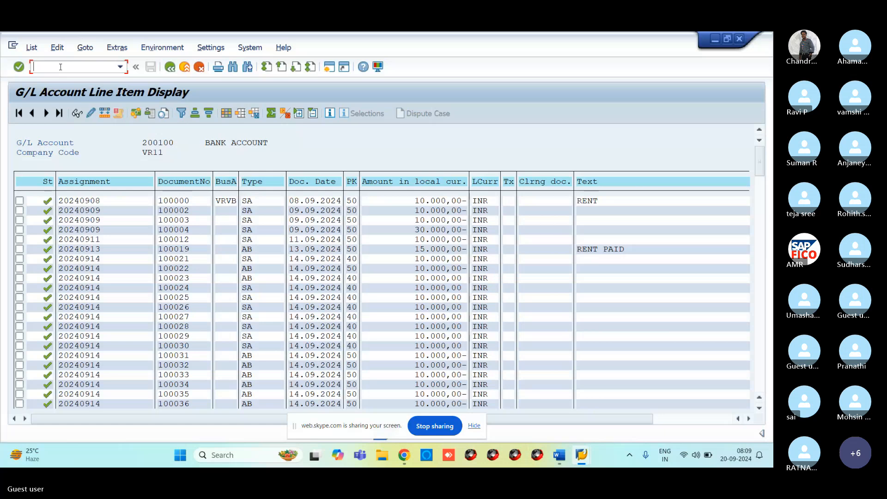
text(/NFB50)
key(Return)
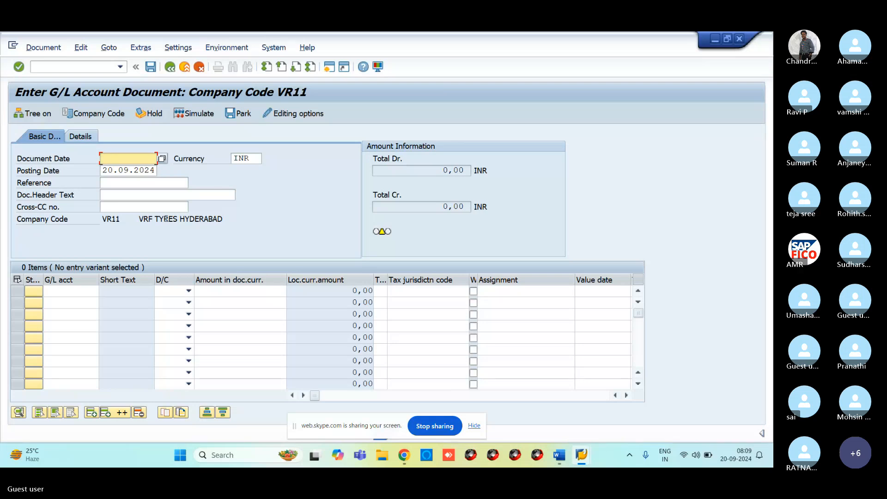
text(2)
key(BackSpace)
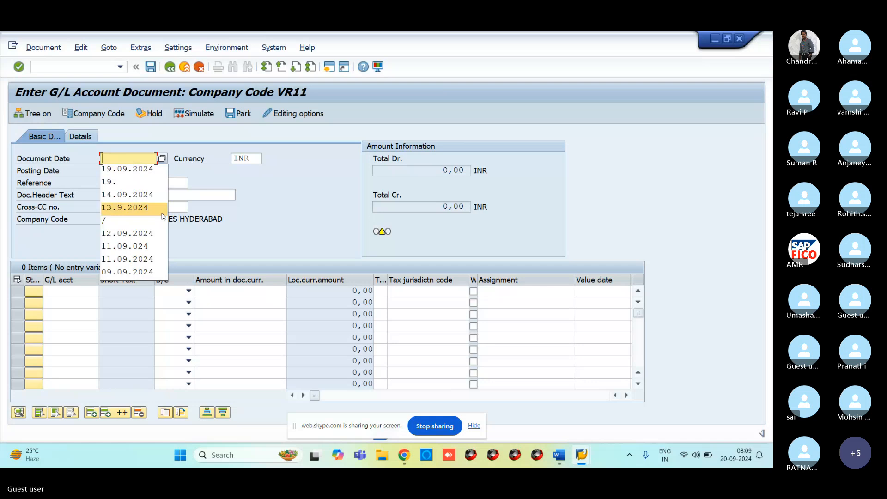
click(42, 66)
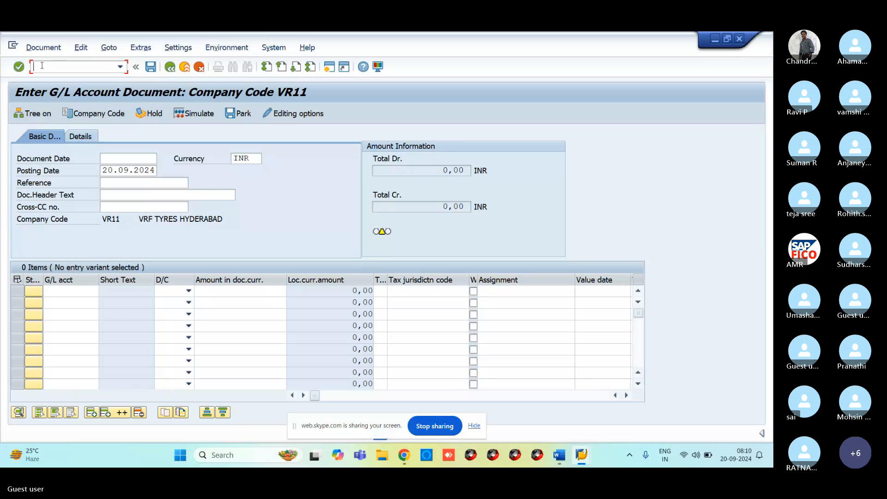
Open the field status variants overview with transaction /NOBC4.
text(/NO)
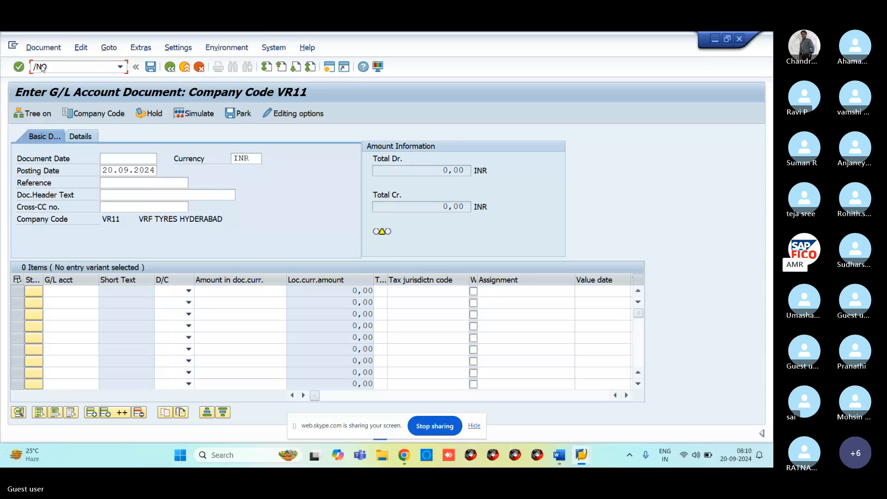
text(BC4)
key(Return)
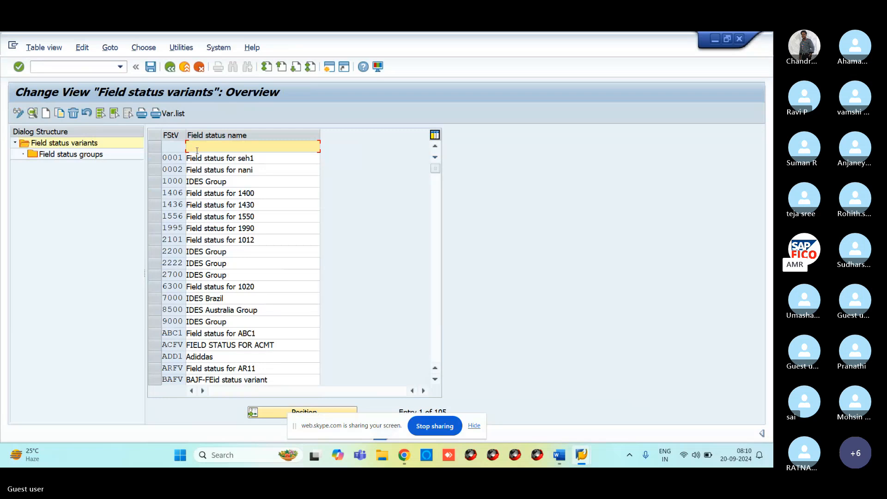
Position the list on variant VRFV and display its field status groups, selecting G001.
click(281, 414)
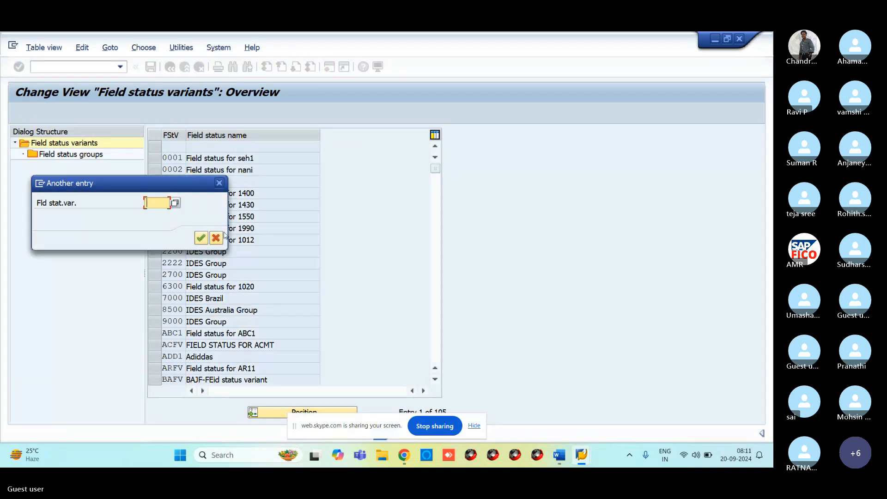
text(VR)
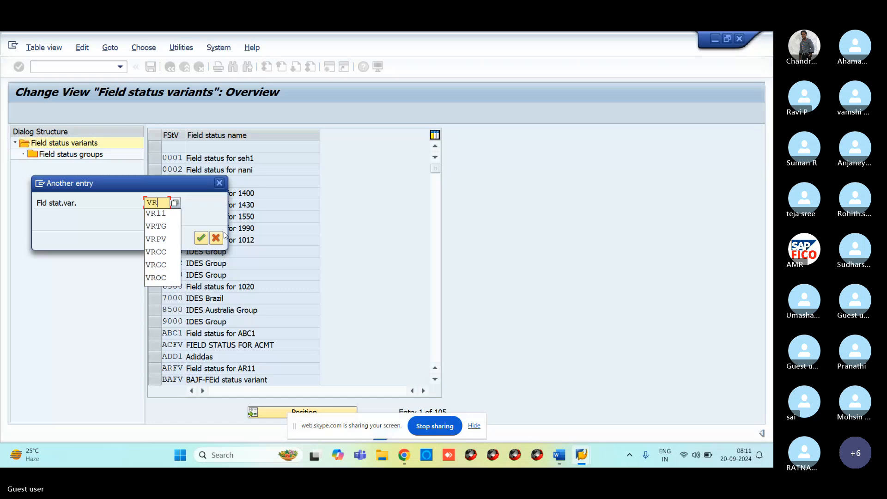
text(FV)
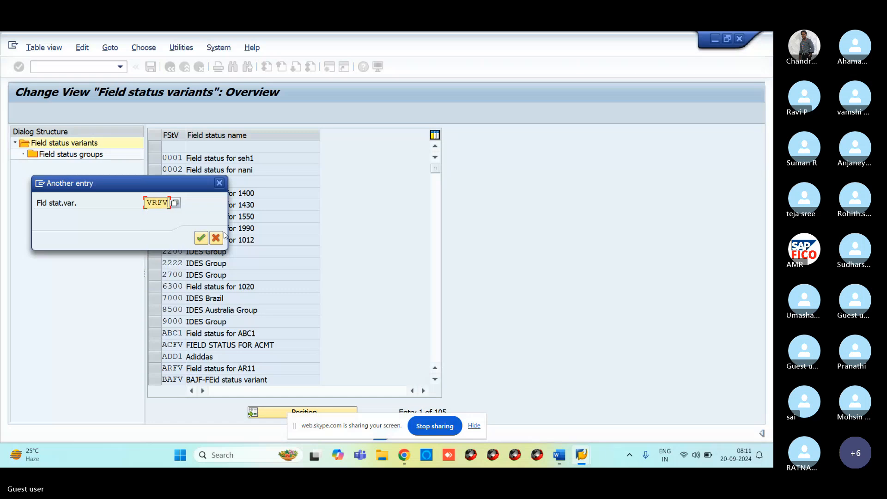
key(Return)
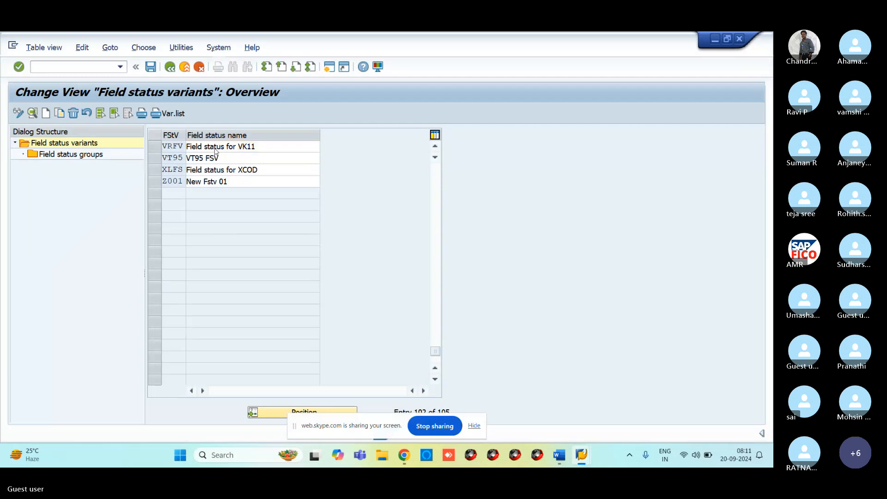
click(155, 148)
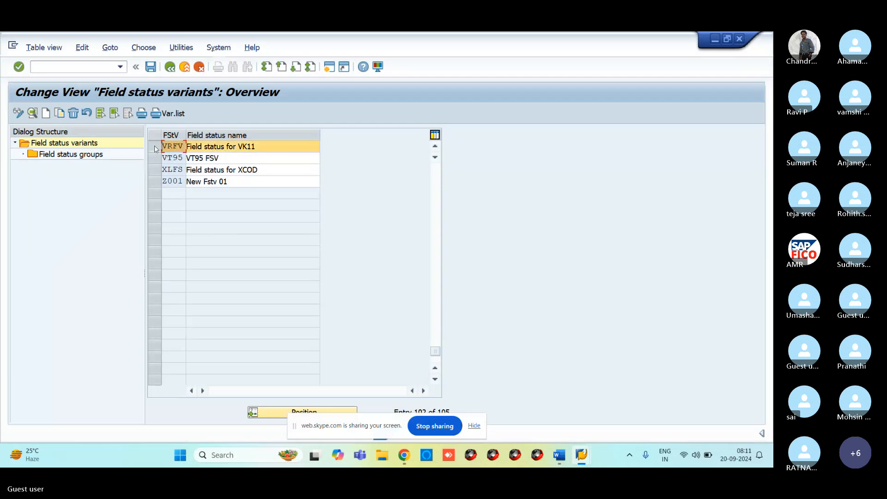
click(43, 155)
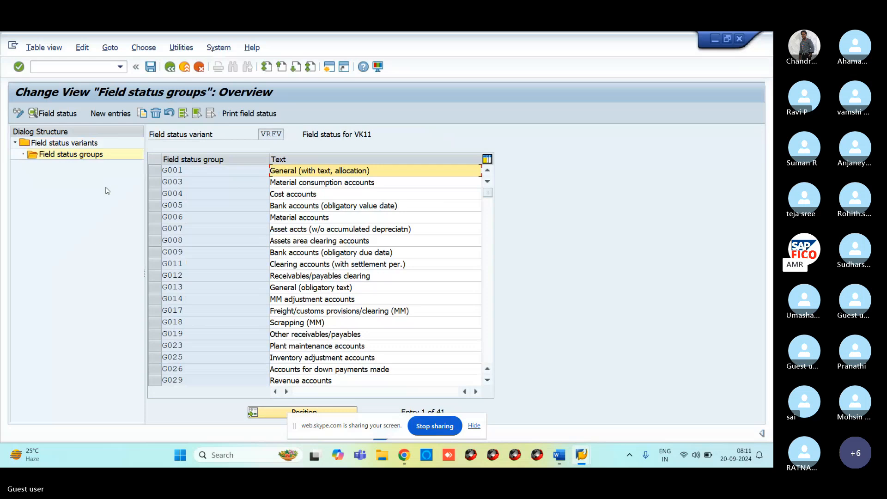
click(172, 169)
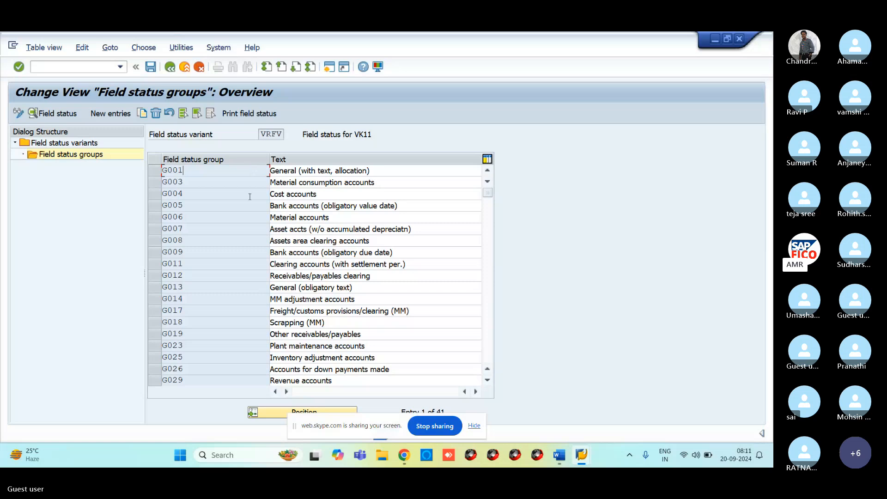
click(218, 194)
Review G001's General data settings, then open its Additional account assignments fields.
double_click(191, 173)
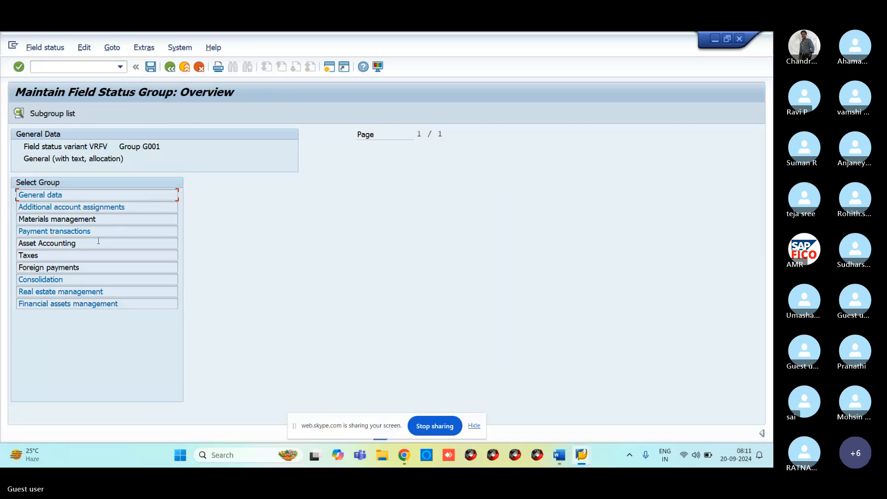
double_click(52, 195)
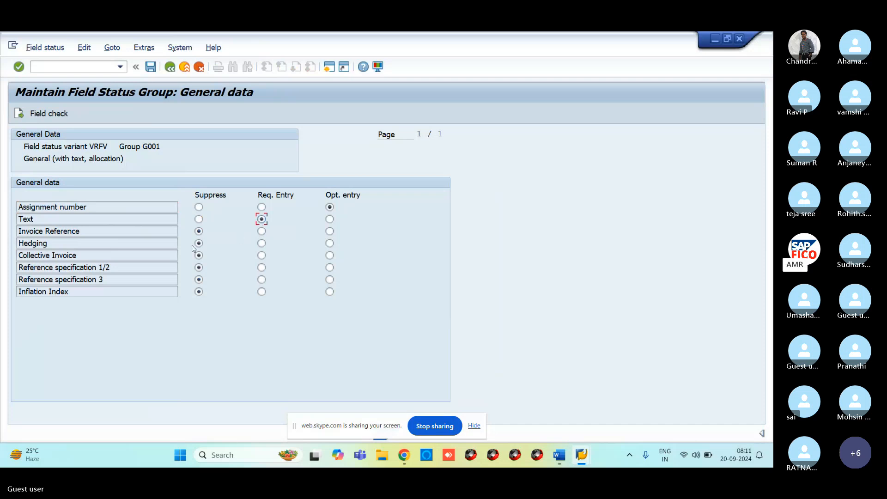
click(170, 67)
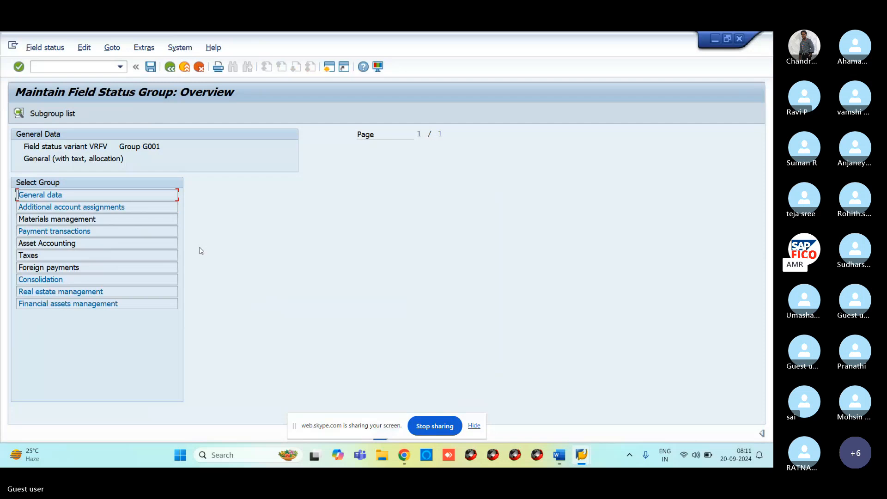
double_click(66, 208)
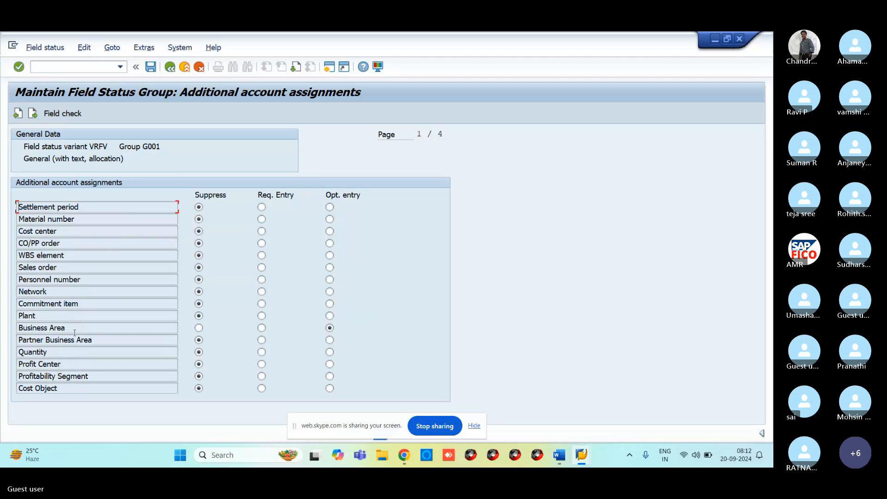
Set Business Area to Req. Entry in G001 and save under the Customizing request.
click(261, 328)
click(150, 67)
click(241, 238)
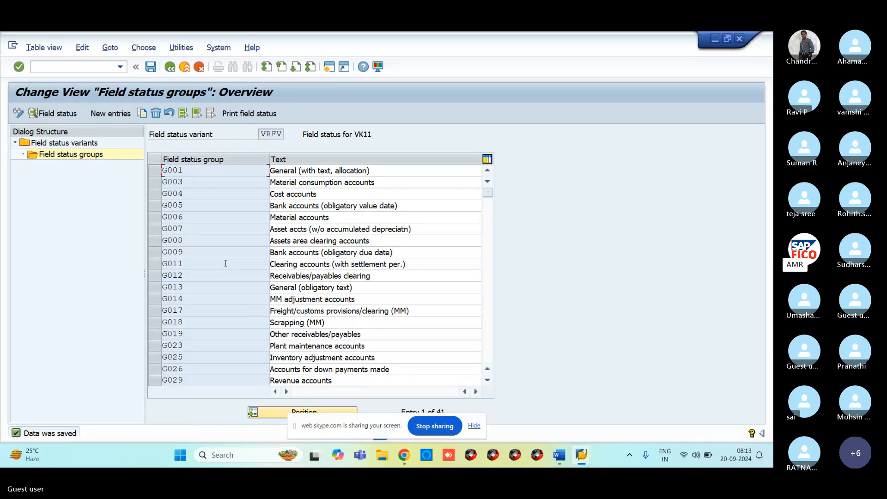
click(75, 66)
Start FB50 dated 20.09.2024 with a 10,000 debit line to rent account 400300.
click(331, 67)
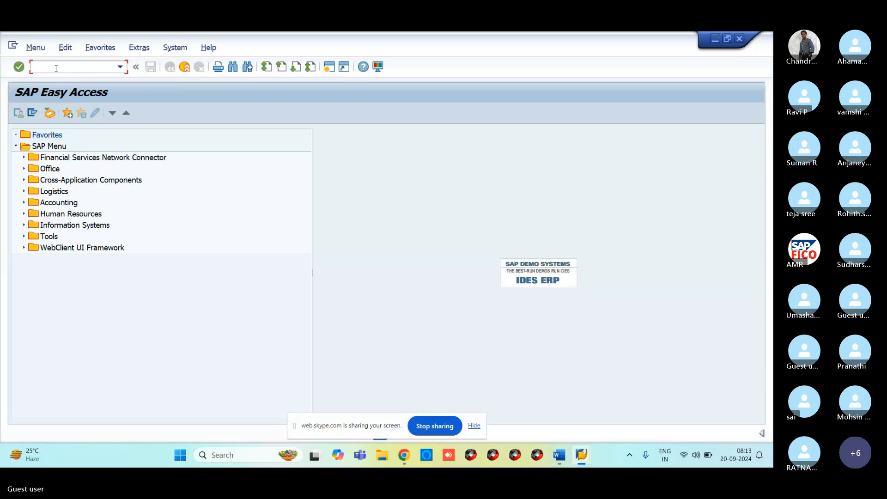
text(FB50)
key(Return)
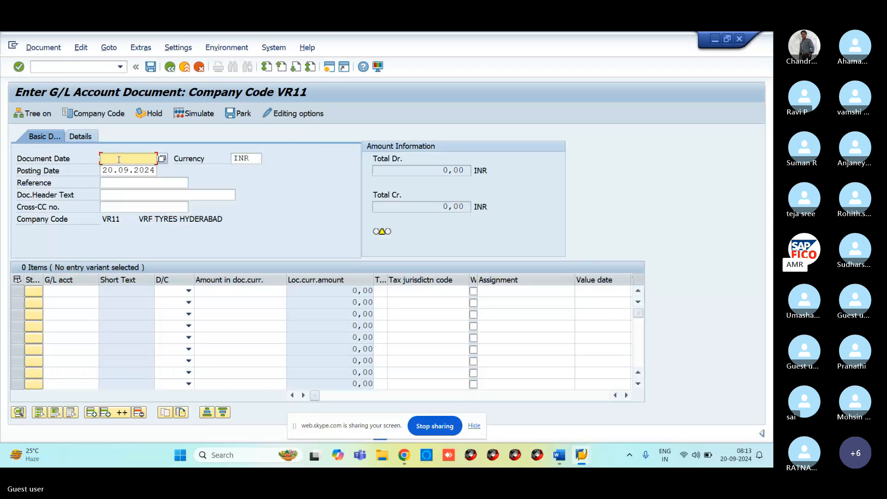
text(20.09.2024)
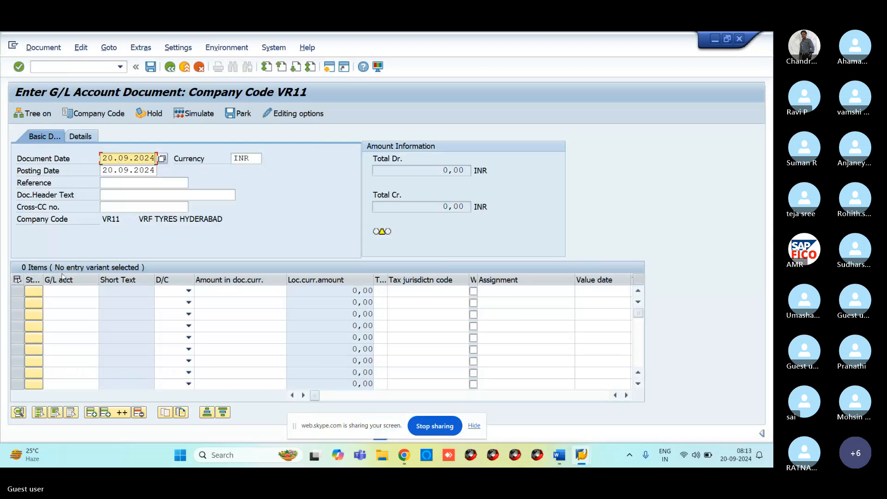
click(68, 295)
text(4)
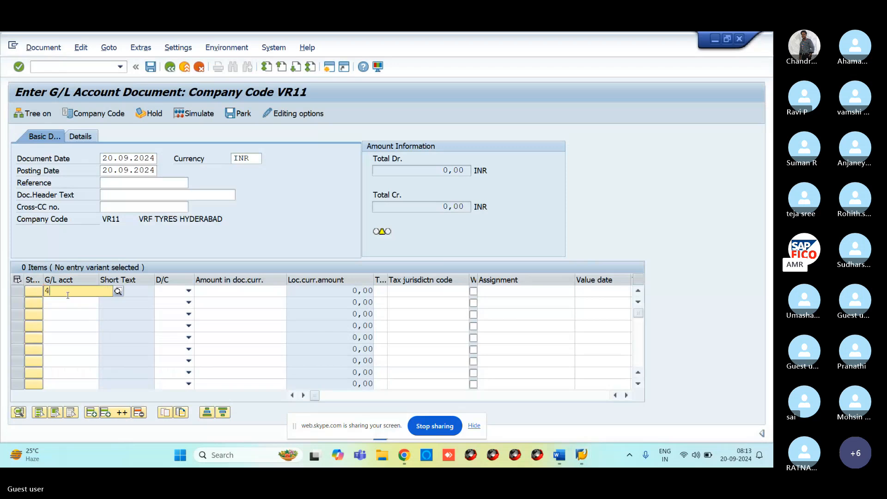
text(00300)
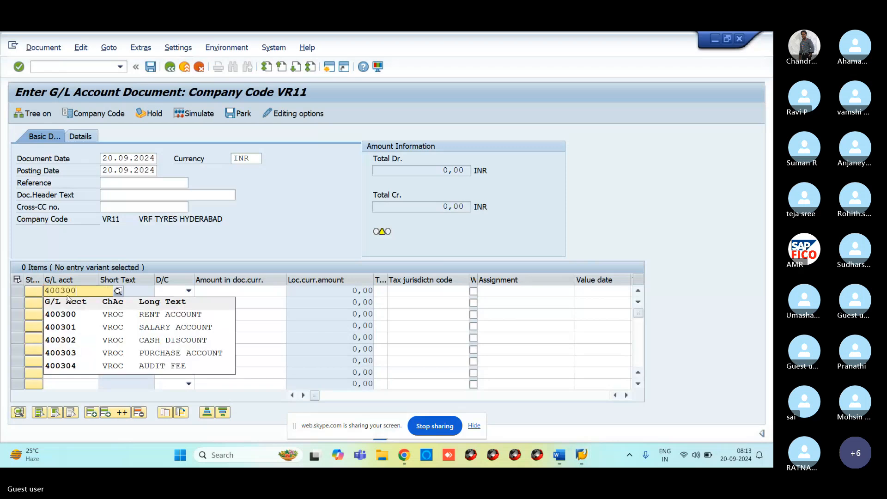
click(69, 315)
click(189, 290)
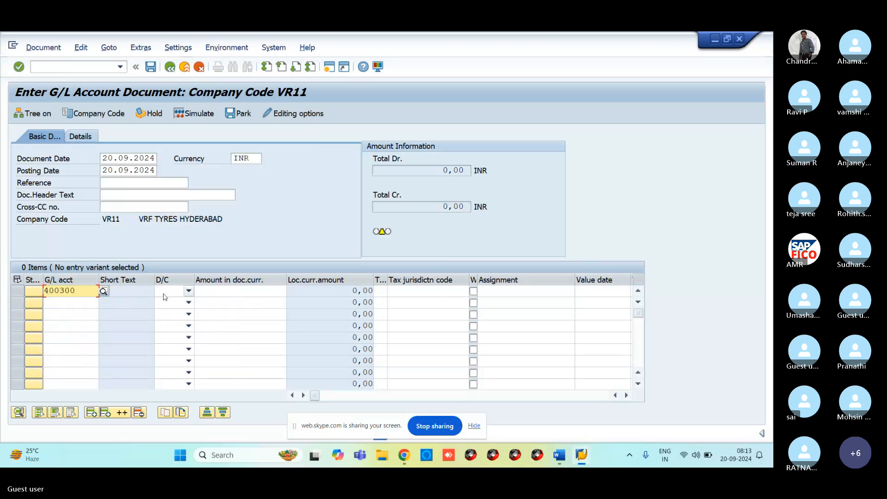
click(172, 320)
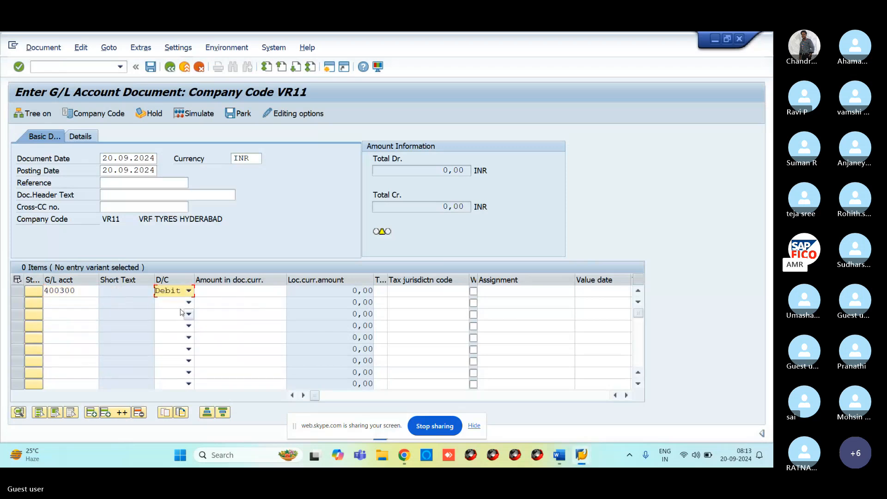
click(229, 294)
text(1000)
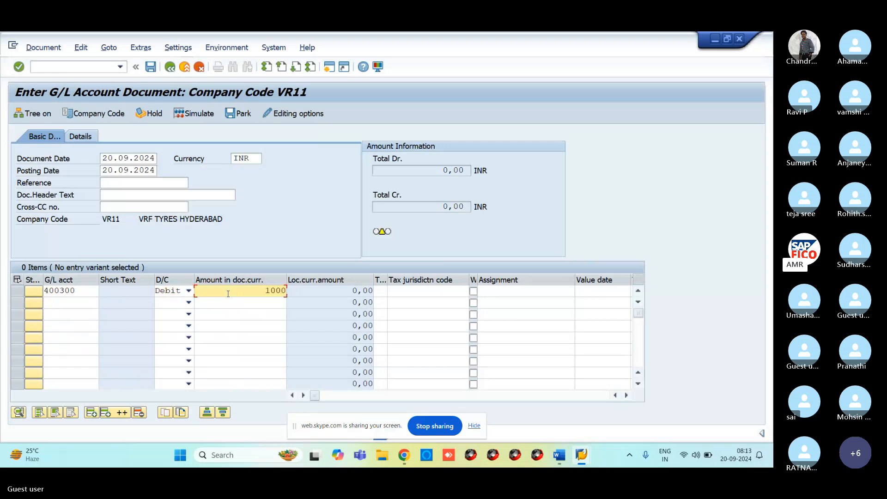
text(0)
Add a 10,000 credit line to bank account 200100 and validate both items.
click(80, 300)
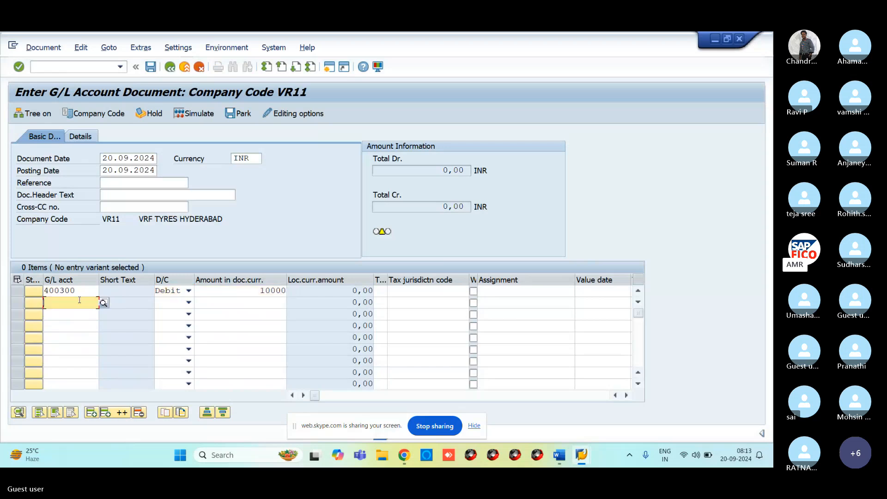
text(200100)
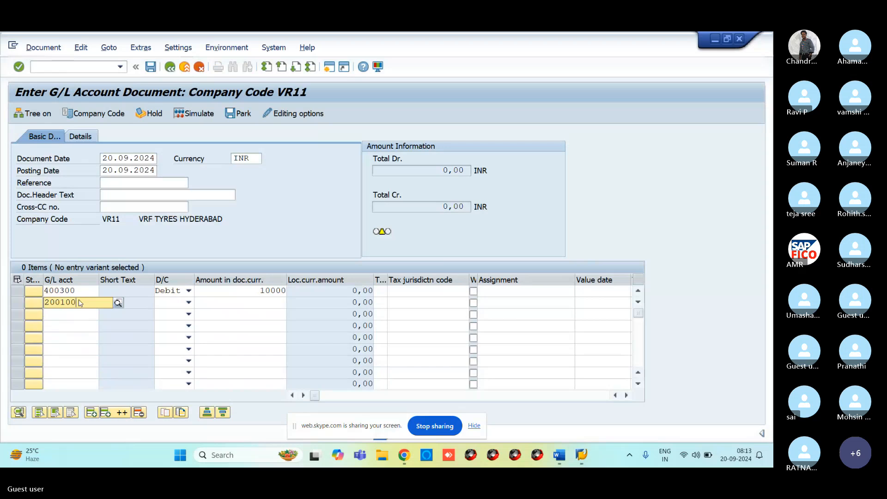
click(68, 330)
click(188, 303)
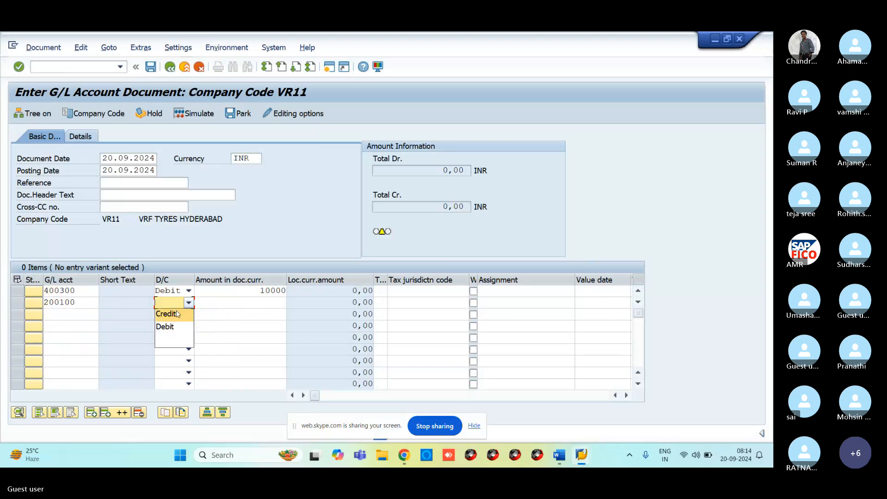
click(175, 314)
click(219, 304)
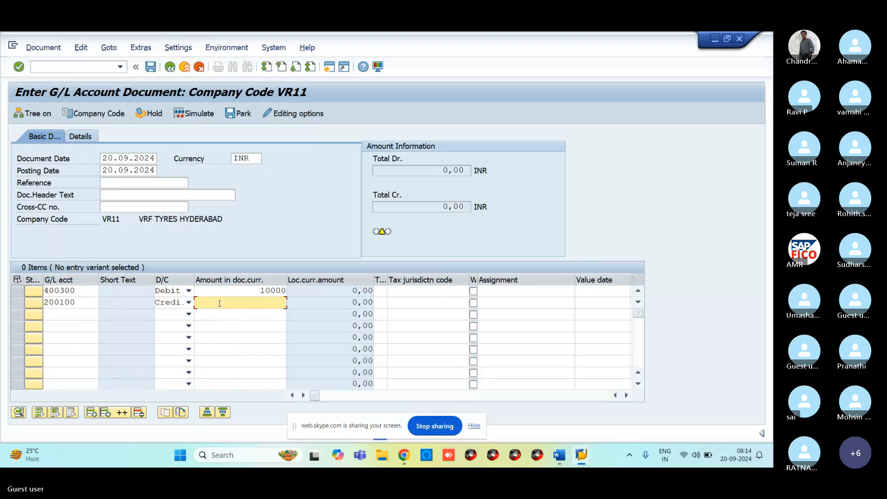
text(10000)
key(Return)
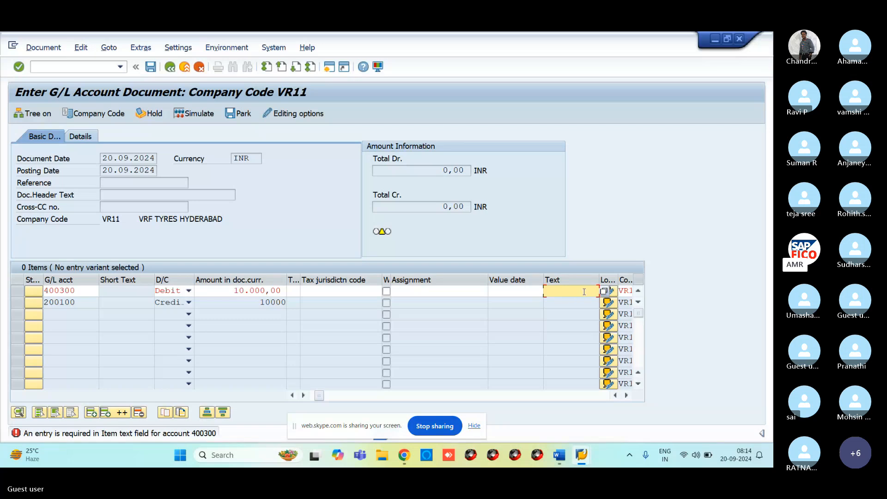
Give the first line text RENT PAID and business area VRHB.
text(RENT )
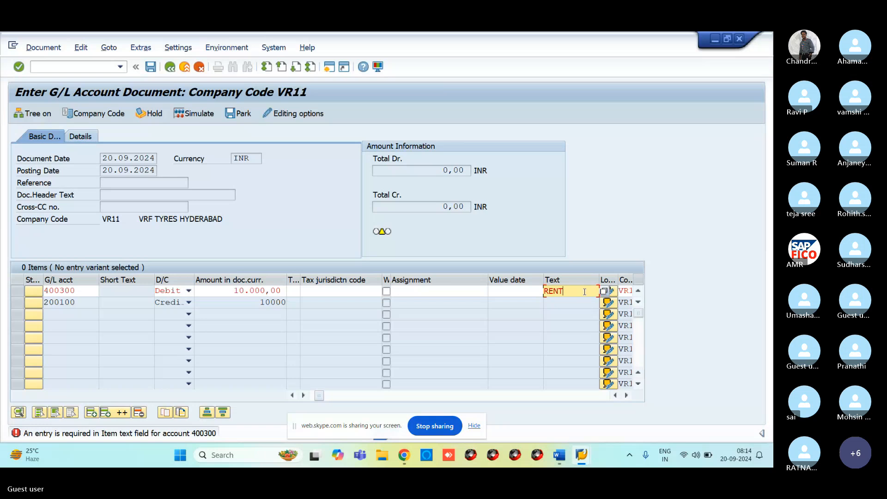
text(PAID)
key(Return)
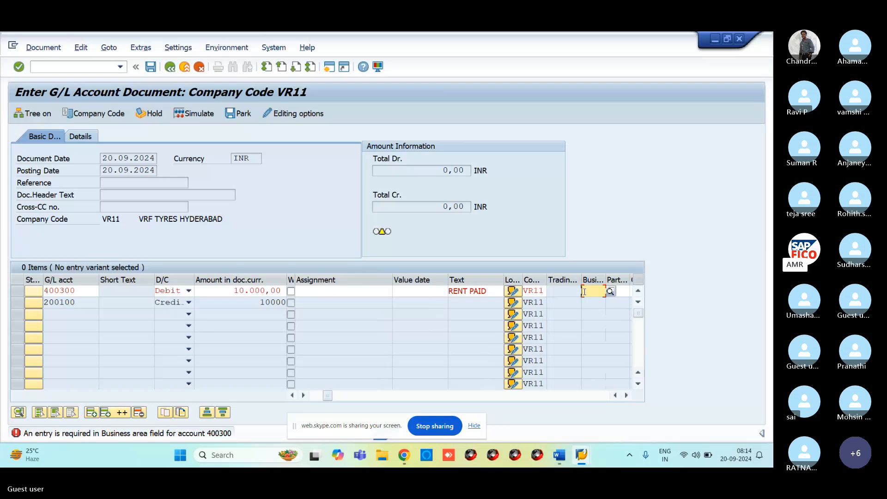
click(585, 292)
text(VR)
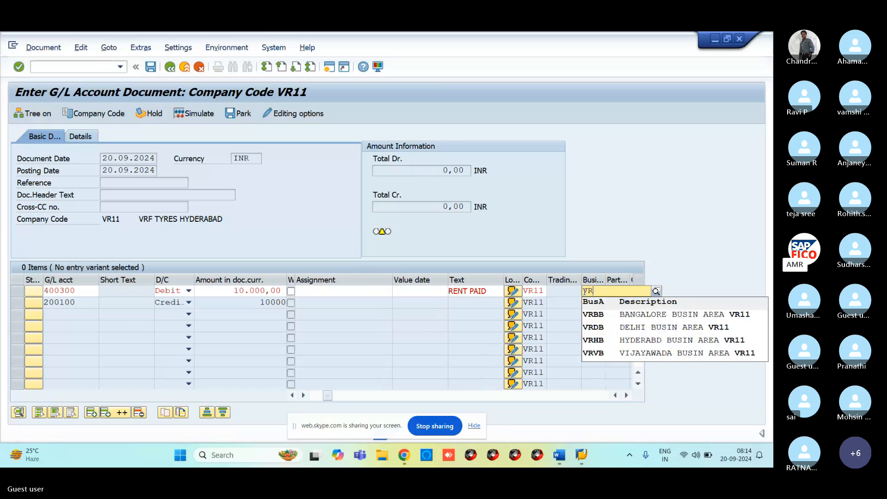
click(592, 341)
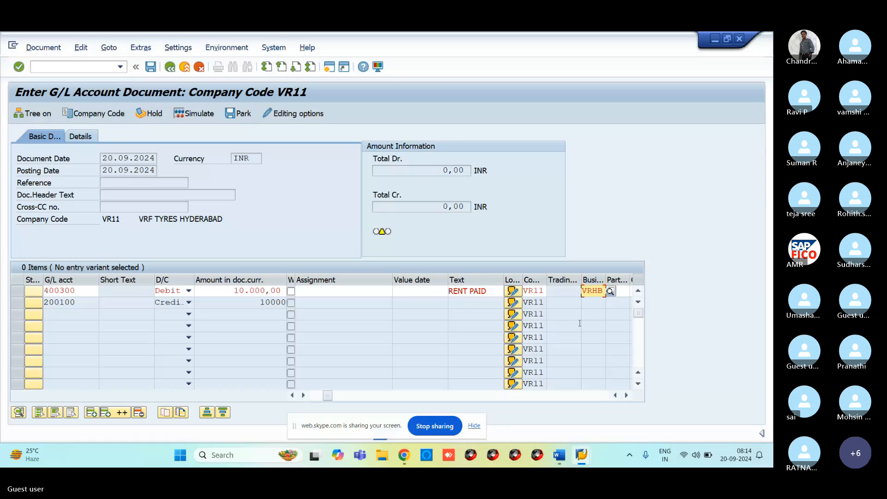
key(Return)
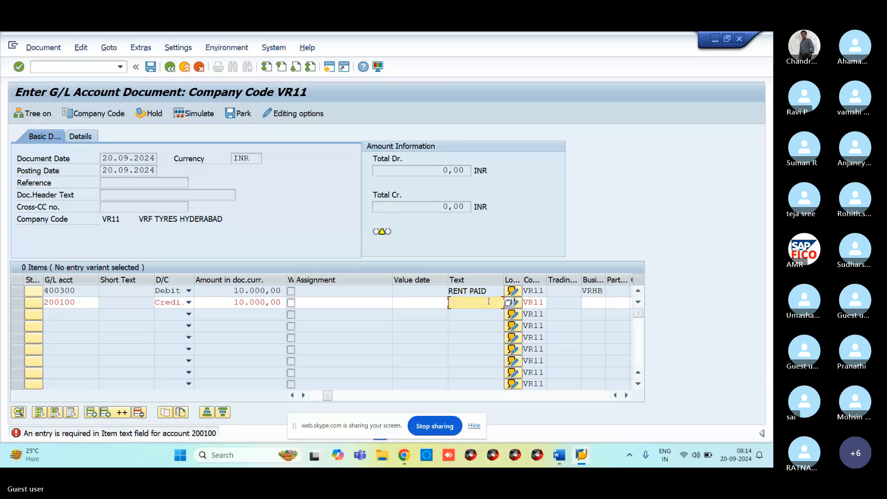
Give the second line text RENT PAID and business area VRHB.
text(RE)
key(Down)
key(Return)
key(Return)
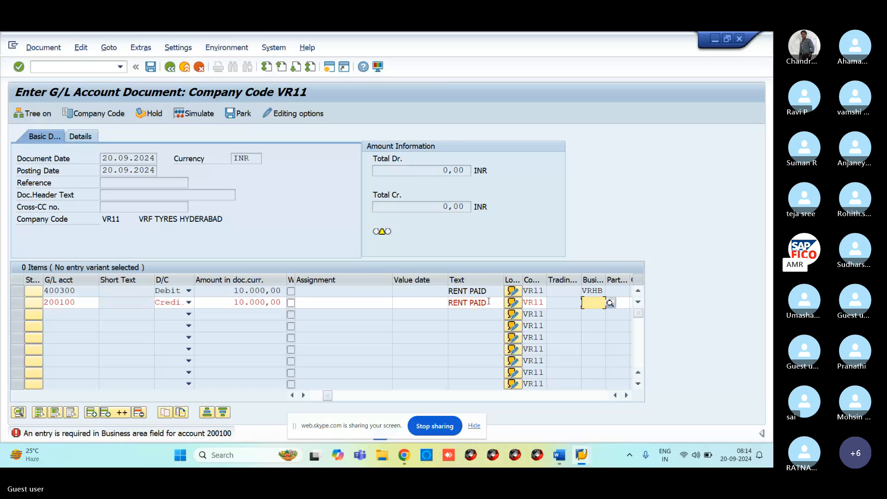
text(VRH)
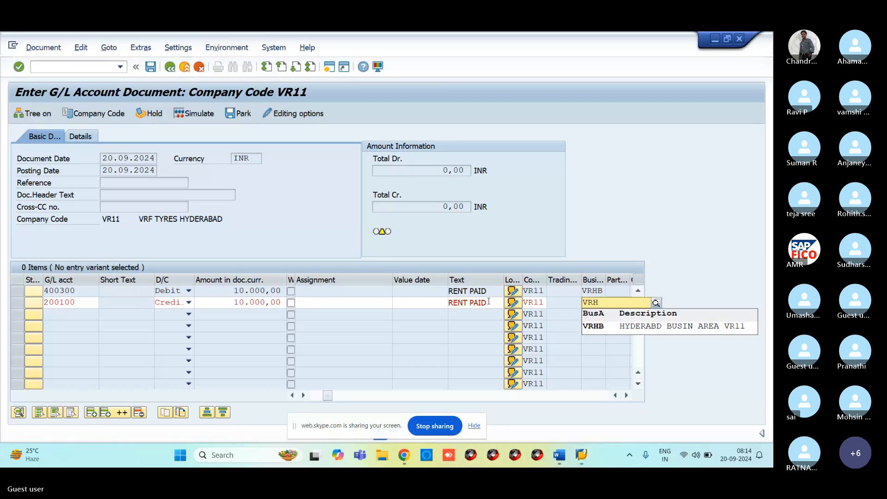
click(607, 330)
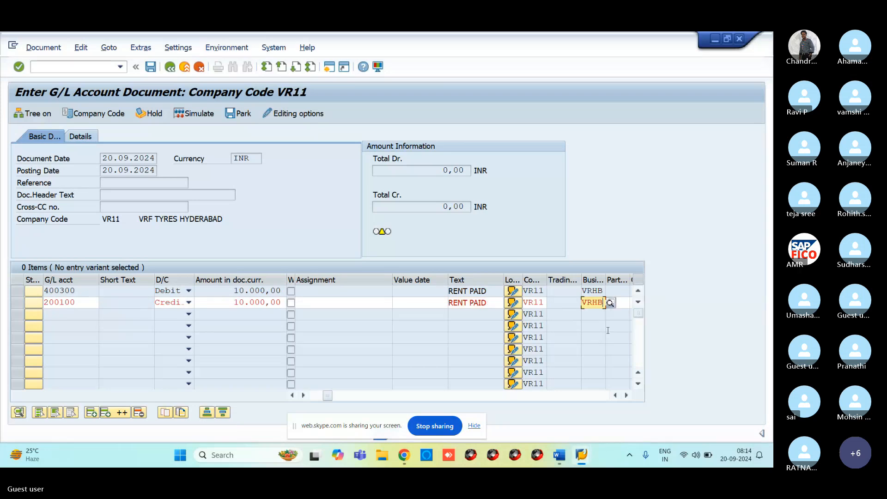
key(Return)
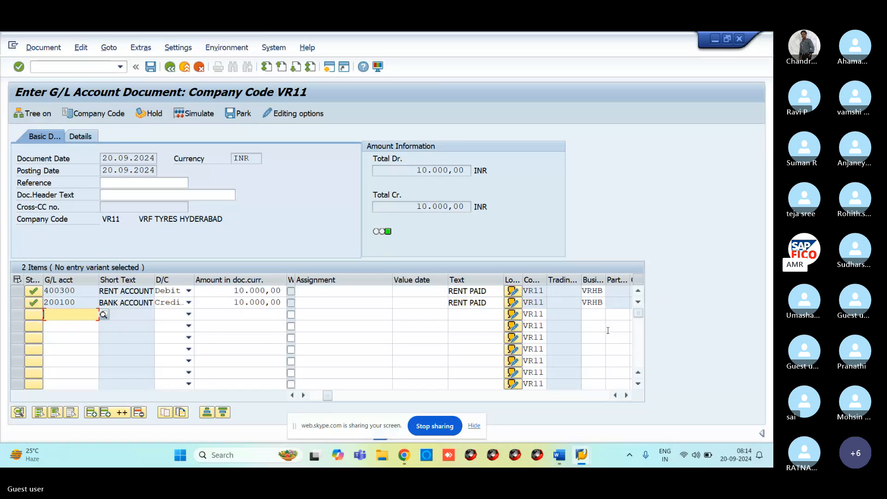
Simulate the rent document, then post it as document 100039.
click(201, 115)
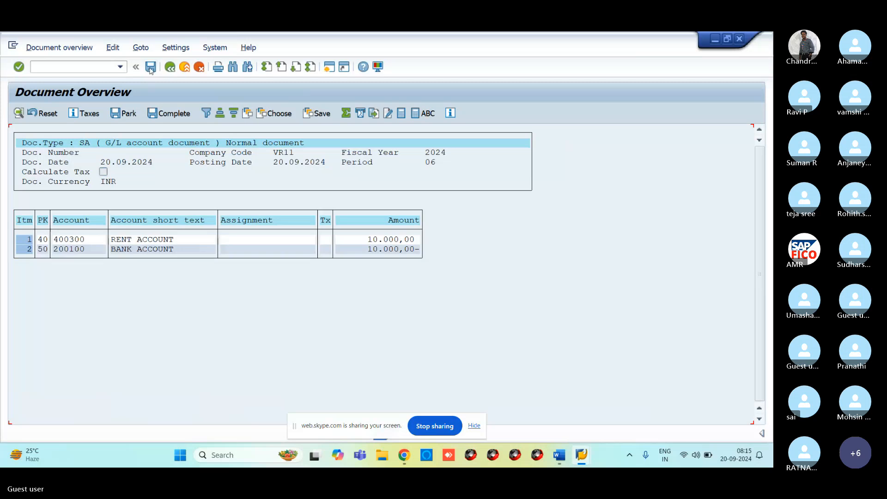
click(169, 113)
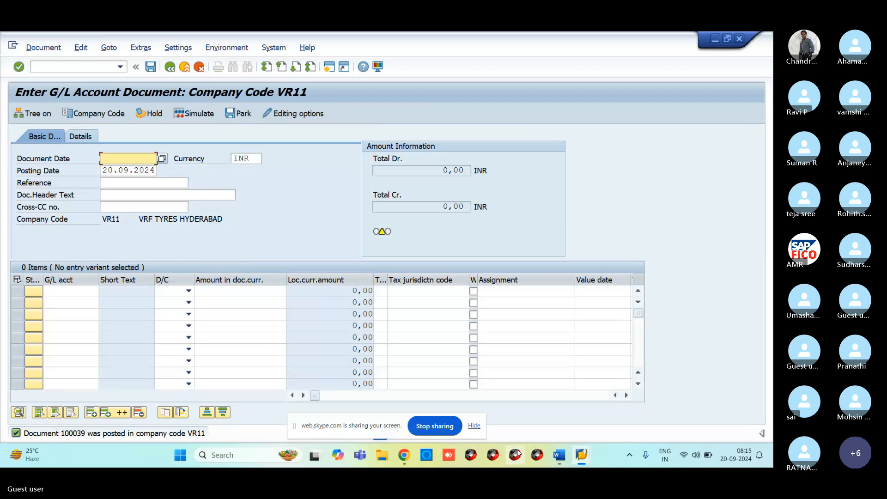
Make the Text field an optional entry in G001's General data settings.
mouse_move(517, 453)
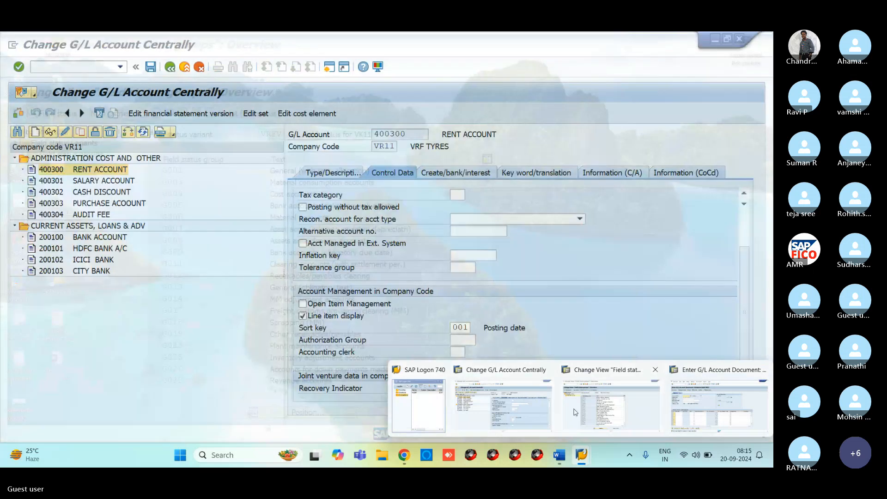
click(575, 412)
click(222, 170)
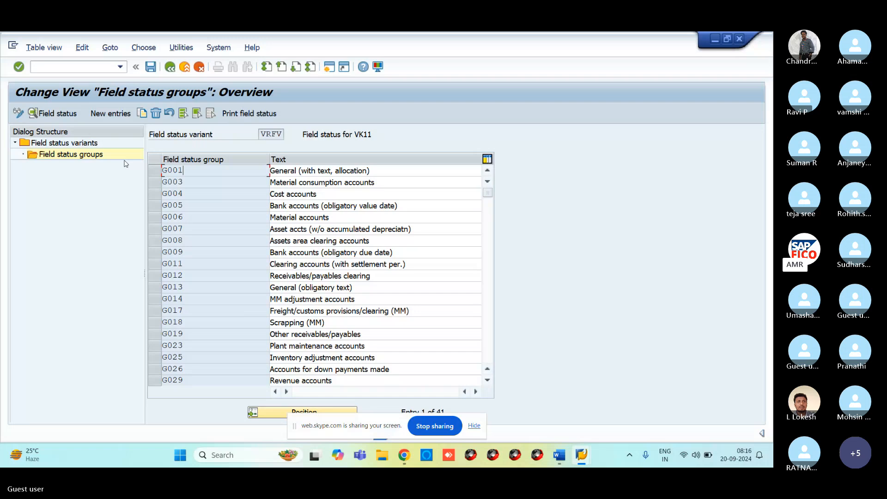
double_click(198, 169)
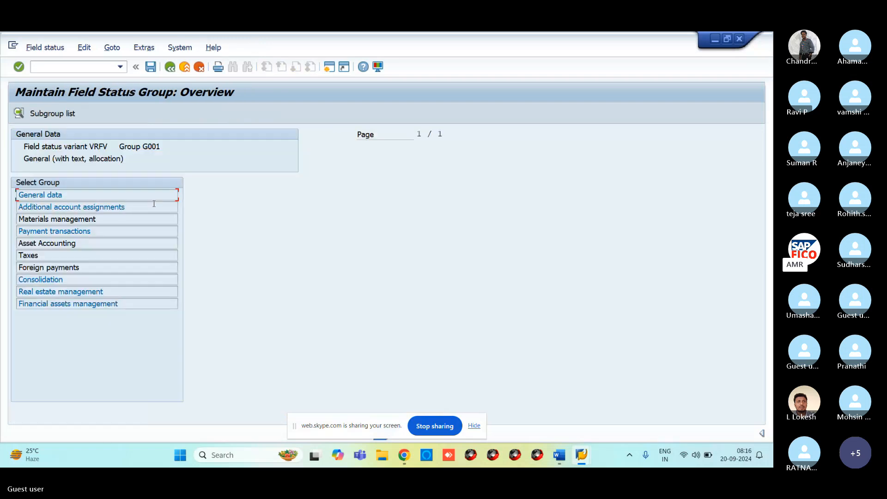
double_click(58, 195)
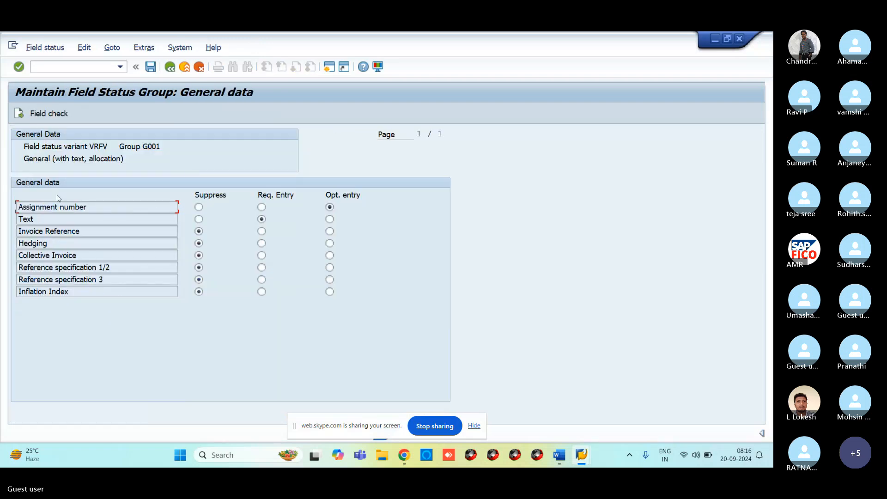
click(330, 219)
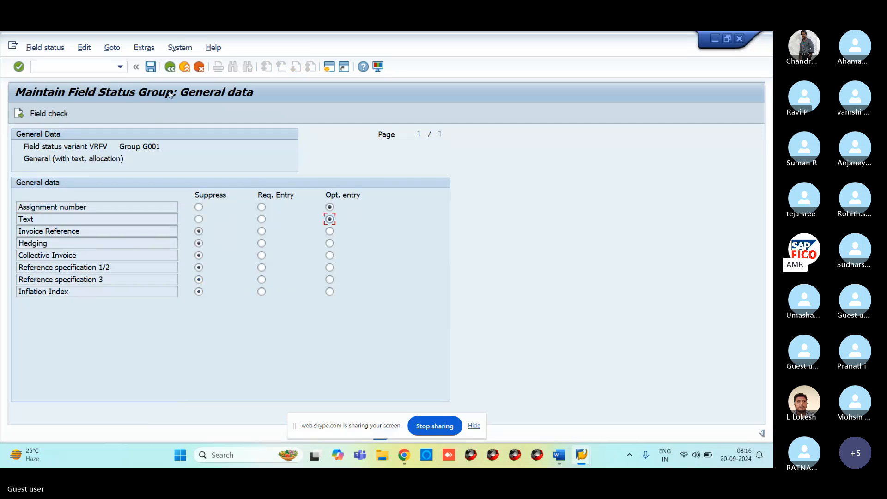
click(169, 69)
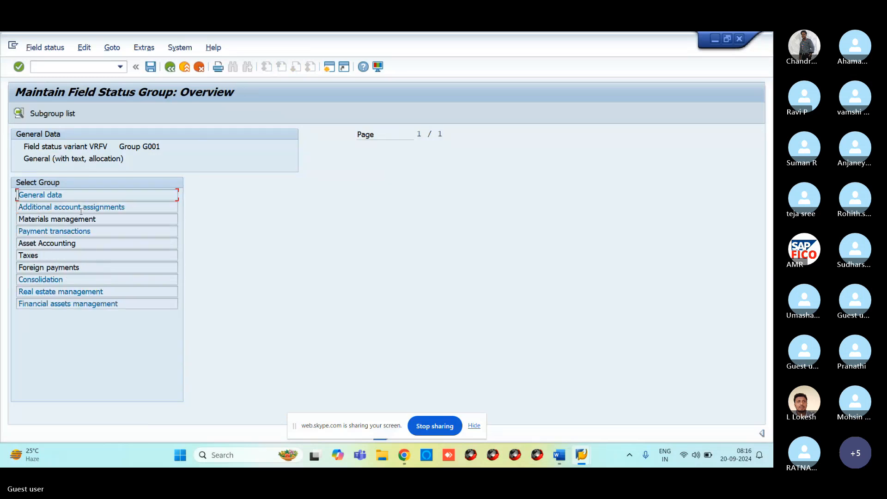
Make Business Area optional under Additional account assignments and save the change.
click(82, 208)
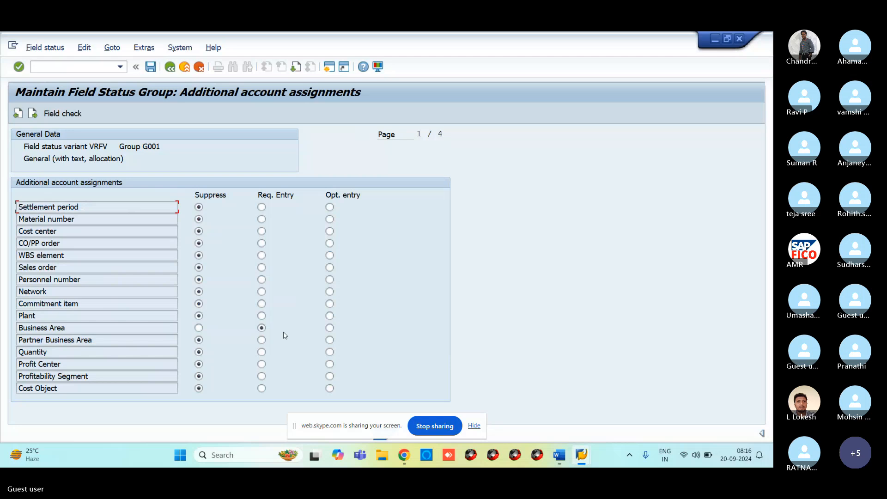
click(329, 329)
click(328, 331)
click(169, 67)
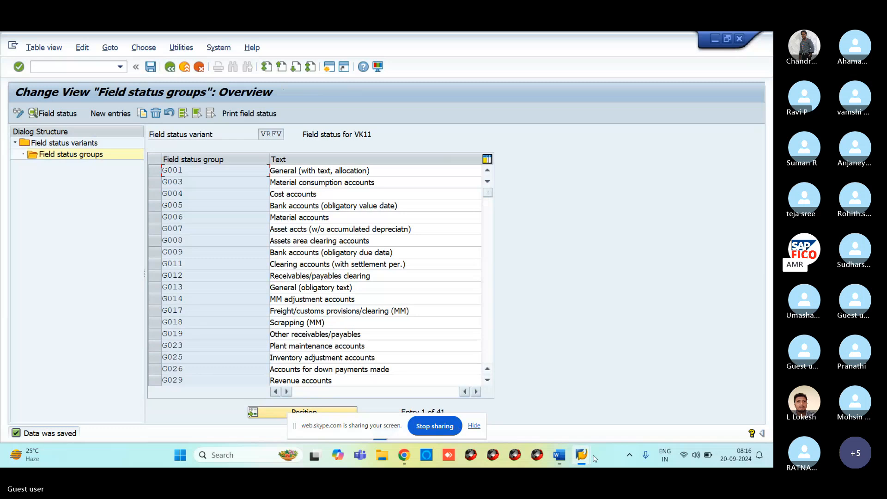
Enter document date 20.09.2024 and a 10,000 debit line to rent account 400300.
mouse_move(583, 455)
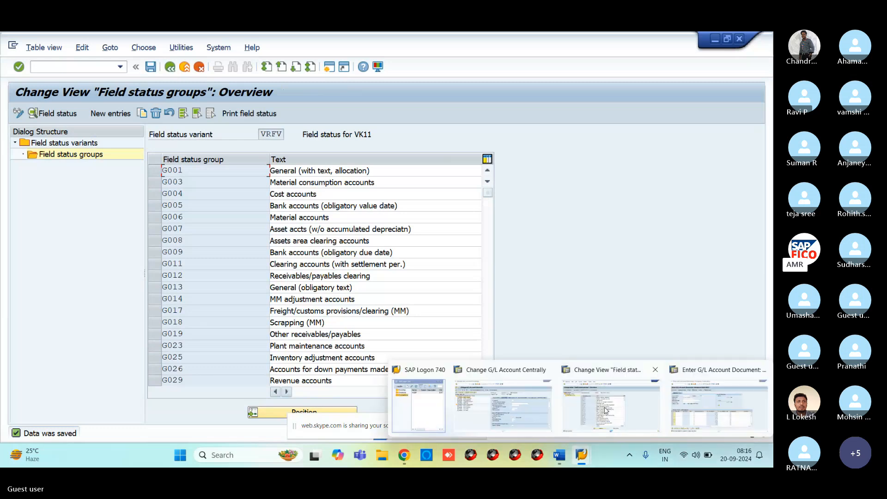
click(718, 407)
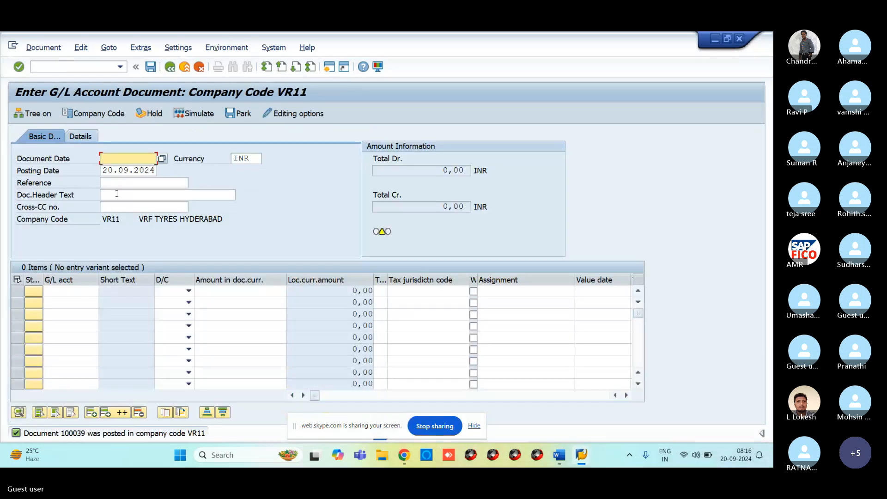
text(20.09.2024)
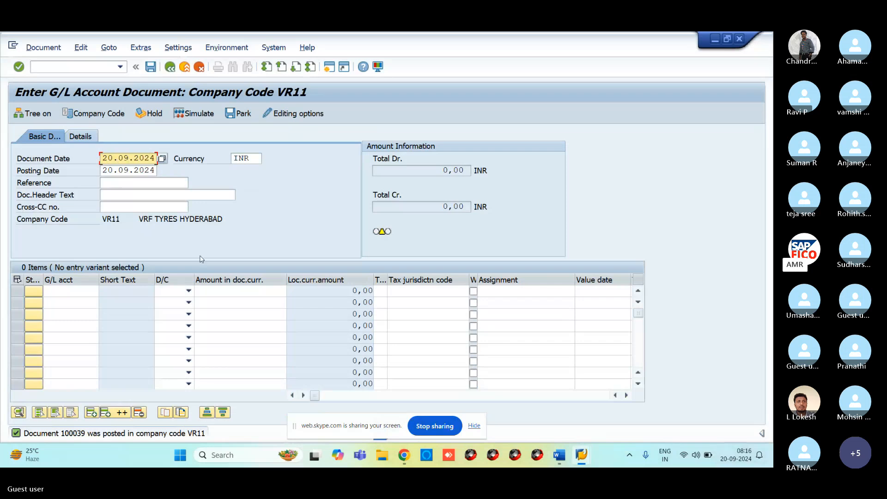
click(77, 293)
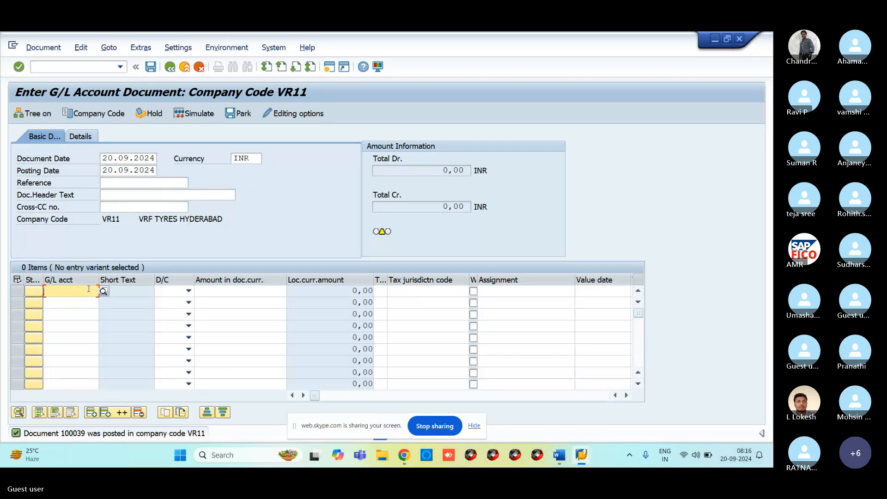
text(400300)
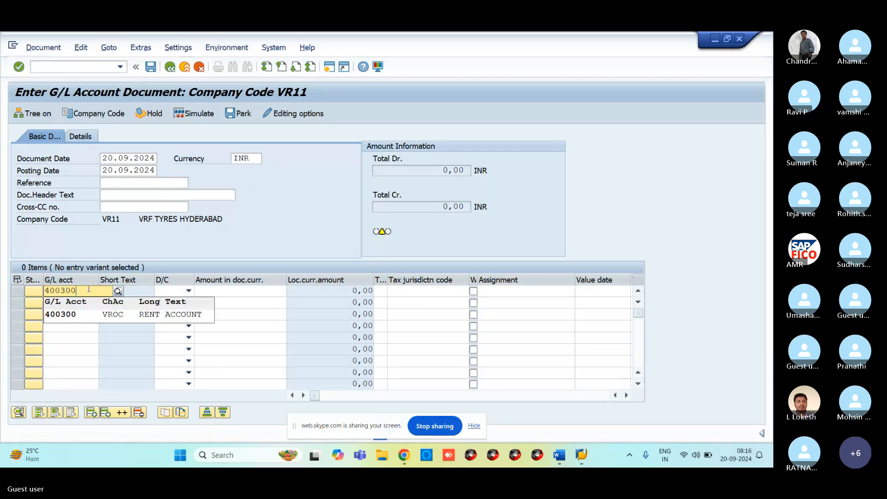
key(Tab)
click(189, 290)
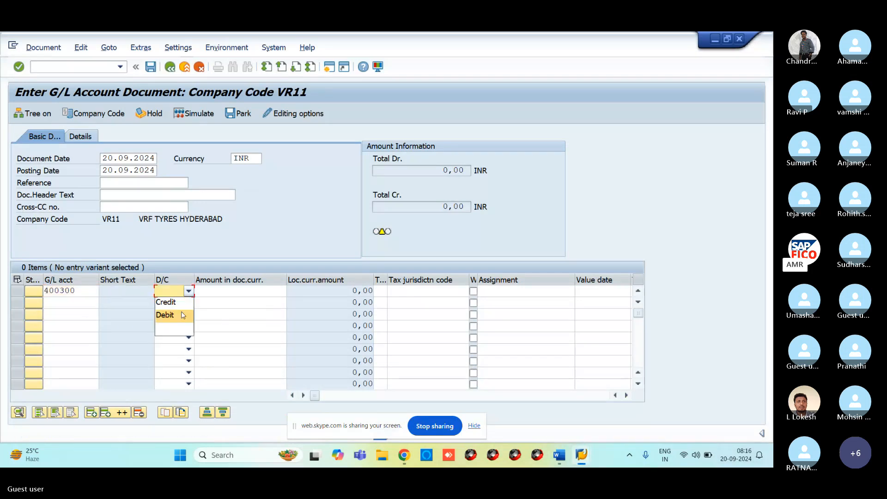
click(183, 315)
click(232, 297)
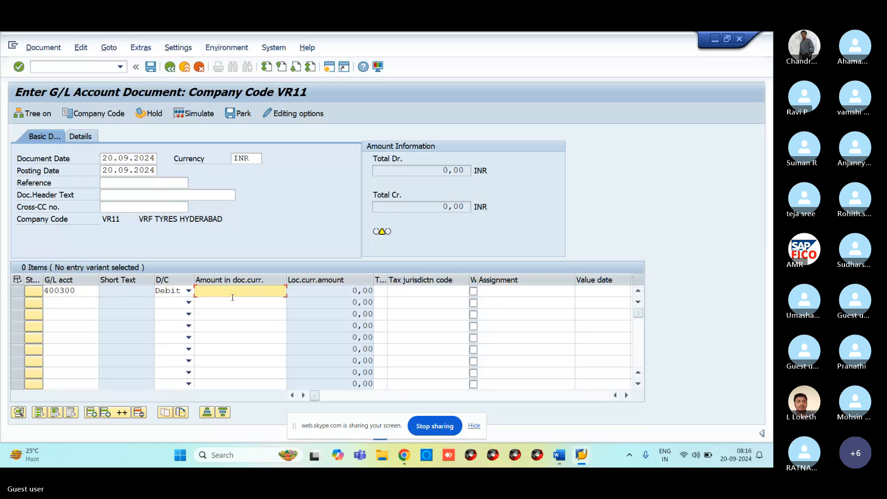
text(10000)
Add a 10,000 credit line to bank account 200100, simulate, and post as document 100040.
click(60, 306)
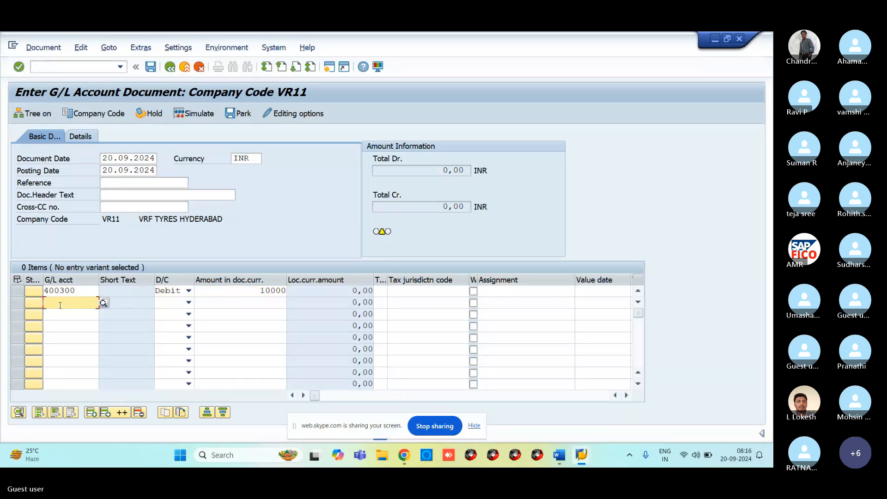
text(200100)
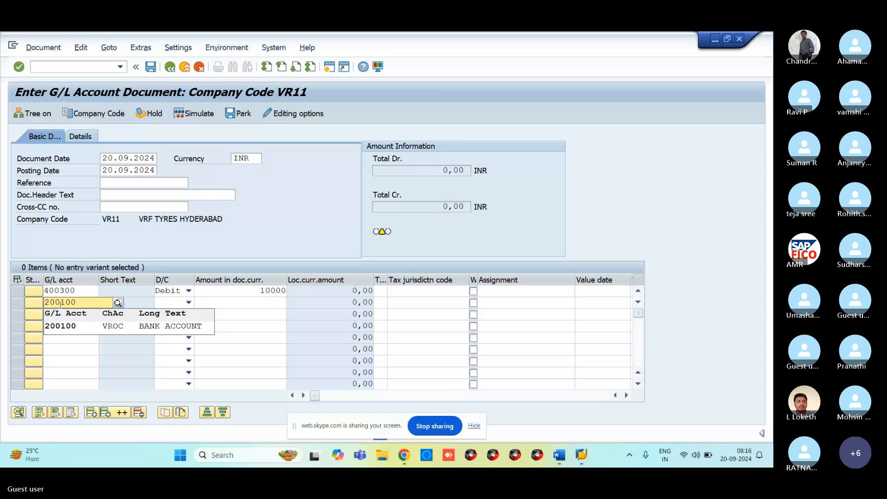
click(55, 329)
click(188, 303)
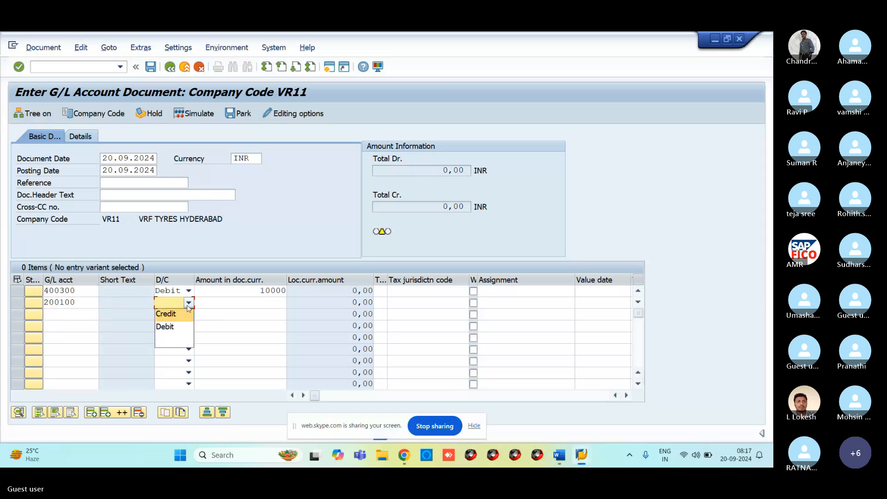
click(185, 315)
click(229, 300)
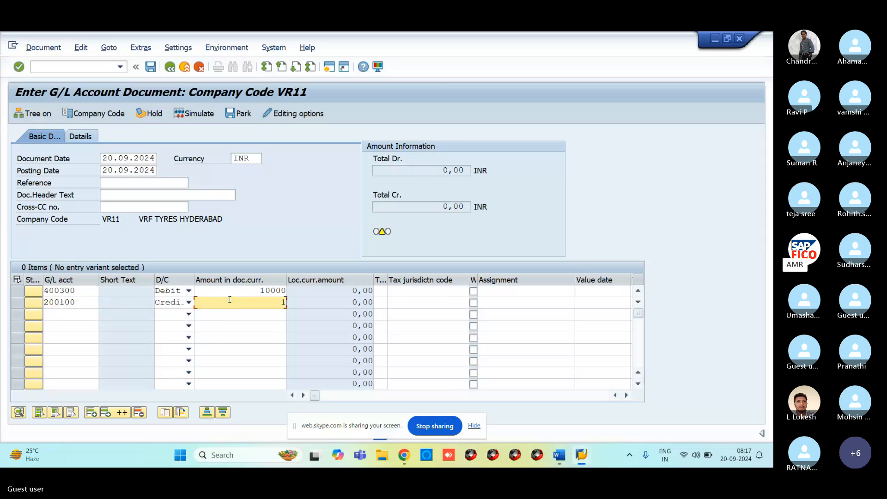
text(10000)
key(Return)
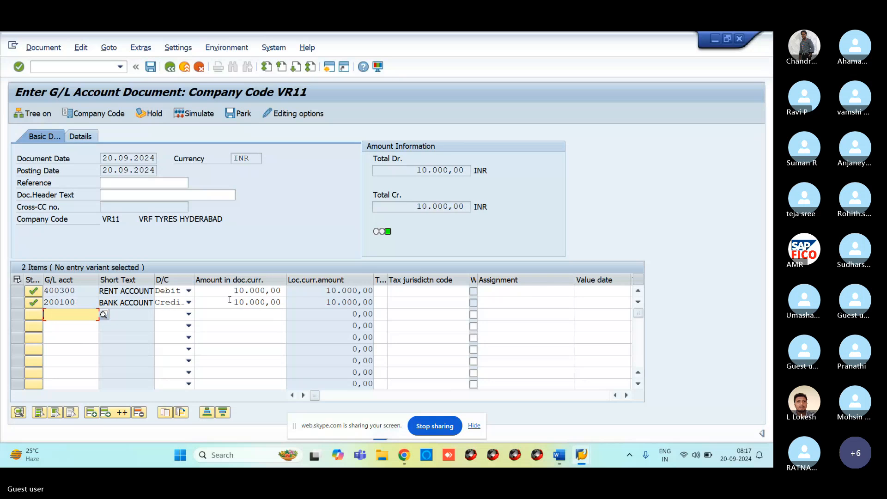
click(203, 117)
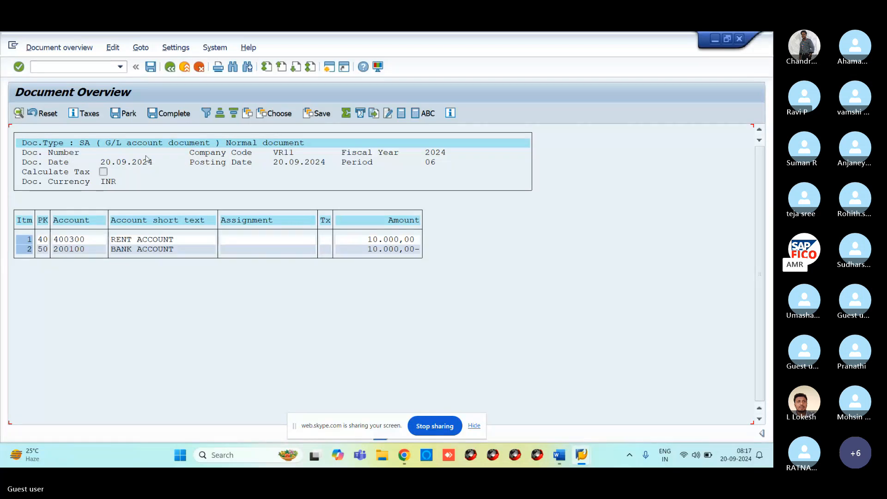
click(152, 74)
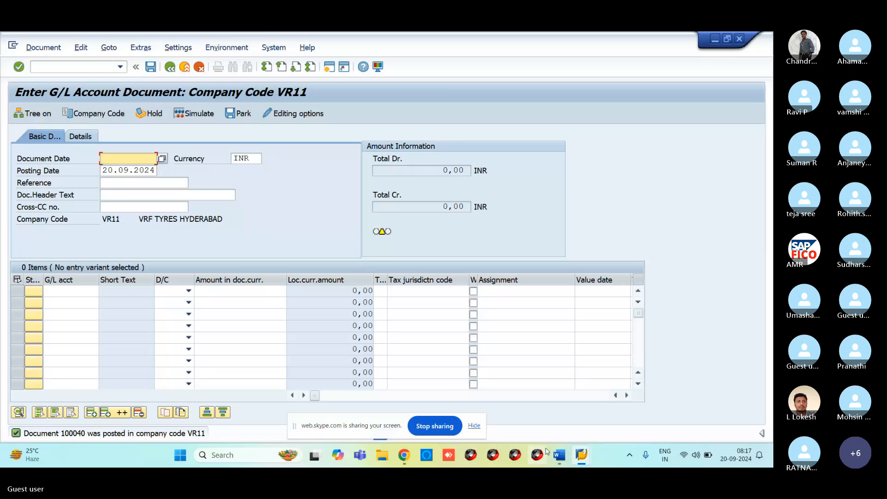
Review account 400300's Type/Description tab, then its Control Data tab.
mouse_move(583, 460)
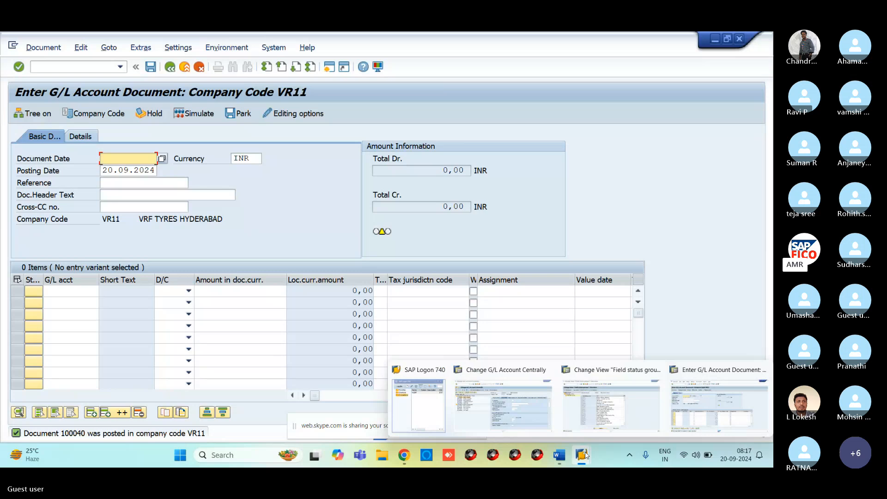
click(537, 418)
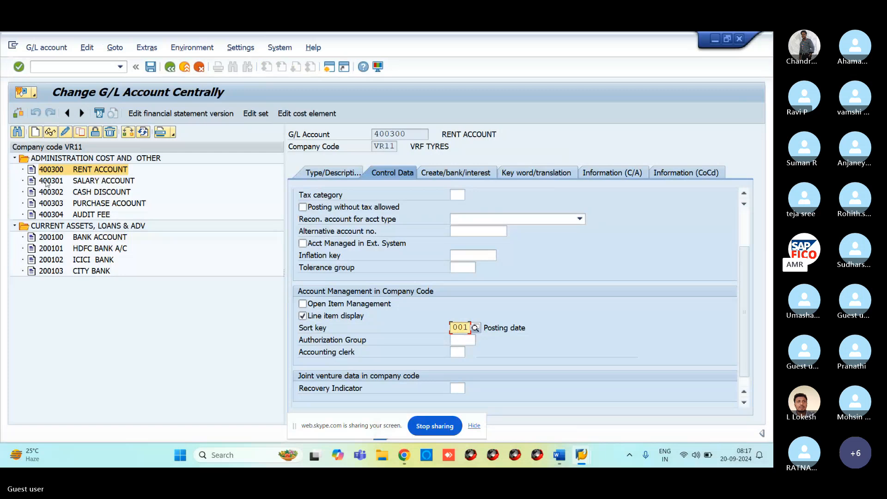
click(339, 177)
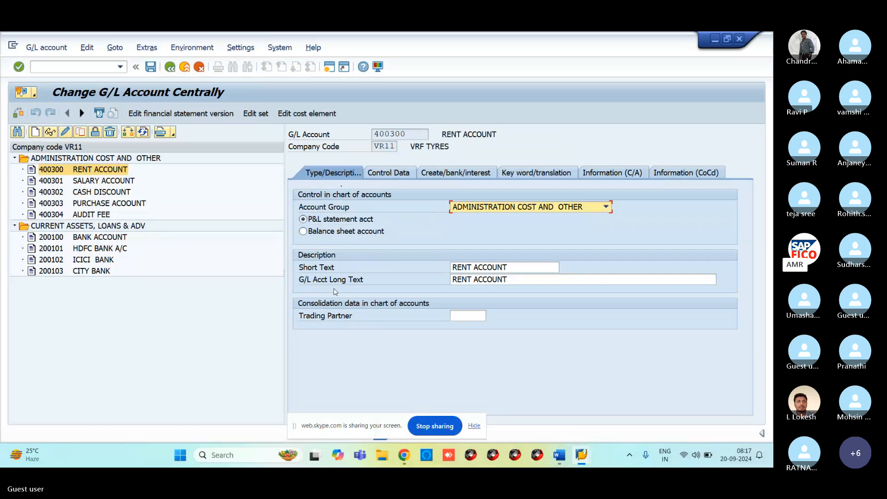
click(374, 173)
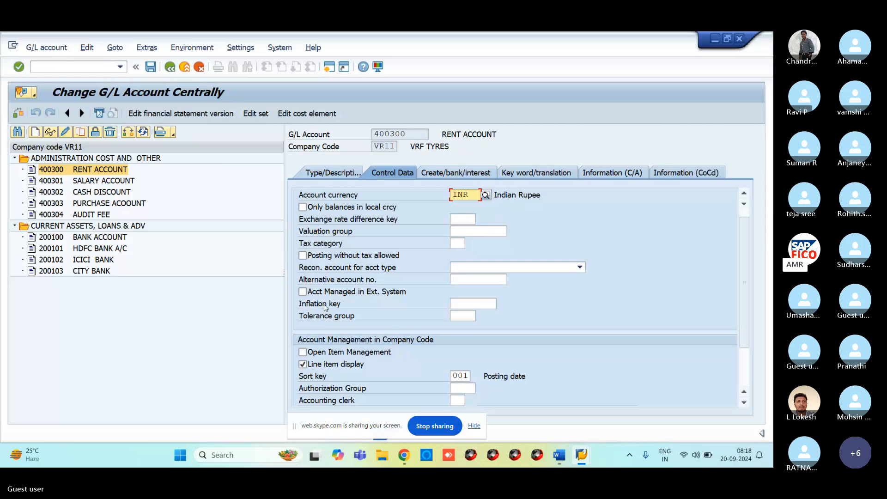
click(320, 175)
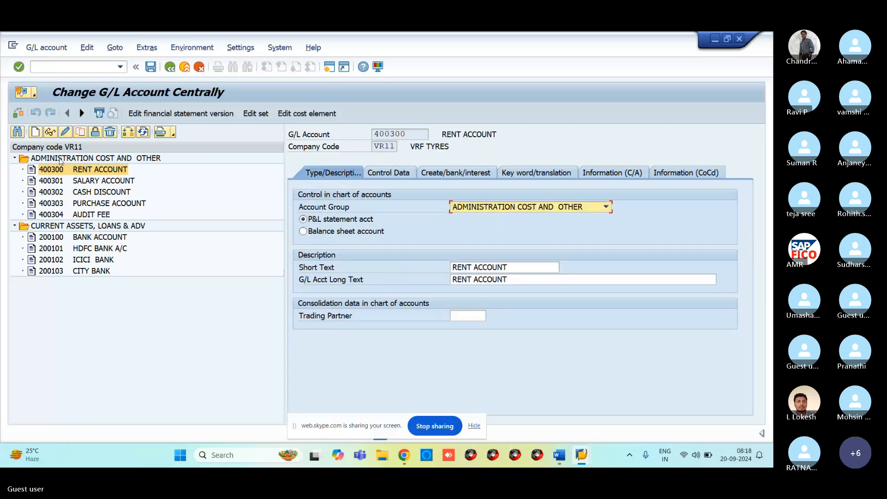
click(60, 160)
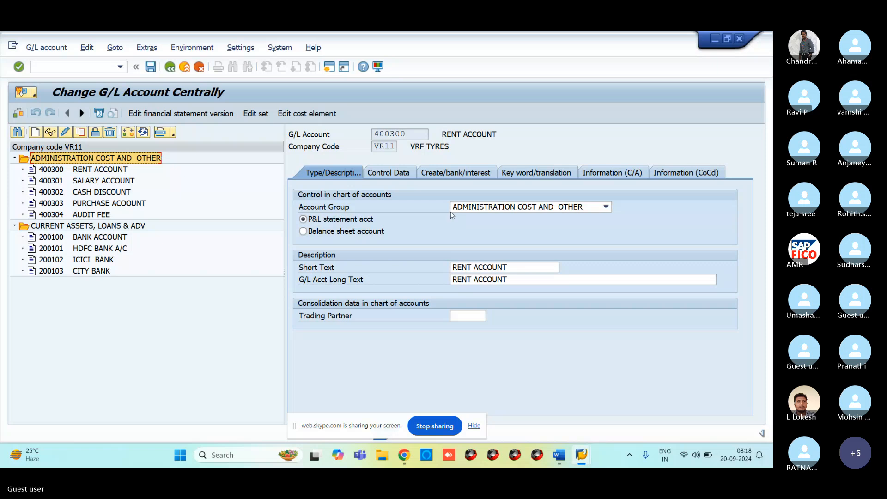
click(402, 174)
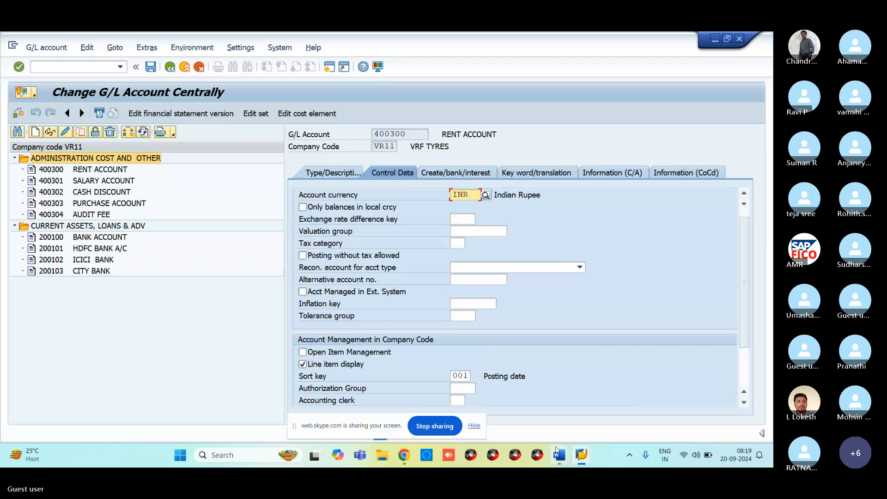
mouse_move(578, 457)
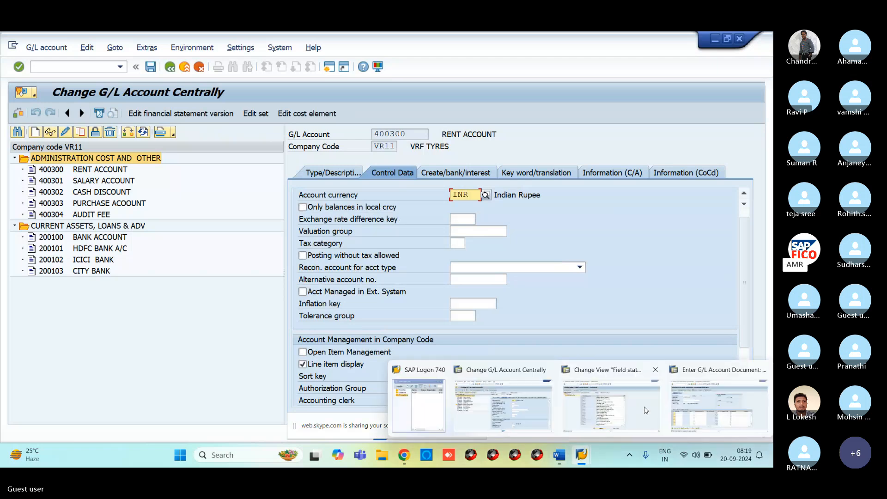
click(623, 410)
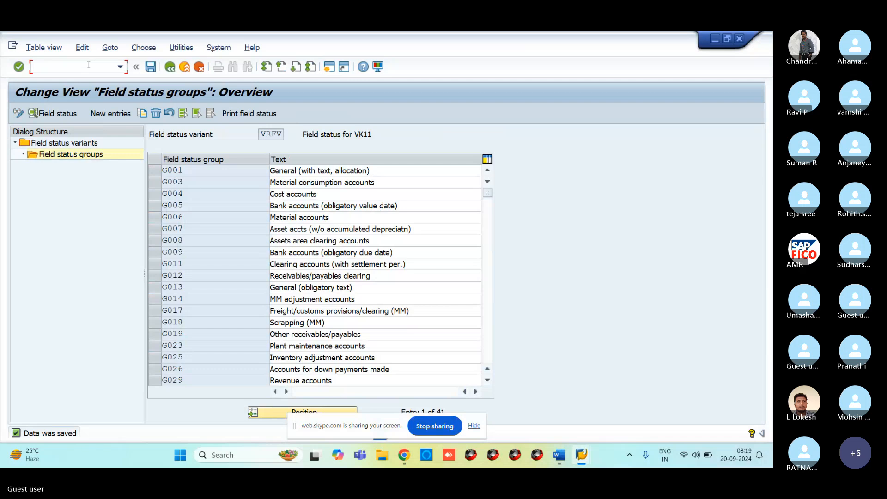
Run /NOBD4 and position the G/L account groups list at chart of accounts VROC.
text(/NOBD4)
key(Return)
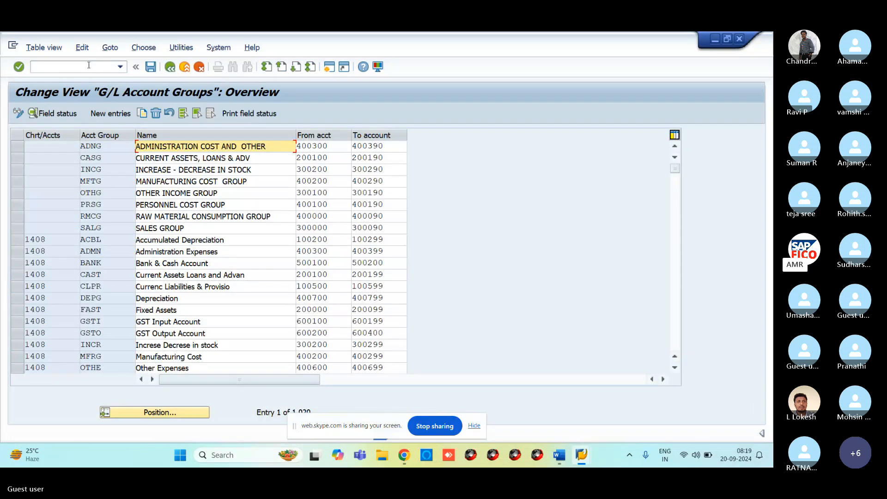
click(176, 413)
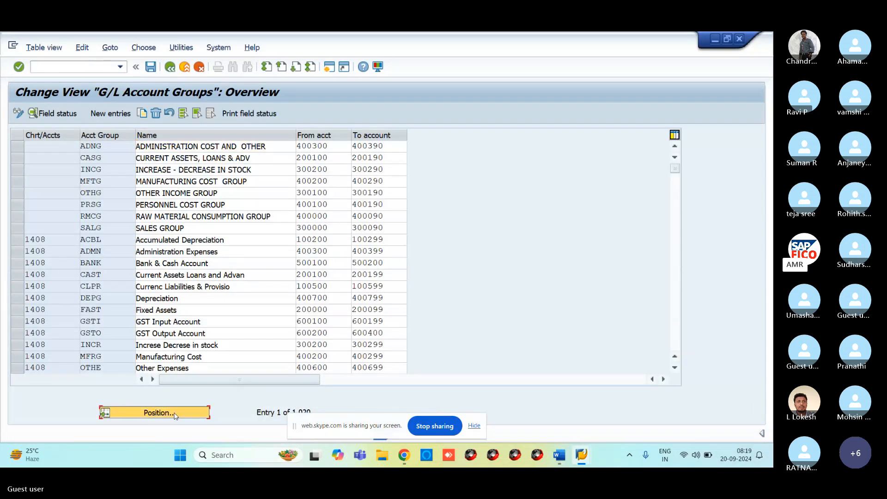
text(V)
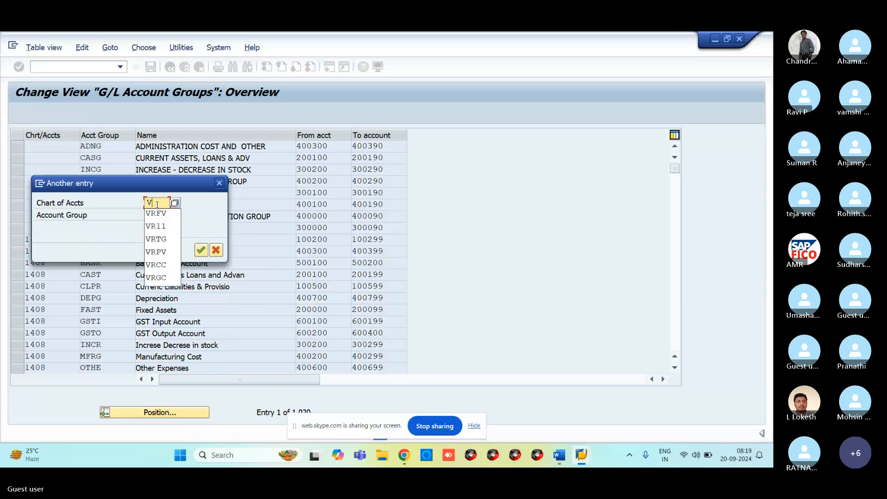
text(ROC)
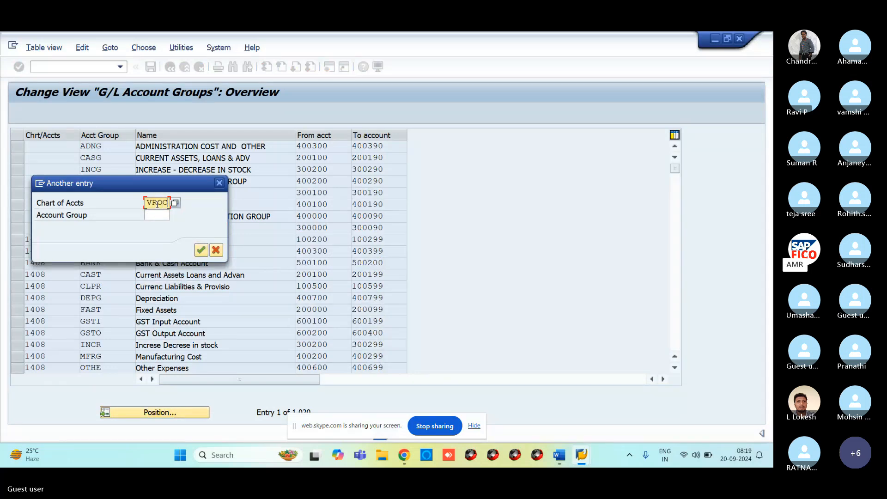
key(Return)
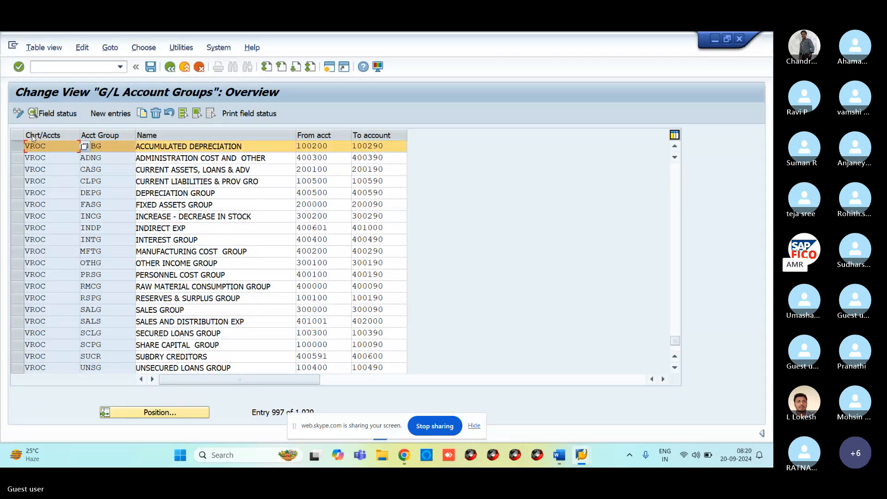
Select the ACBG Accumulated Depreciation group in VROC and open its field status overview.
click(26, 157)
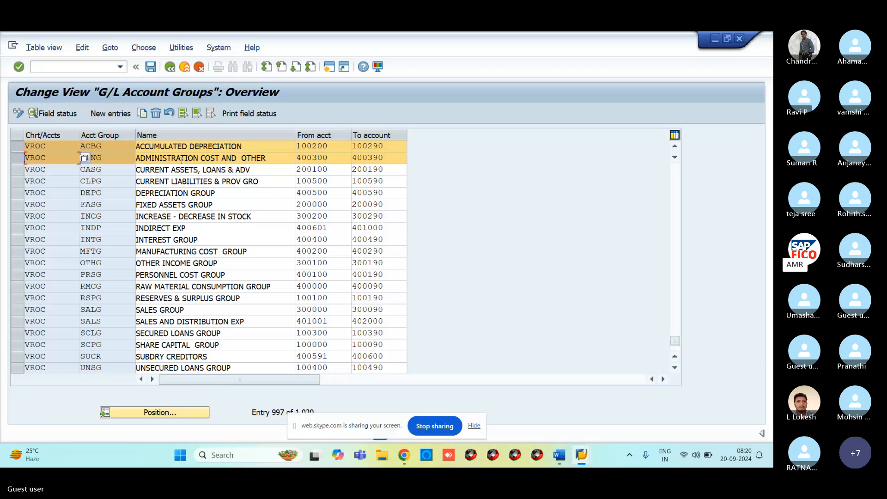
click(18, 147)
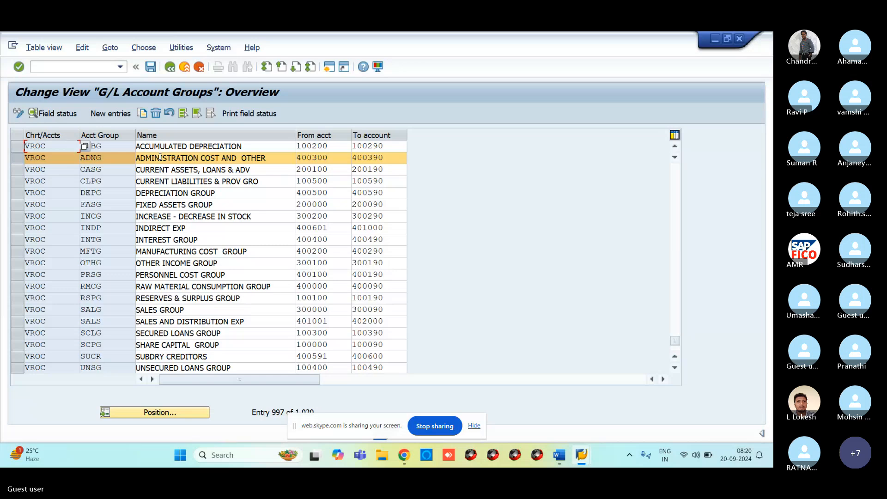
click(52, 115)
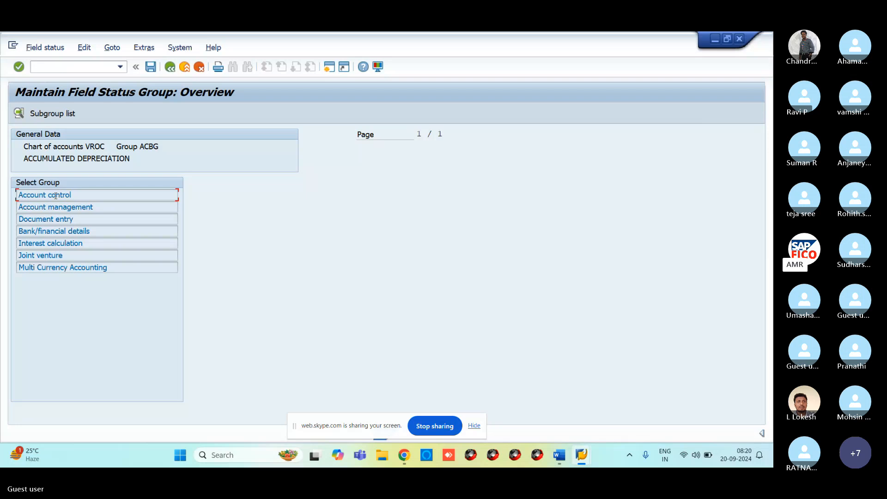
Set Inflation key to Suppress in ACBG's Account control field status and save.
double_click(56, 195)
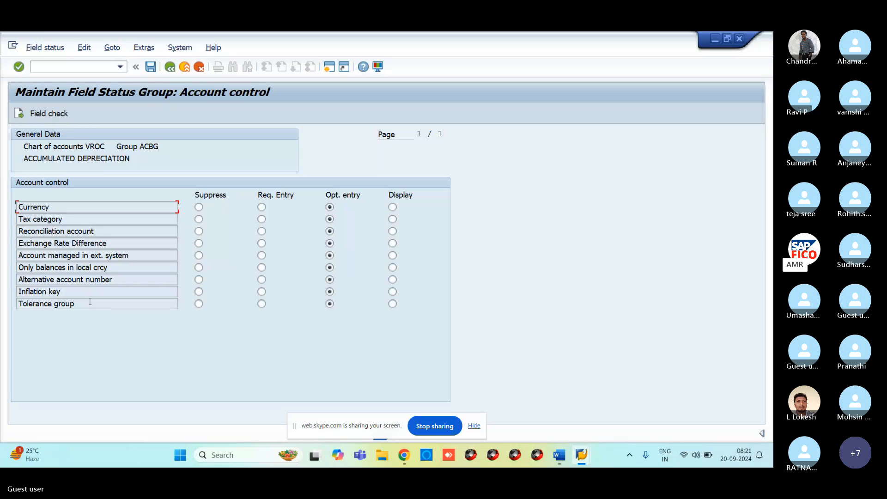
click(199, 294)
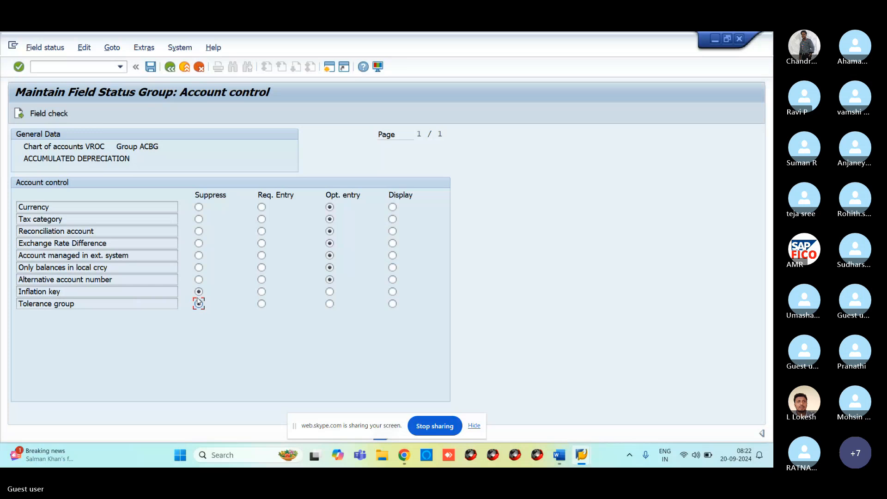
click(150, 67)
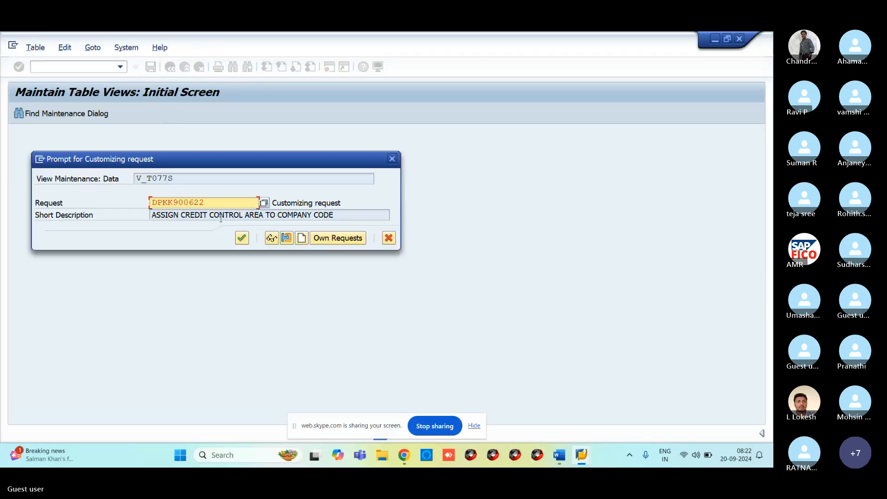
Confirm the customizing request, then go back to 400300 RENT ACCOUNT in Change G/L Account Centrally.
click(242, 238)
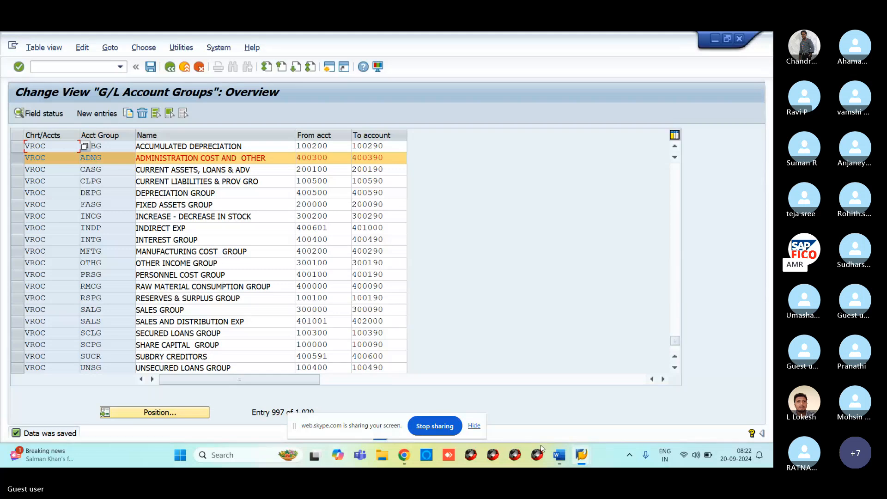
mouse_move(581, 455)
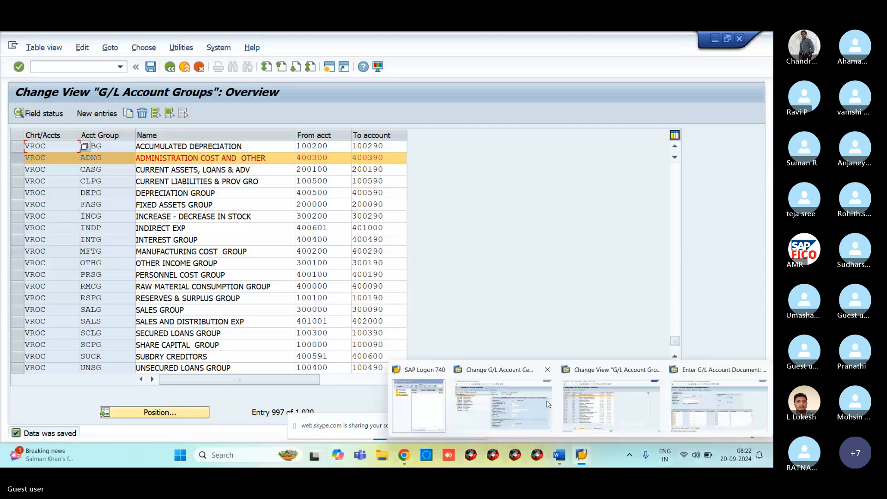
click(548, 404)
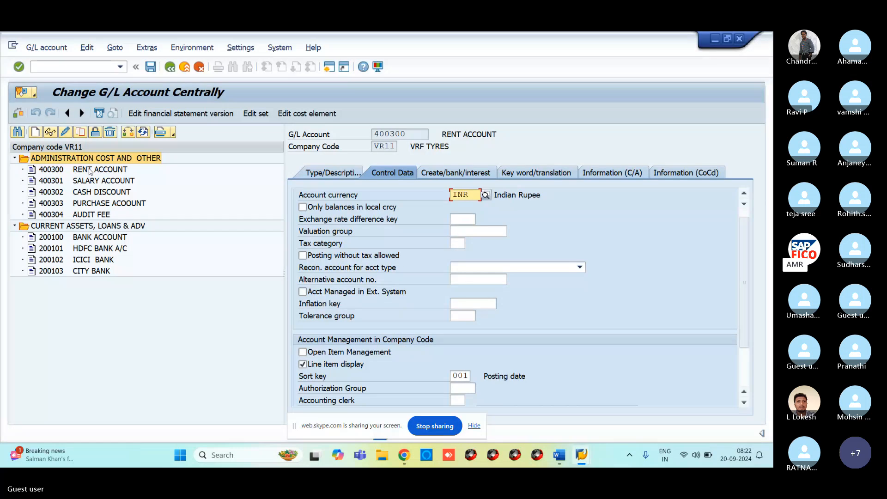
click(59, 172)
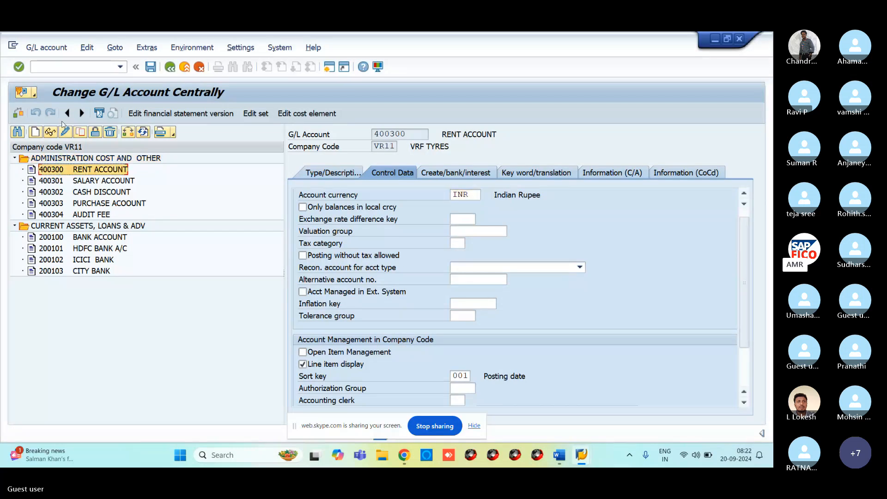
click(56, 67)
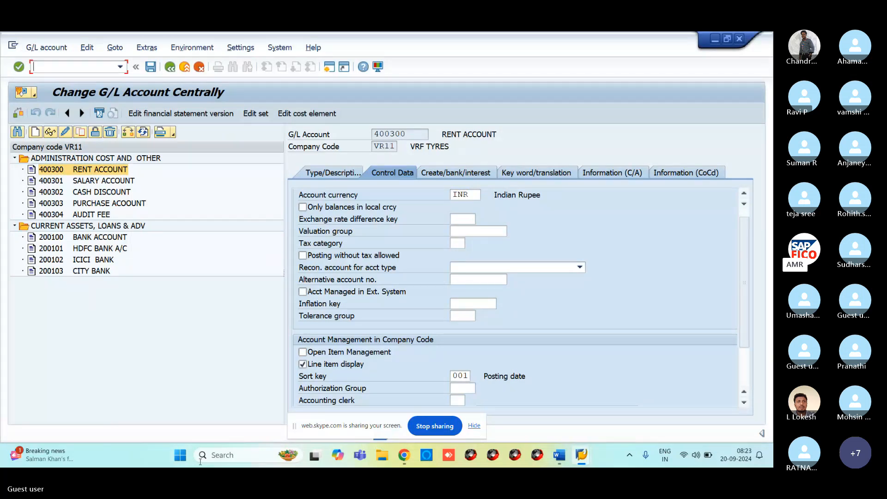
Restart /NFS00 for company code VR11, dismiss the Enter account message, and restore the window to full screen.
text(/NF)
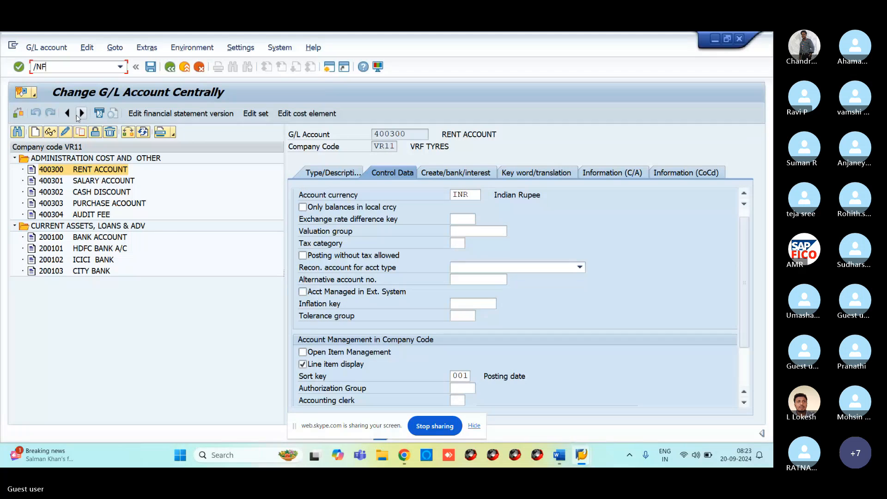
text(S00)
key(Return)
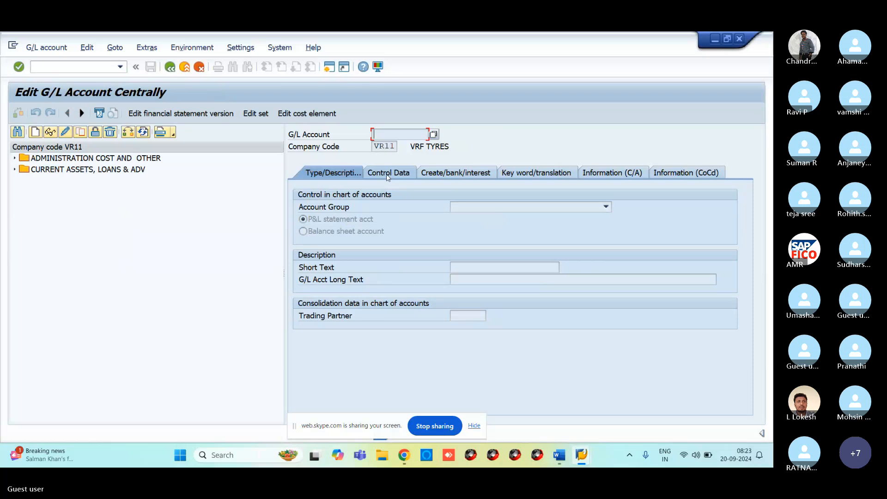
click(387, 173)
key(Return)
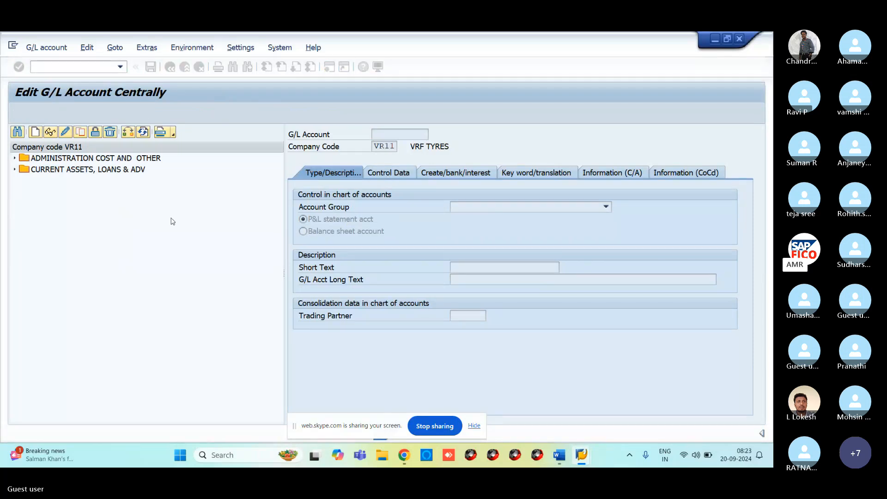
double_click(182, 94)
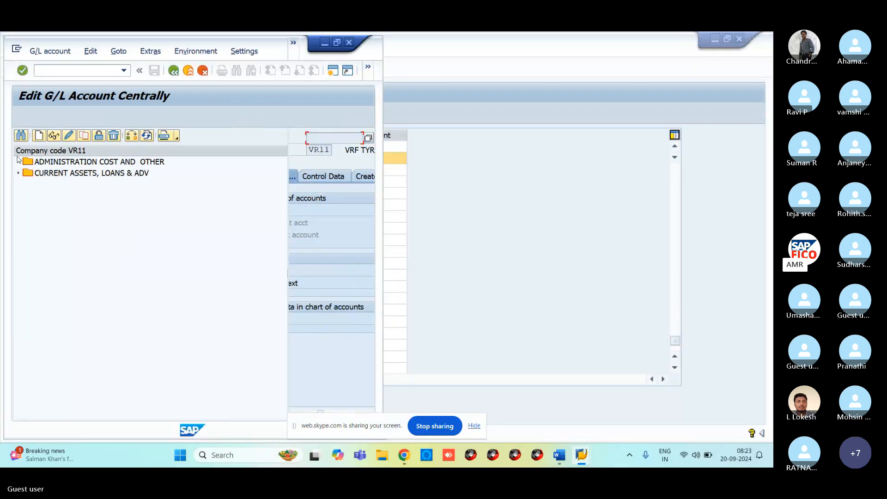
click(325, 43)
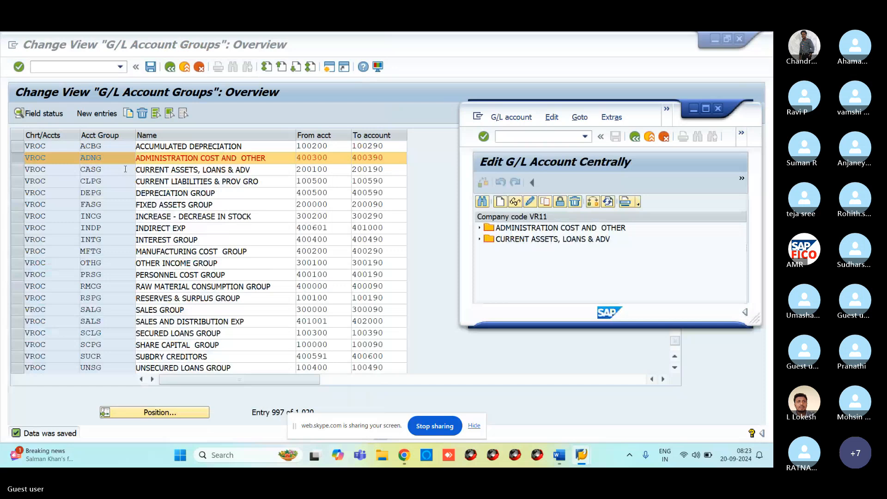
key(alt+Tab)
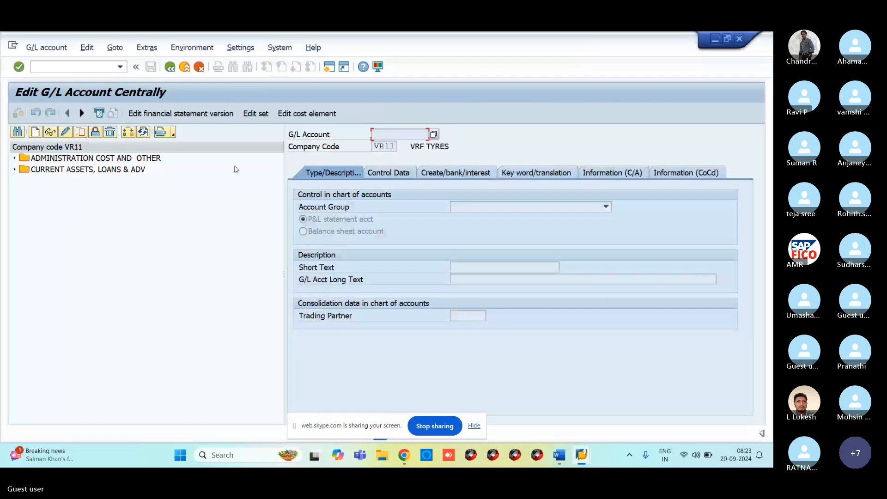
Display 400300 RENT ACCOUNT's control data from ADMINISTRATION COST AND OTHER (currency INR, sort key 001).
click(14, 158)
double_click(51, 170)
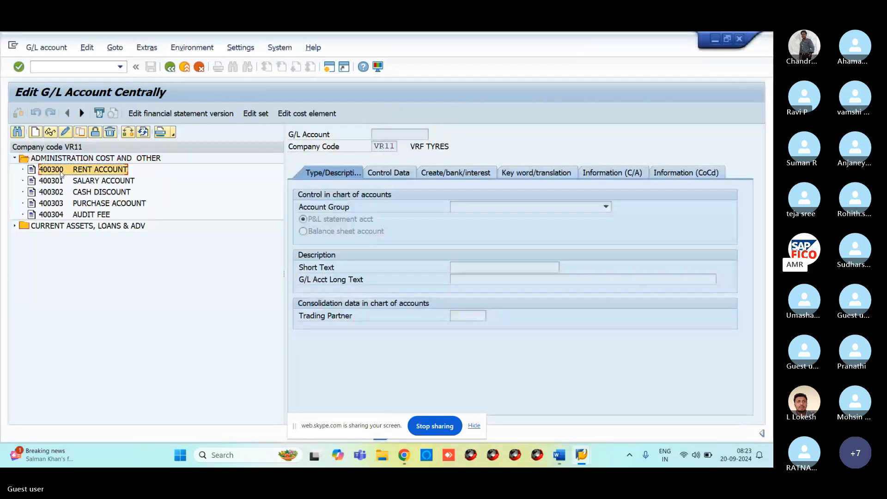
click(401, 177)
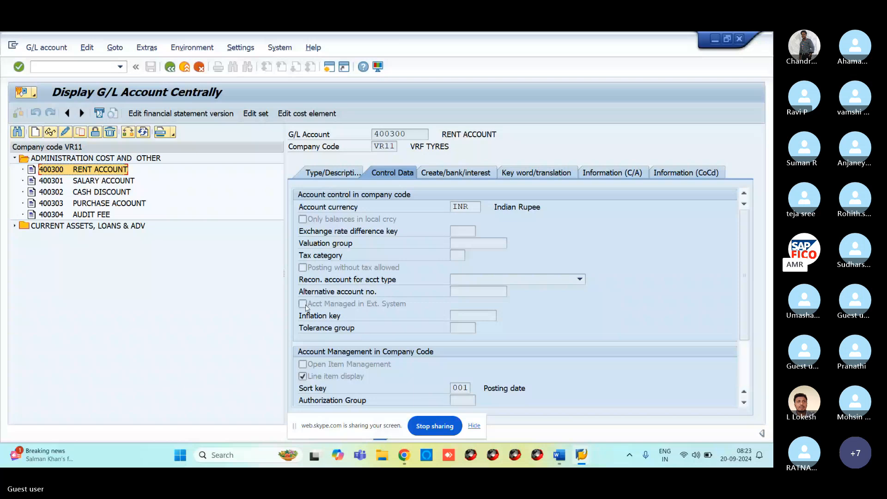
click(60, 159)
click(59, 66)
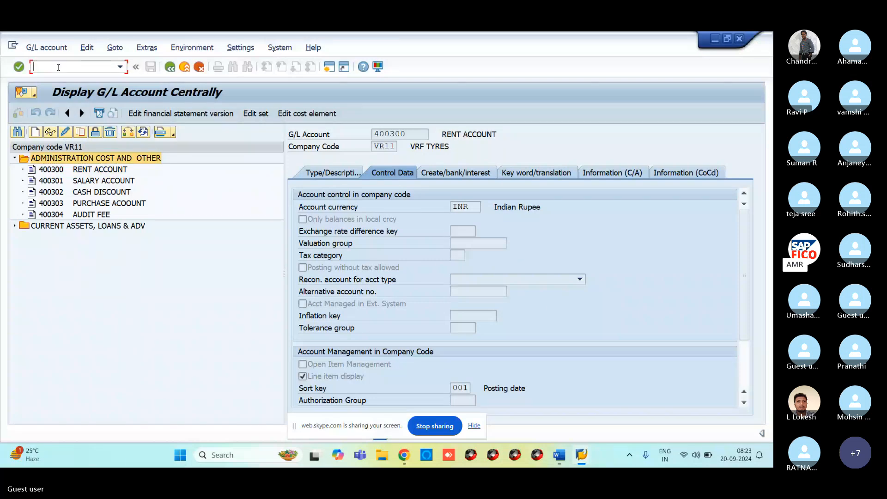
Reopen 400300 RENT ACCOUNT via /NFS00 in change mode on its Control Data tab.
text(/N)
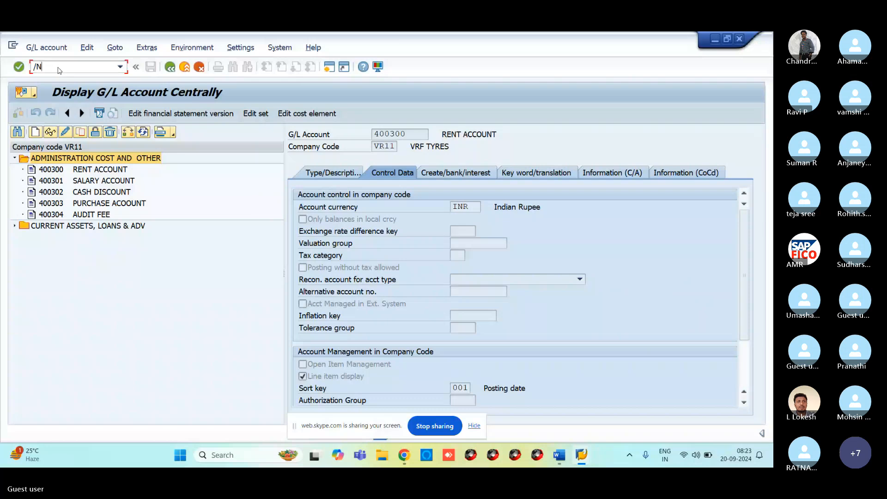
text(FS00)
key(Return)
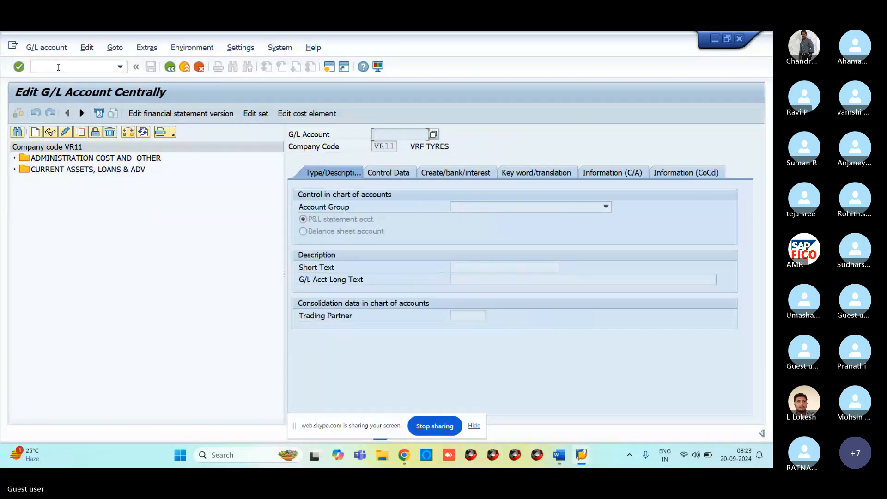
click(14, 158)
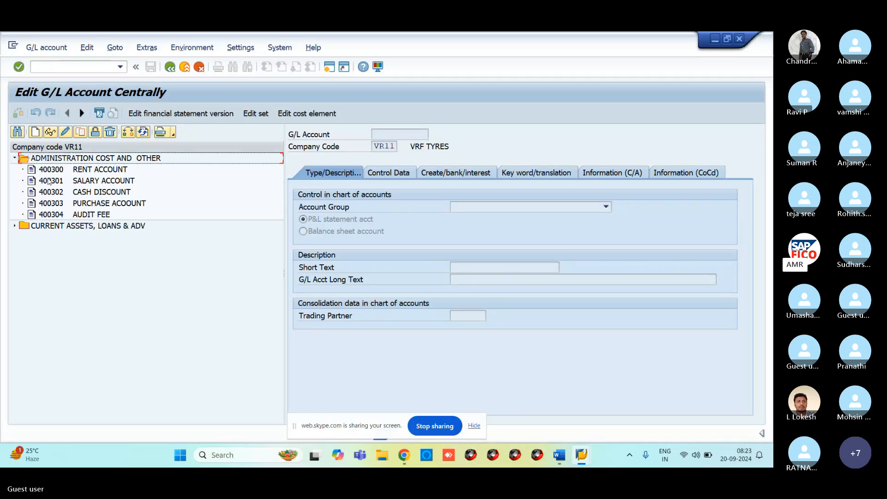
click(52, 170)
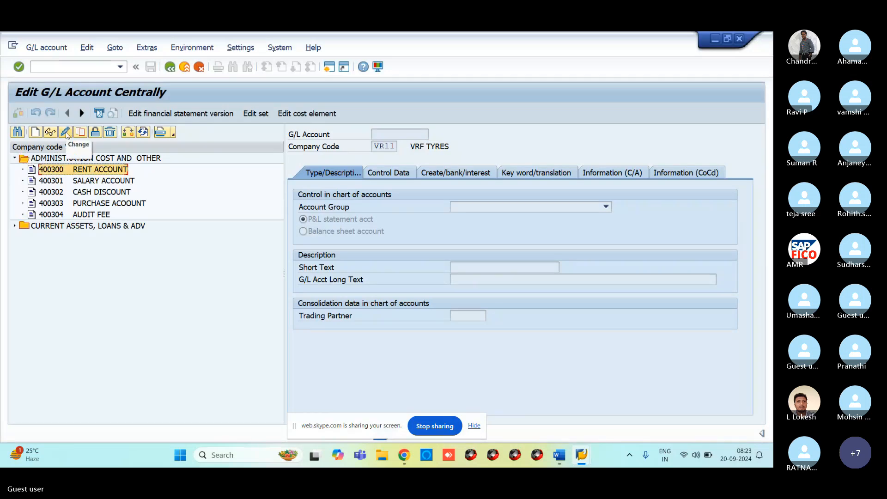
click(66, 132)
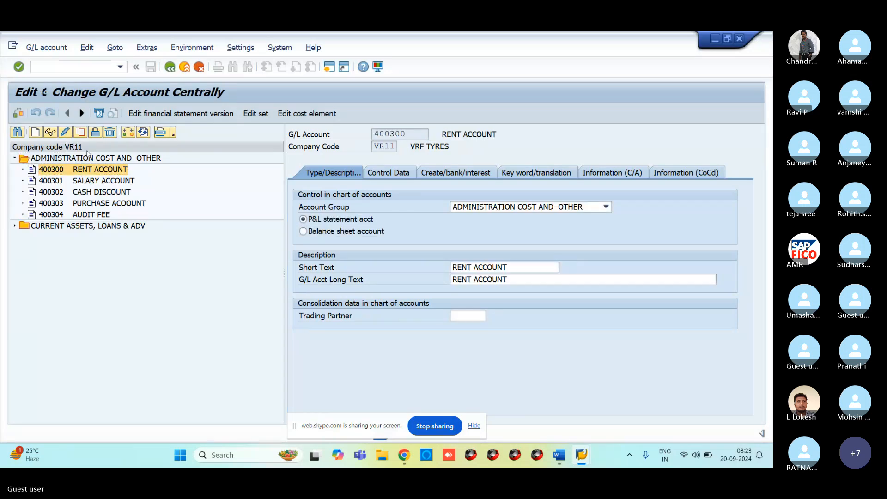
click(390, 172)
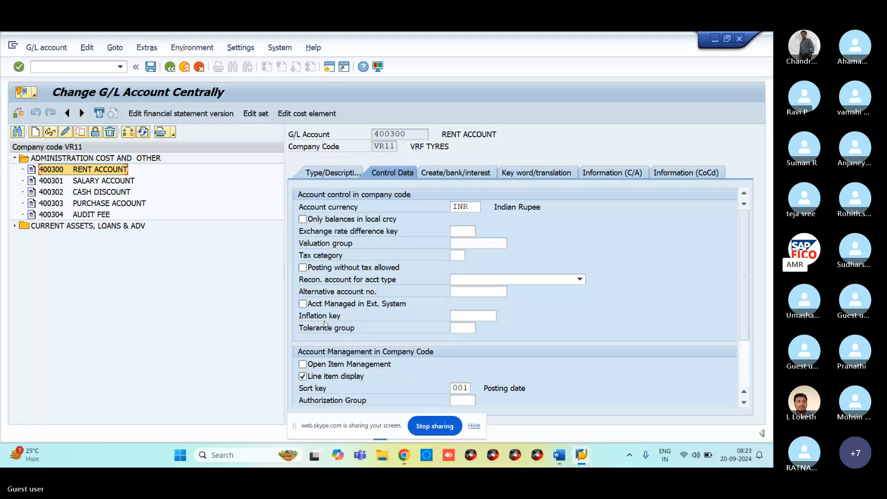
mouse_move(585, 463)
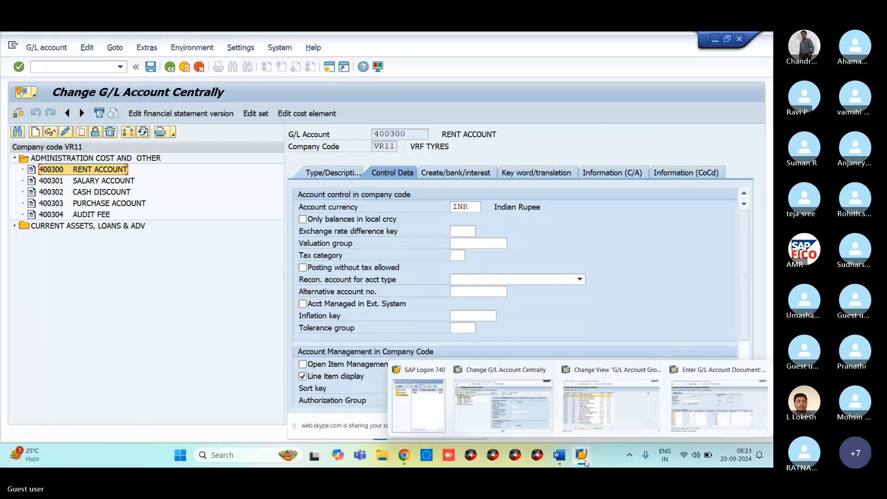
Review ACBG's Account control field status with Inflation key and Tolerance group suppressed, then go back.
click(611, 404)
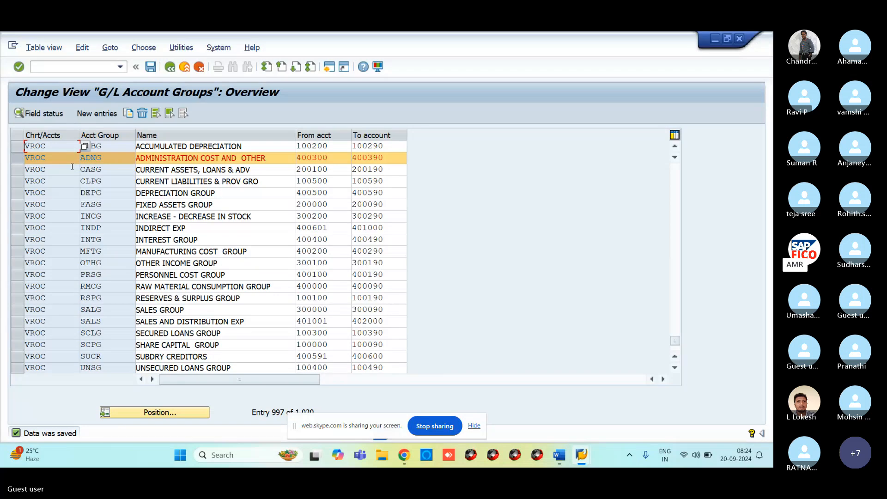
click(153, 70)
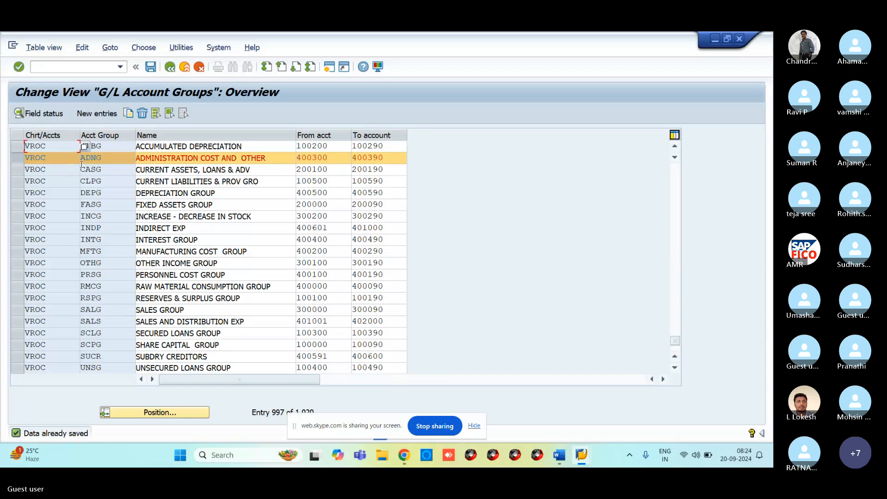
click(52, 115)
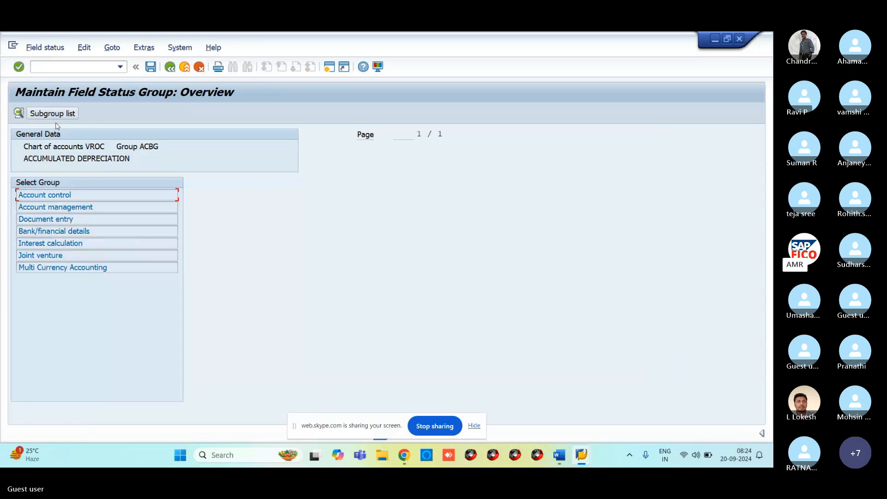
double_click(61, 196)
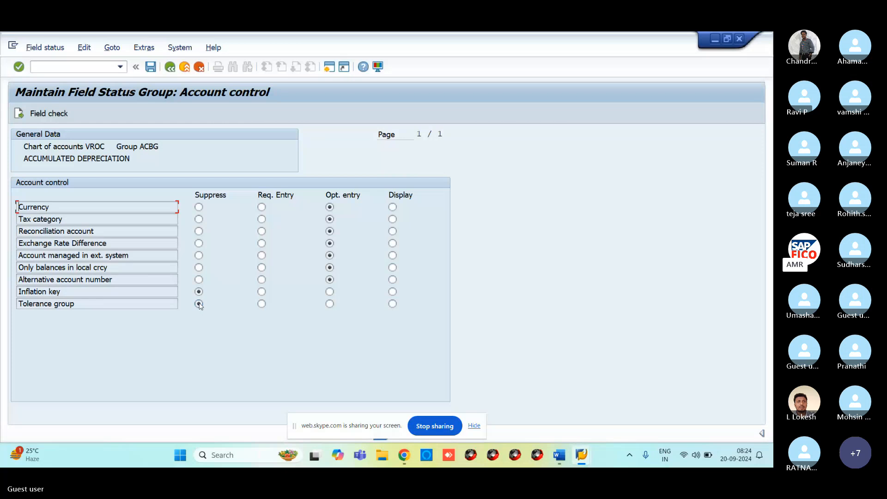
click(151, 67)
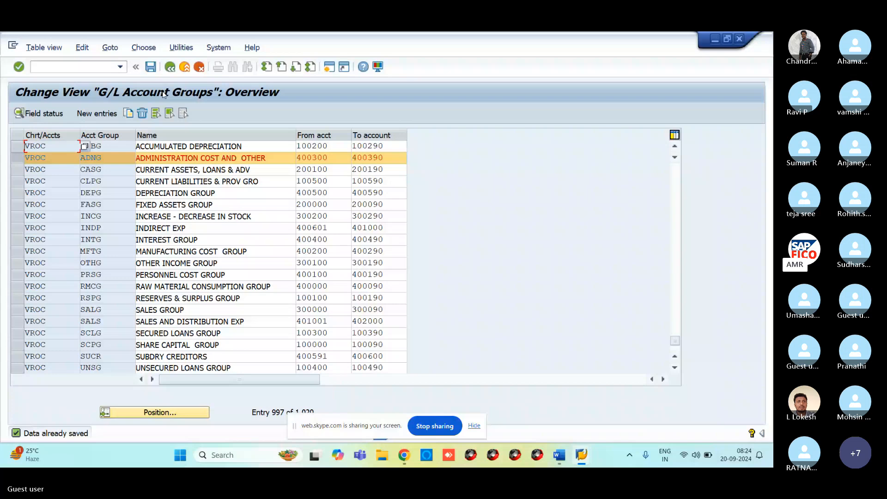
click(581, 455)
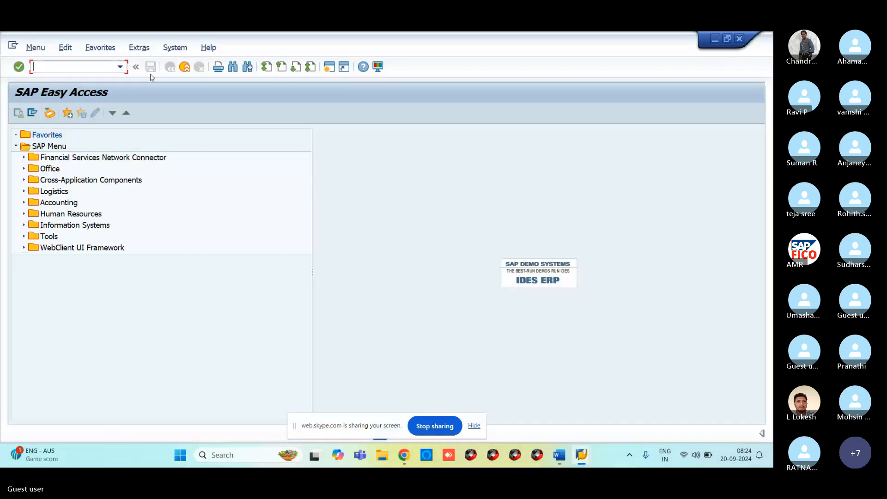
Run FS00 and open 400300 RENT ACCOUNT for changing on its Control Data tab.
text(FS00)
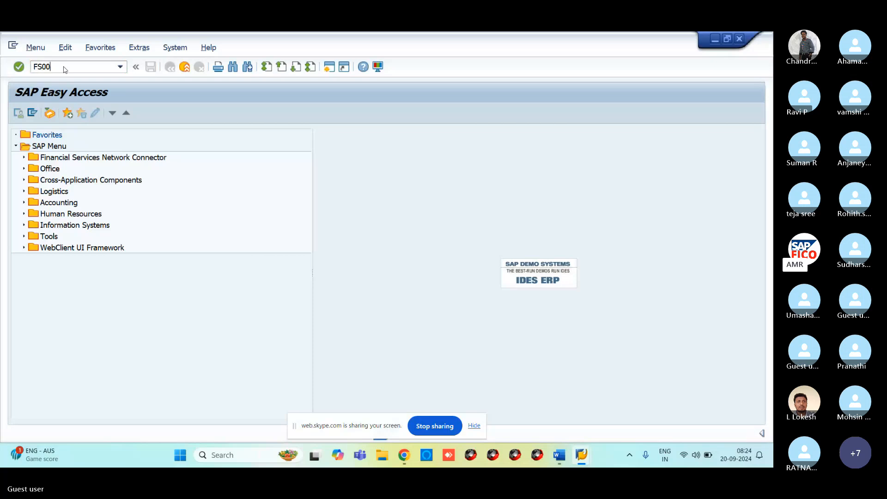
key(Return)
click(14, 158)
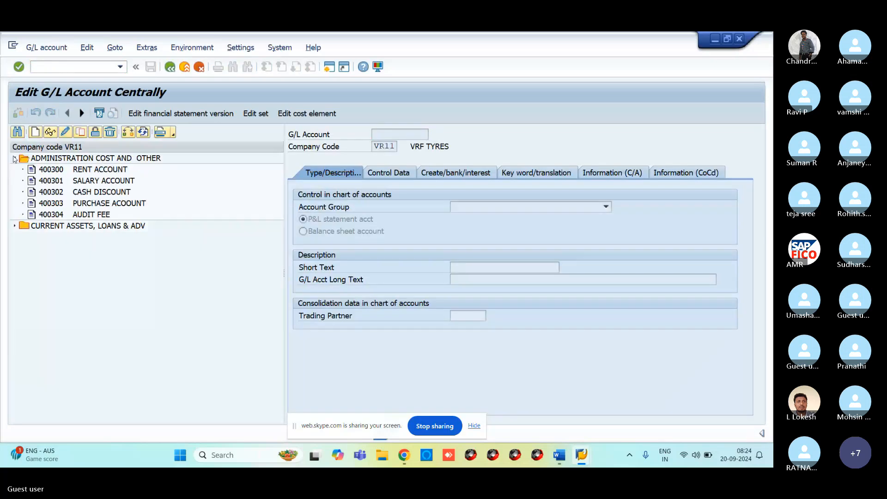
click(31, 170)
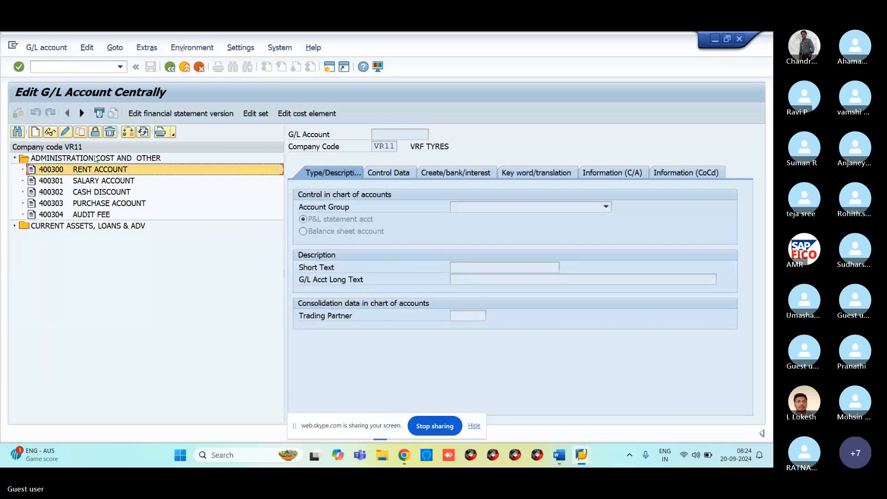
click(65, 132)
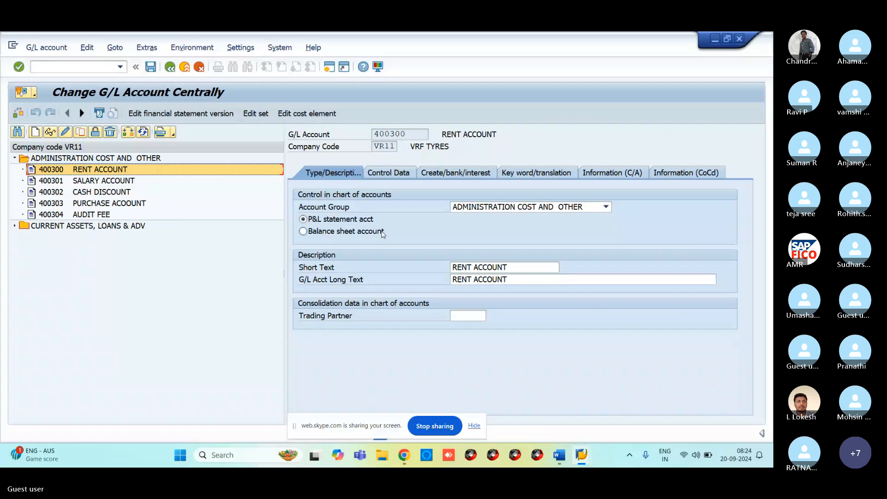
click(401, 175)
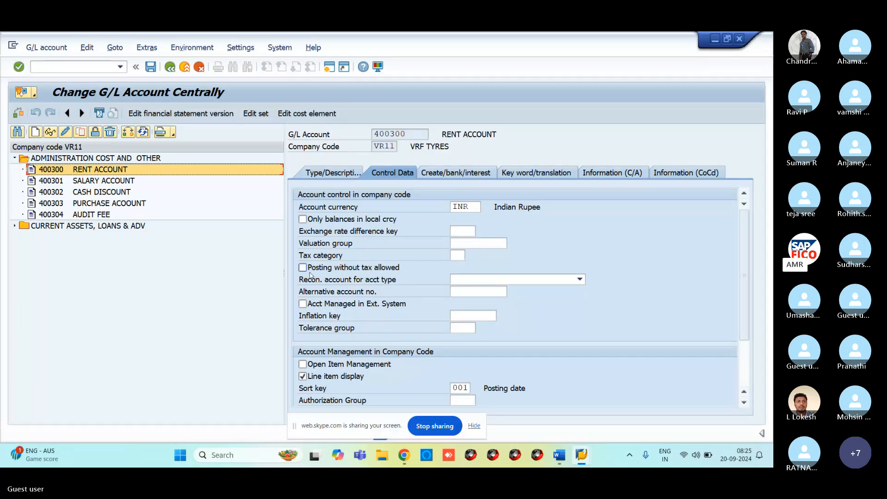
click(559, 455)
Unmute and re-mute the Skype microphone, then return to SAP's VROC G/L Account Groups overview.
mouse_move(401, 451)
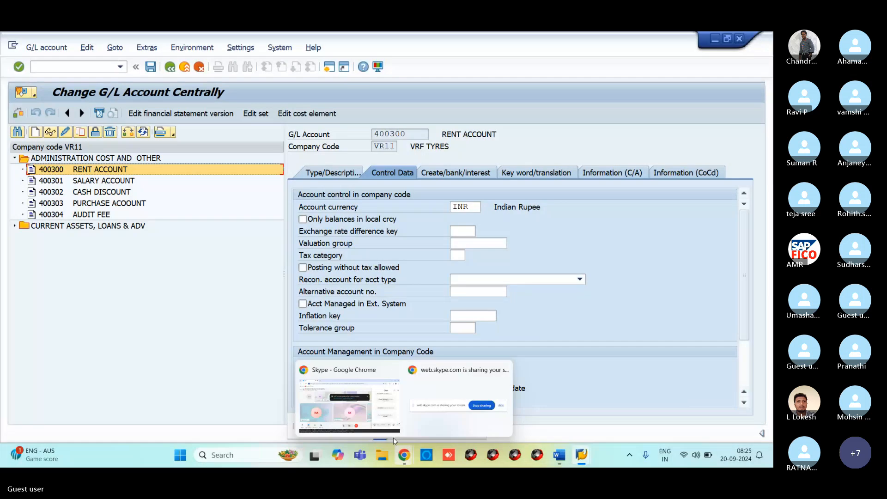
click(393, 437)
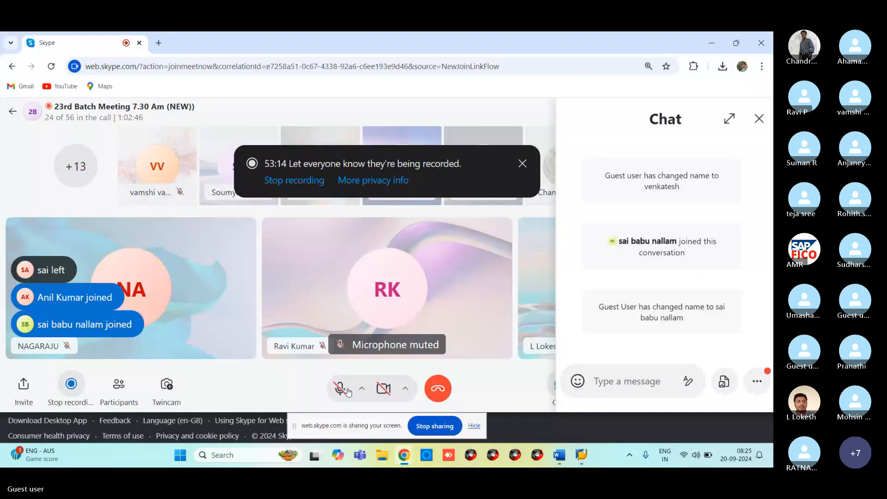
click(341, 388)
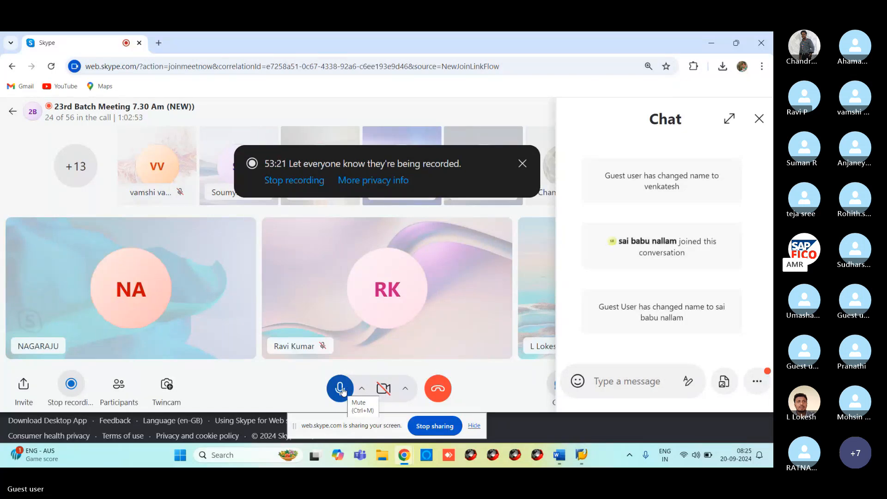
click(340, 389)
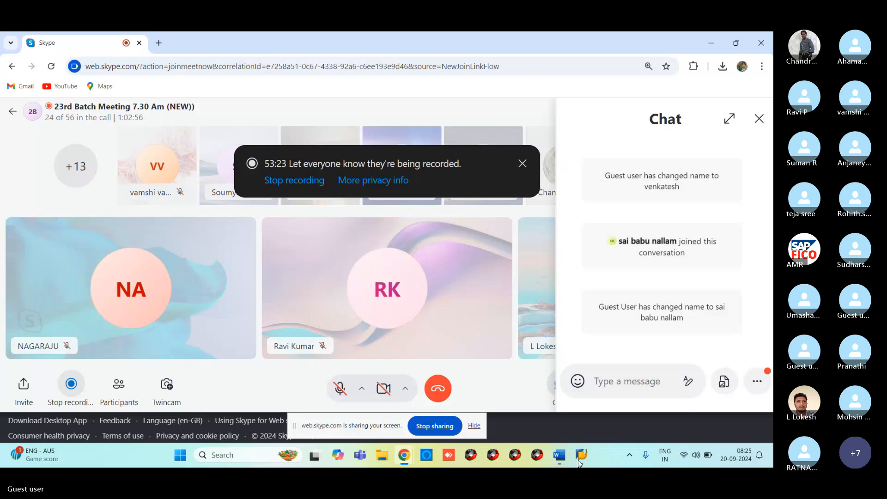
mouse_move(581, 457)
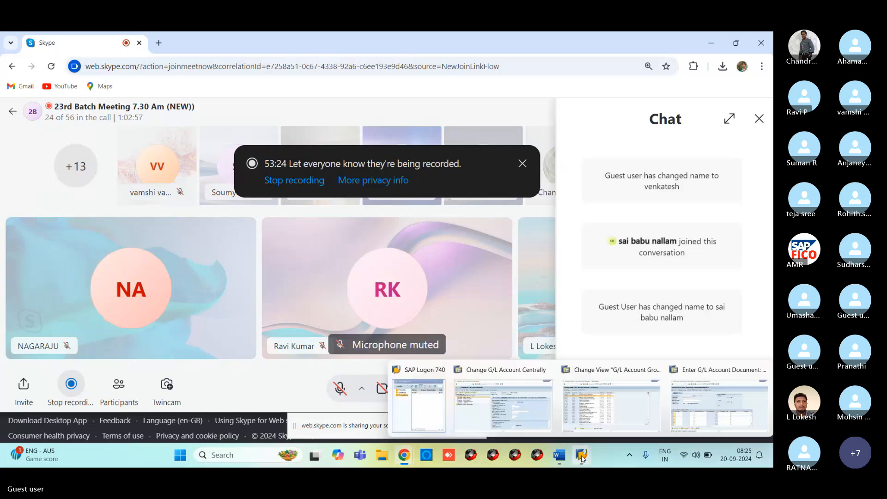
click(611, 405)
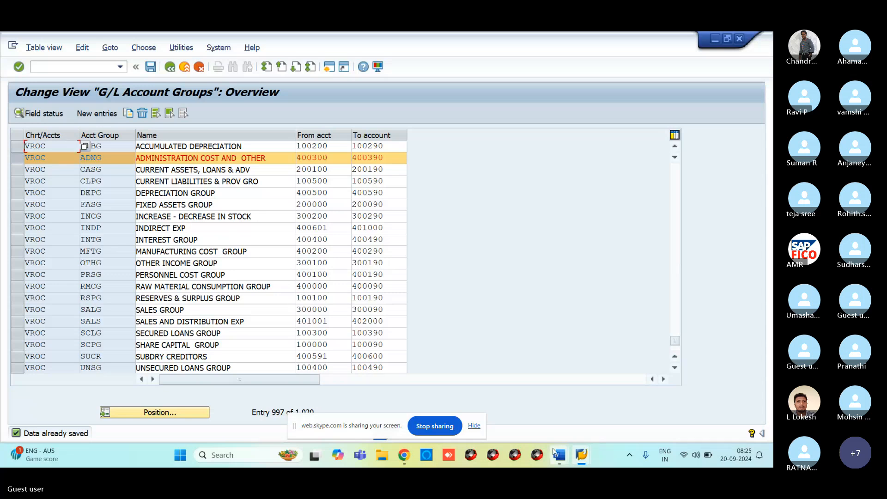
Display ACBG's Account control field statuses in VROC, with Inflation key and Tolerance group suppressed.
mouse_move(585, 456)
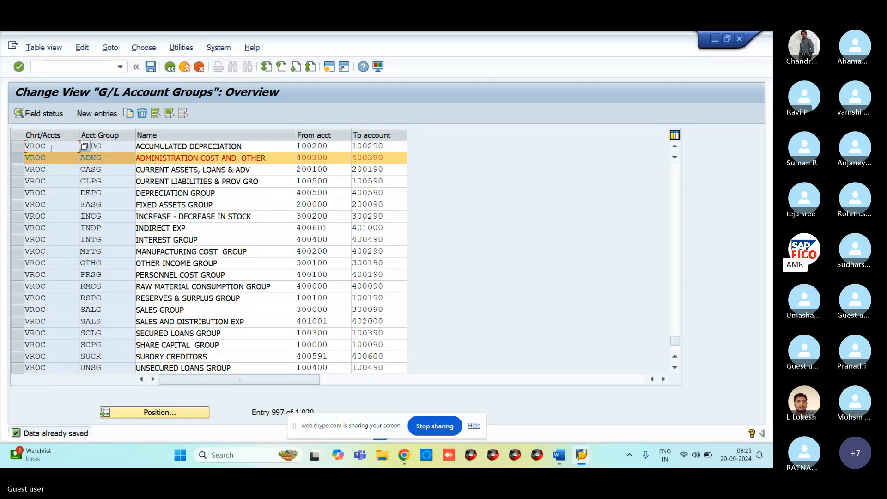
double_click(38, 118)
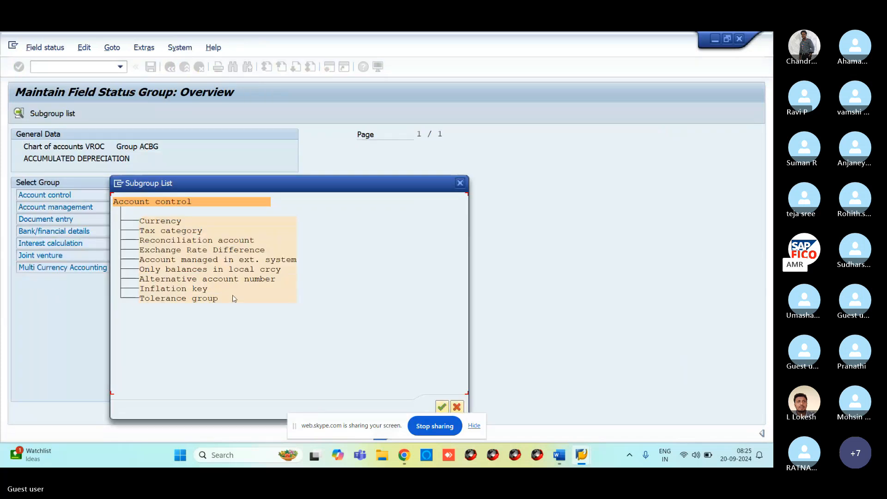
click(459, 183)
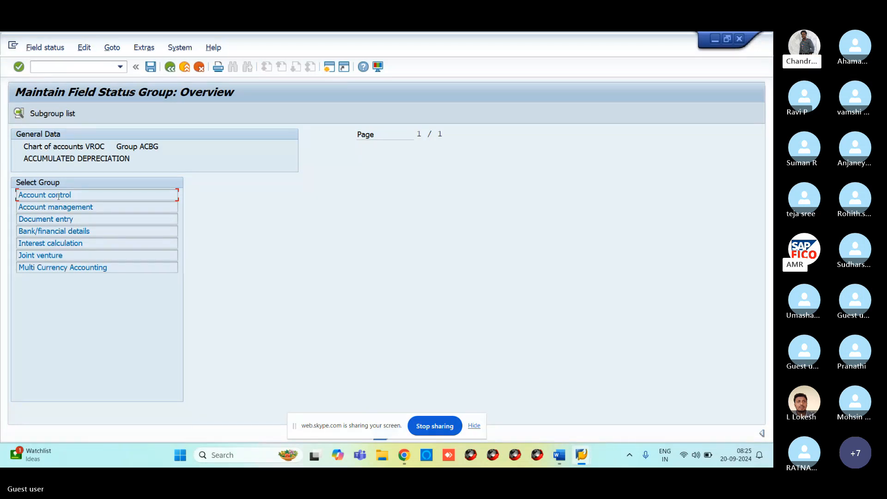
double_click(59, 195)
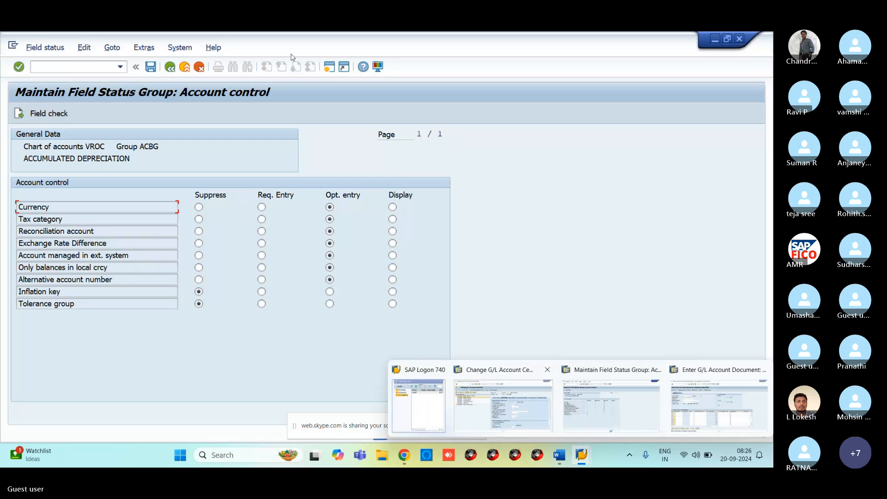
Start the OBY6 company code transaction in a new SAP session.
click(327, 70)
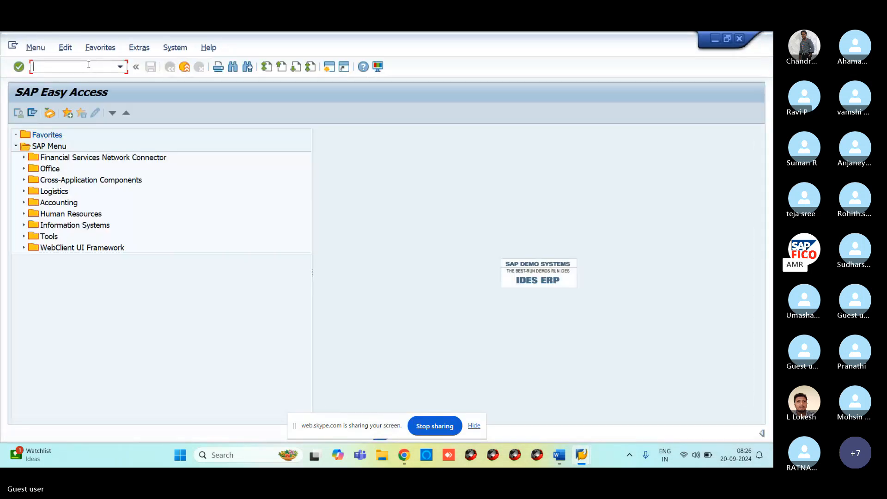
text(OBY6)
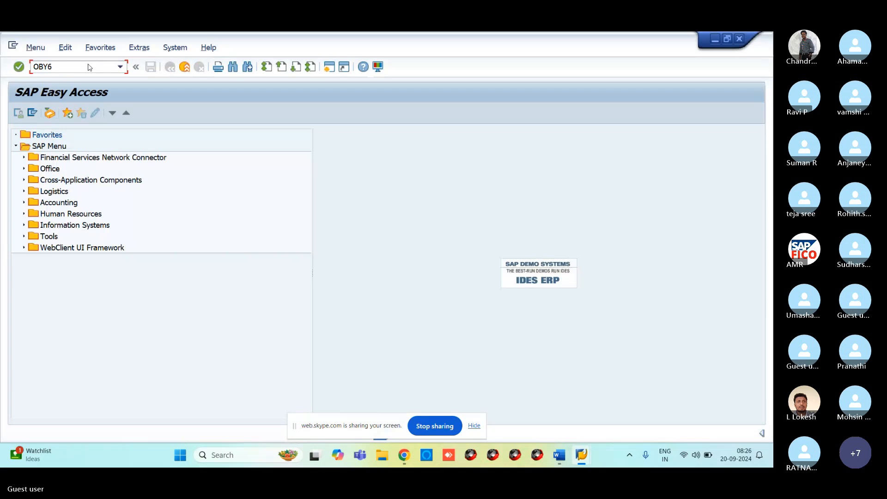
key(Return)
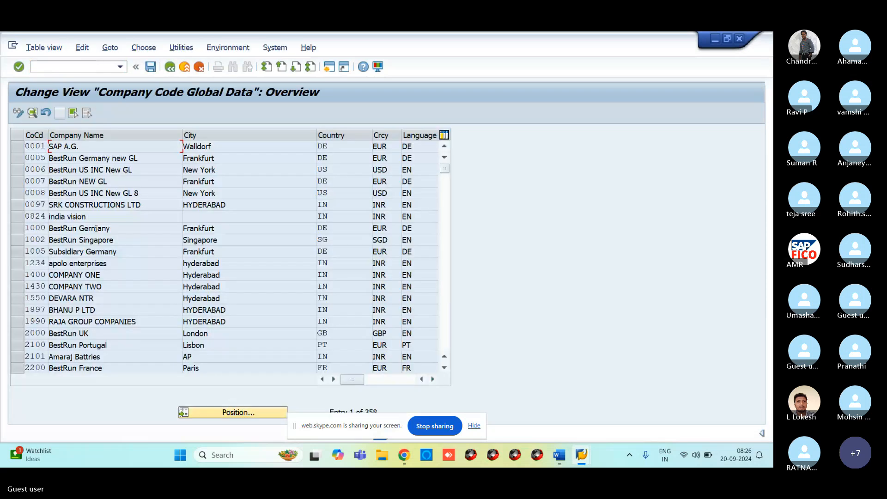
Jump to company code VR11 and open its global data, showing field status variant VRFV.
click(223, 414)
text(V)
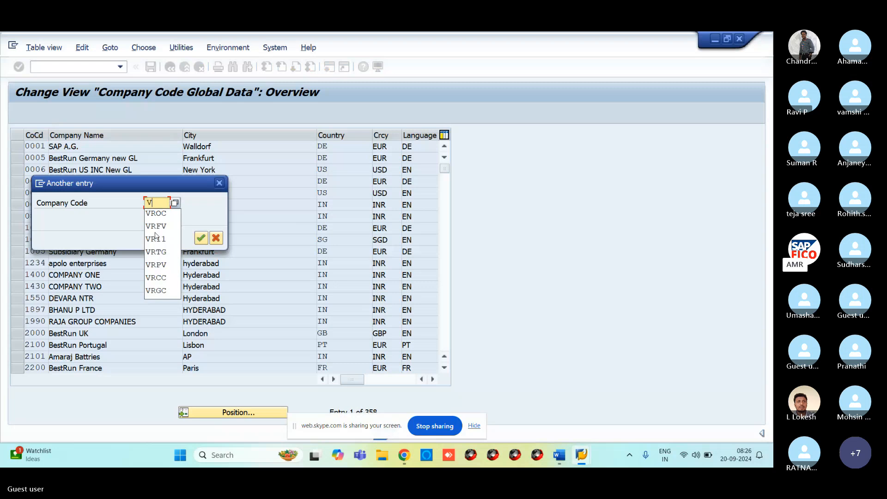
click(156, 236)
key(Return)
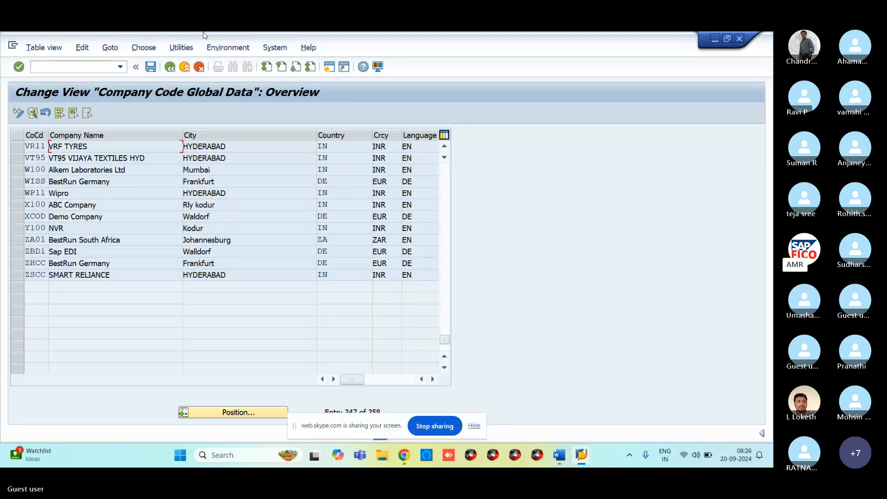
click(17, 146)
click(38, 146)
double_click(38, 146)
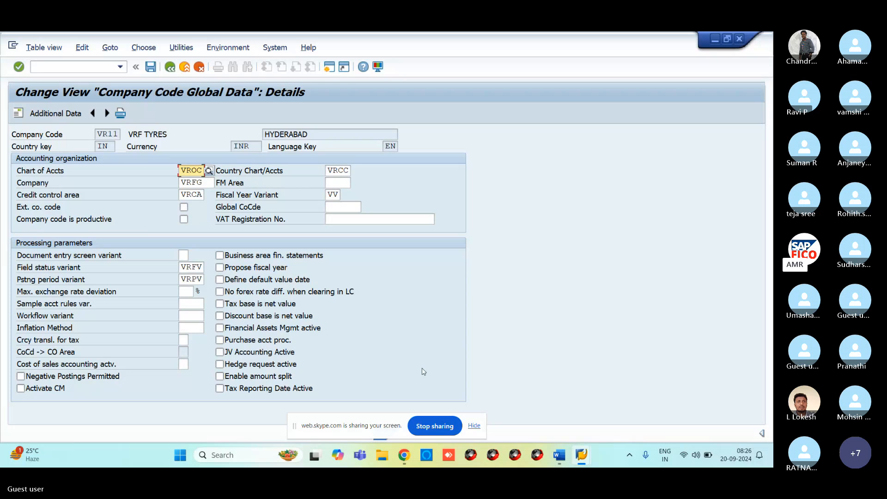
mouse_move(581, 457)
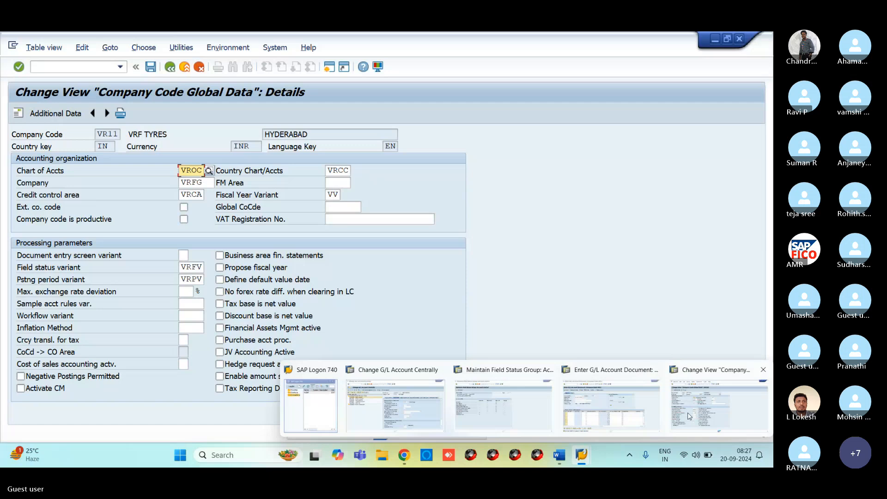
Open the G/L account groups with /NOBD4 in display-only mode, accepting the Locked Data prompt.
click(611, 406)
click(99, 67)
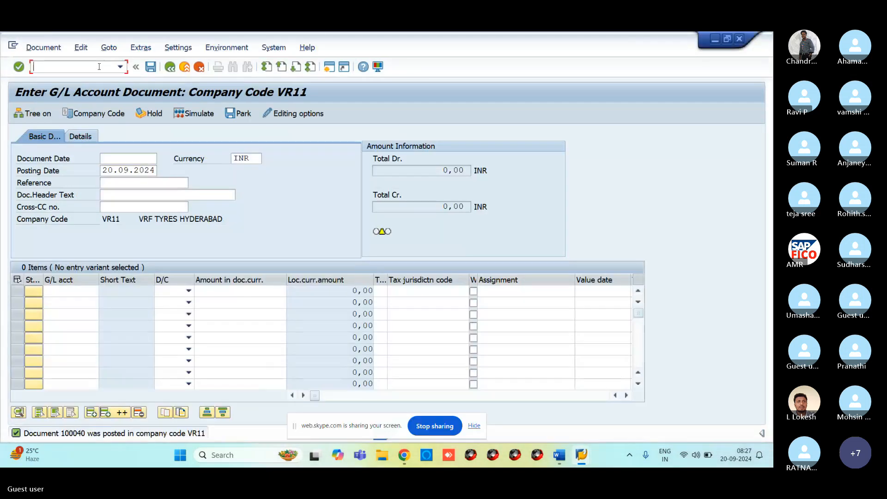
text(/NOBD4)
key(Return)
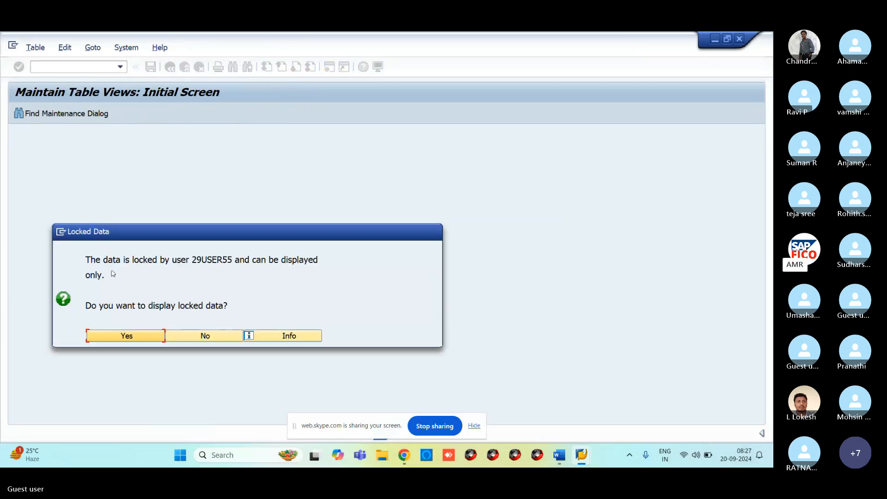
click(133, 338)
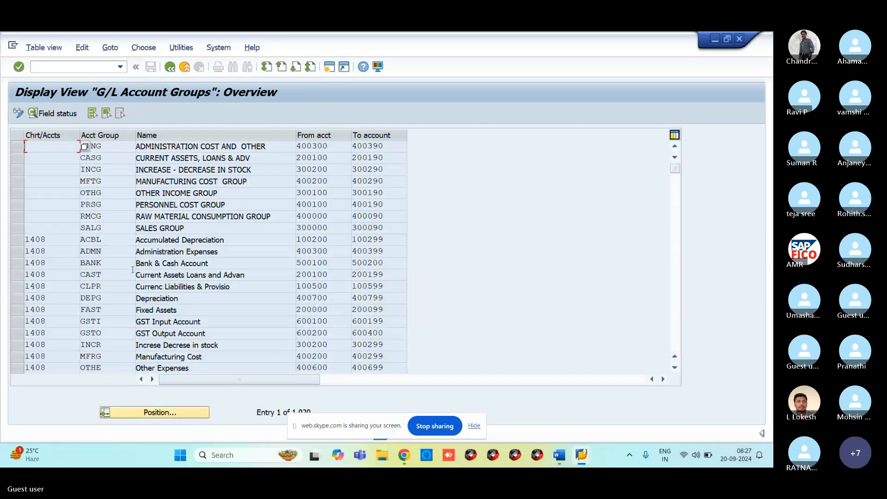
Bring up the Select Lock Entries screen with /NSM12.
click(62, 66)
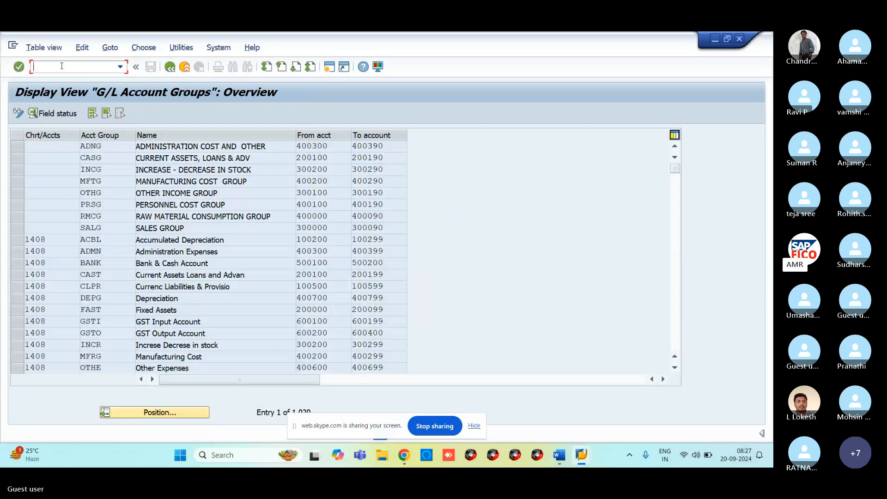
text(/NSM12)
key(Return)
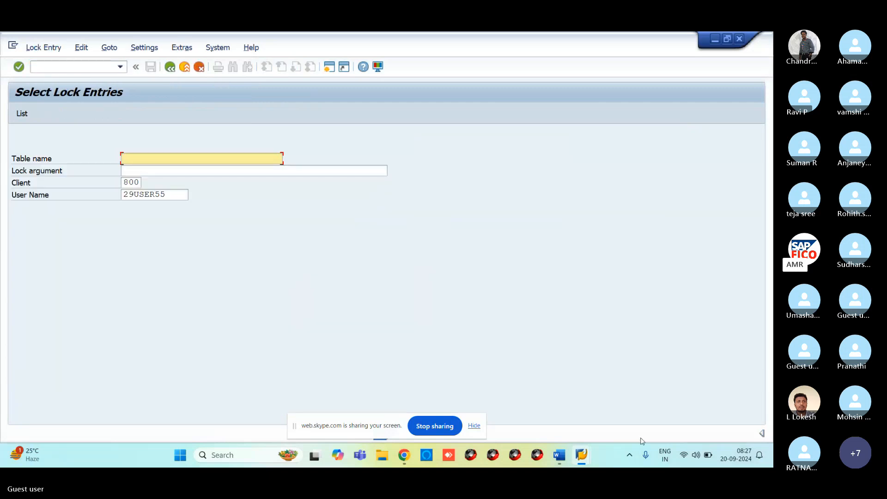
Return to the SAP Easy Access menu, glancing at the System menu without choosing anything.
mouse_move(578, 465)
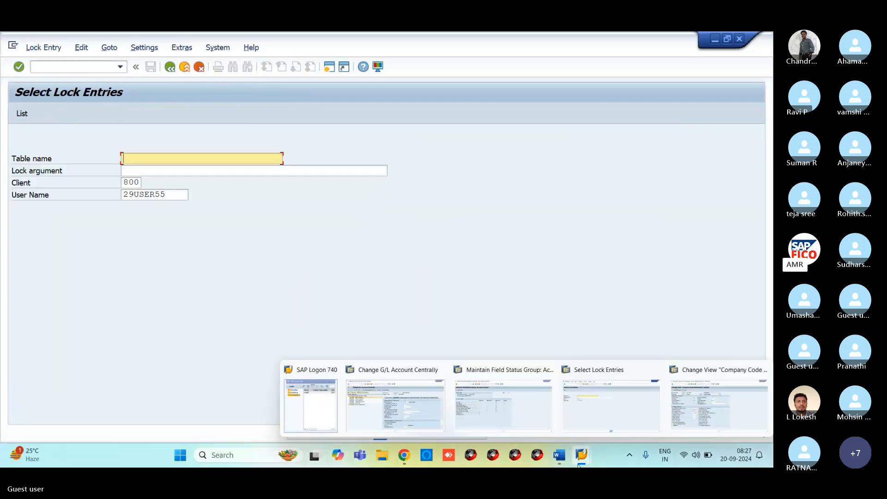
click(649, 408)
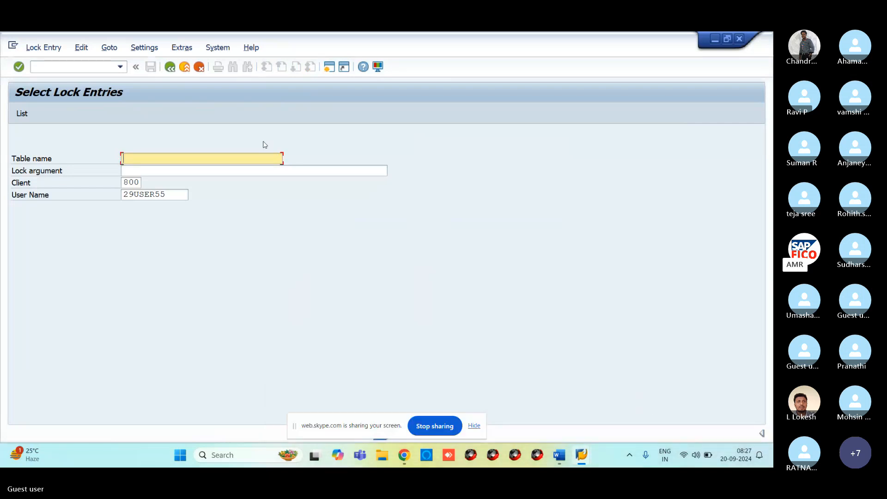
click(169, 68)
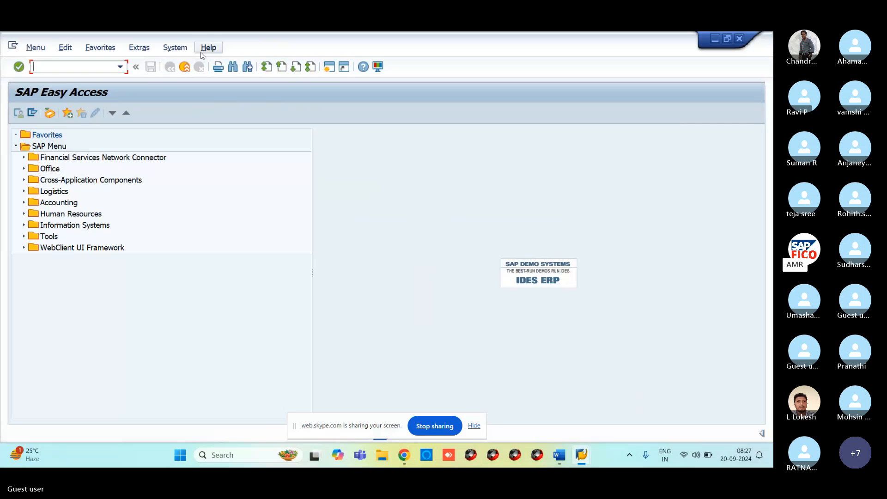
click(174, 47)
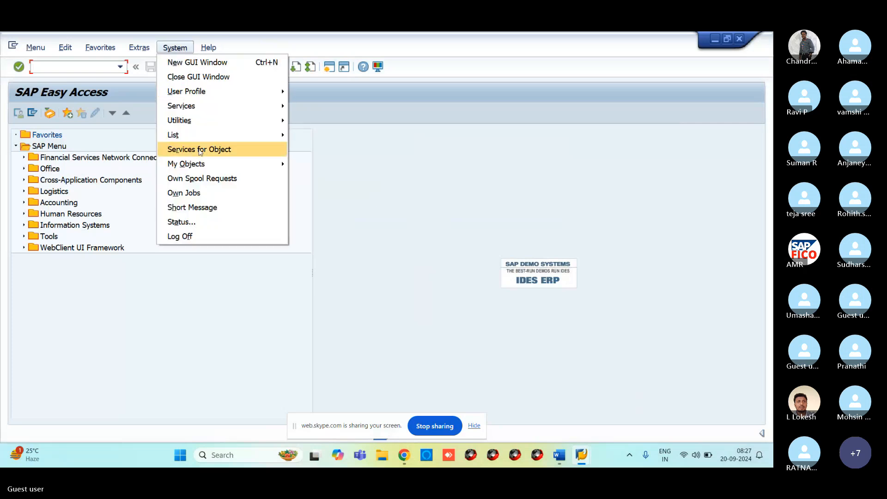
click(392, 193)
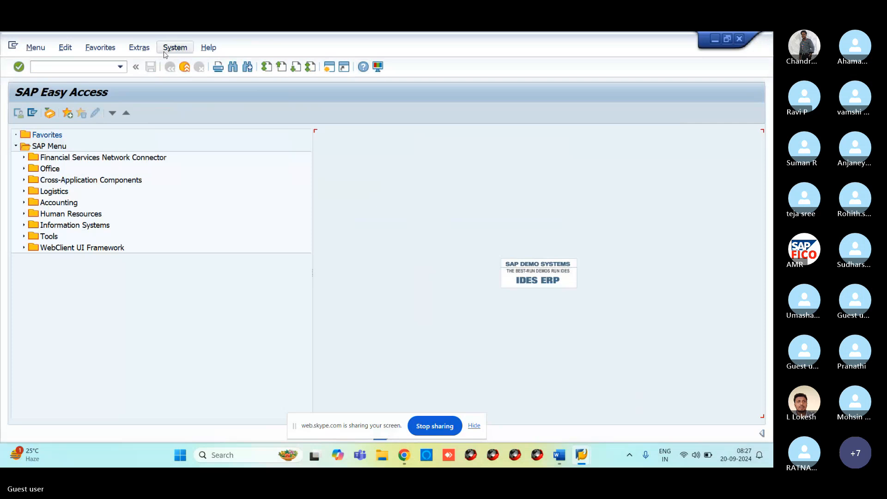
Rerun OBD4 to reopen the G/L account groups table, which reports locked data again.
click(585, 463)
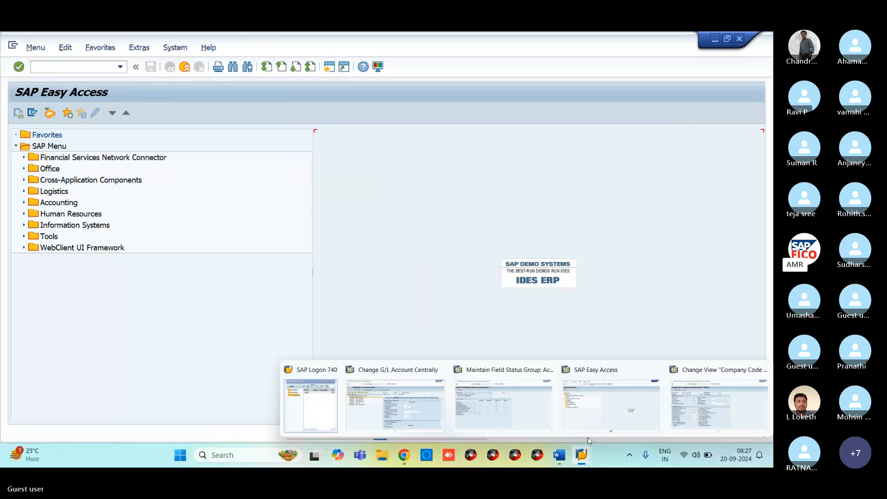
click(50, 67)
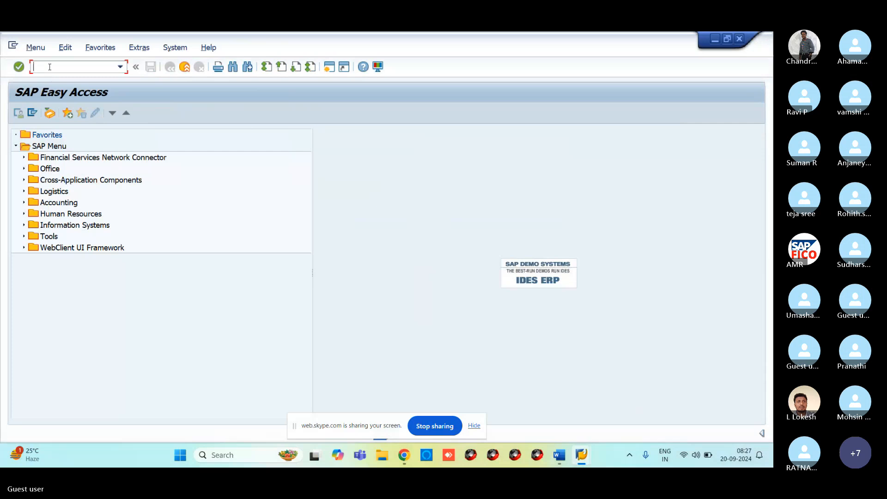
text(OBD4)
key(Return)
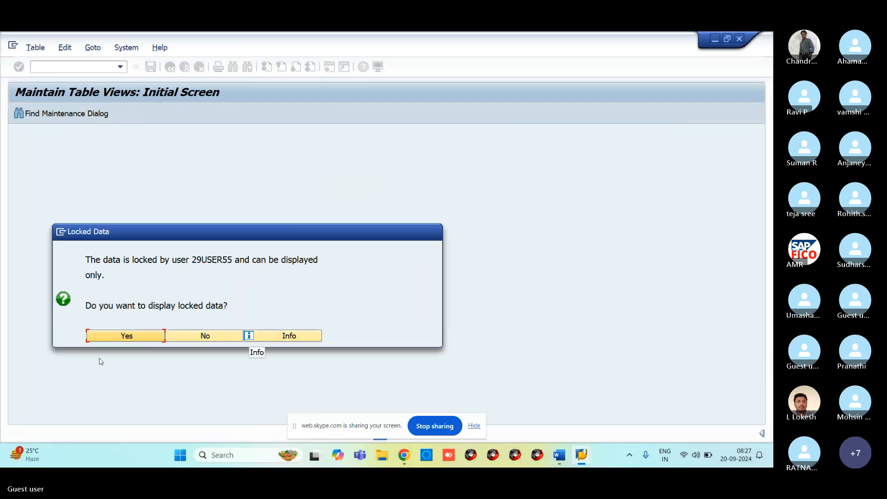
Display the locked G/L account group data read-only.
click(139, 334)
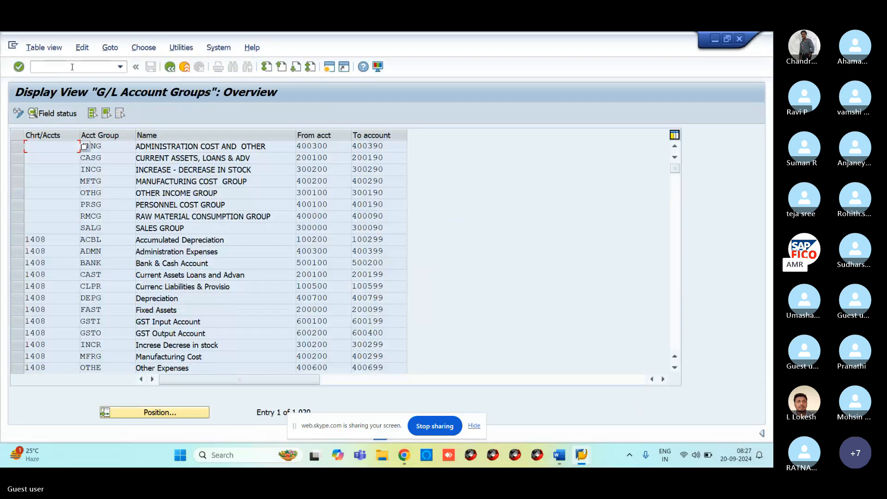
click(73, 66)
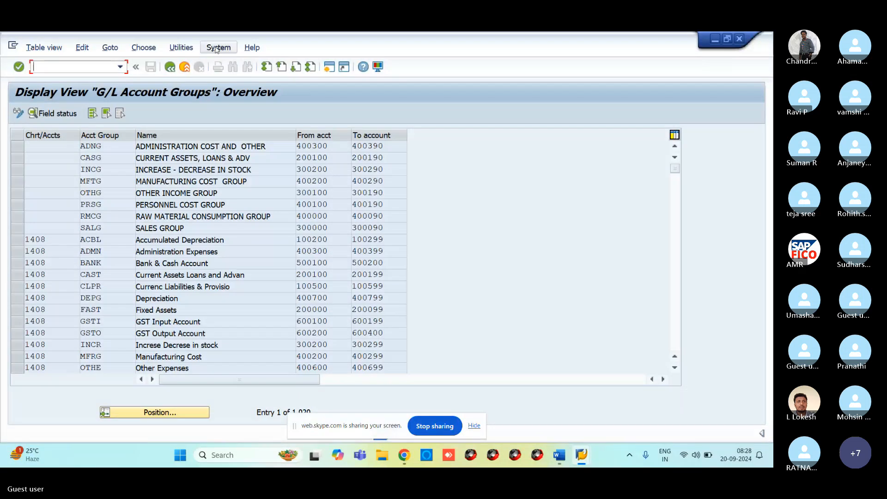
mouse_move(583, 459)
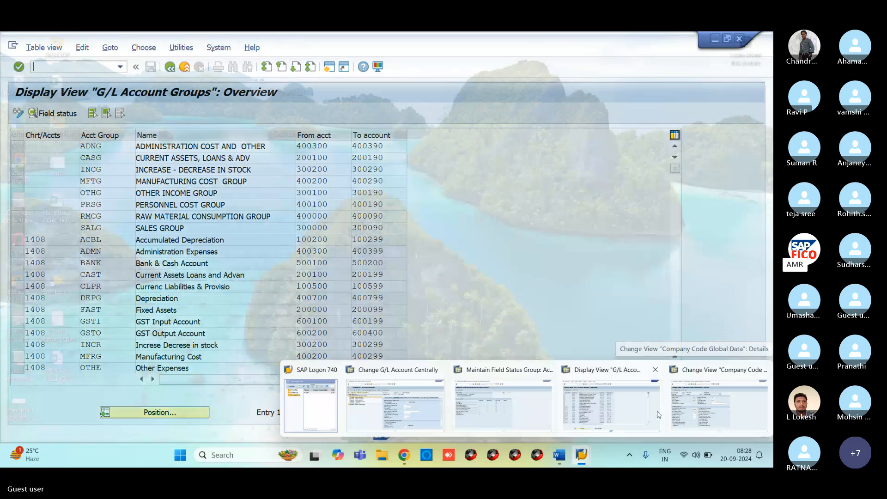
click(659, 414)
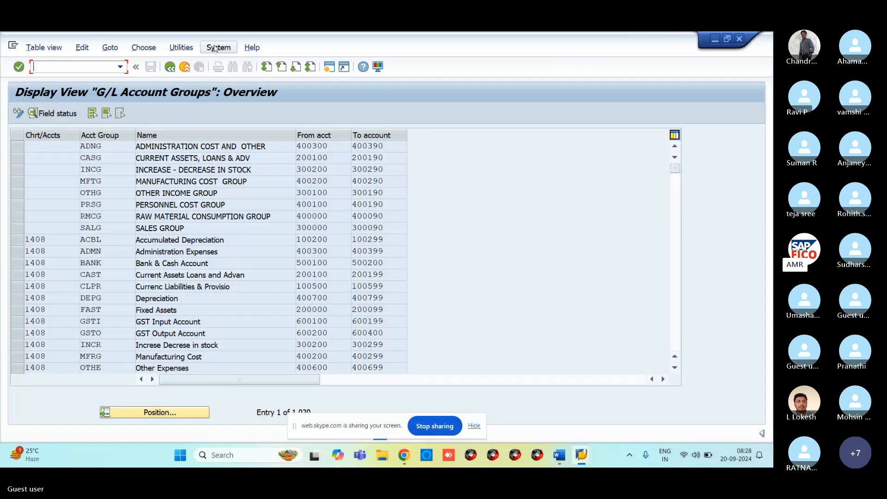
Close the Company Code Global Data and Field Status Group sessions and return to the FS00 window.
click(215, 48)
click(226, 78)
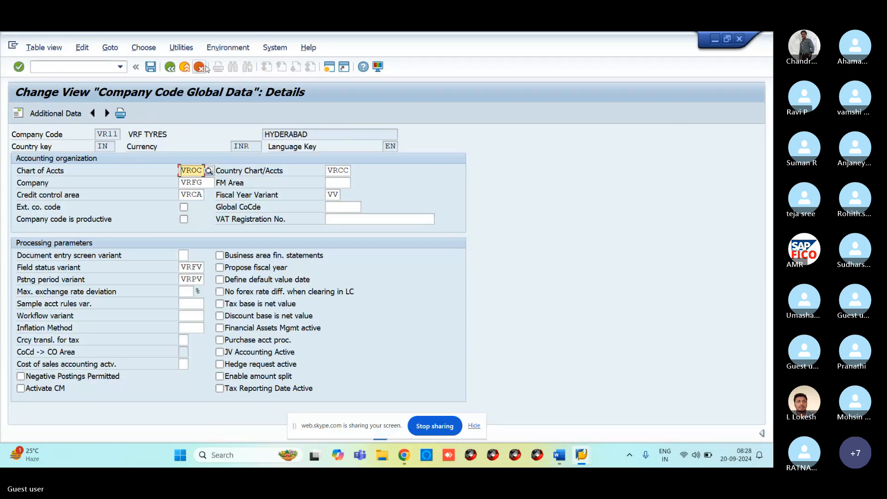
click(275, 48)
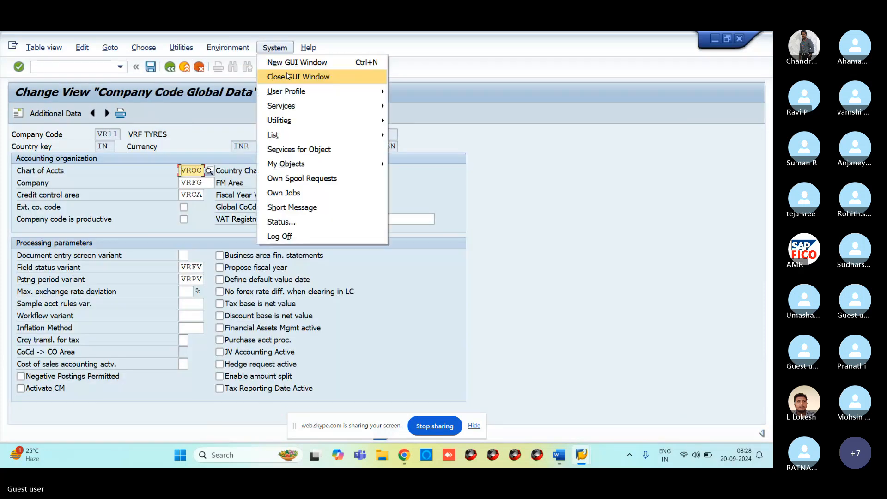
click(287, 76)
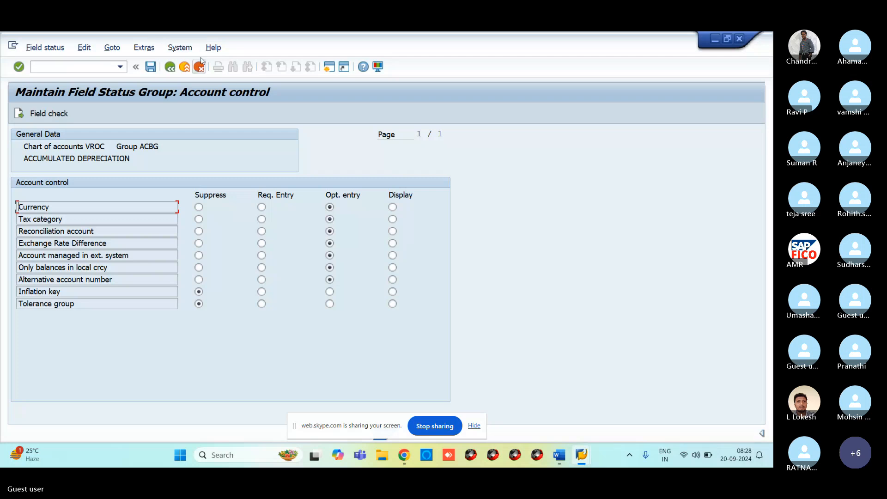
click(179, 47)
click(194, 75)
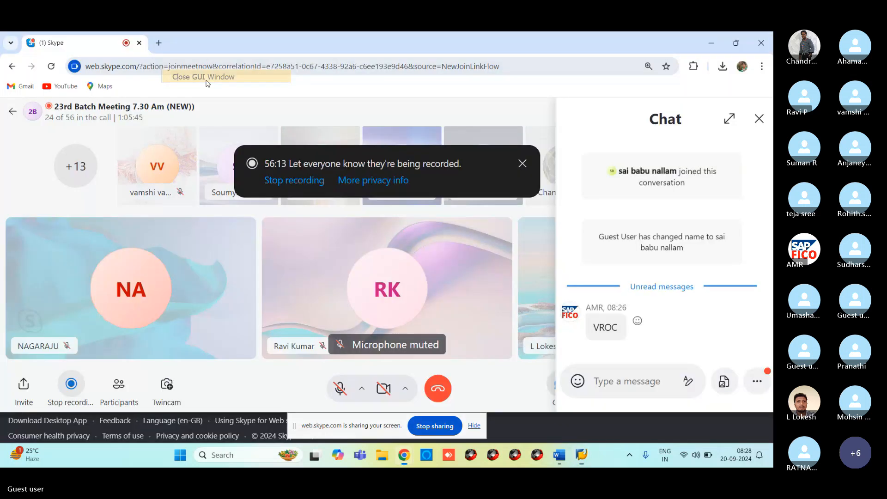
mouse_move(583, 462)
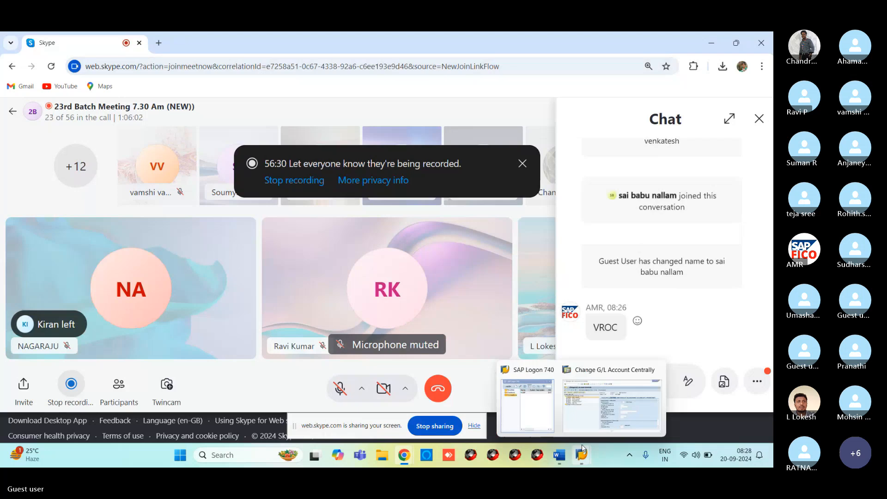
click(611, 404)
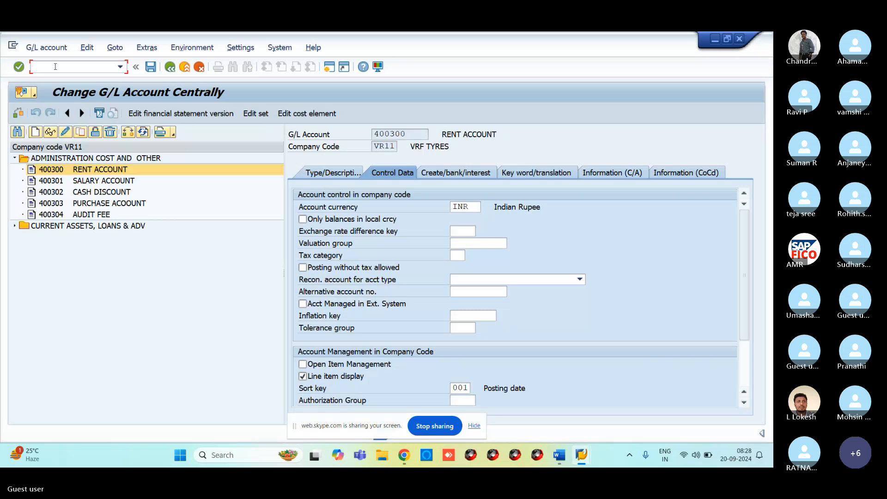
Open SM12, shorten the user name filter, and list the matching lock entries.
text(/SM12)
key(BackSpace)
key(BackSpace)
key(BackSpace)
key(BackSpace)
text(NSM12)
key(Return)
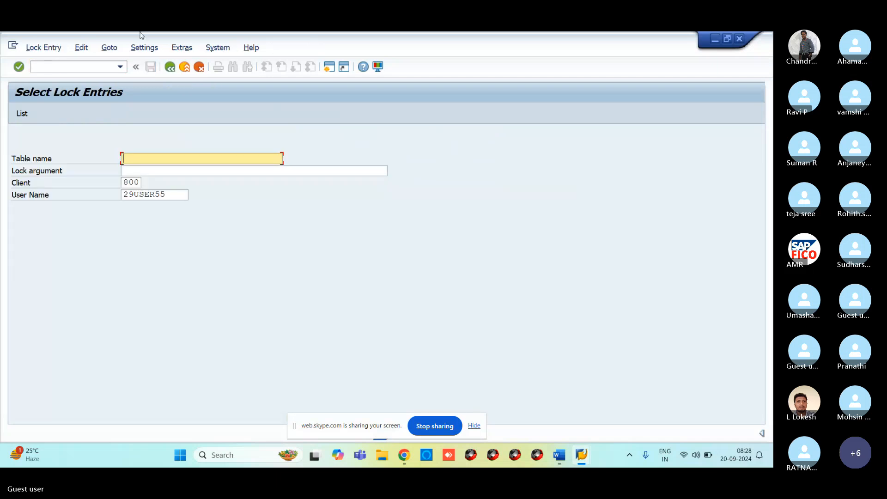
click(171, 191)
key(BackSpace)
key(BackSpace)
key(BackSpace)
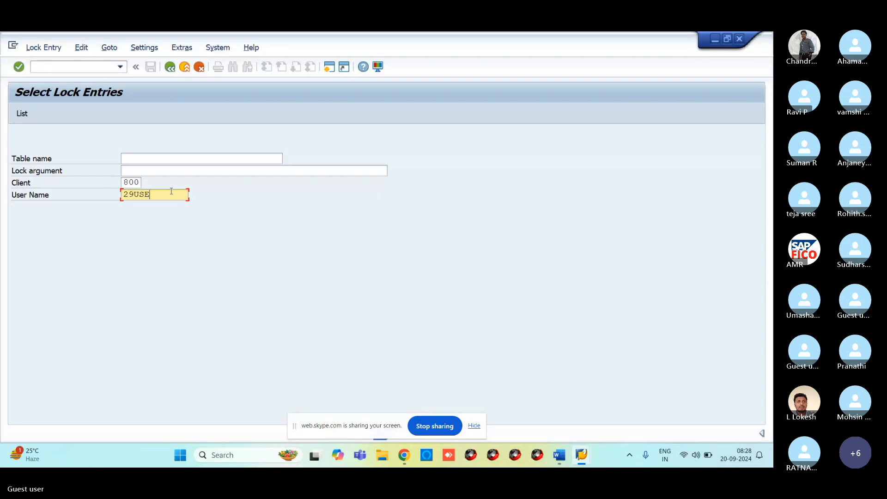
key(BackSpace)
key(BackSpace)
key(BackSpace)
key(BackSpace)
key(BackSpace)
click(22, 113)
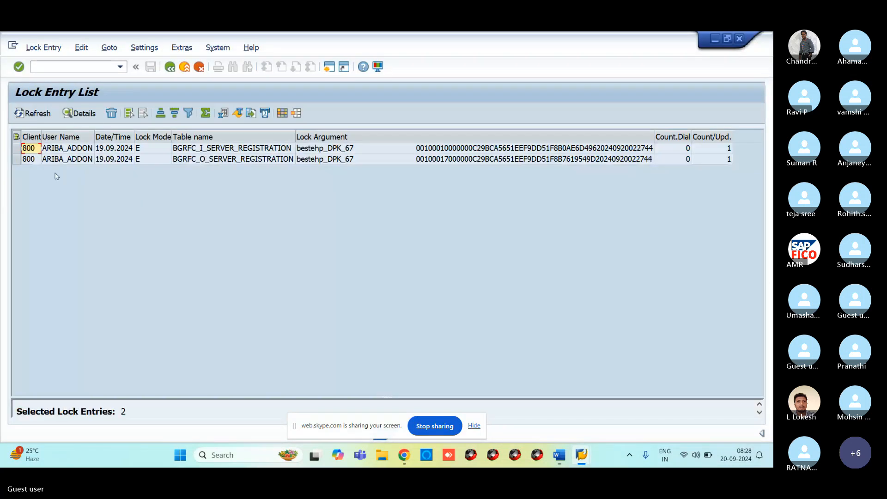
Select and delete all lock entries, confirming each deletion and refreshing until none remain.
click(17, 137)
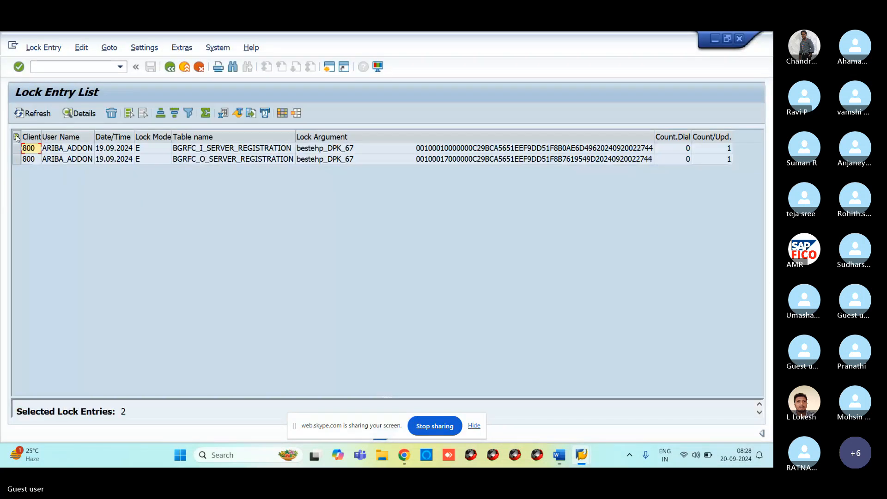
click(111, 113)
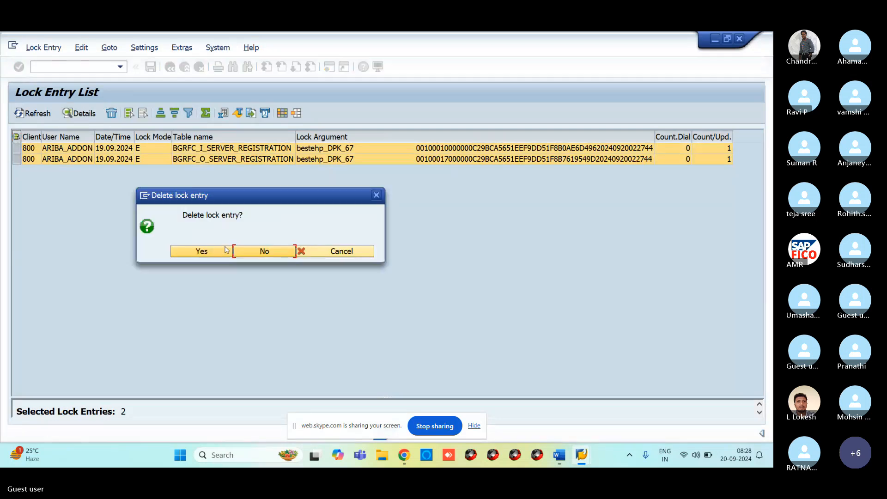
click(217, 249)
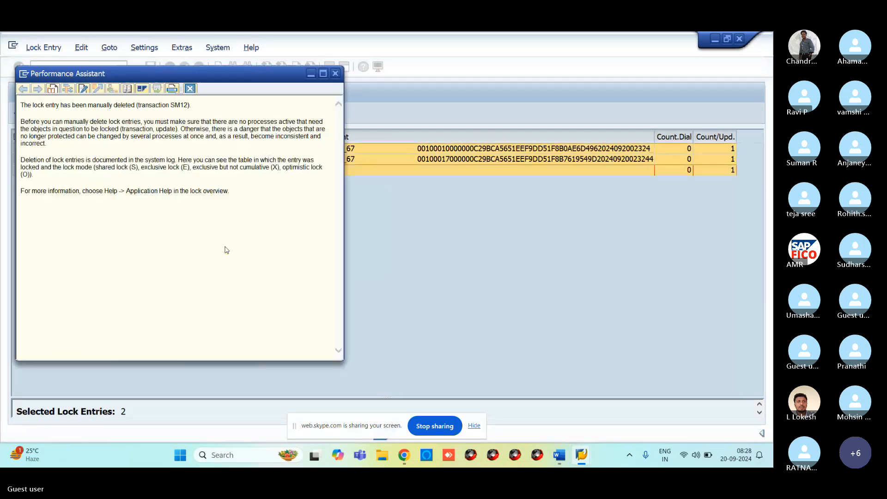
click(335, 74)
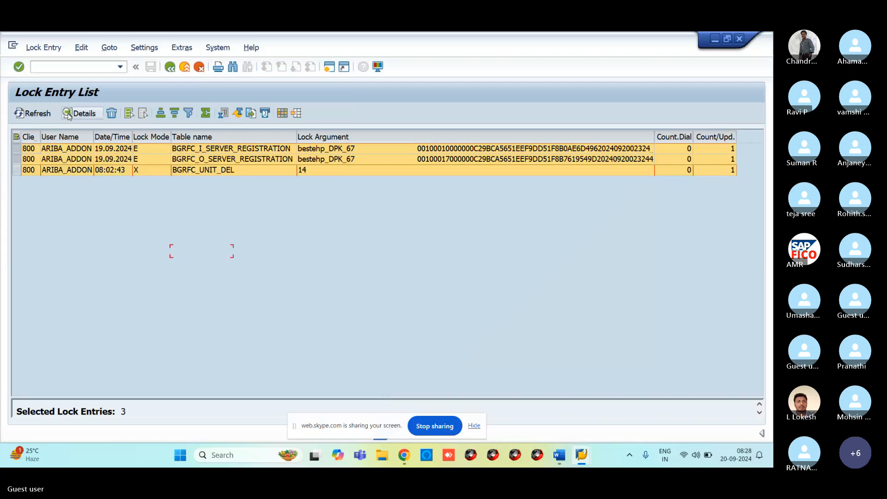
click(24, 116)
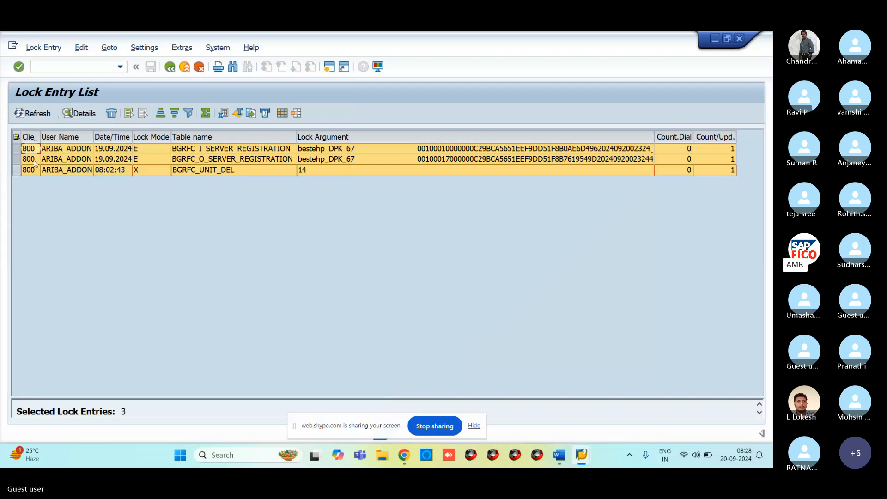
click(110, 111)
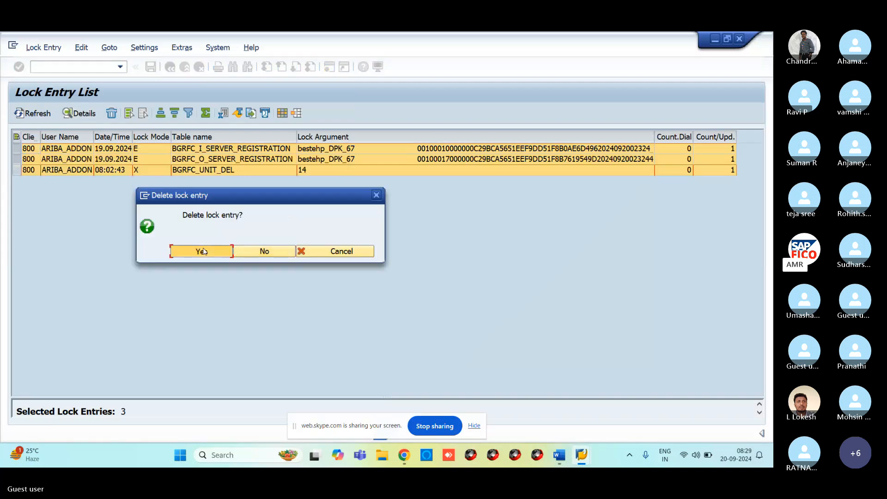
click(200, 249)
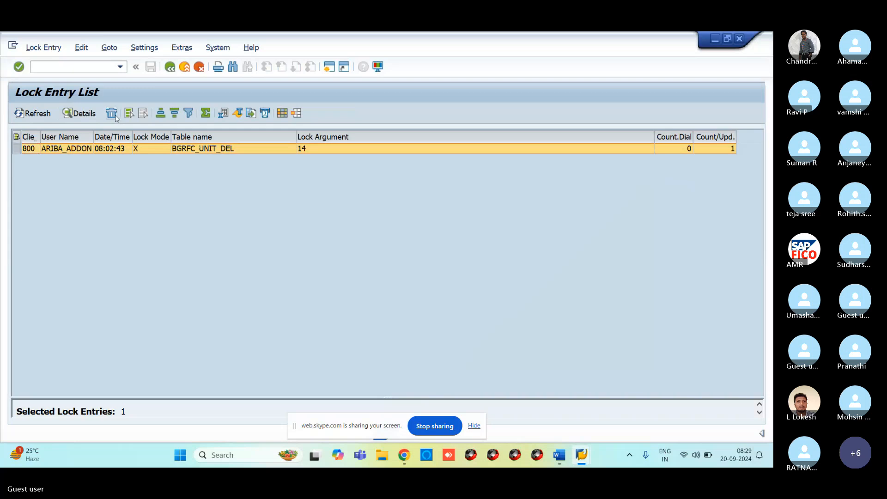
click(112, 115)
click(199, 249)
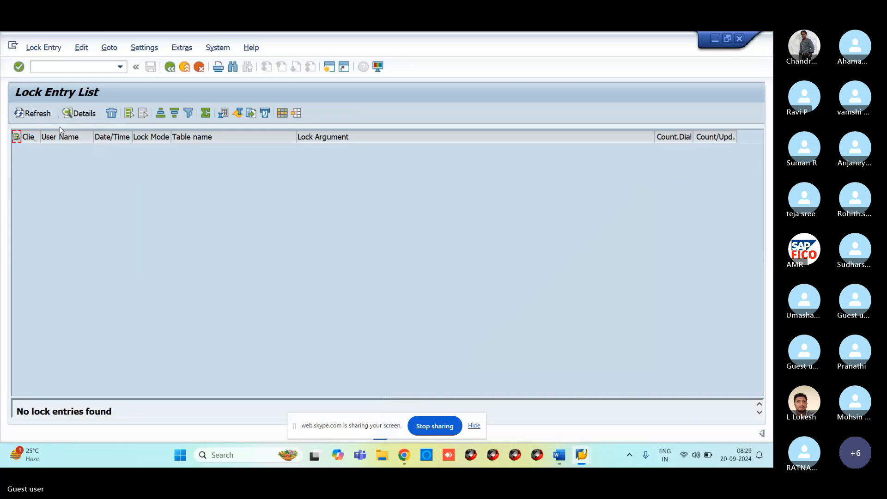
Open account 400300 RENT ACCOUNT in FS00 change mode and view its Control Data tab.
click(89, 69)
text(/NFS00)
key(Return)
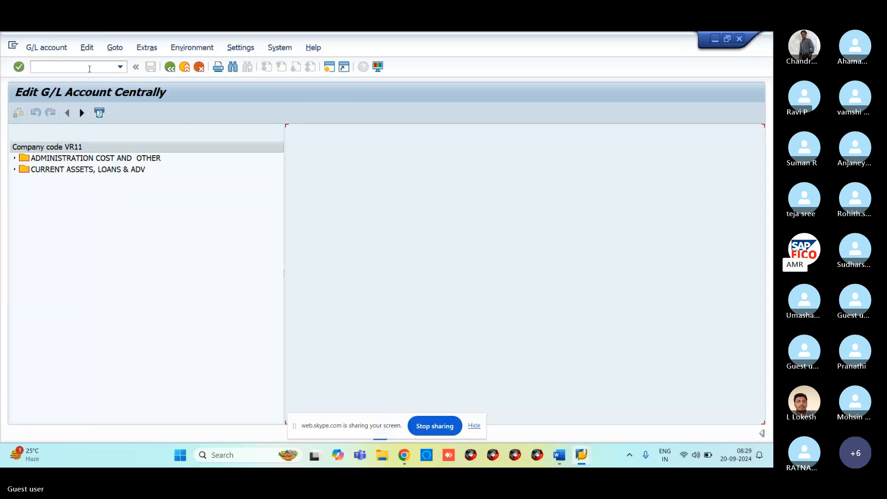
click(14, 158)
click(44, 169)
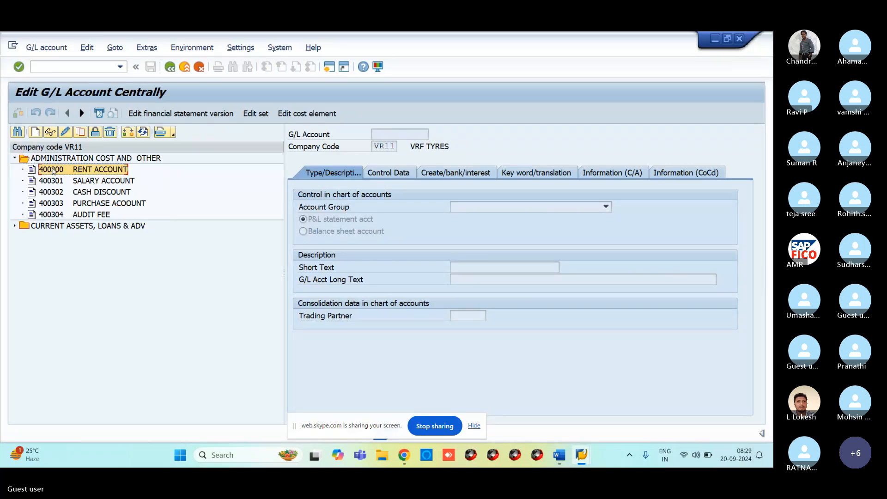
click(64, 133)
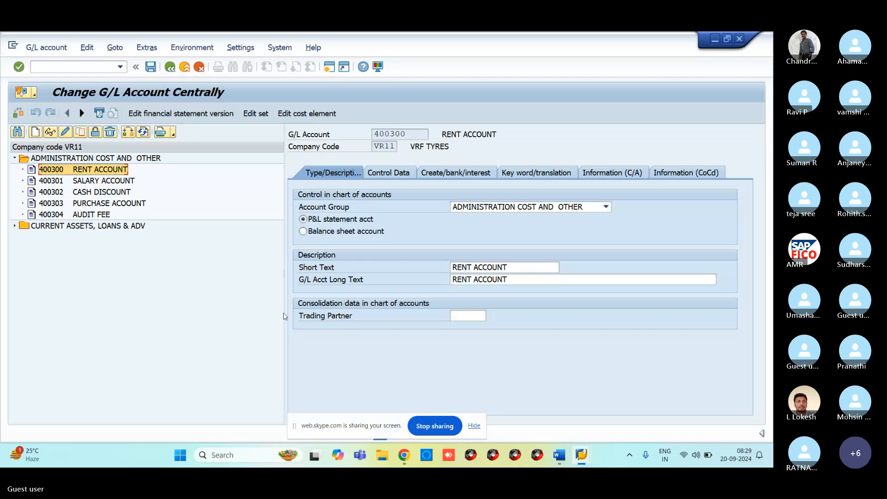
click(389, 174)
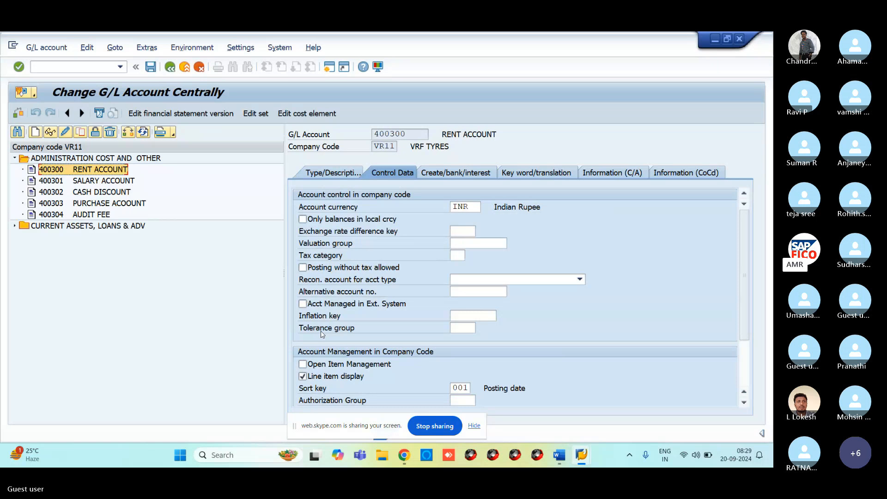
click(330, 67)
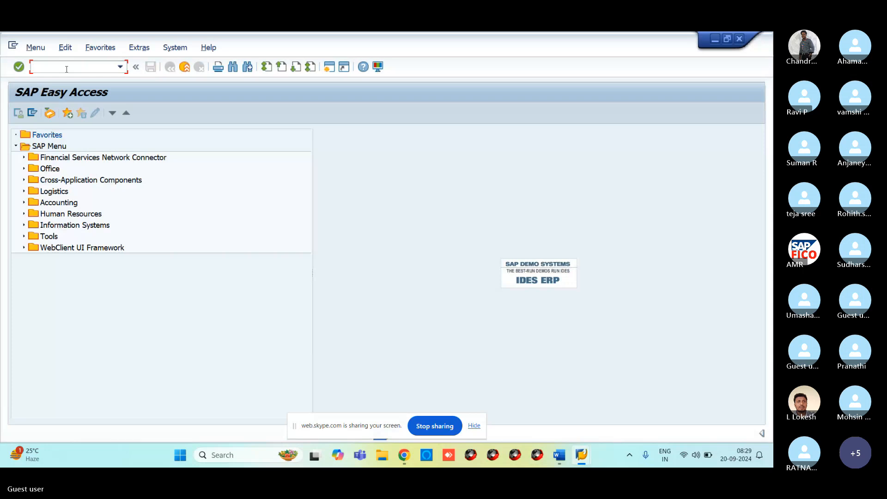
Run OB04, position the account group table on chart VROC, and select group ADNG.
text(OB)
text(04)
key(Return)
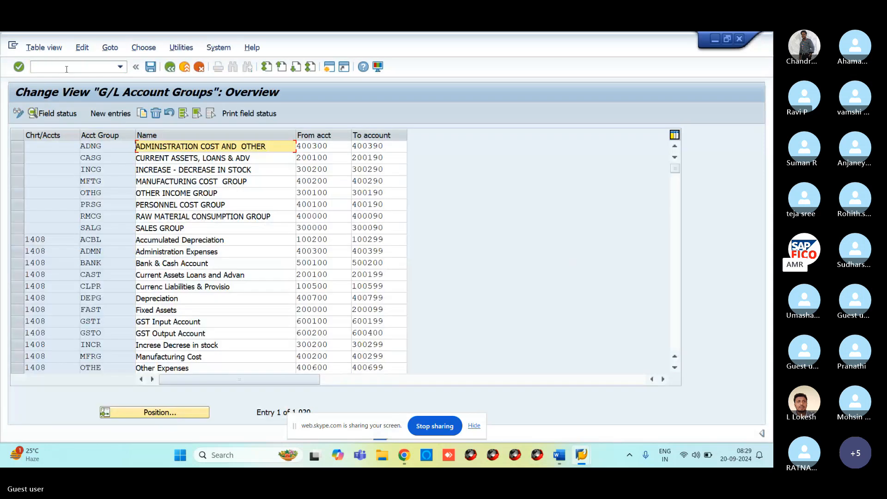
click(161, 412)
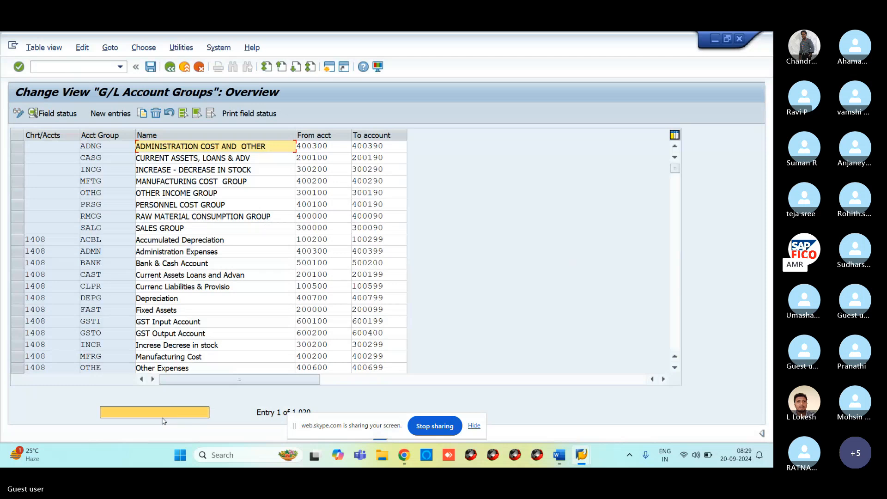
text(V)
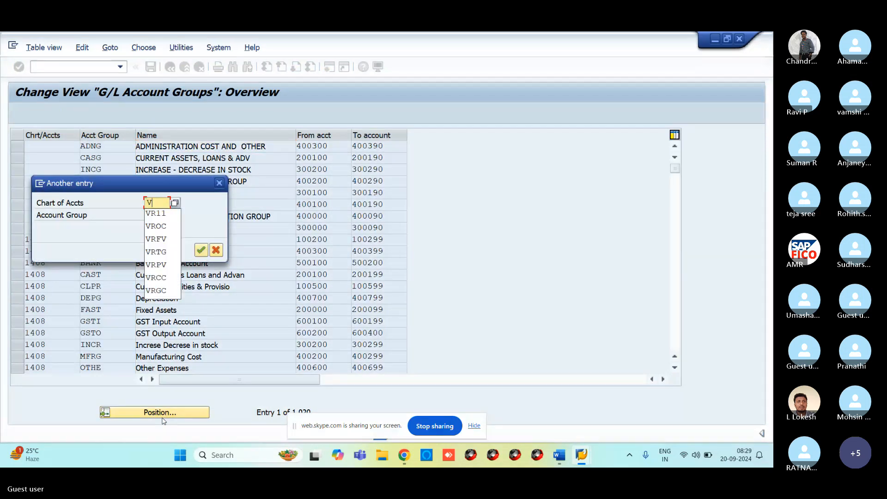
key(Down)
key(Down)
key(Return)
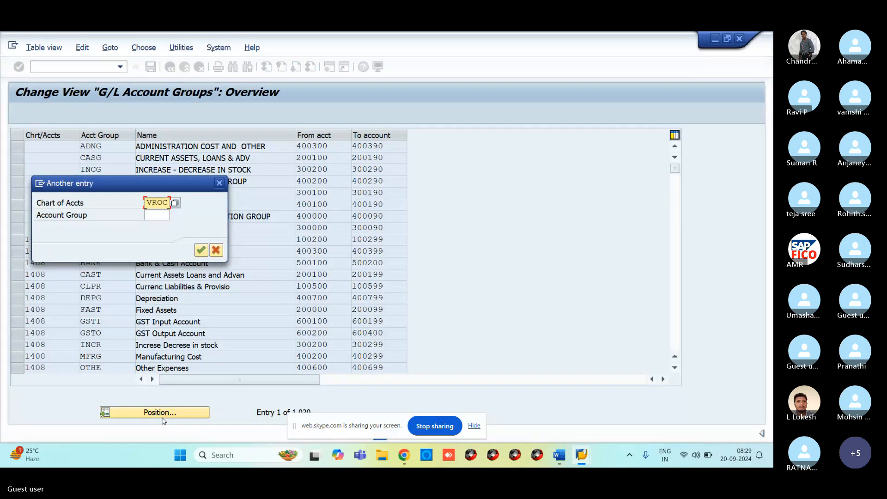
key(Return)
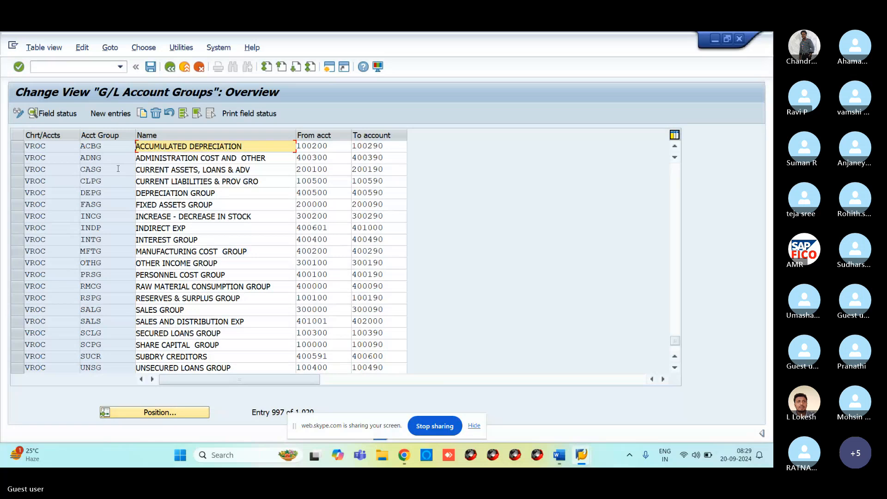
click(24, 159)
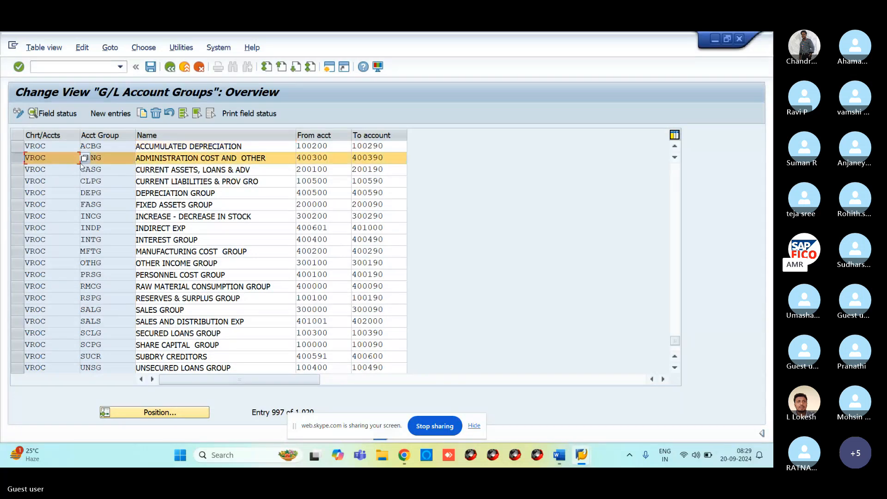
Set ADNG's Account control Inflation key and Tolerance group to Suppress and save to a customizing request.
click(49, 115)
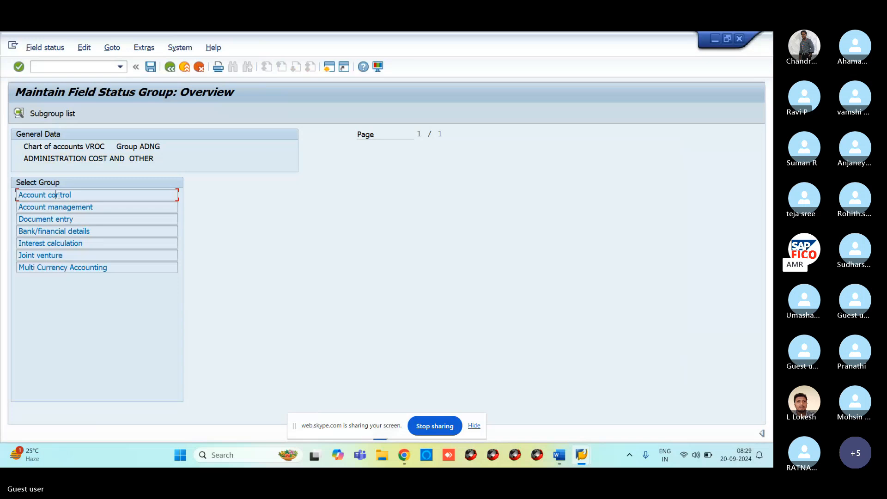
double_click(58, 194)
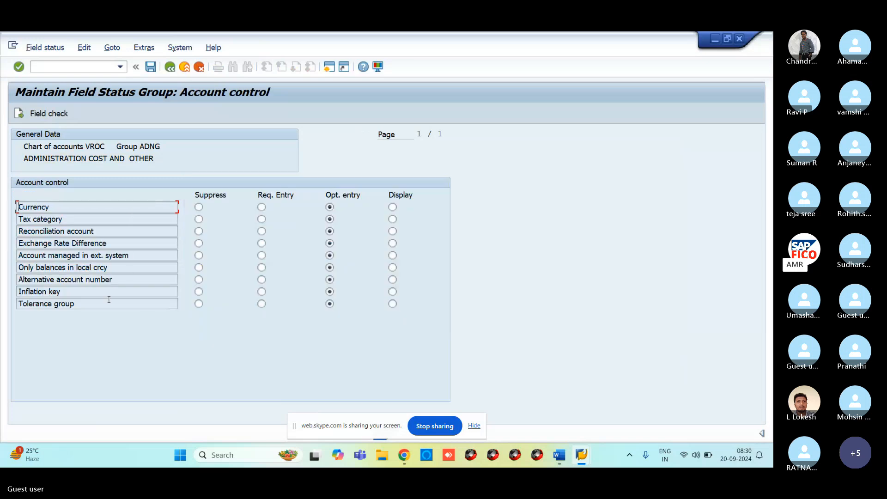
click(198, 292)
click(198, 303)
click(150, 67)
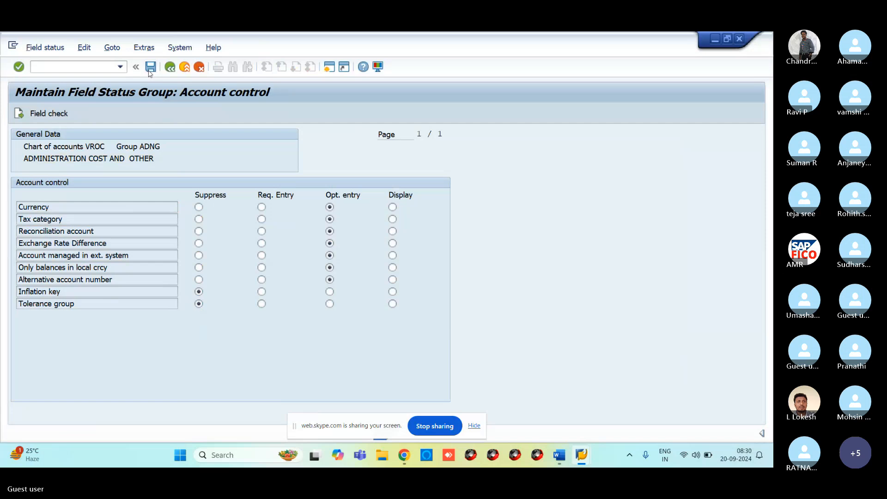
click(240, 241)
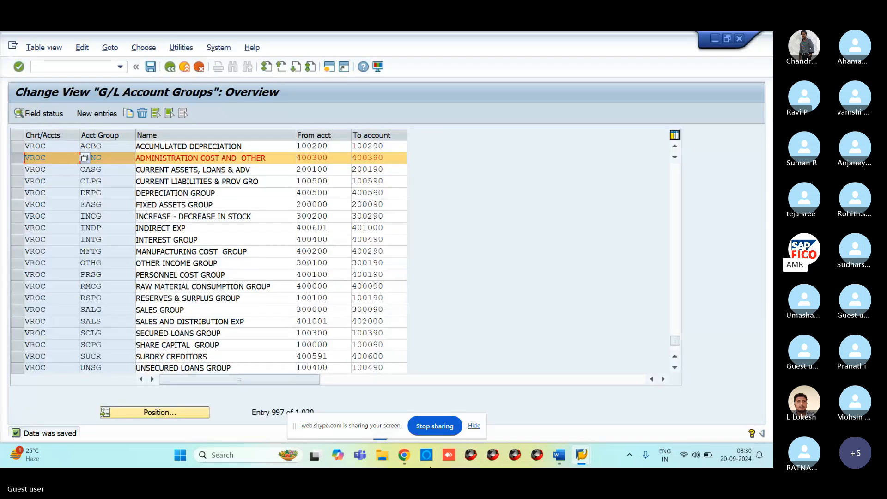
Reopen 400300 RENT ACCOUNT via /NFS00 and check its control data lacks Inflation key and Tolerance group.
mouse_move(581, 455)
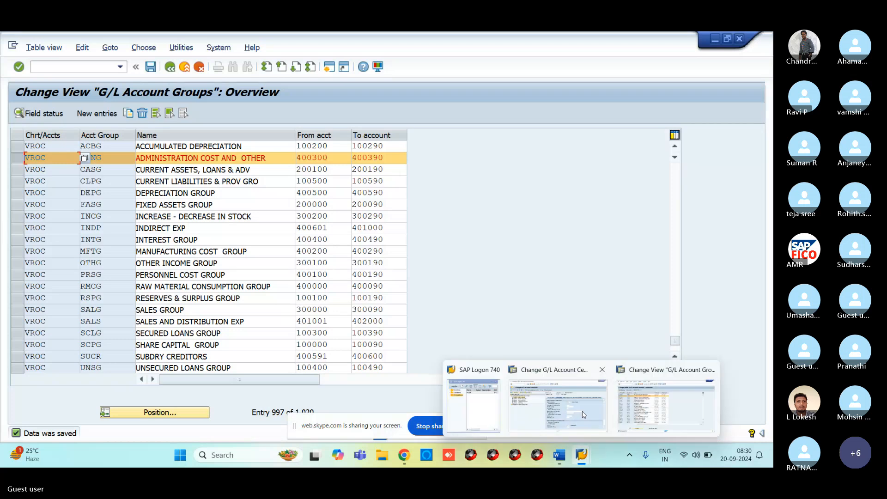
click(557, 405)
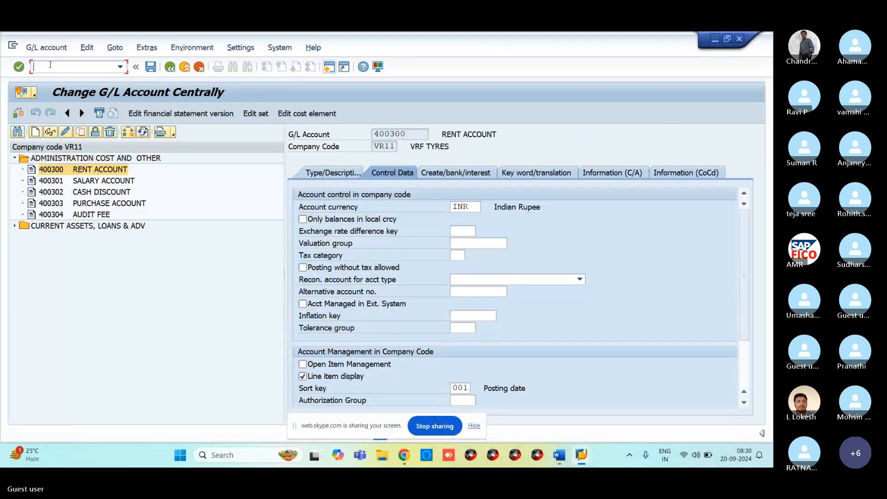
text(/N)
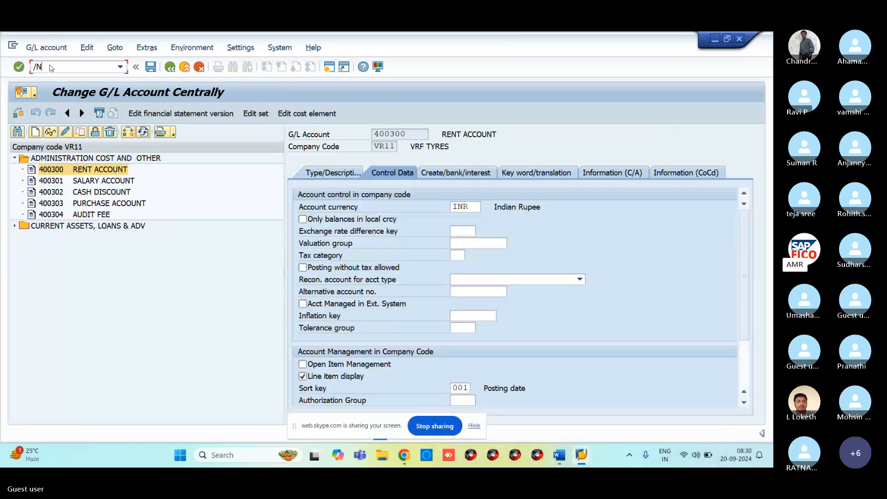
text(FS00)
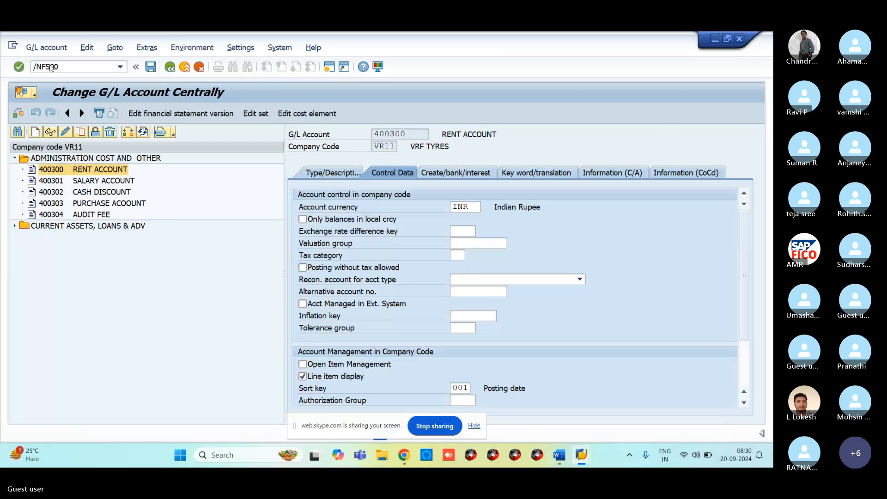
key(Return)
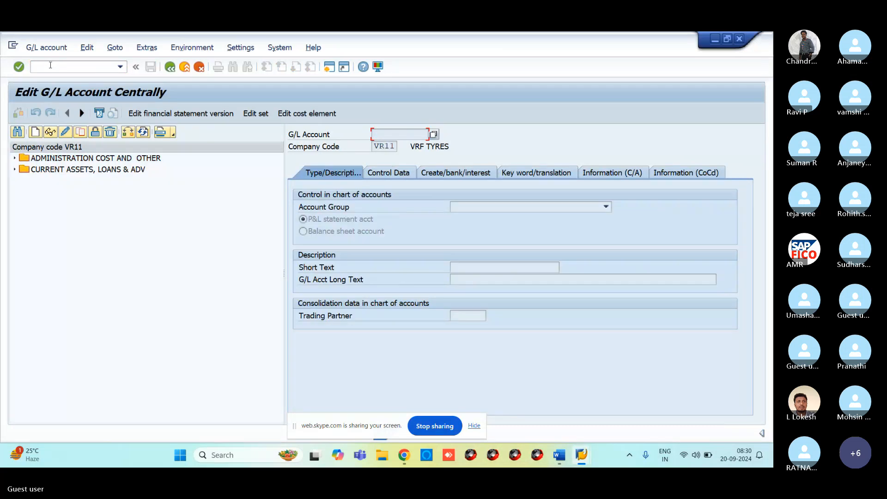
click(15, 159)
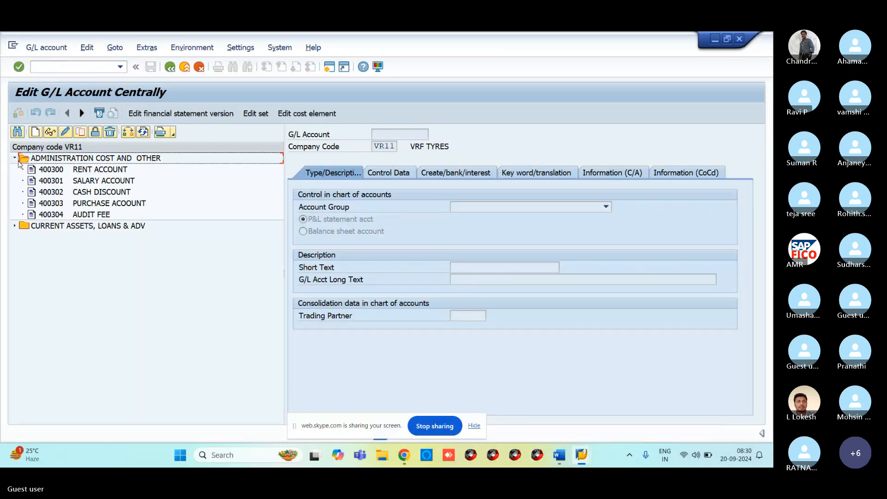
click(46, 170)
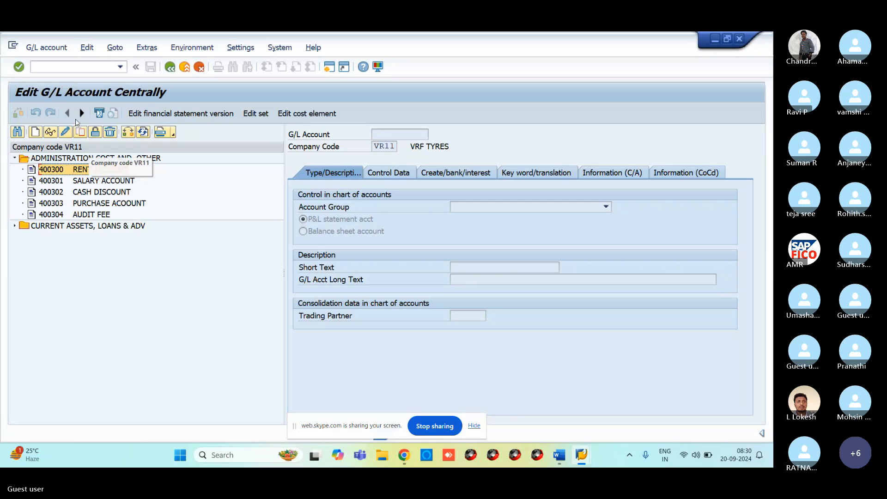
double_click(115, 169)
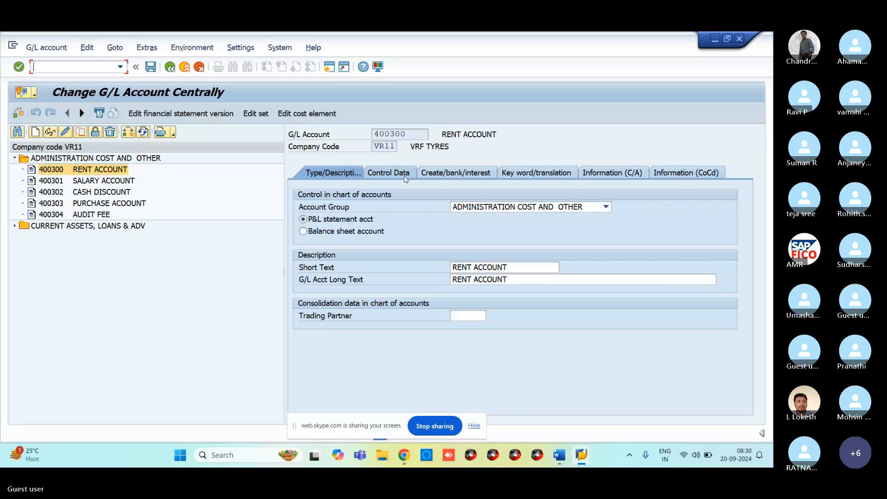
click(388, 172)
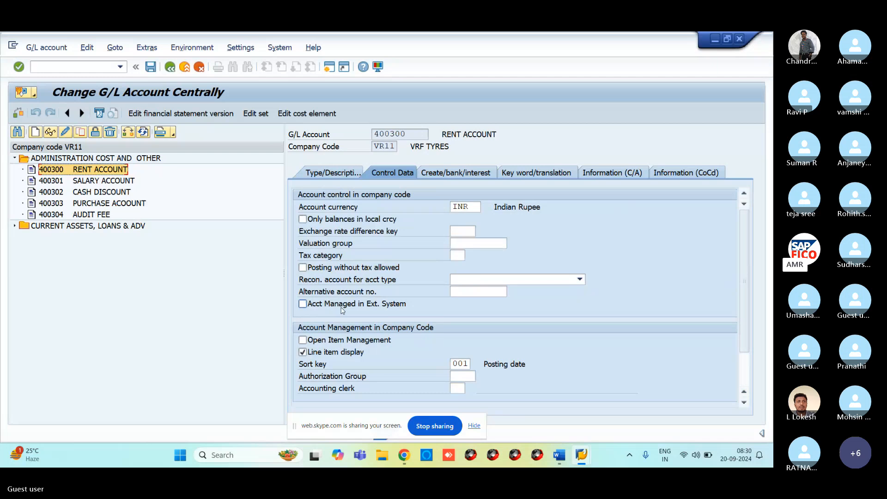
Set ADNG's Account control Inflation key and Tolerance group back to Opt. entry and save.
mouse_move(581, 457)
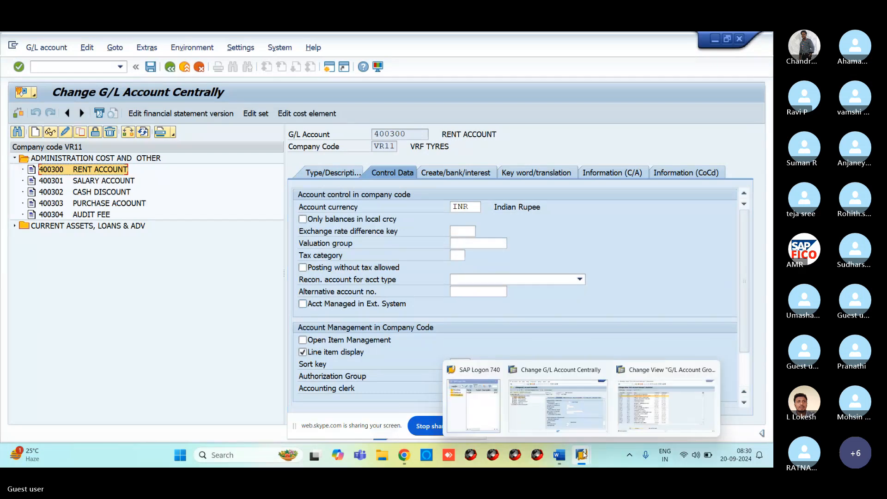
click(665, 397)
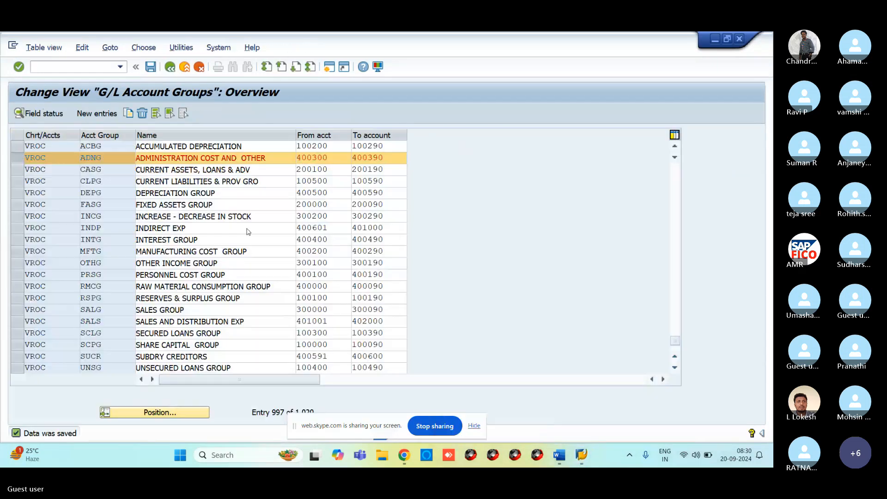
click(56, 114)
double_click(54, 194)
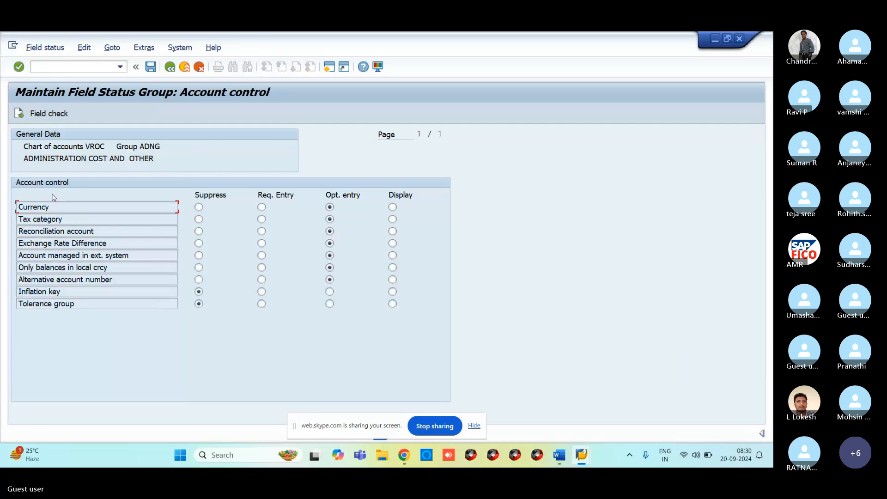
click(330, 291)
click(330, 303)
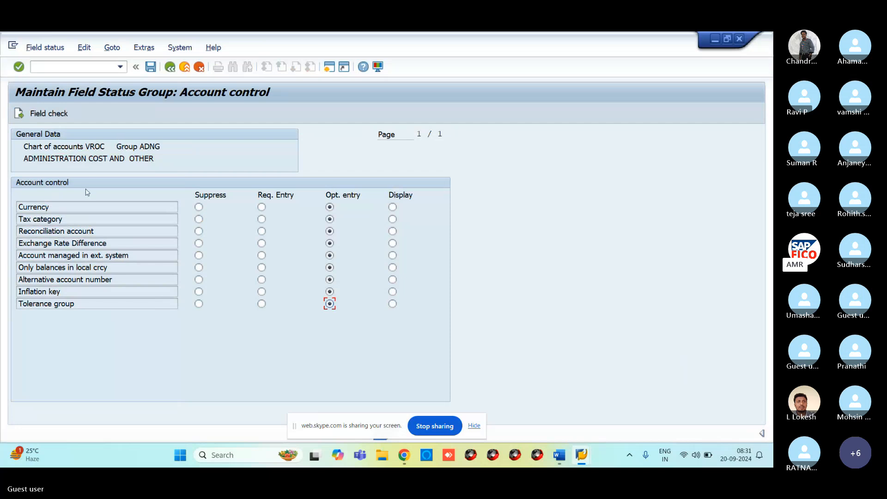
click(151, 73)
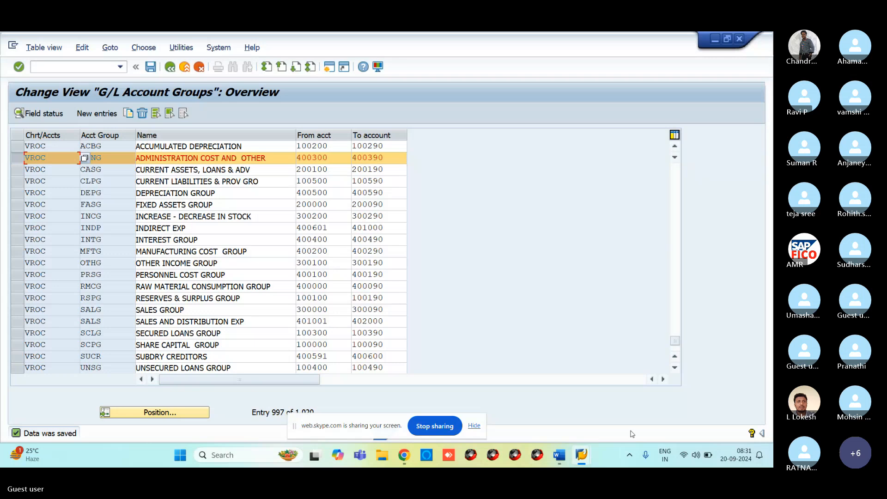
Reopen 400300 RENT ACCOUNT in change mode and confirm Inflation key and Tolerance group reappear in Control Data.
click(585, 459)
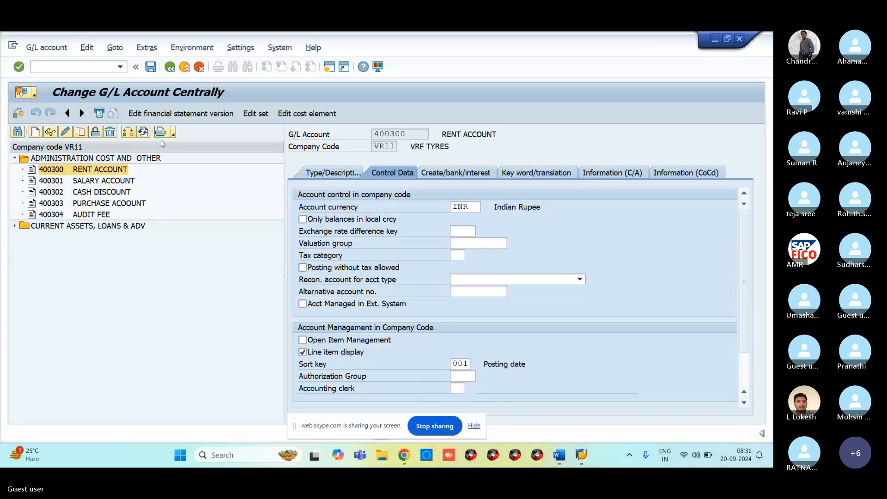
click(79, 68)
text(/NFS00)
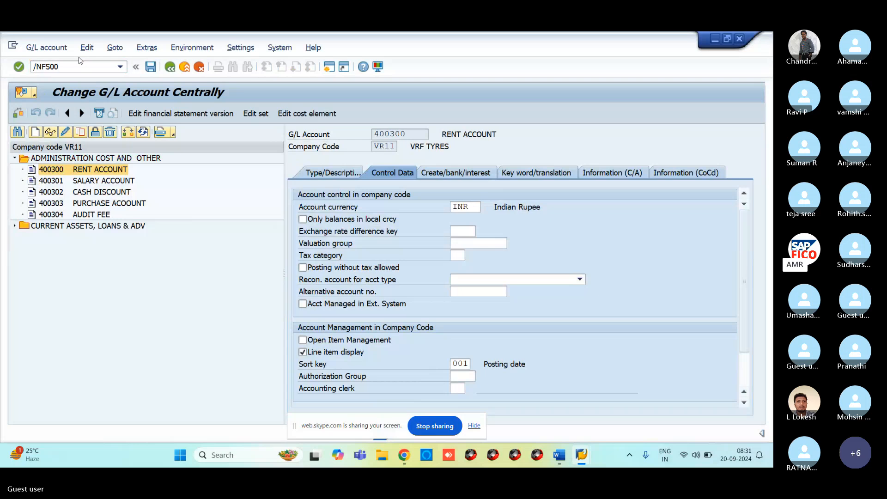
key(Return)
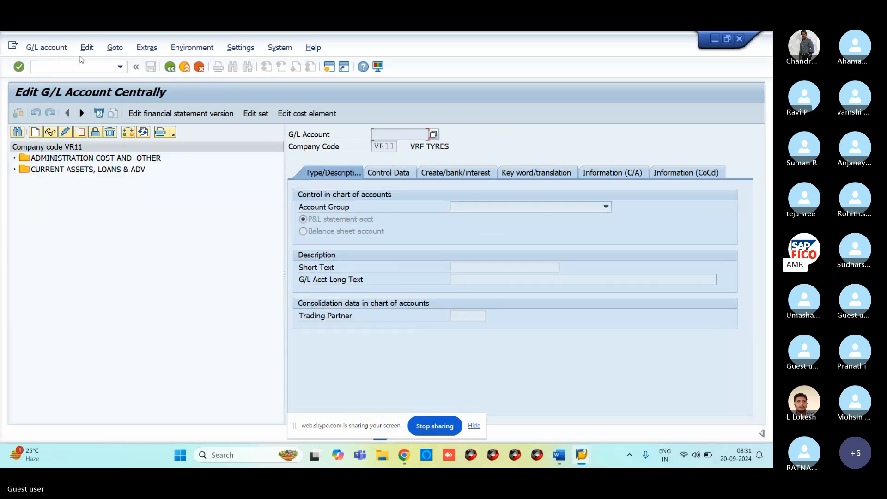
click(14, 158)
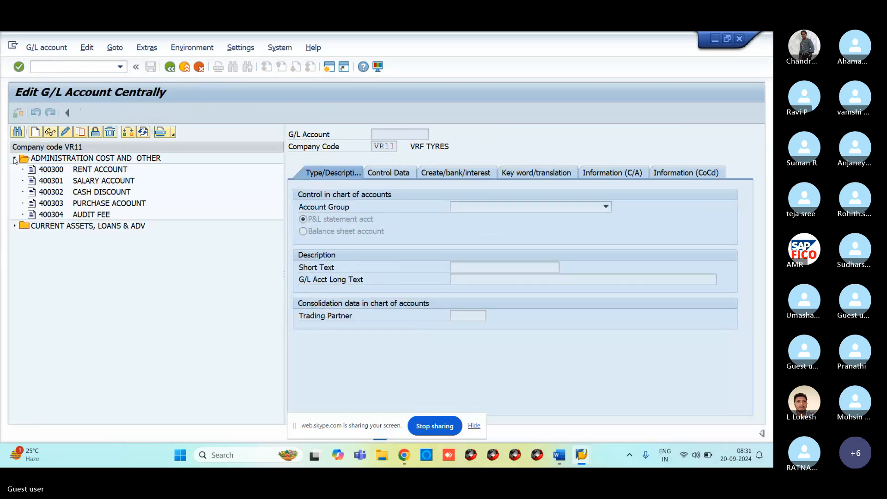
click(50, 170)
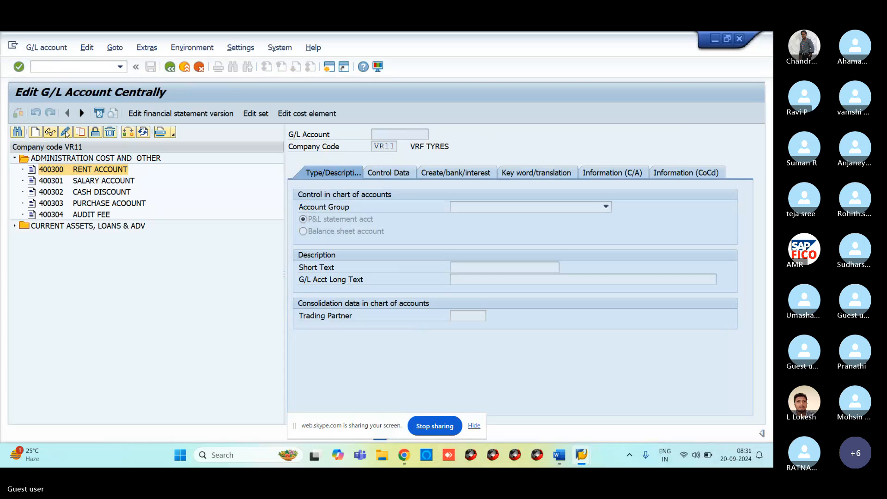
click(66, 132)
click(388, 173)
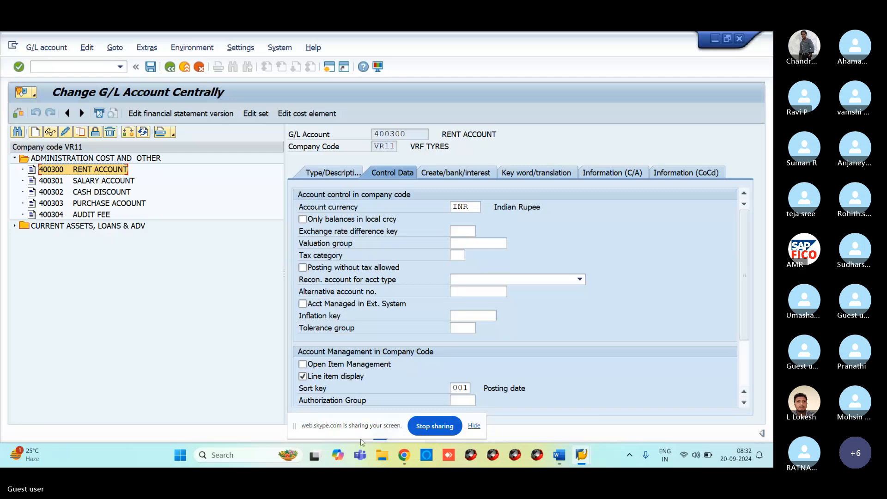
Open the field status settings for account group ADNG, ADMINISTRATION COST AND OTHER, in the G/L account groups overview.
mouse_move(584, 457)
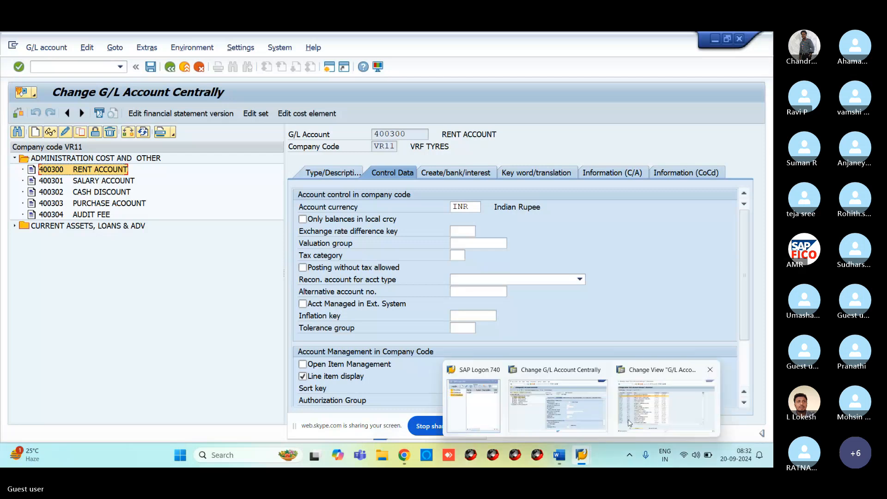
click(711, 402)
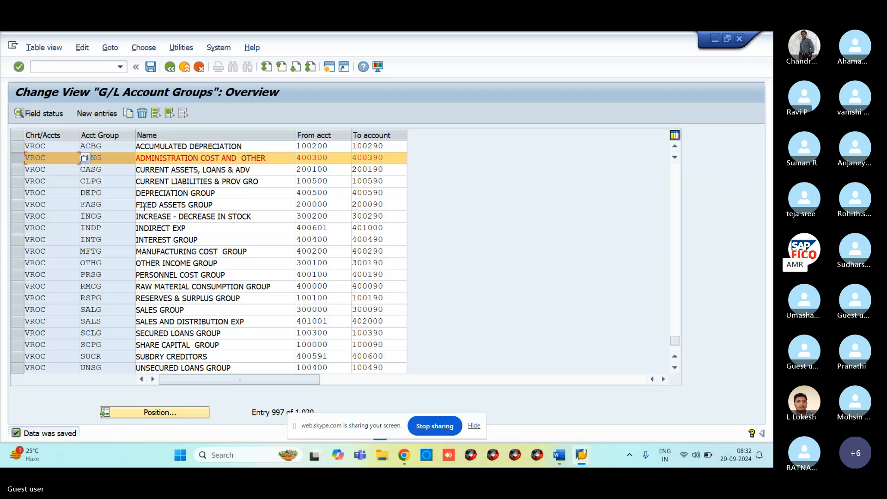
click(14, 171)
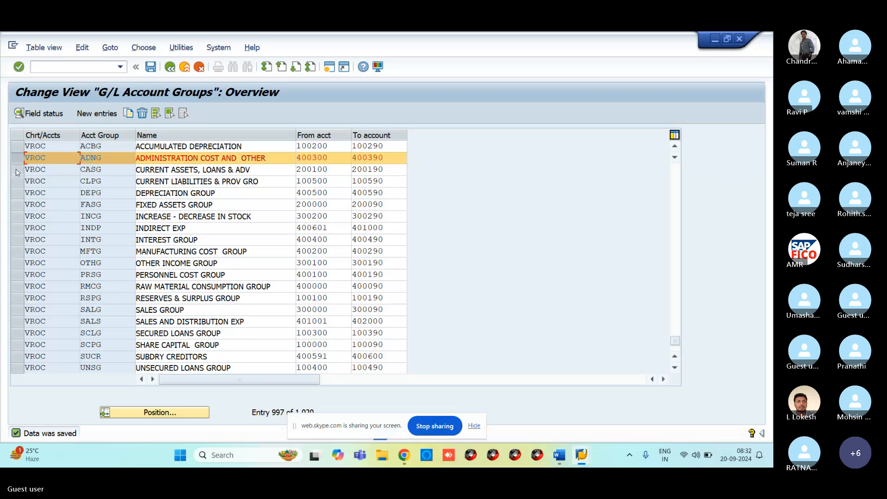
click(19, 160)
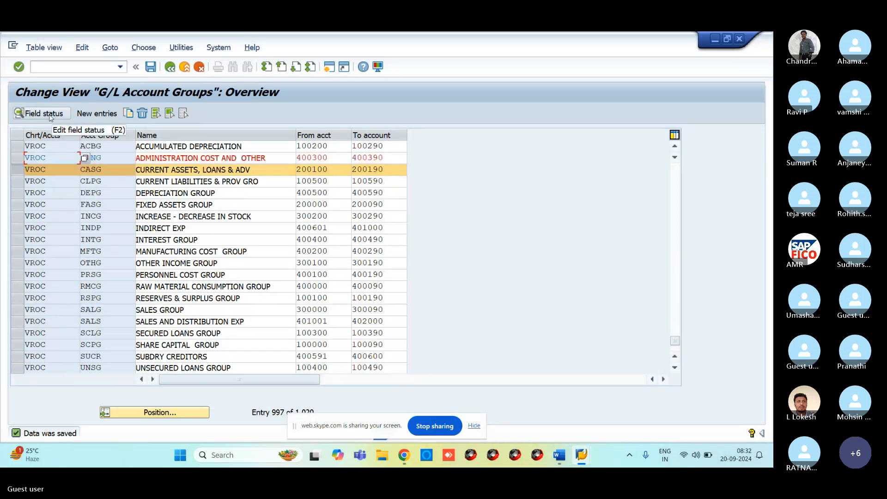
click(50, 116)
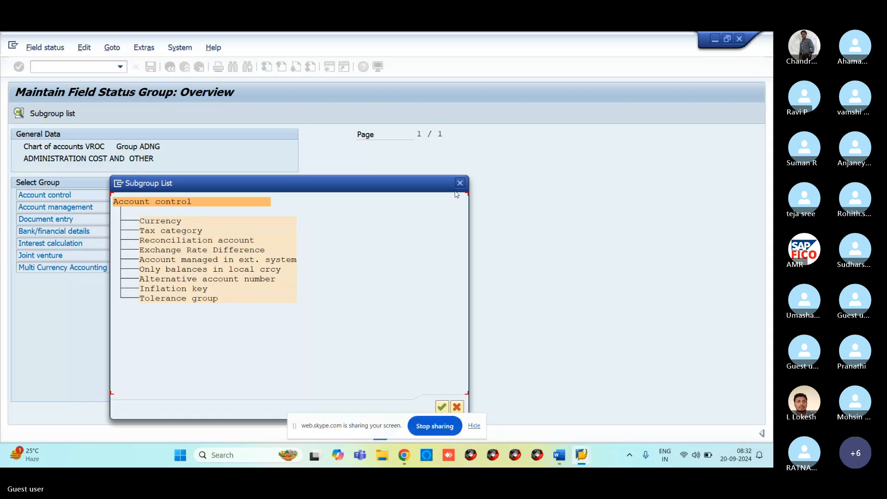
click(458, 185)
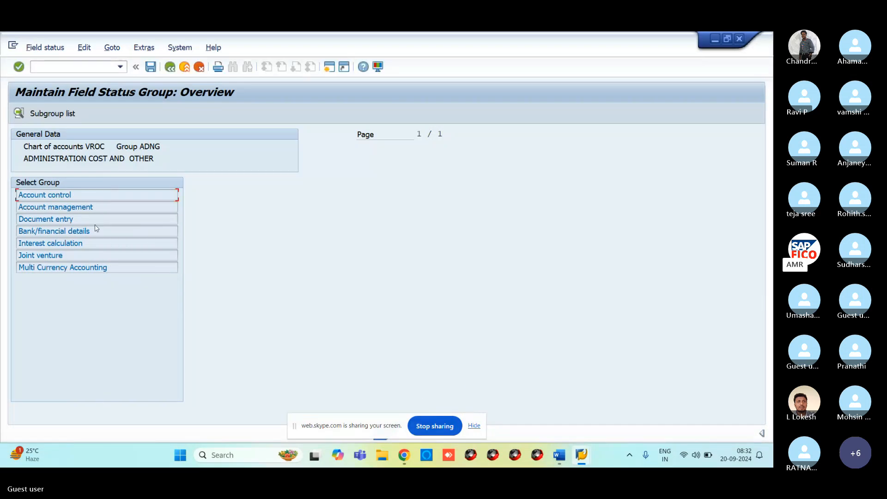
Under Account control, set Inflation key and Tolerance group to Suppress, then back out to the groups list.
double_click(51, 196)
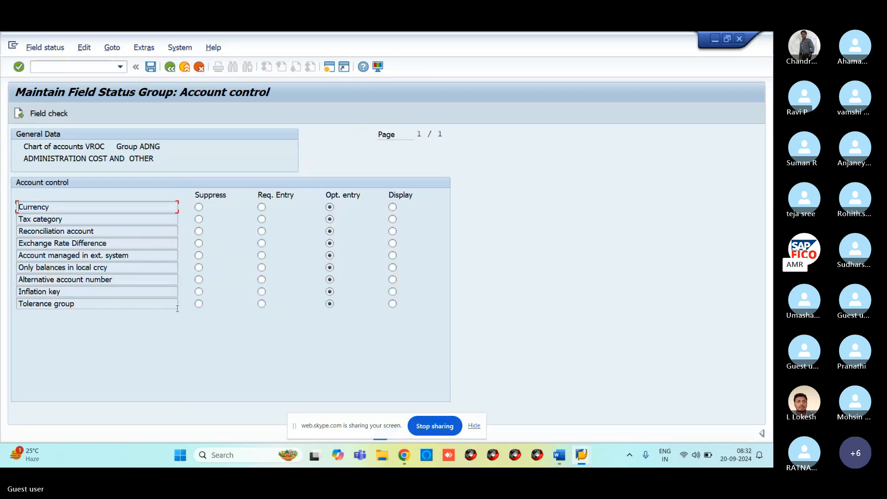
click(199, 291)
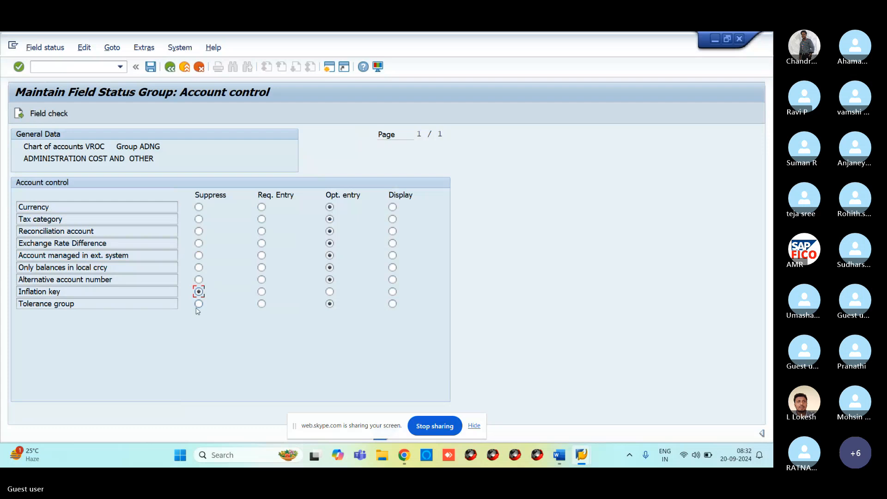
click(199, 305)
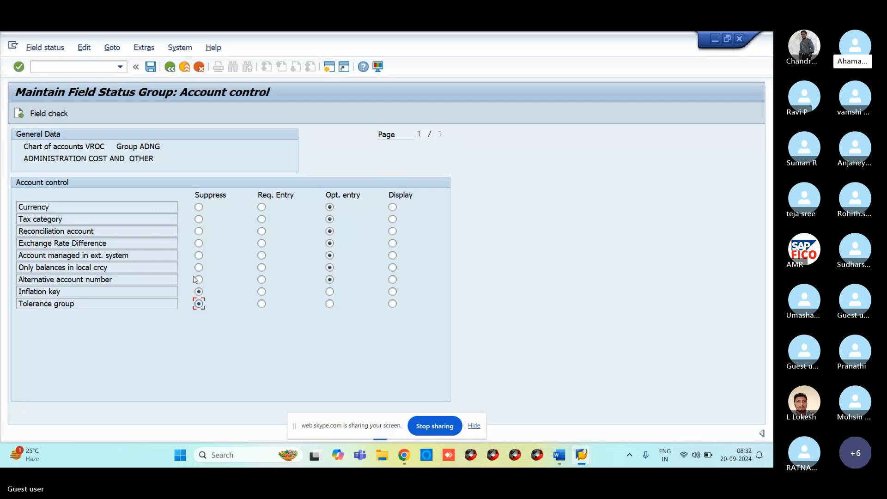
click(170, 67)
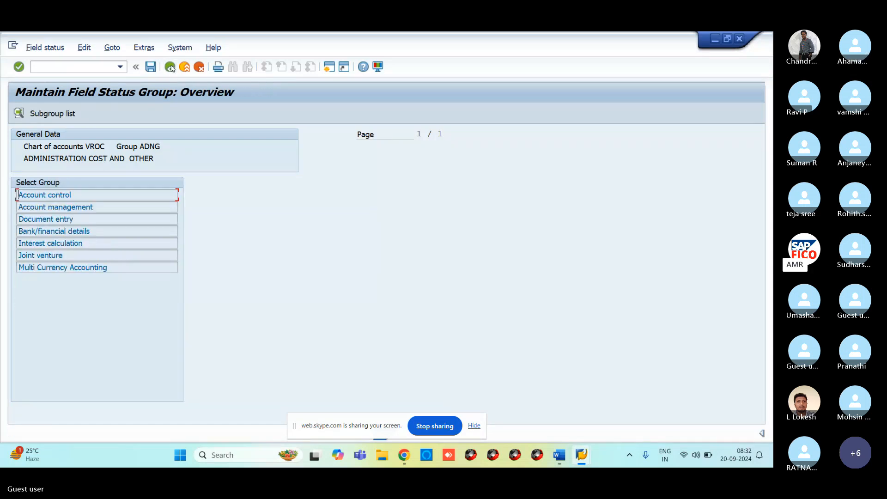
click(170, 67)
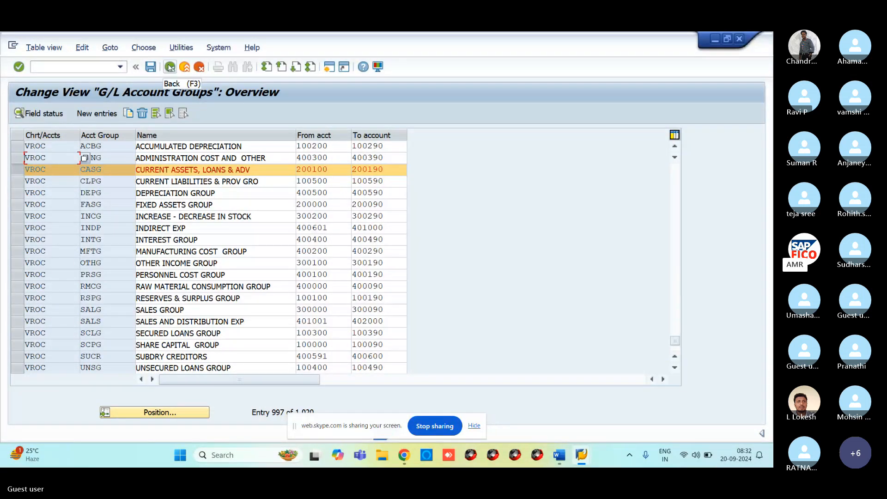
click(21, 171)
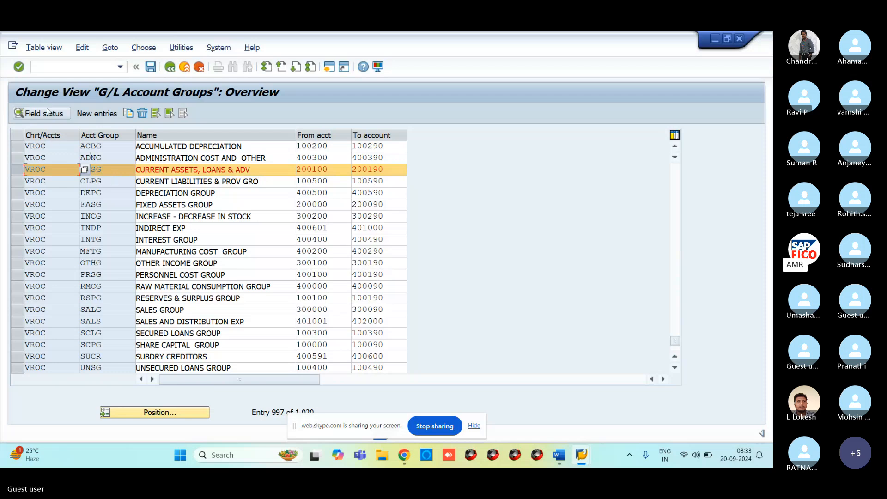
click(46, 113)
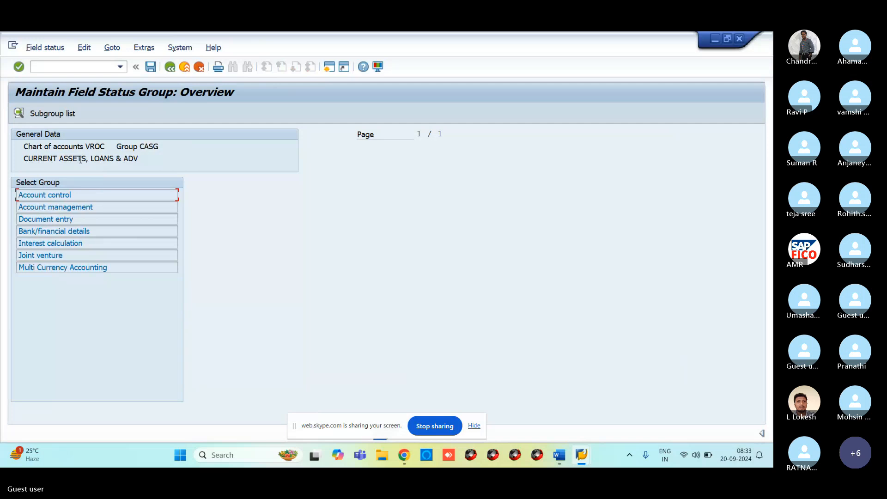
double_click(49, 195)
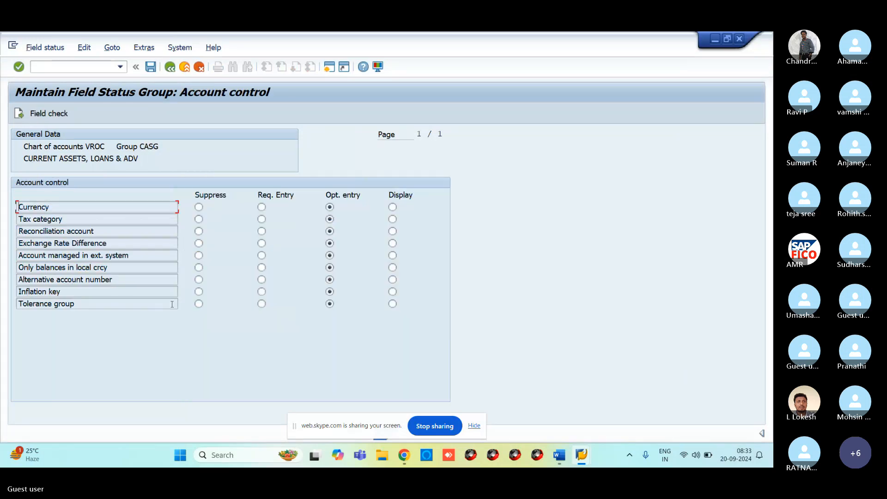
click(198, 291)
click(199, 303)
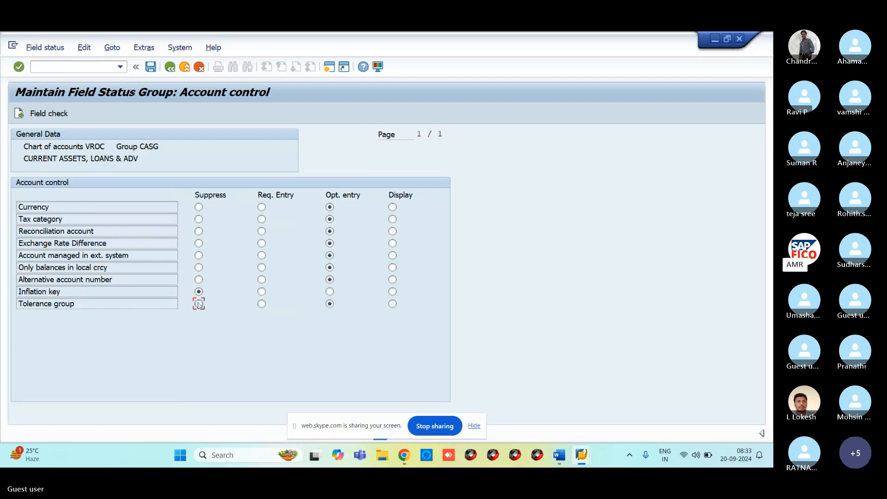
click(151, 68)
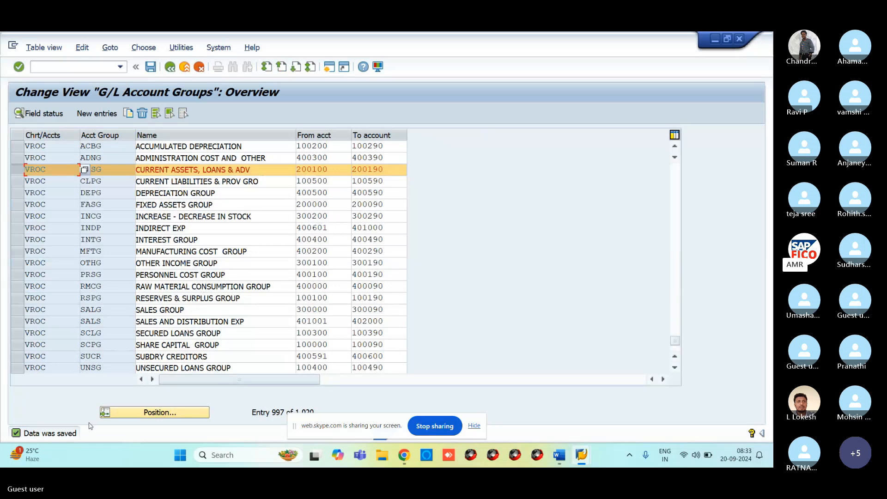
mouse_move(581, 457)
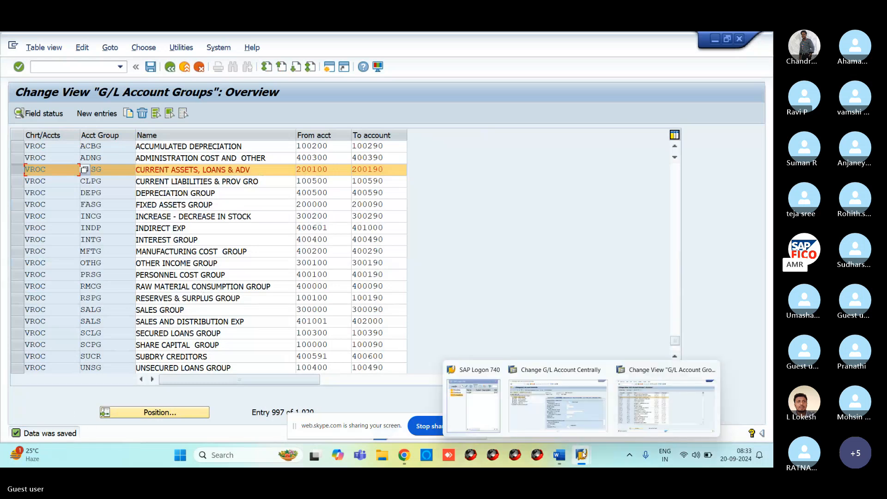
click(581, 402)
click(97, 66)
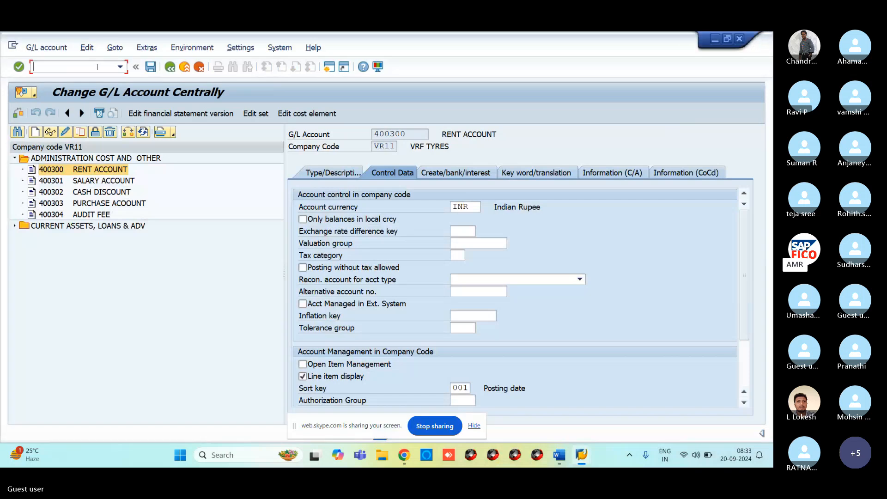
text(/NF)
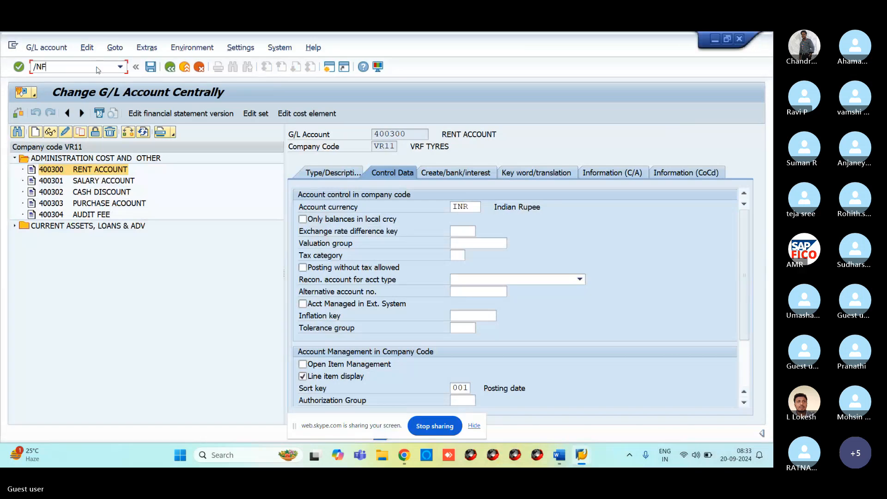
text(S00)
key(Return)
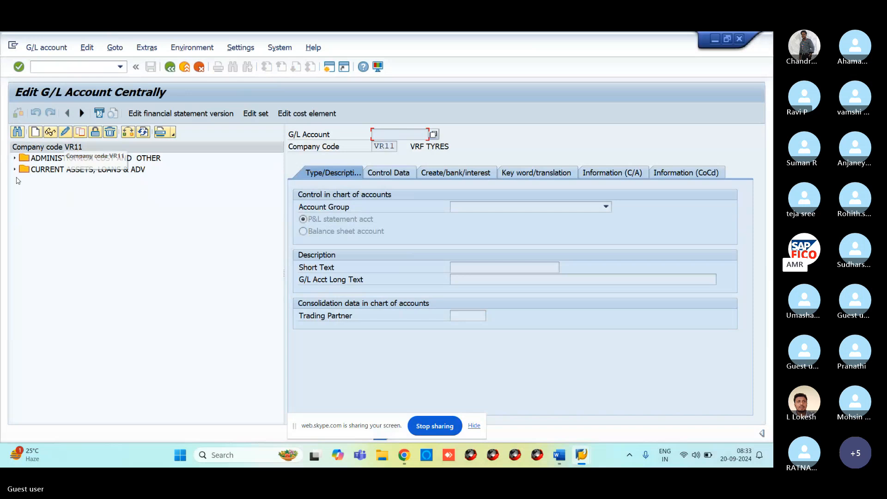
click(15, 158)
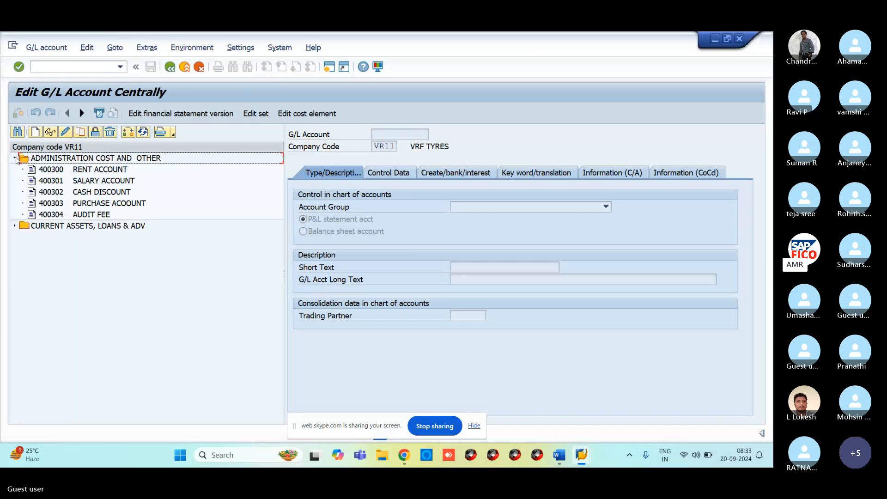
click(45, 172)
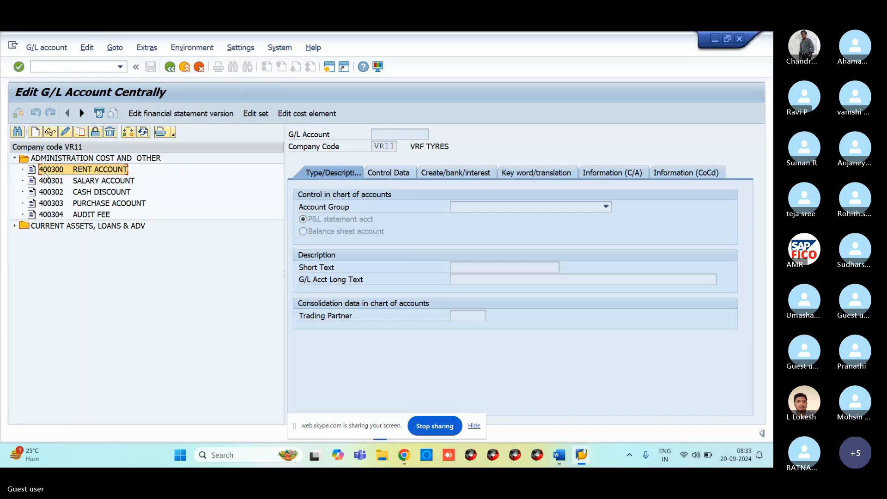
click(14, 226)
click(55, 239)
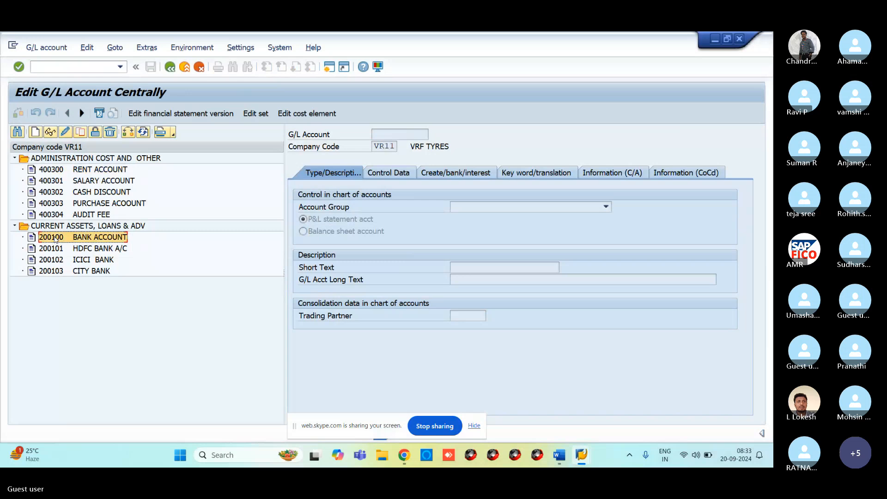
click(65, 133)
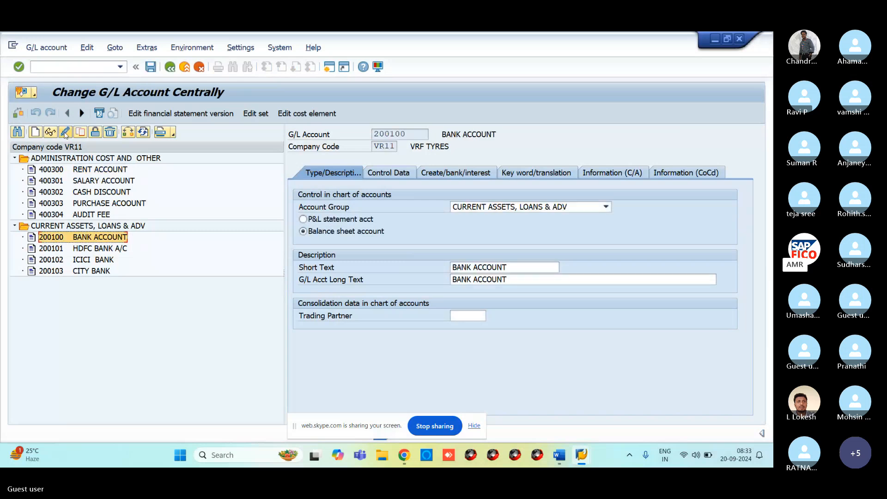
click(390, 173)
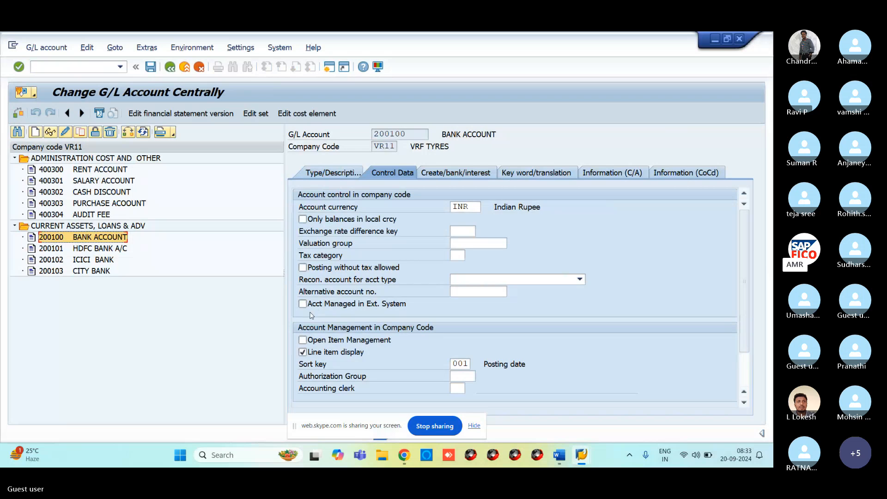
mouse_move(591, 466)
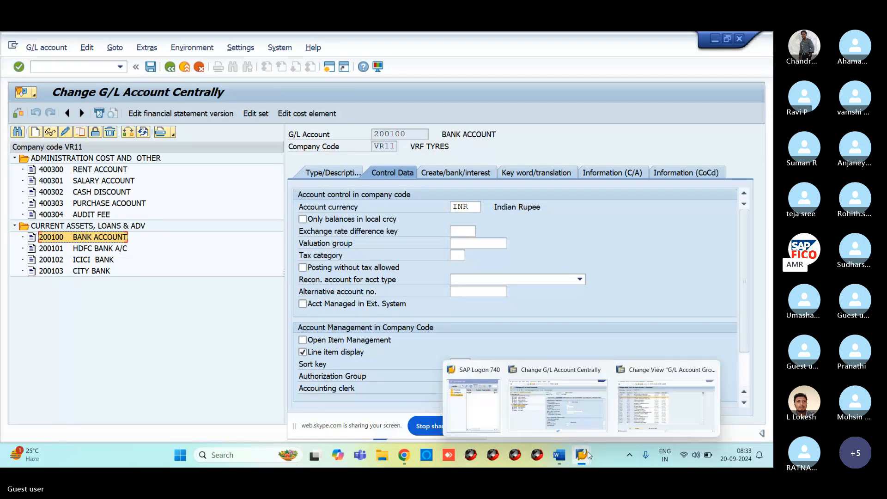
click(665, 402)
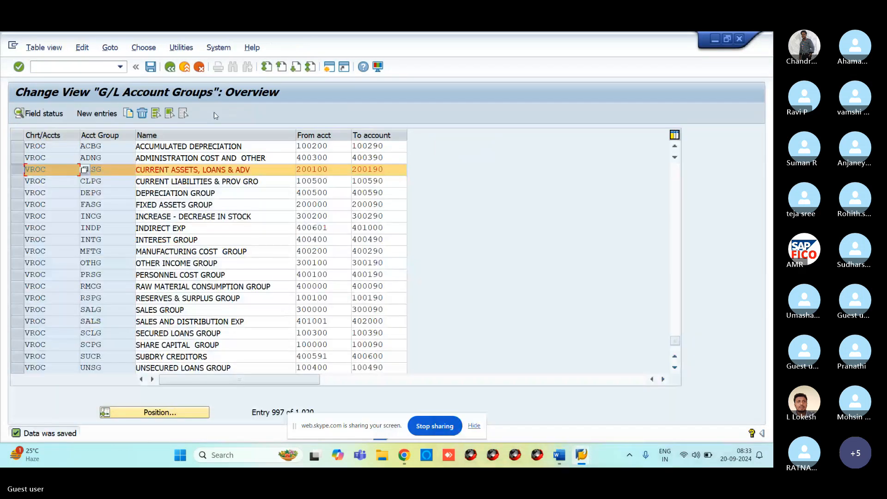
Set Inflation key and Tolerance group to Opt. entry in CASG's Account control and save.
click(44, 114)
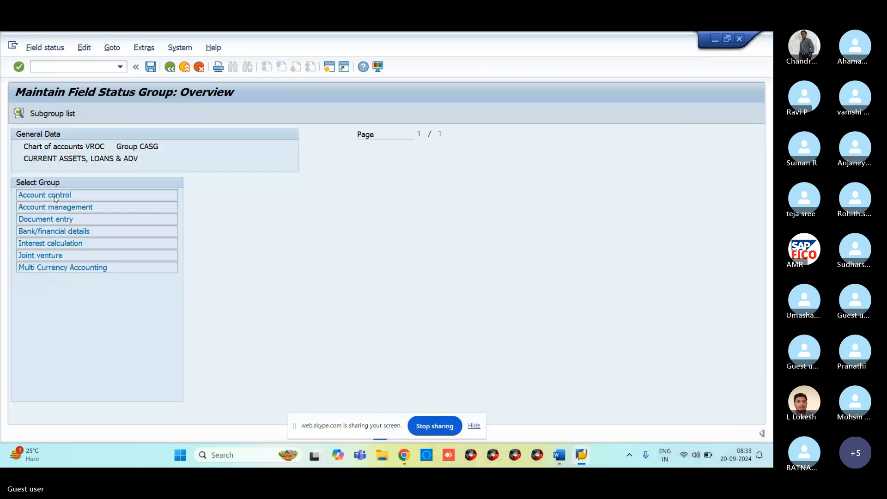
double_click(45, 194)
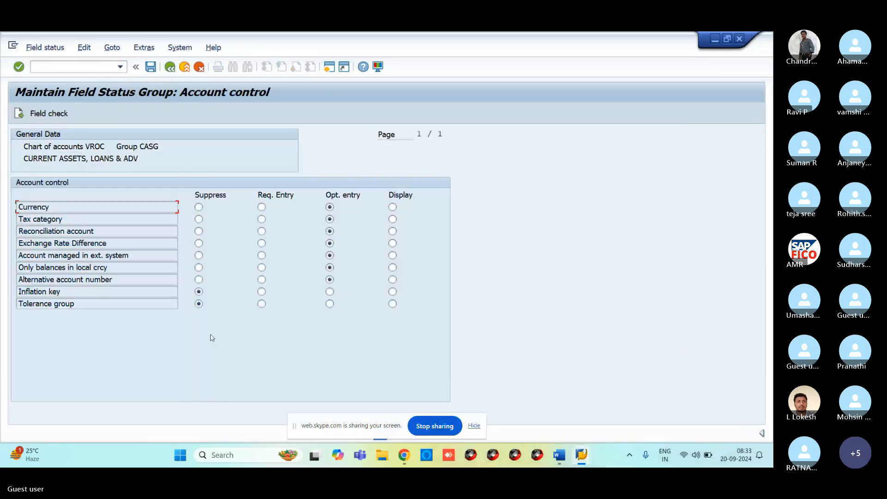
click(330, 291)
click(329, 304)
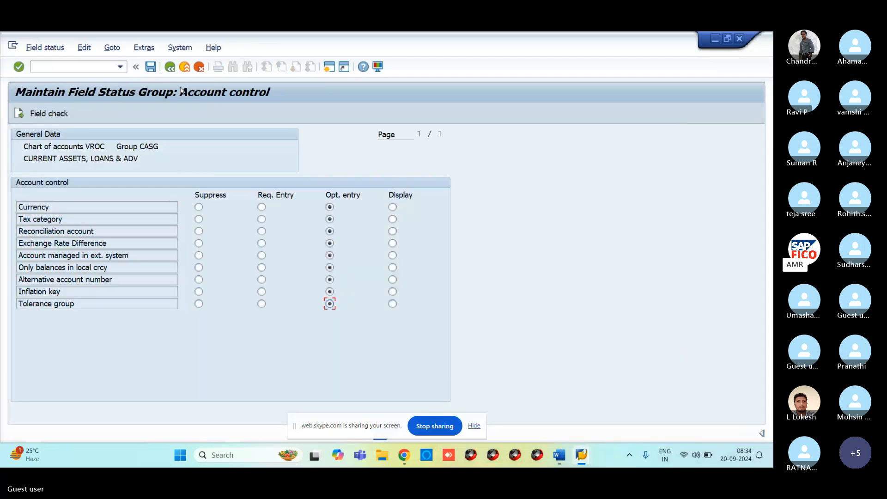
click(150, 68)
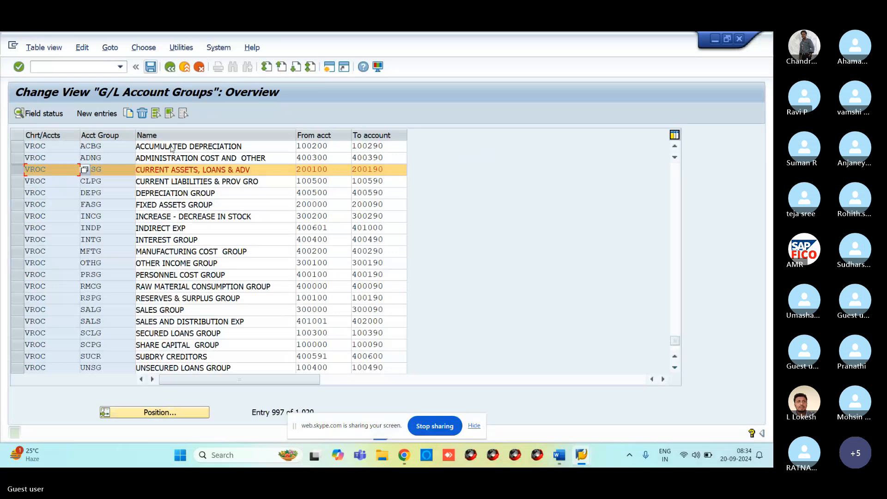
Rerun /NFS10 and check the control data of account 200100 BANK ACCOUNT.
mouse_move(581, 454)
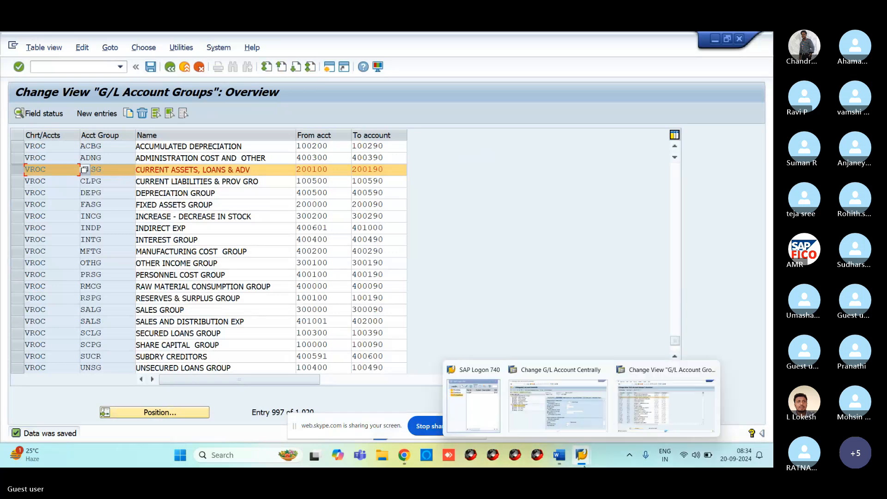
click(557, 426)
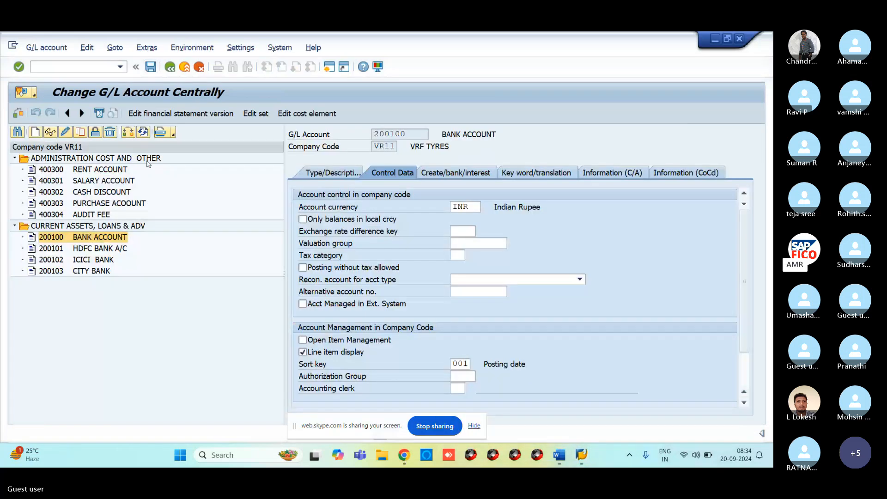
click(51, 64)
text(/NFS10)
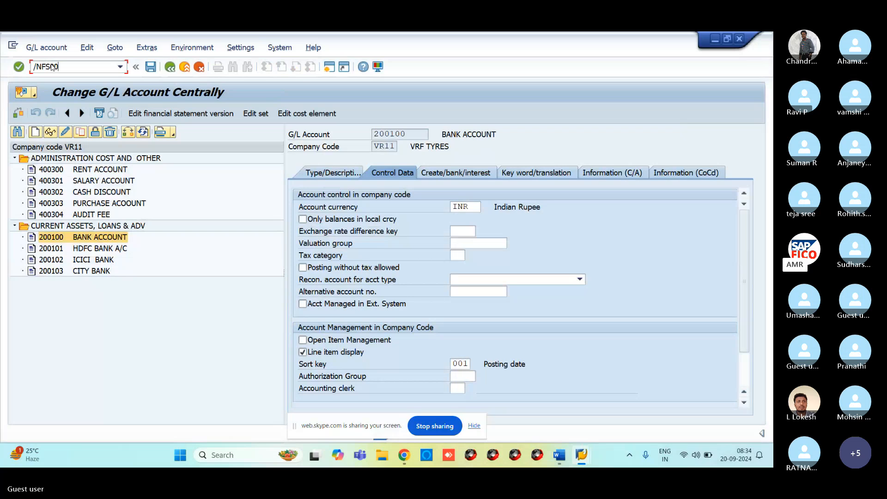
key(Return)
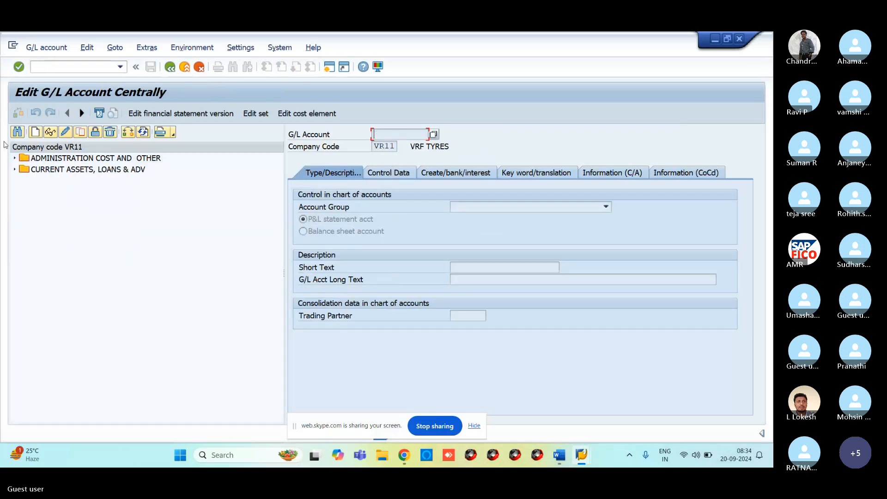
double_click(19, 171)
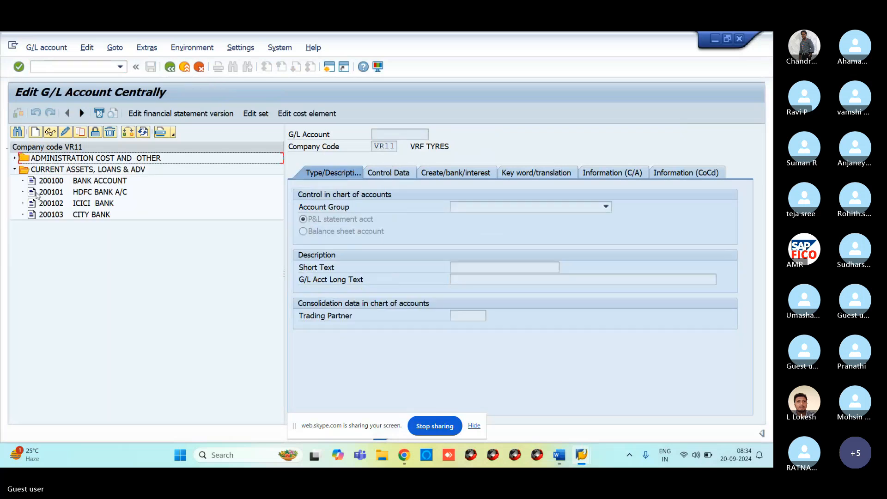
click(64, 132)
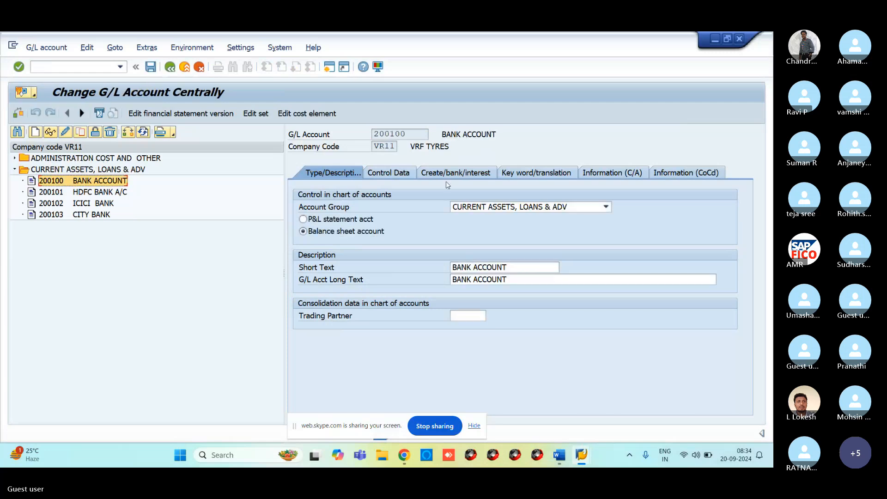
click(409, 175)
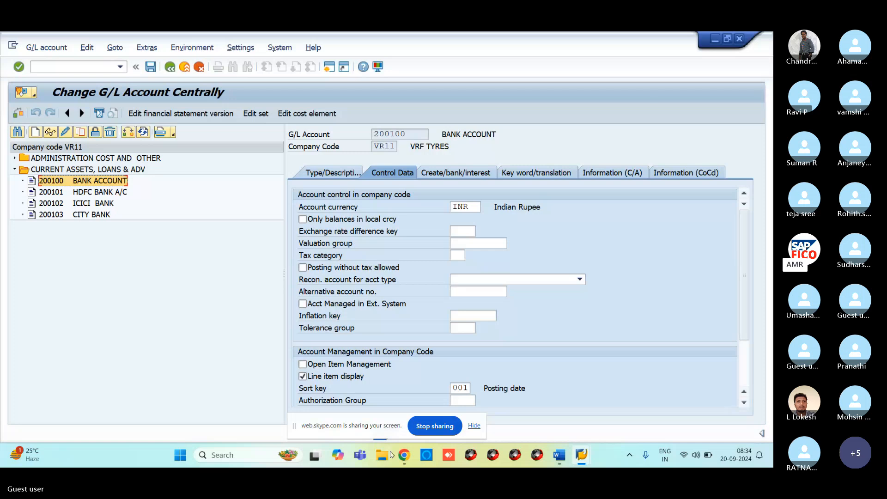
For group ADNG, make Inflation key and Tolerance group optional entries under Account control and save.
mouse_move(587, 456)
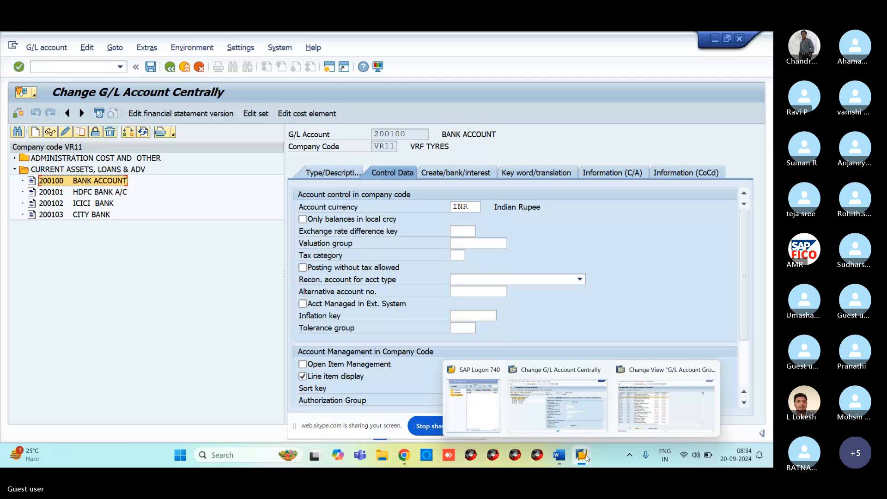
click(628, 408)
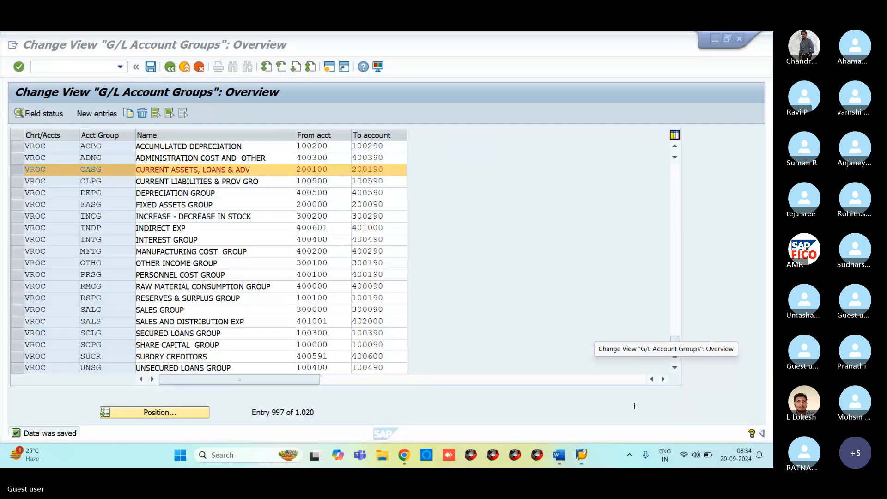
click(21, 159)
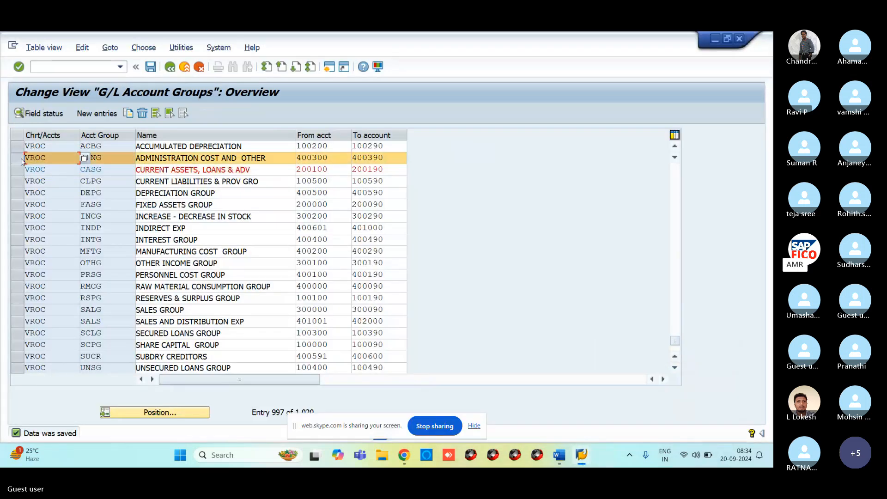
click(57, 117)
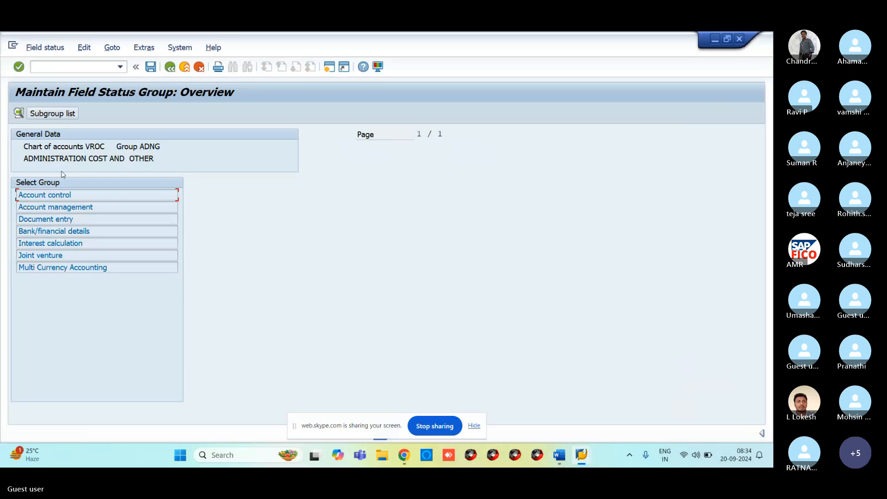
double_click(60, 195)
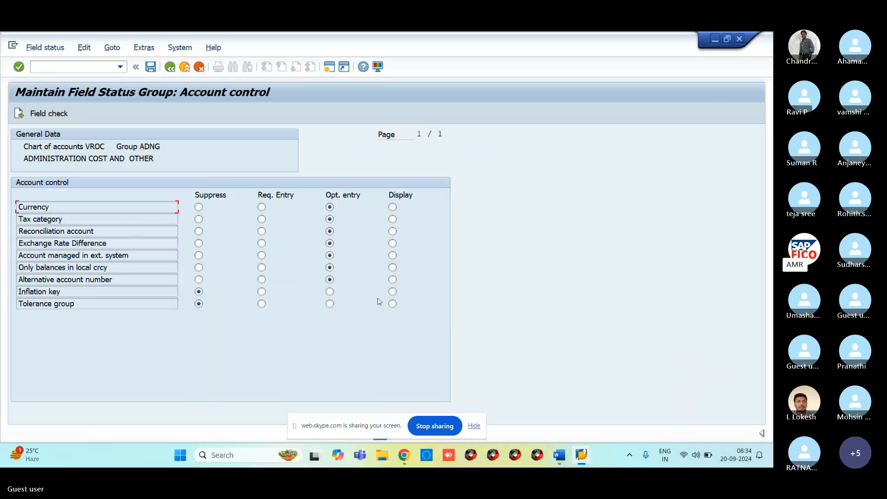
click(392, 291)
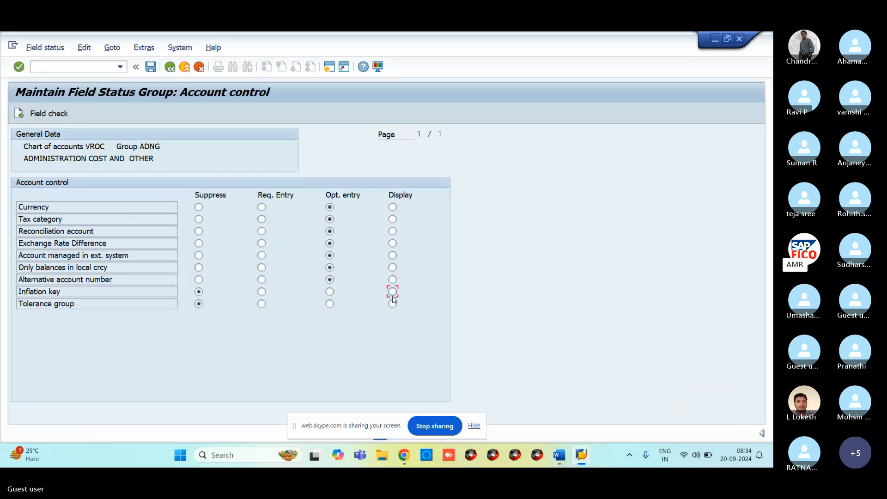
click(329, 291)
click(329, 304)
click(151, 69)
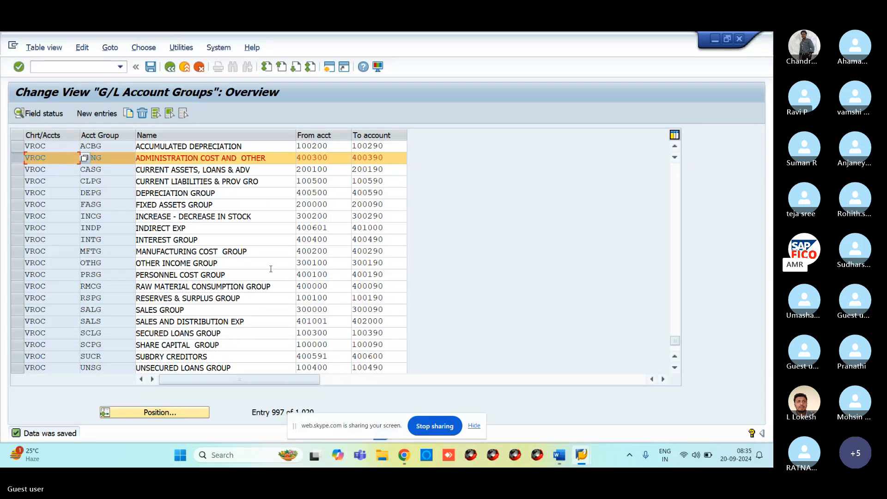
Scroll the GL ACCOUNTS COPY DELETE BLOCK notes down to the field status, sort key and NR status section.
mouse_move(563, 465)
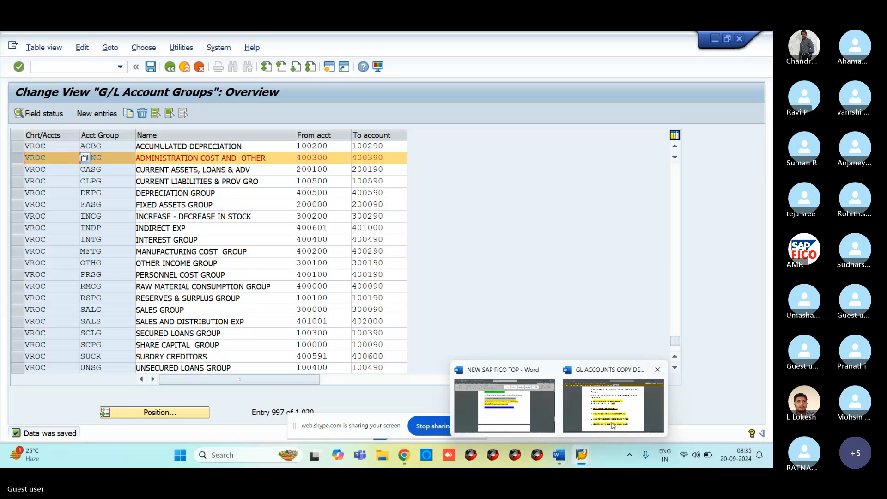
click(631, 408)
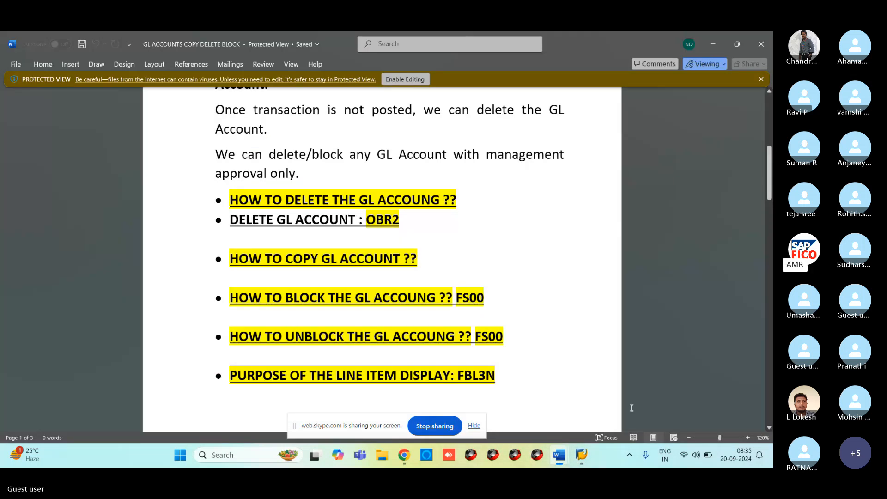
click(515, 354)
drag(769, 205, 767, 260)
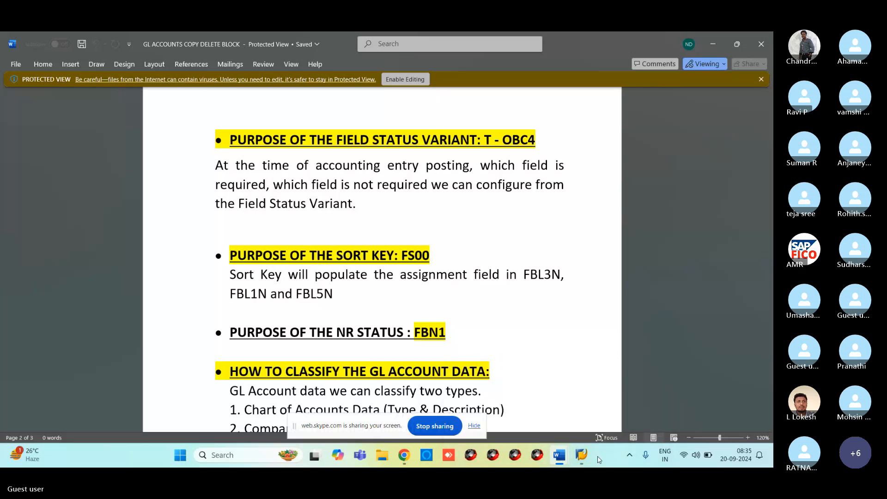
Run transaction /NFBLN1, which does not exist, then check the Word notes and return to SAP.
mouse_move(584, 453)
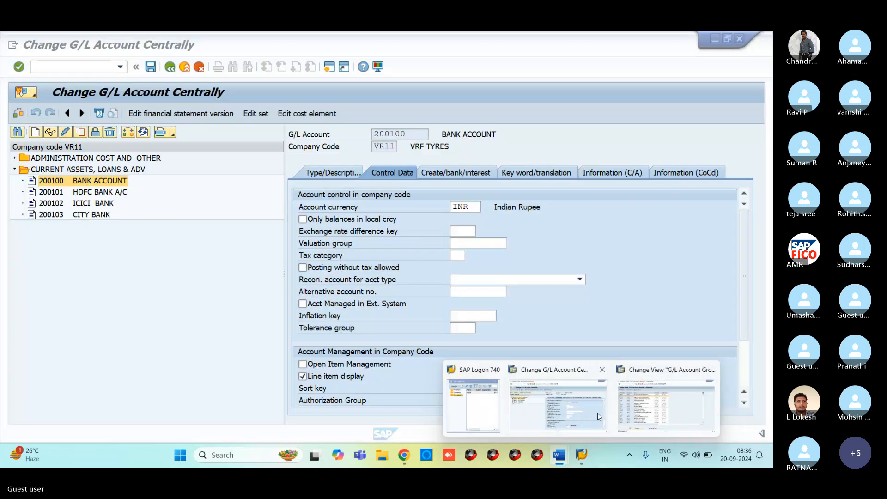
click(665, 405)
click(46, 68)
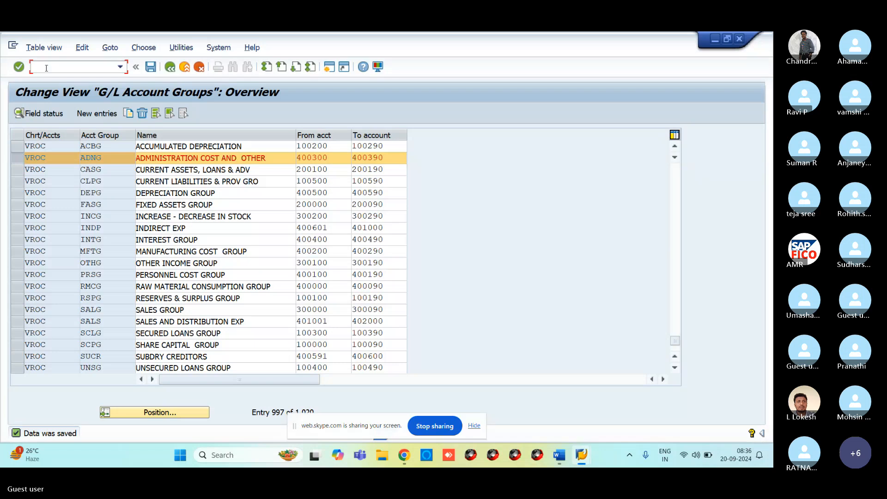
text(/NFBLN1)
key(Return)
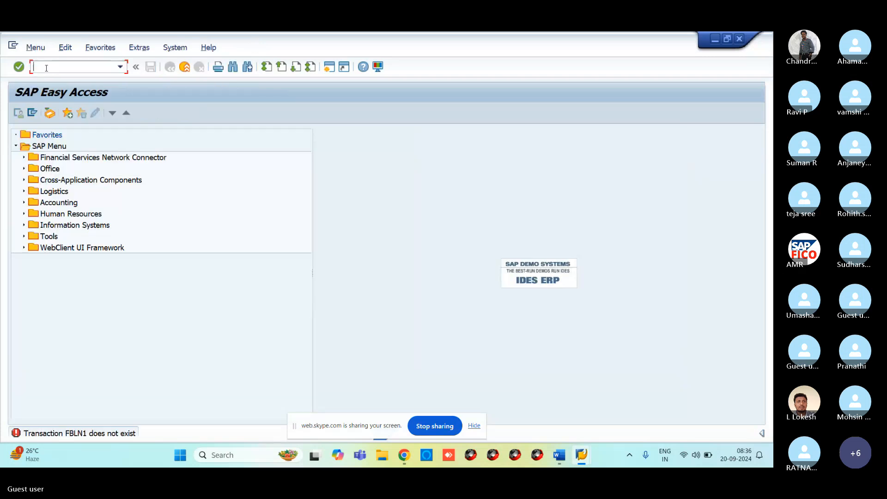
mouse_move(559, 455)
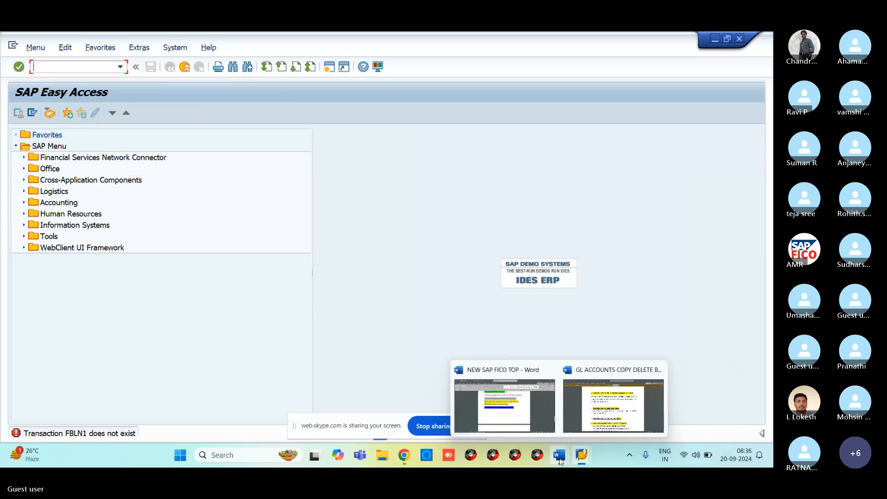
click(592, 405)
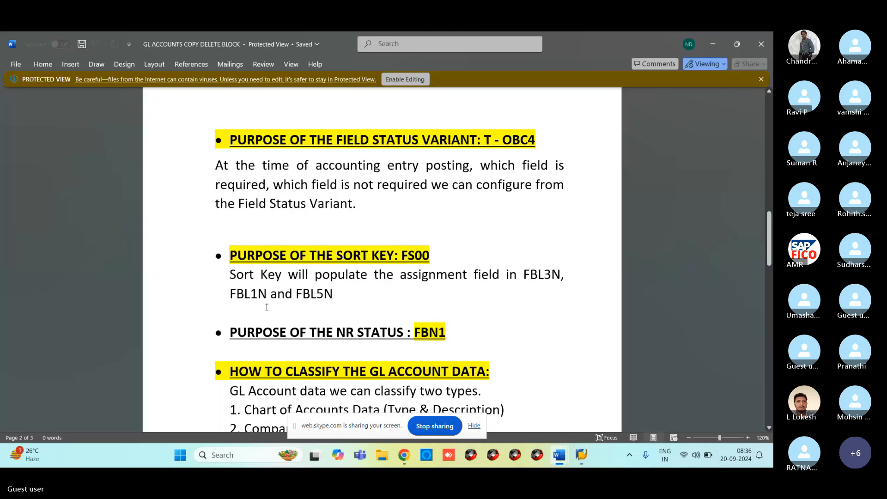
key(alt+Tab)
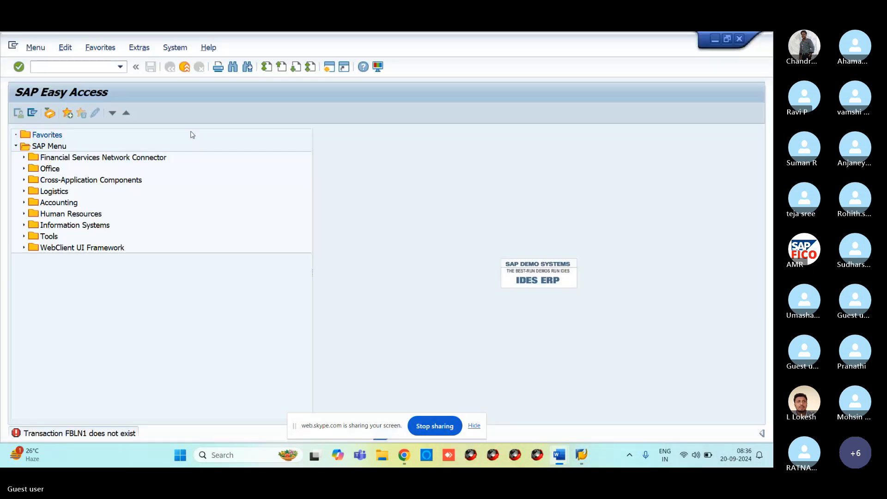
Run FBL1N for vendor line items, then enter /NFBN1 for accounting document number ranges.
text(F)
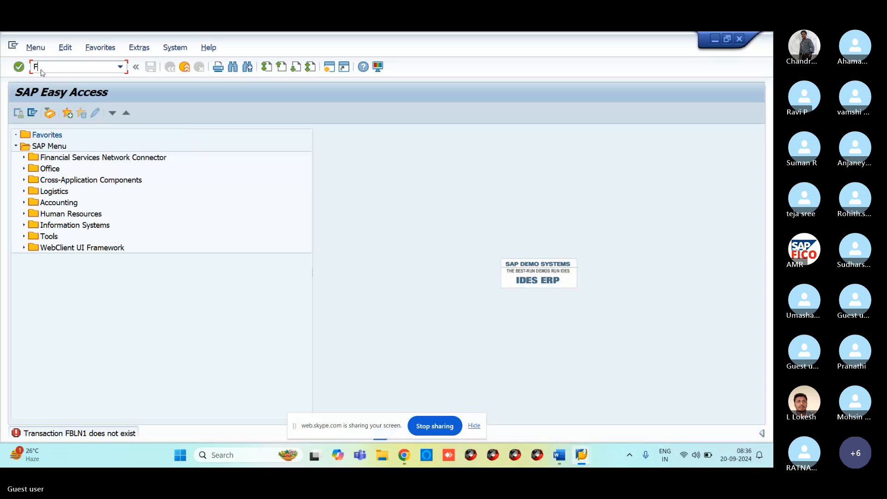
text(BL1N)
key(Return)
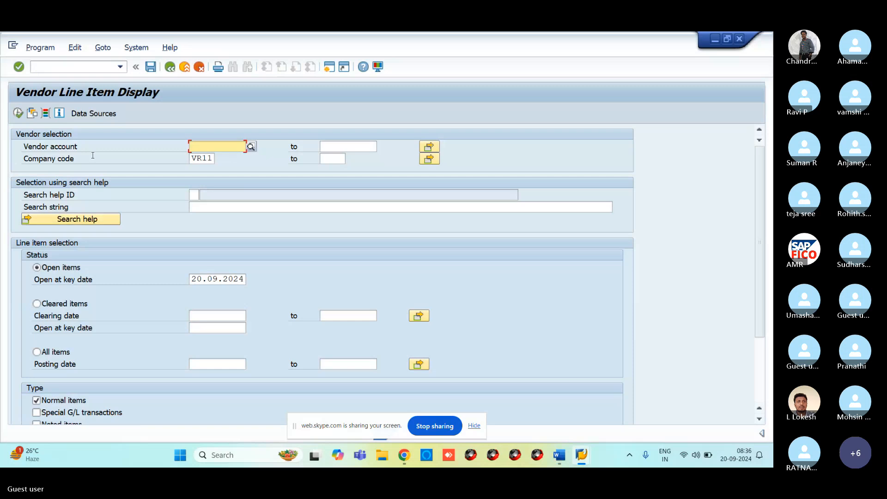
click(88, 66)
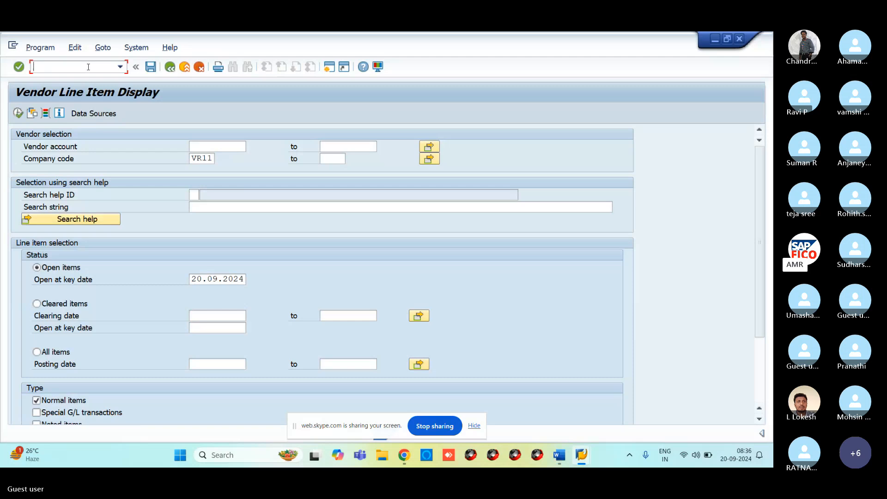
text(FBN1)
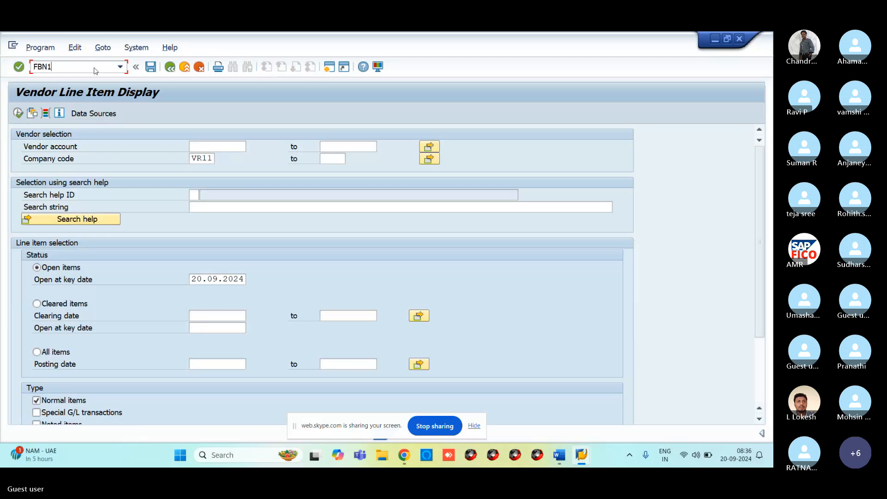
key(BackSpace)
key(BackSpace)
key(BackSpace)
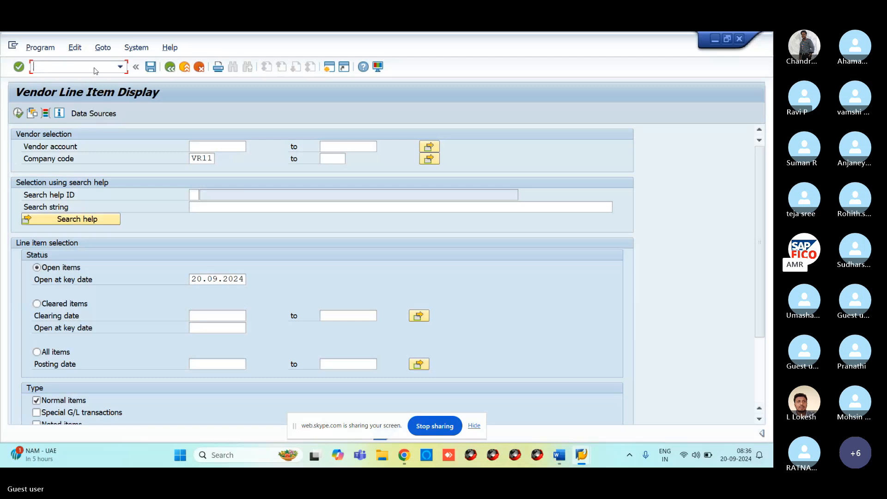
text(/NF)
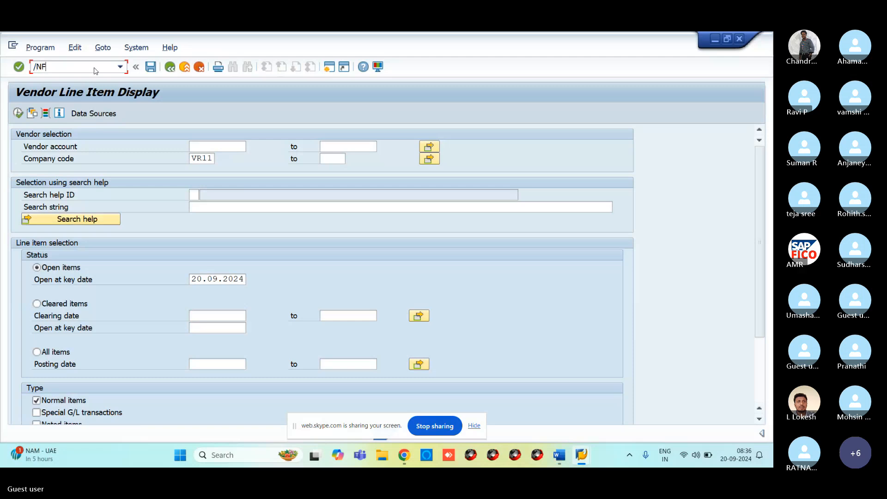
text(BN1)
key(Return)
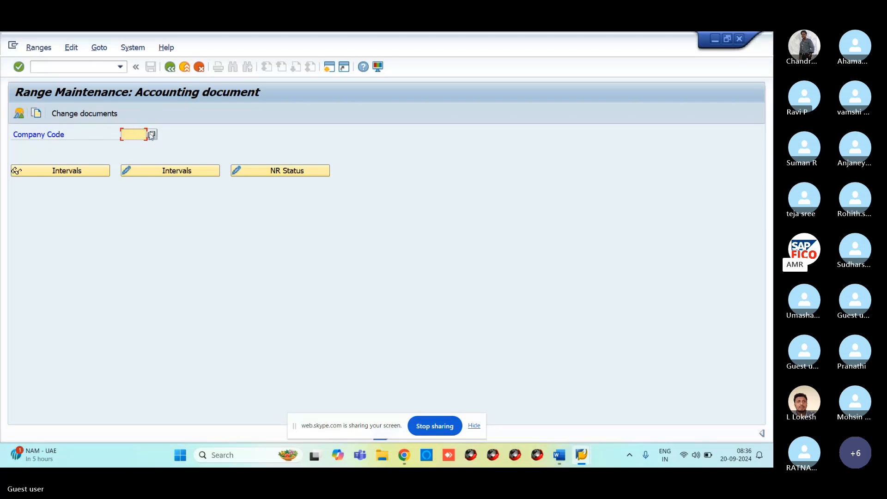
Enter company code VR11 and open its number range intervals in change mode.
text(VR)
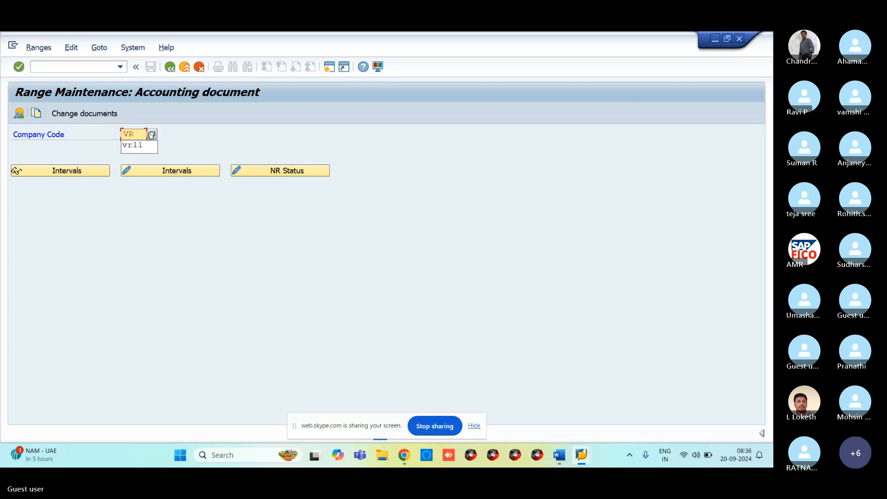
text(11)
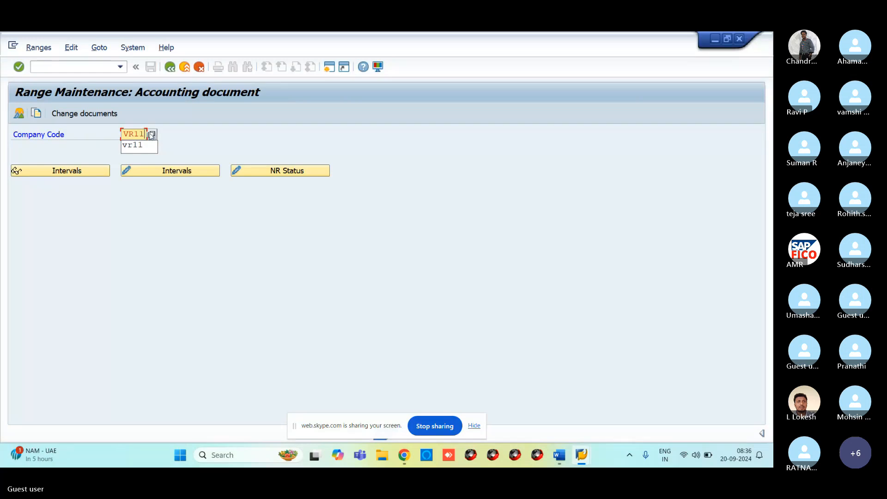
click(162, 174)
click(162, 174)
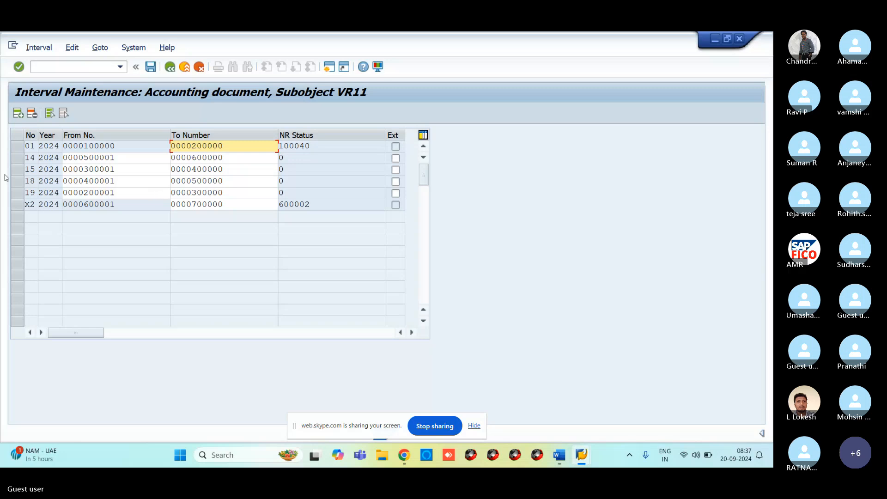
Attempt to delete interval 01 (refused) and interval 14, then leave without saving.
click(17, 149)
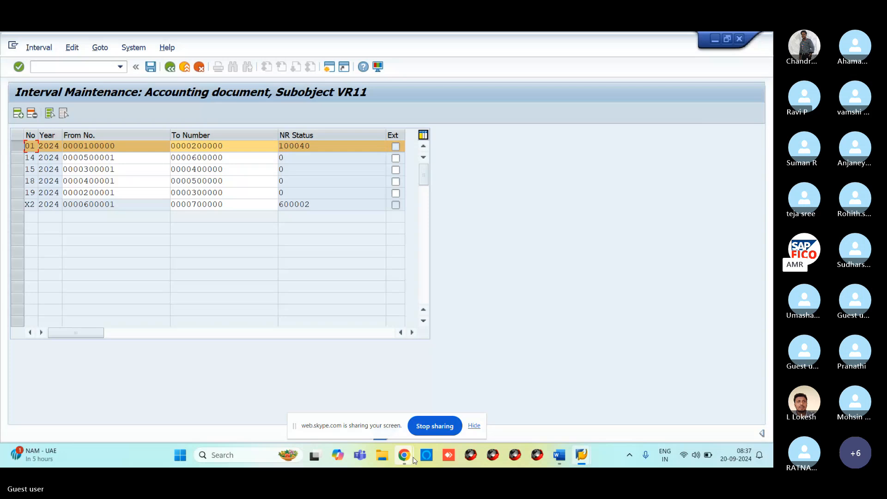
mouse_move(404, 458)
click(32, 113)
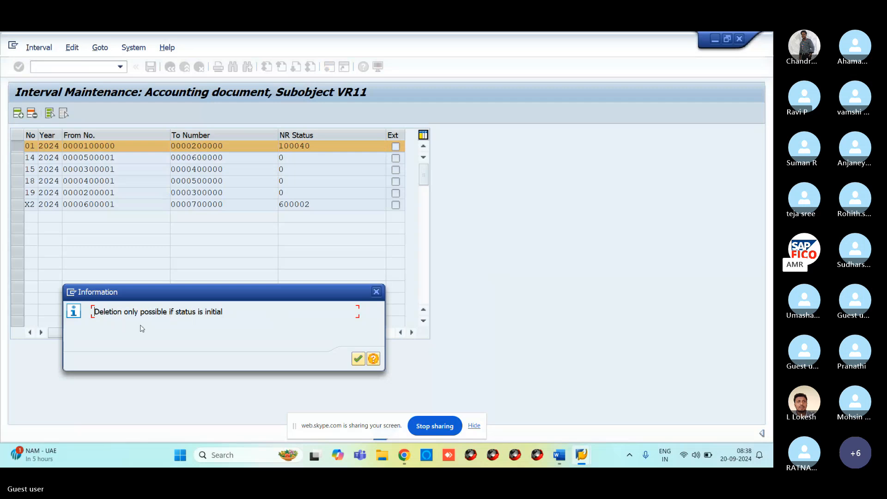
click(379, 295)
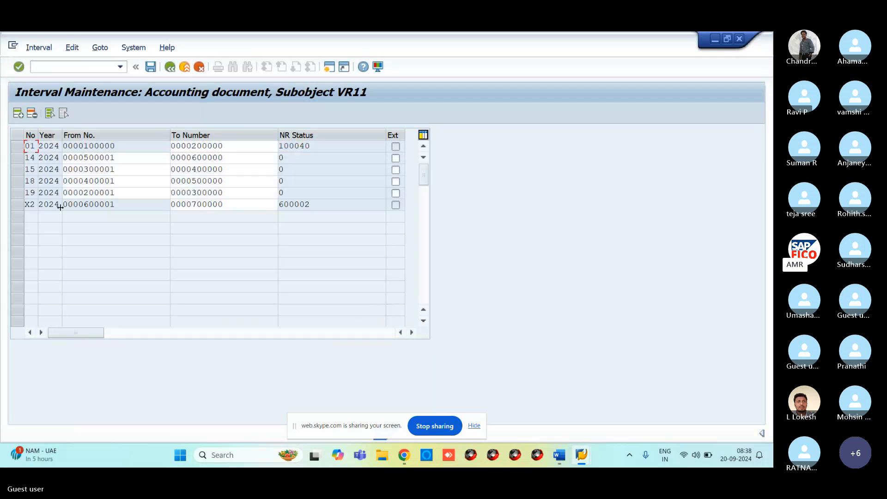
click(19, 160)
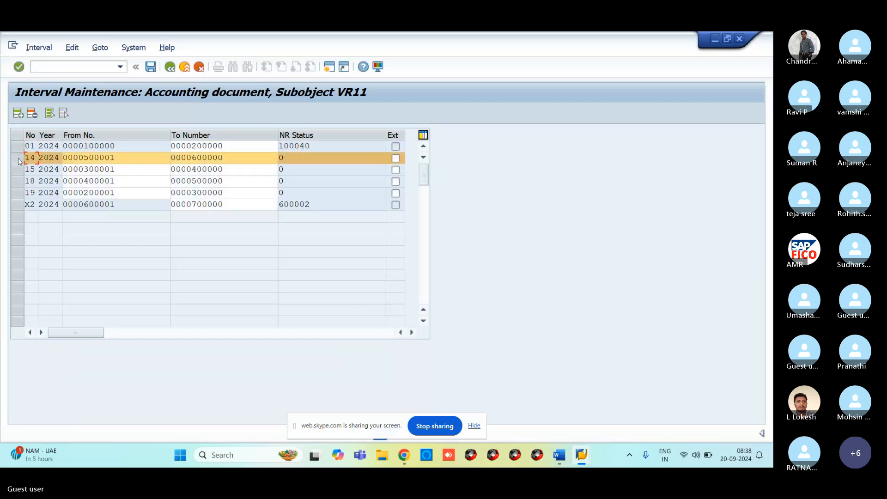
click(31, 114)
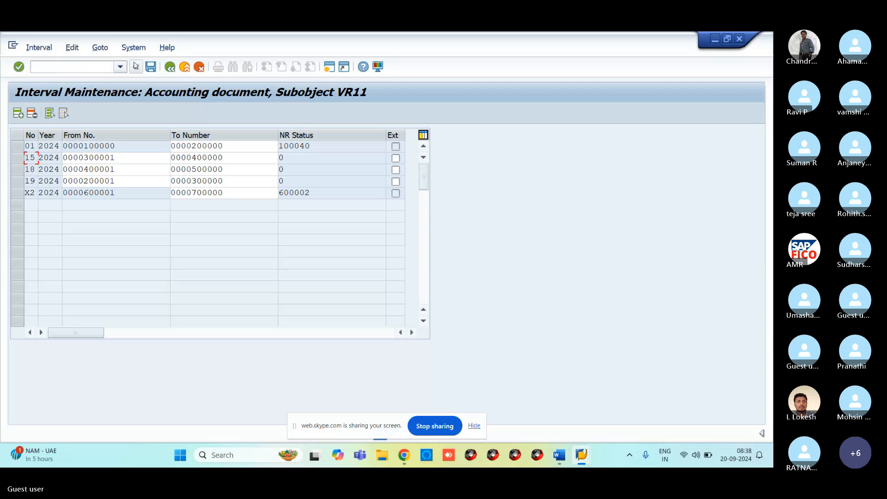
click(169, 67)
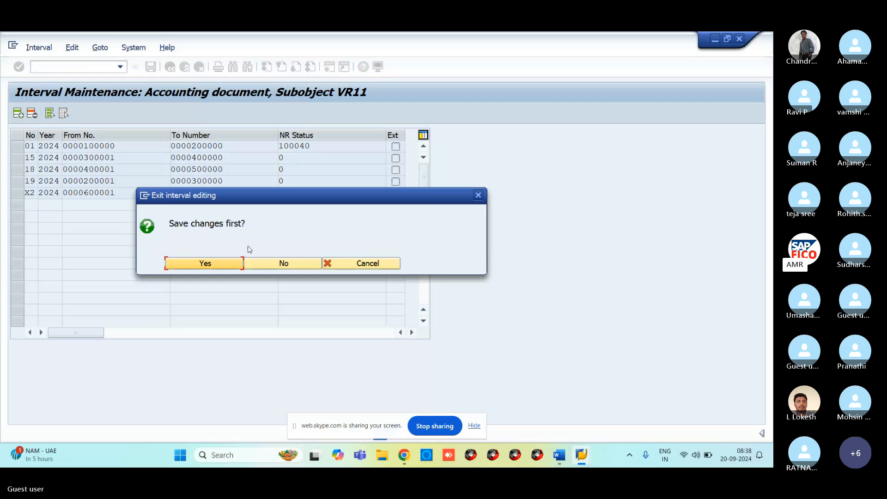
click(277, 264)
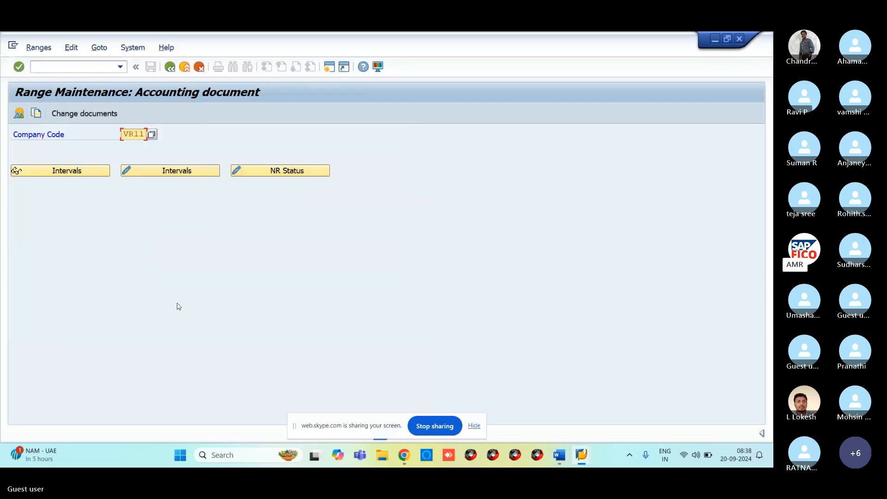
Reopen VR11's intervals in change mode and select interval 14.
click(177, 172)
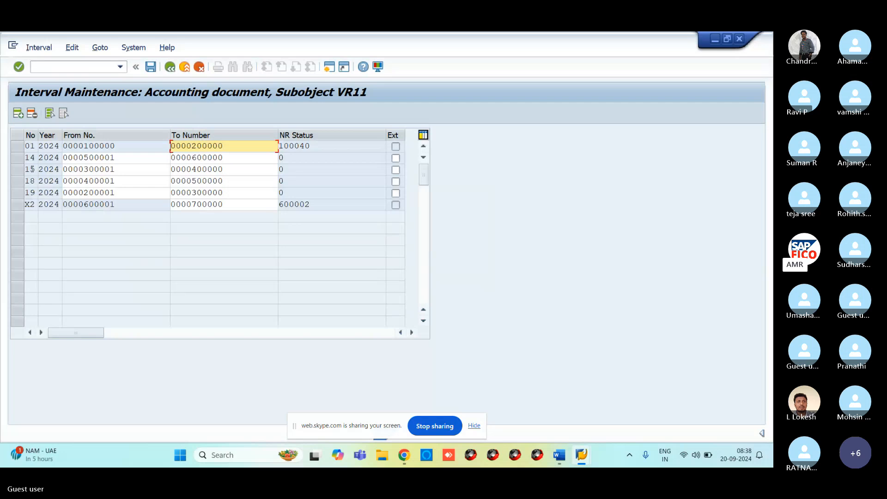
click(19, 158)
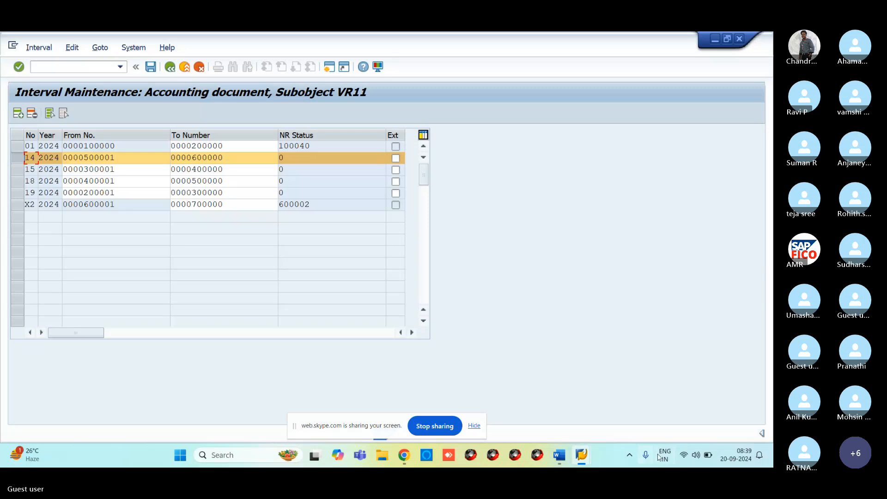
Scroll the Word notes on classifying G/L account data, then go back to Change G/L Account Centrally.
mouse_move(559, 455)
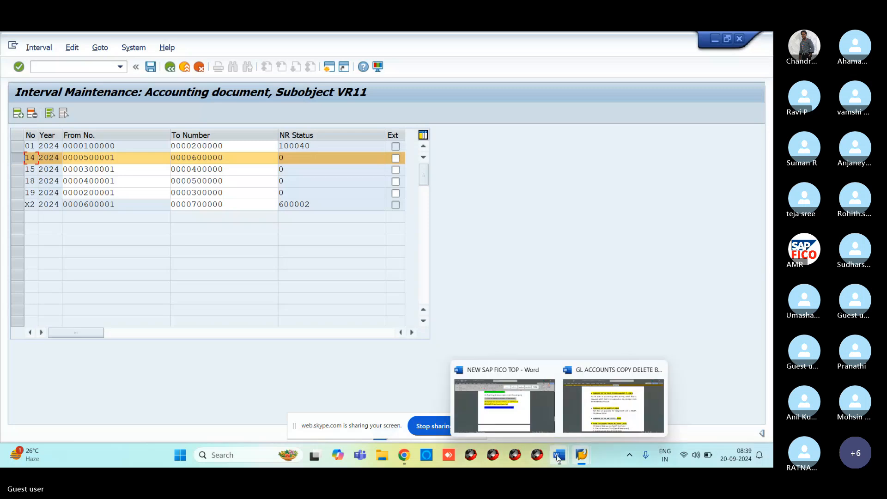
click(621, 404)
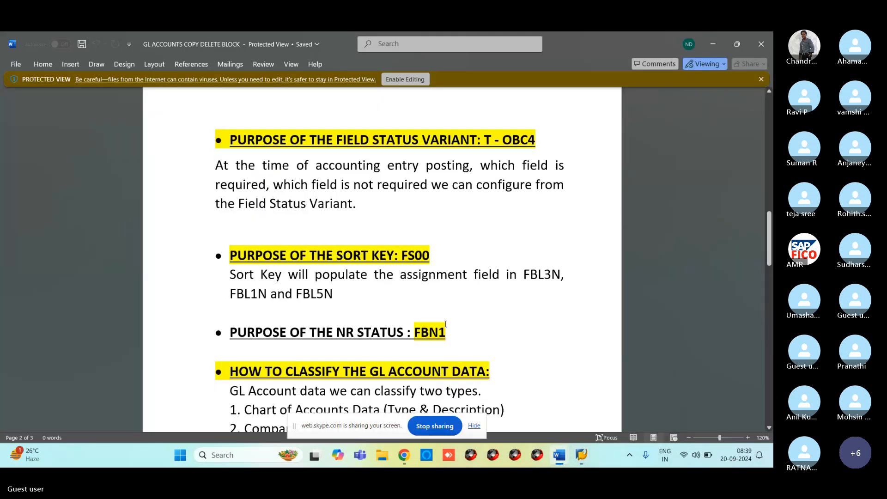
drag(770, 241, 770, 269)
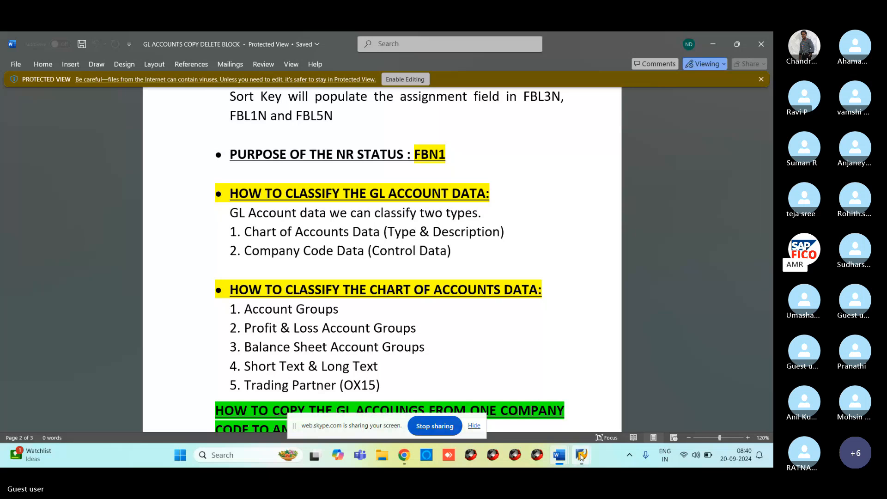
mouse_move(581, 456)
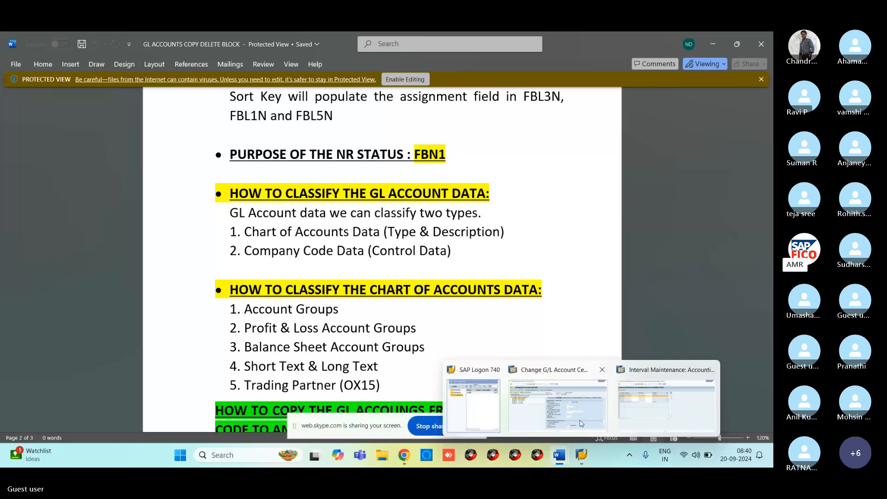
click(581, 423)
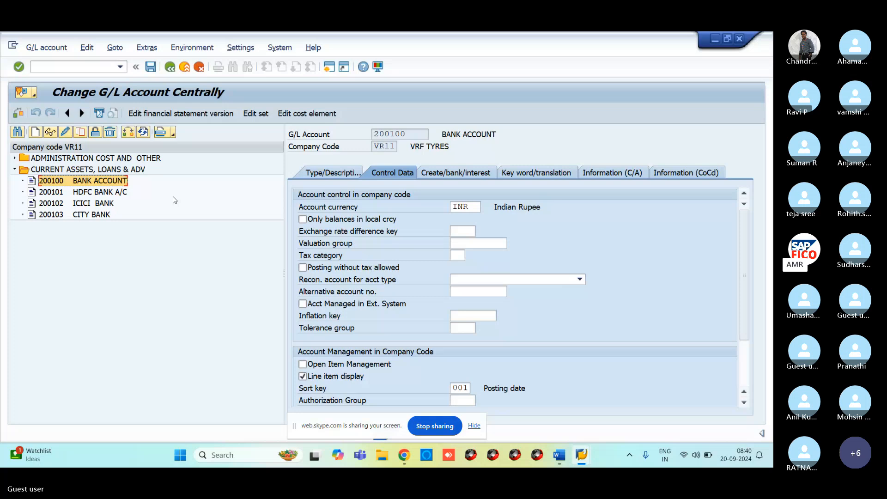
Expand ADMINISTRATION COST AND OTHER, select 400300 RENT ACCOUNT, and review its type/description and control data.
click(14, 158)
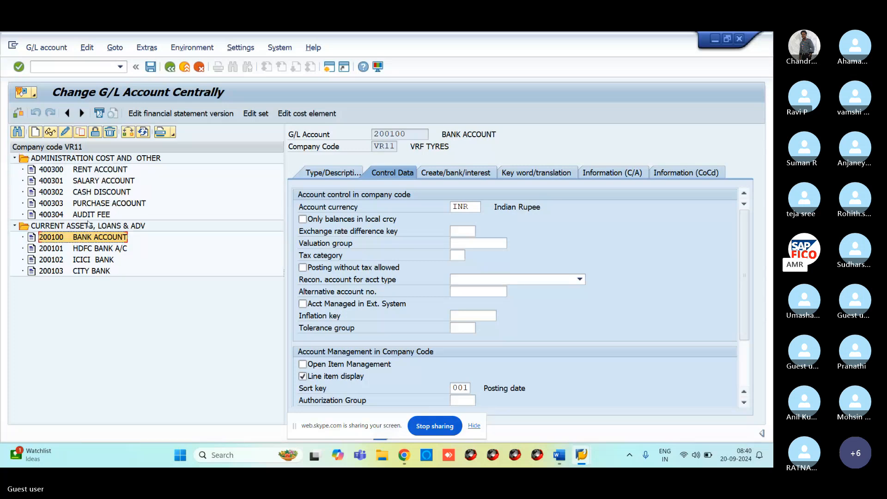
click(42, 169)
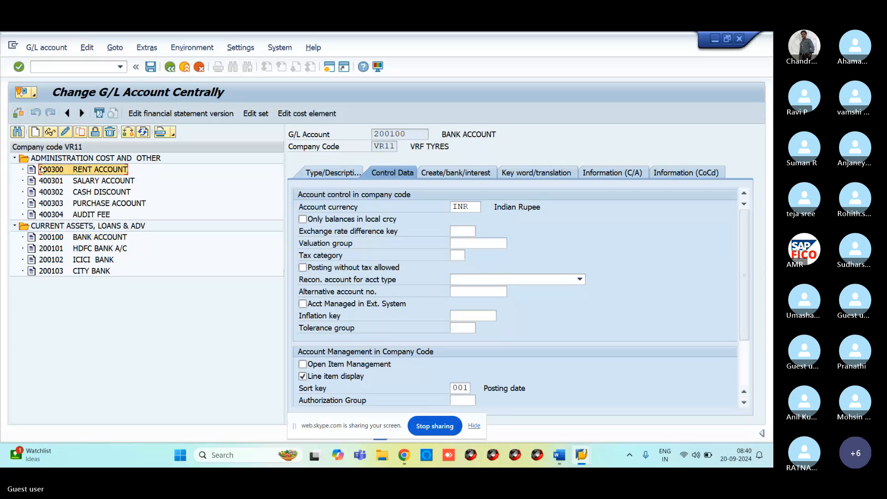
click(330, 176)
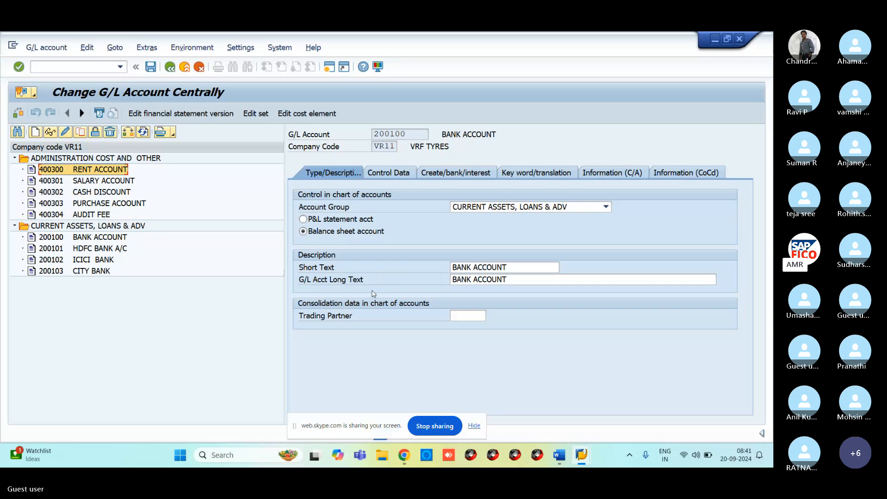
click(387, 172)
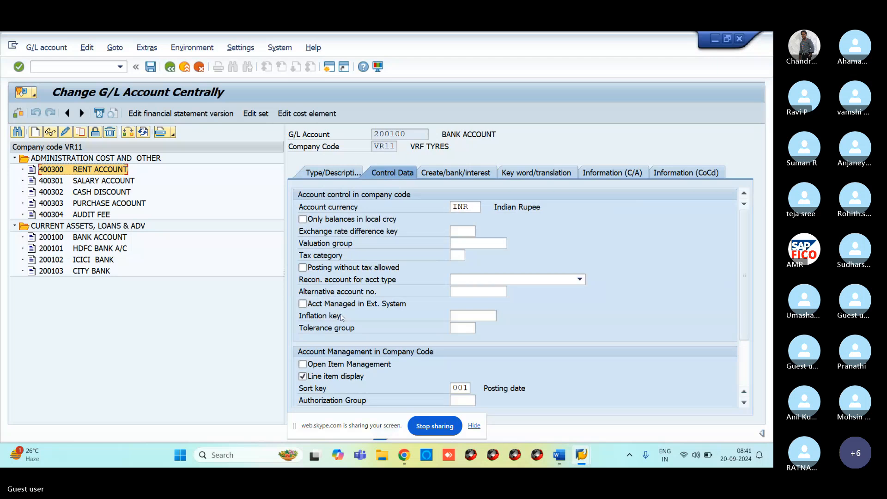
mouse_move(558, 456)
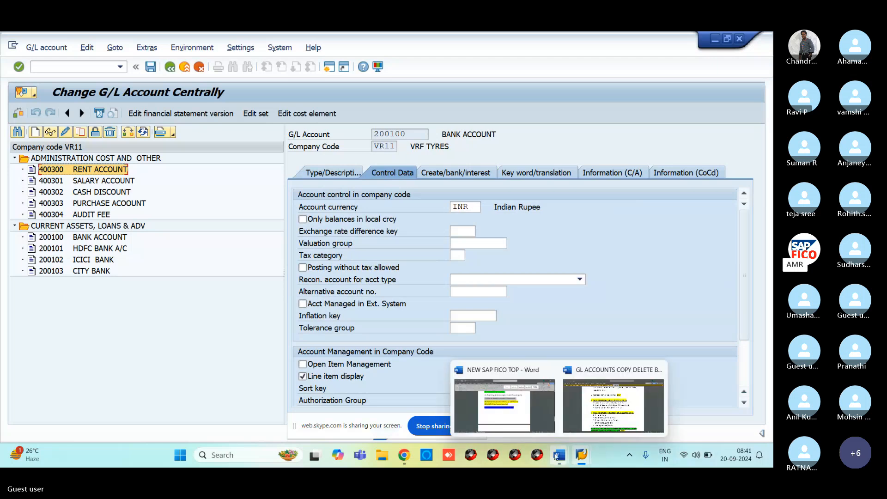
Bring up the GL accounts copy notes in Word and scroll down to the CC01 copy heading.
click(610, 410)
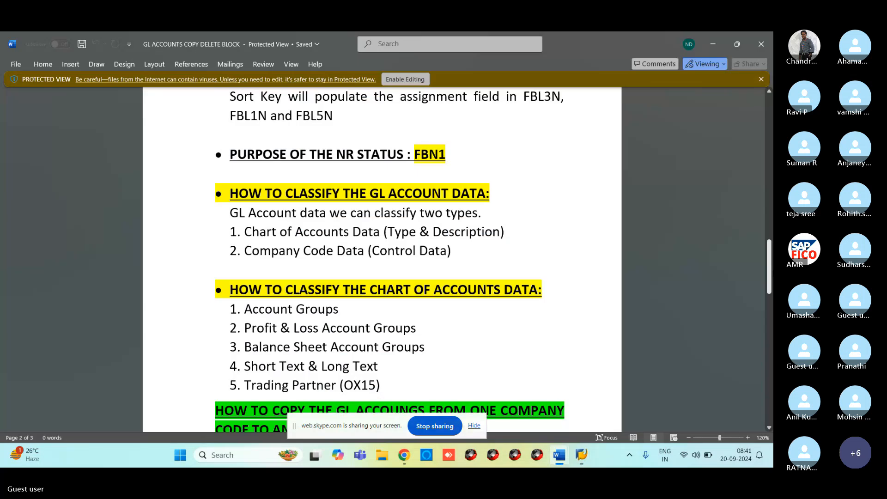
drag(769, 268, 770, 295)
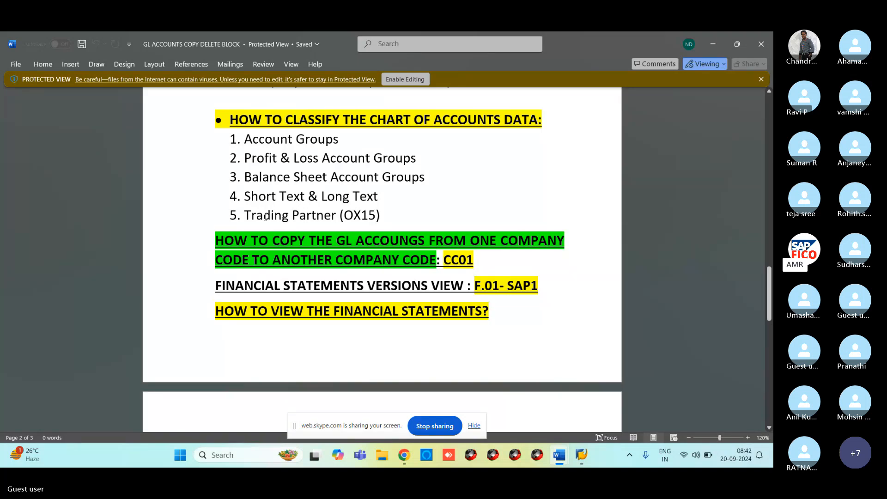
Back in SAP, run transaction /NOX15 to list the internal trading partners.
mouse_move(581, 455)
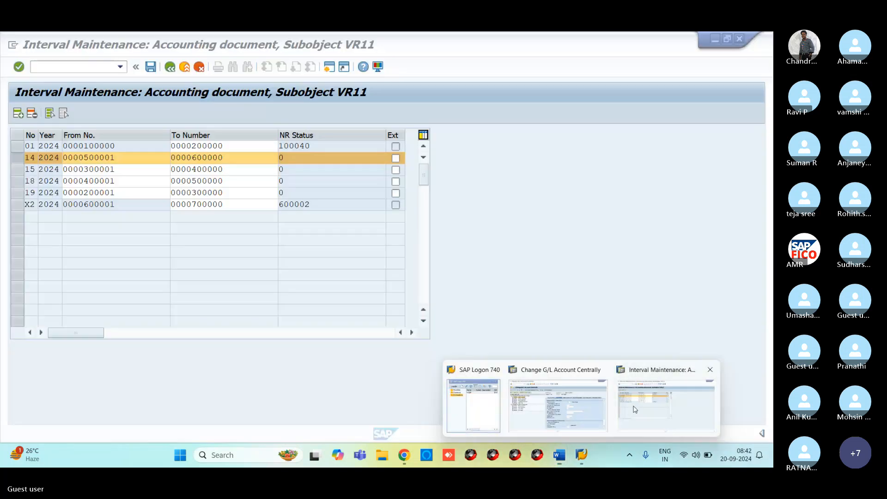
click(635, 409)
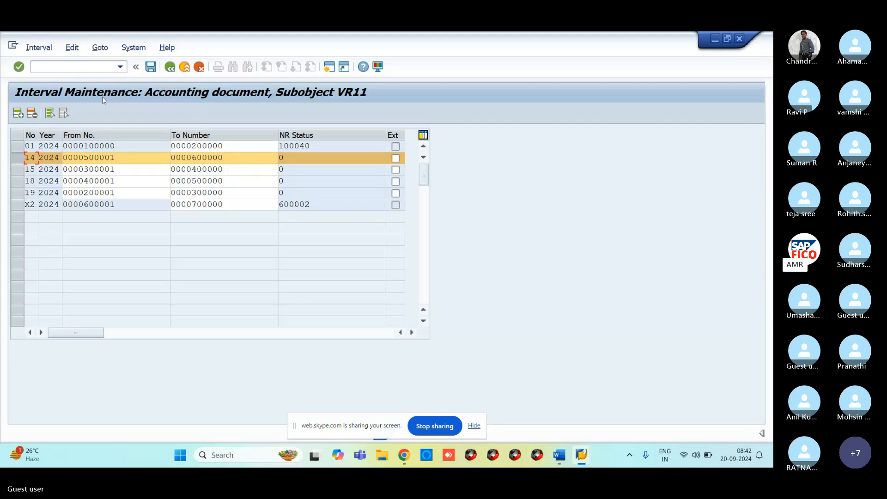
click(83, 68)
text(/NOX15)
key(Return)
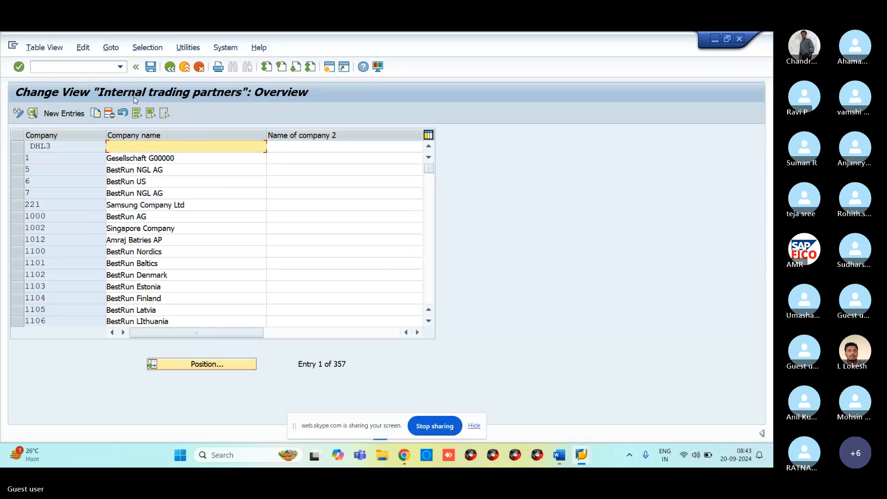
mouse_move(559, 465)
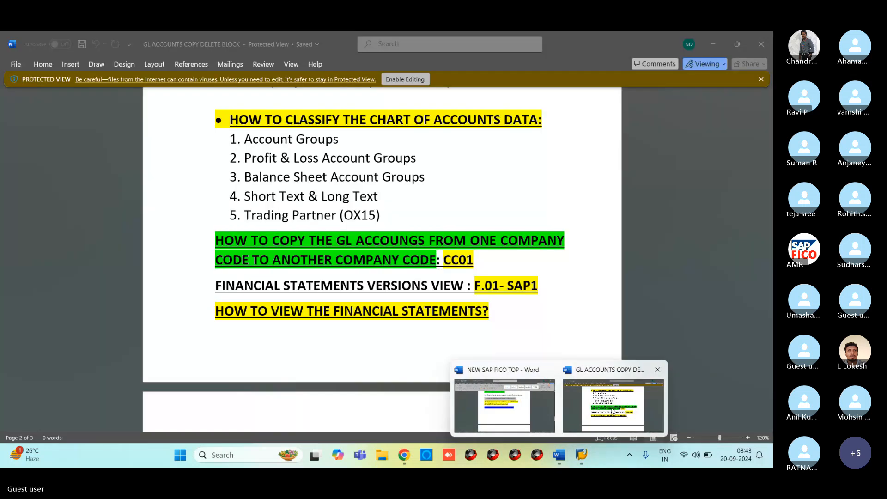
Look over the CC01 copy notes in Word, then return to the Change G/L Account Centrally screen.
click(613, 411)
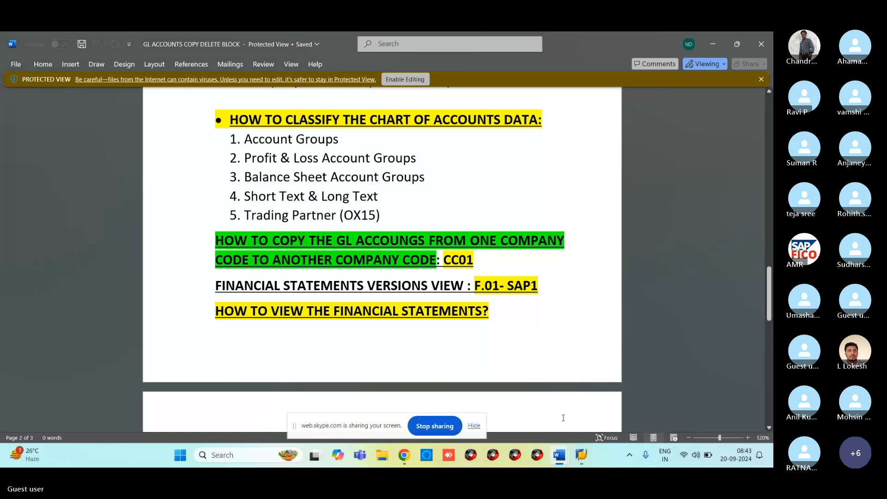
mouse_move(590, 450)
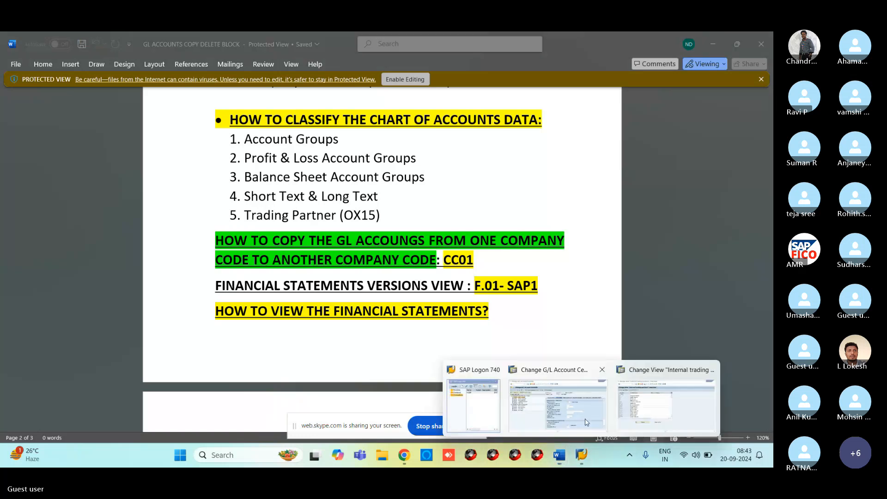
click(557, 402)
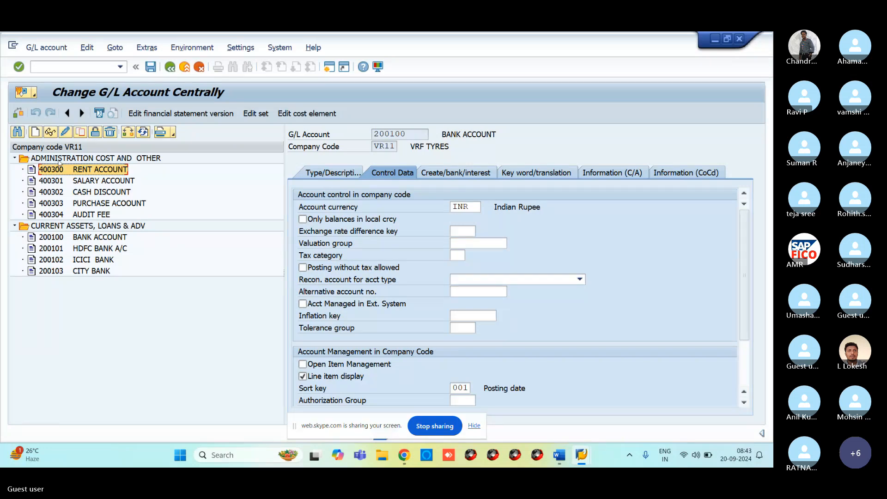
Enter transaction code /NOCC0, fixing a typo, and run it.
click(40, 68)
text(/NOC)
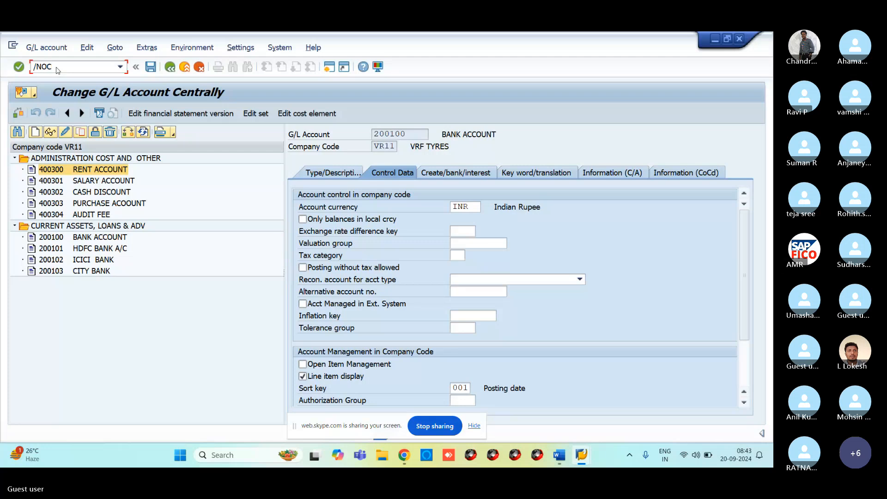
text(C0)
key(BackSpace)
key(BackSpace)
key(BackSpace)
key(BackSpace)
text(CC0)
key(Return)
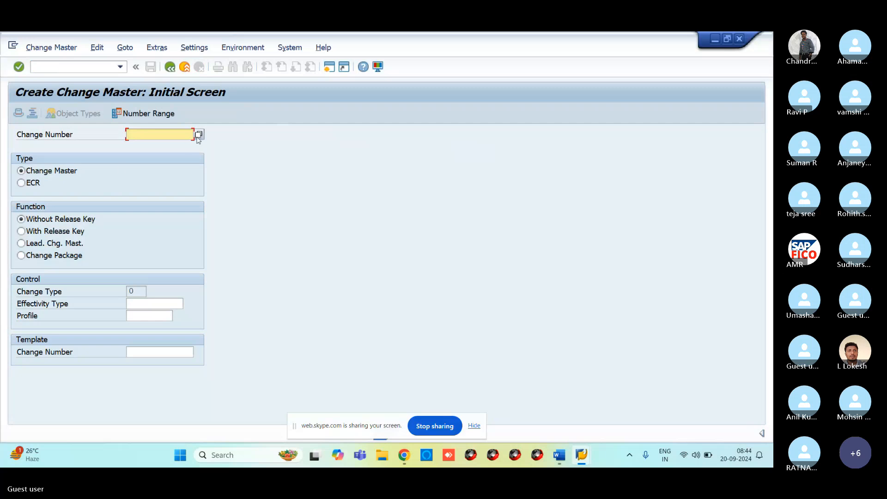
Run transaction /NCC01 for copying company code data.
mouse_move(557, 462)
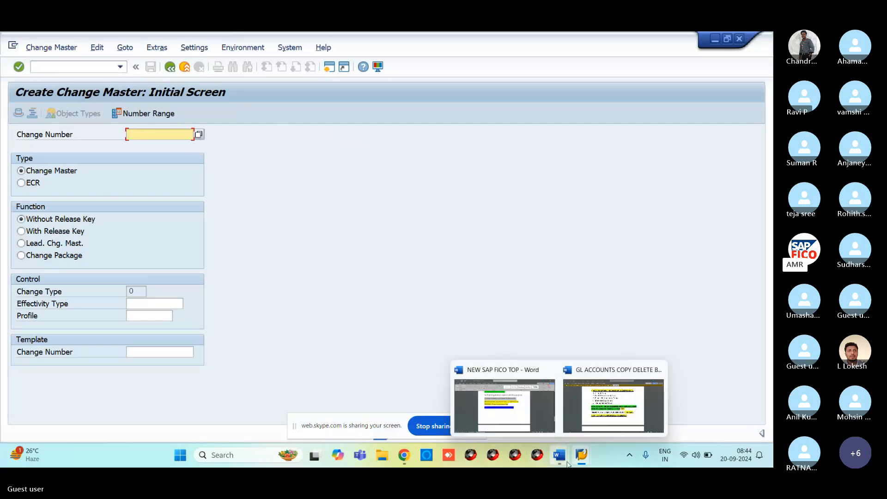
mouse_move(622, 410)
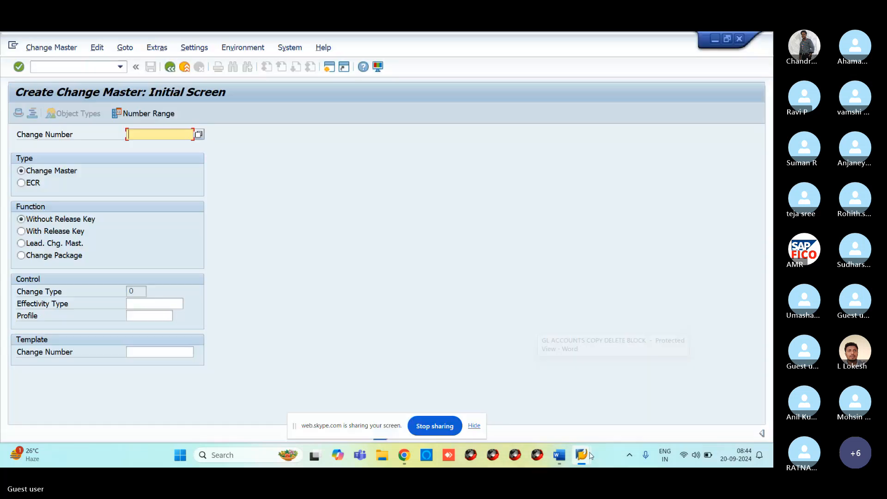
click(47, 68)
text(/)
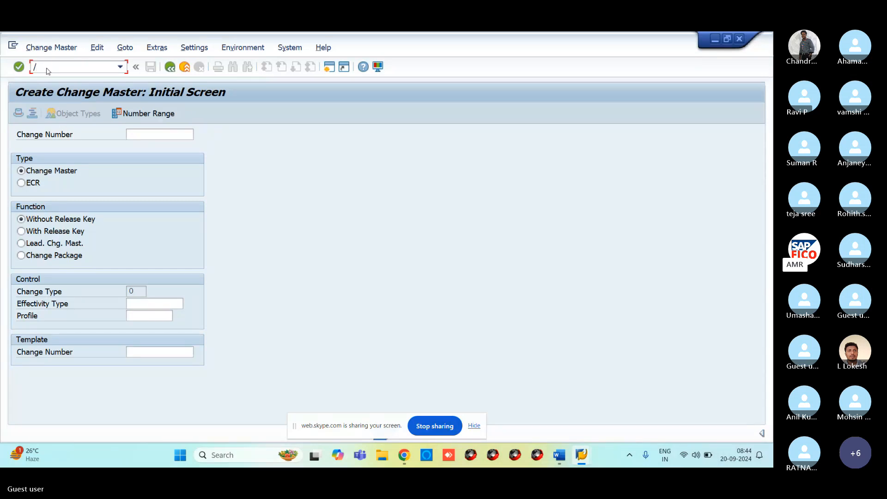
text(NCC01)
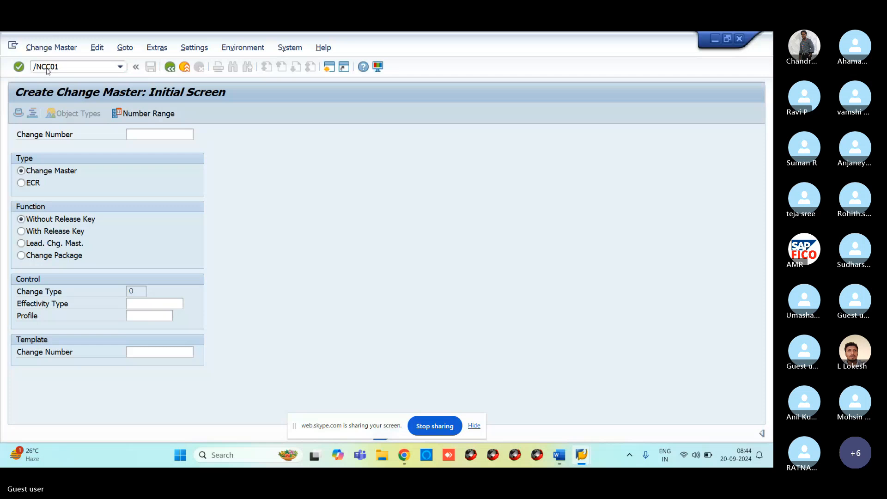
key(Return)
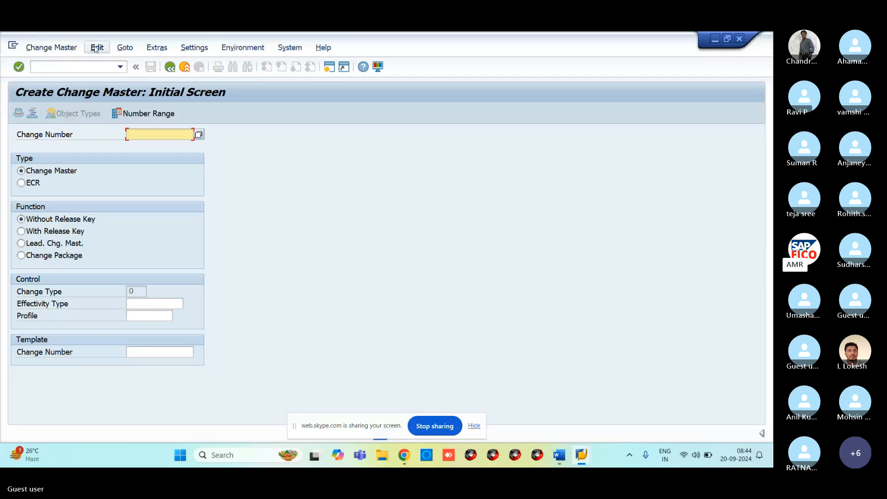
Return to SAP Easy Access and start the SPRO Customizing transaction.
click(170, 67)
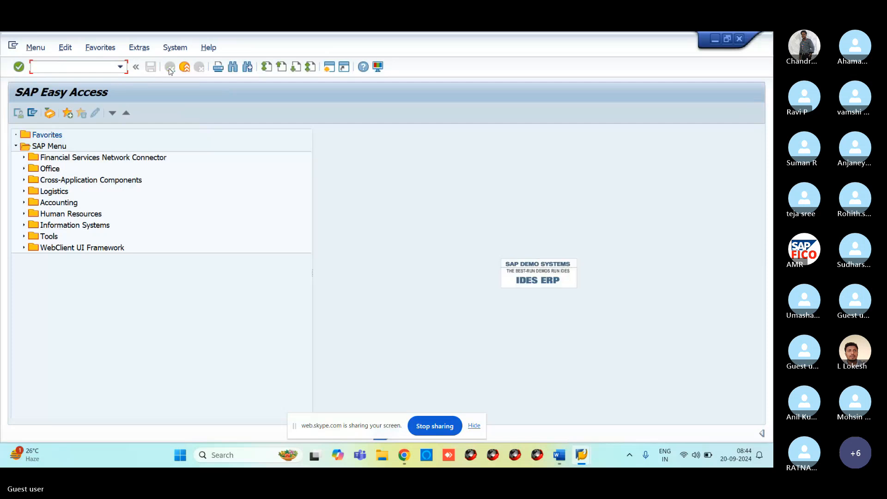
click(82, 67)
text(SPRO)
key(Return)
Open the SAP Reference IMG and expand Financial Accounting and its Global Settings.
click(74, 115)
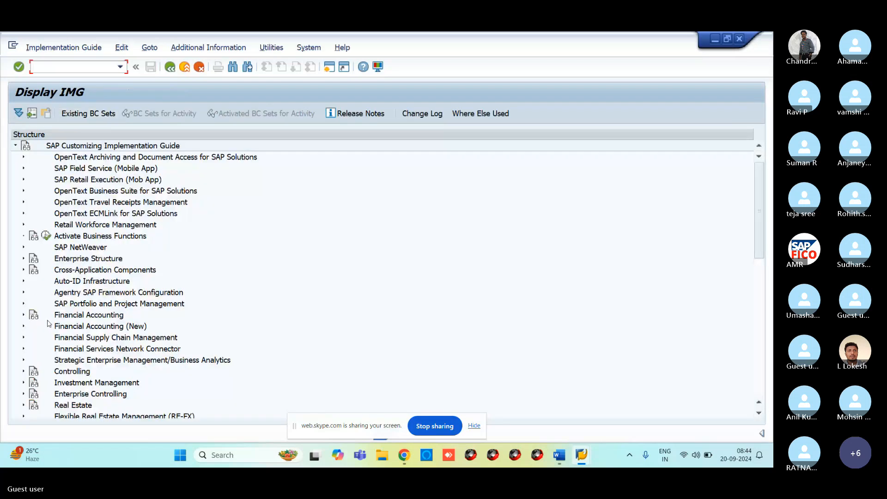
click(24, 315)
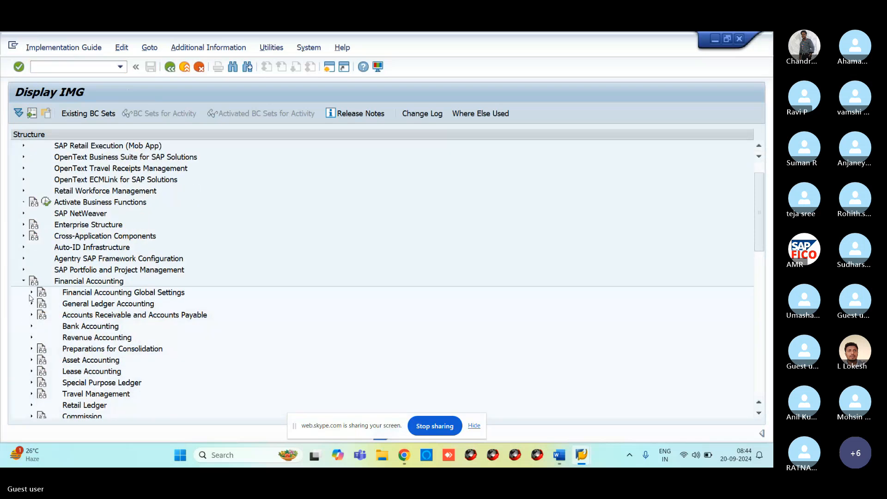
click(32, 292)
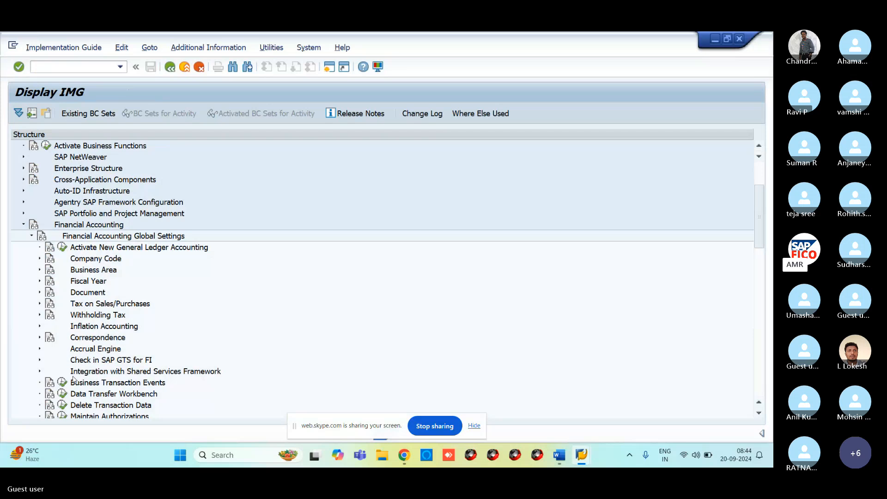
scroll(78, 386, down, 1)
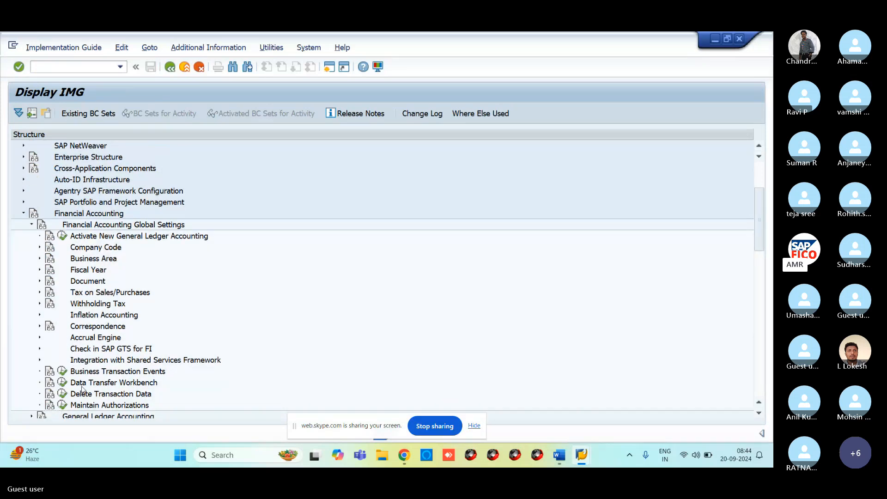
scroll(82, 391, down, 1)
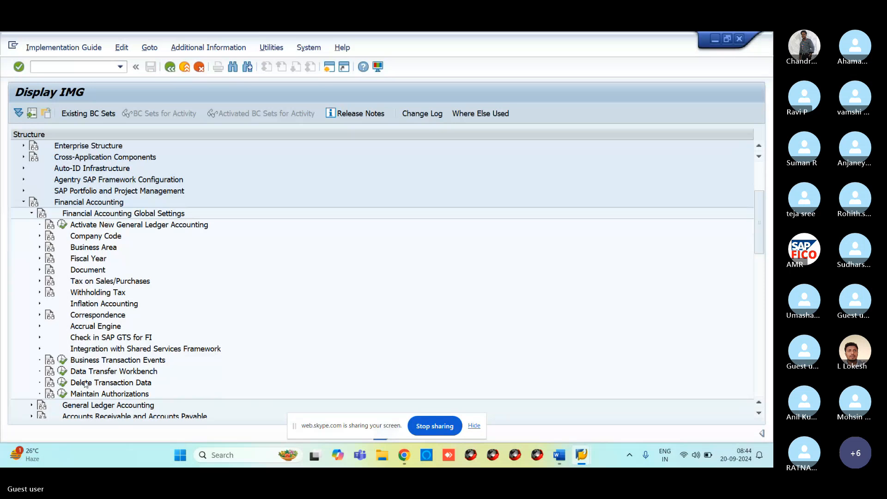
Browse General Ledger Accounting, collapse Financial Accounting, and expand Financial Accounting (New) instead.
click(32, 405)
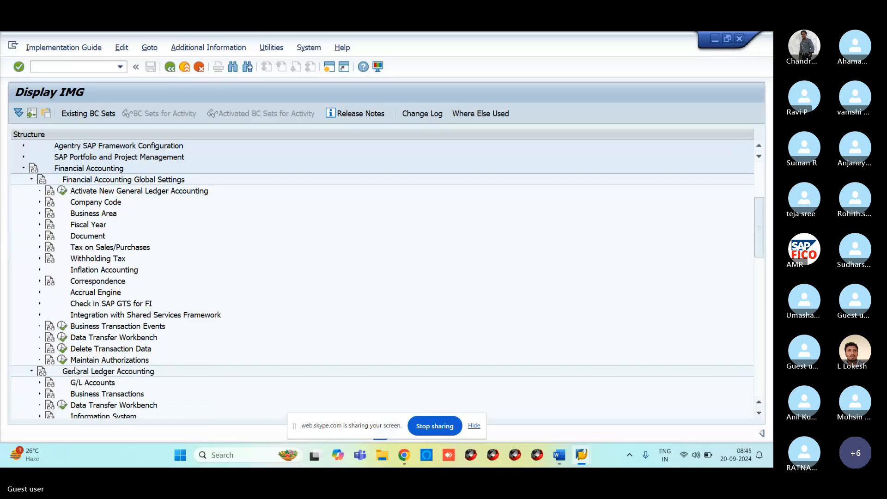
scroll(70, 390, down, 1)
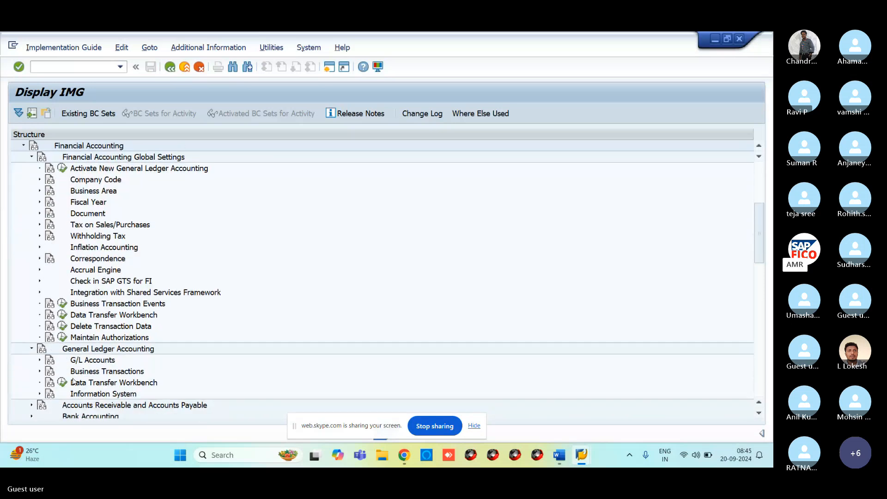
scroll(60, 391, down, 1)
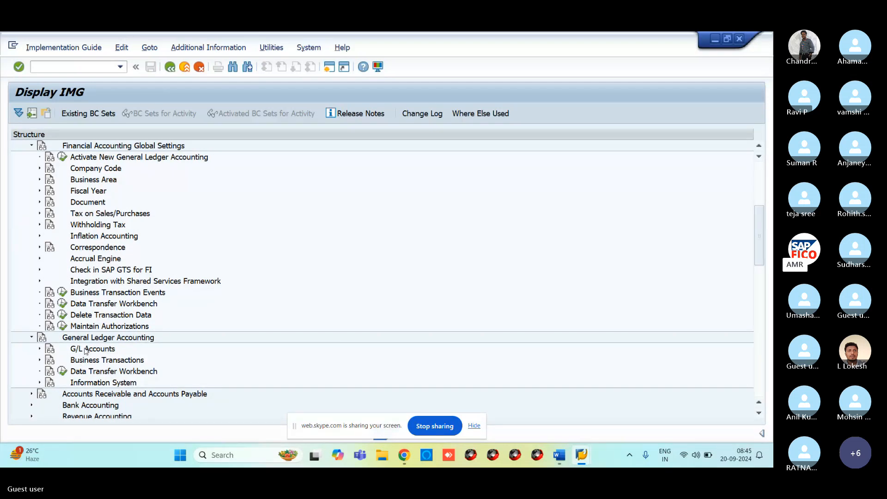
click(31, 337)
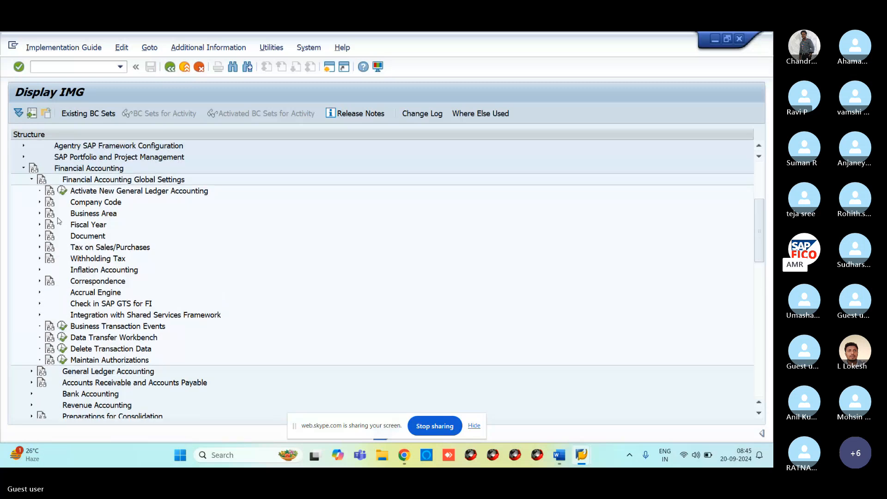
click(23, 168)
click(23, 179)
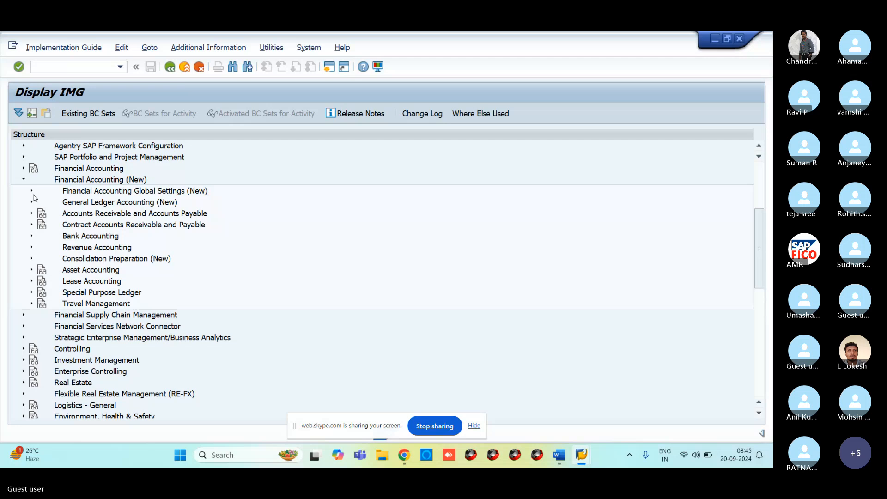
Expand General Ledger Accounting (New) > Master Data > G/L Accounts > Preparations in the IMG tree.
click(31, 190)
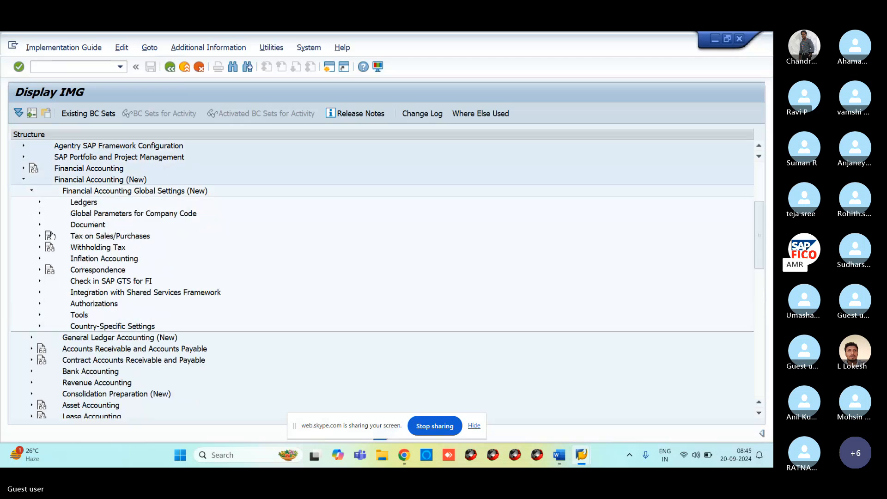
click(32, 191)
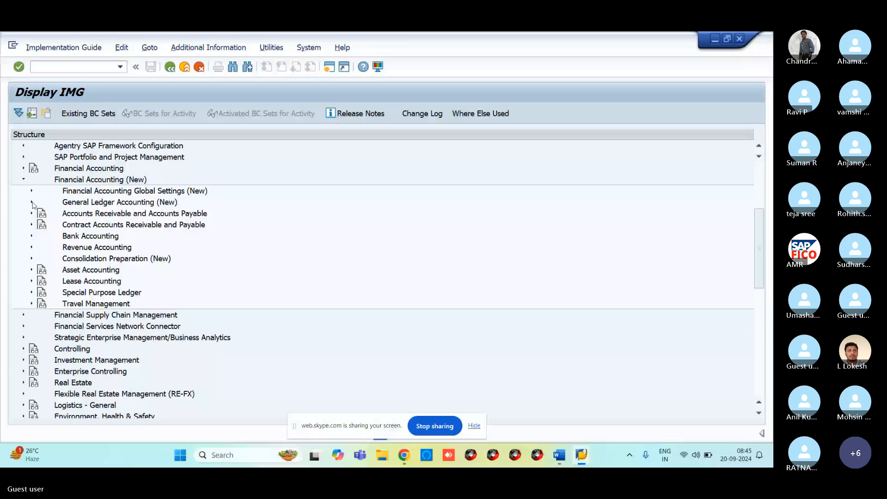
click(31, 202)
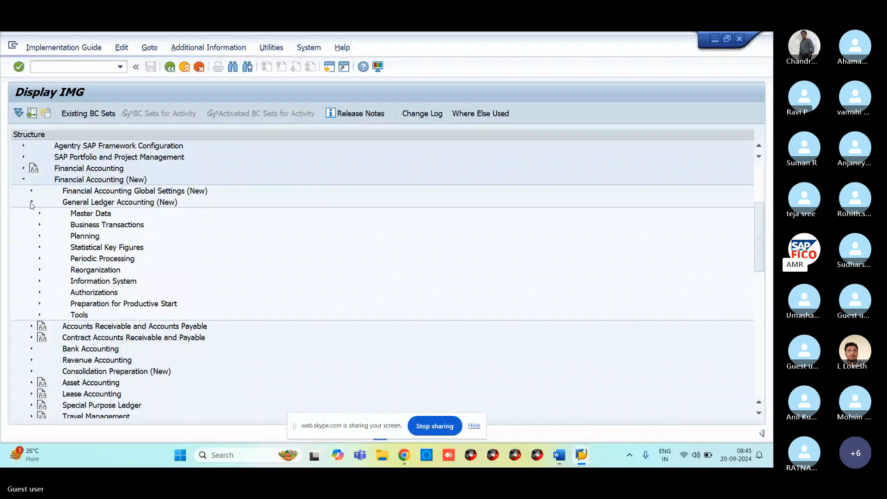
click(40, 213)
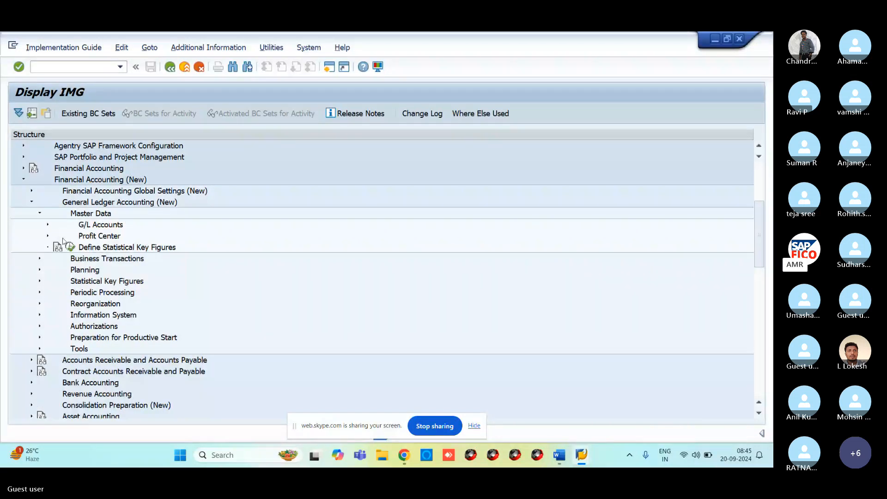
click(48, 225)
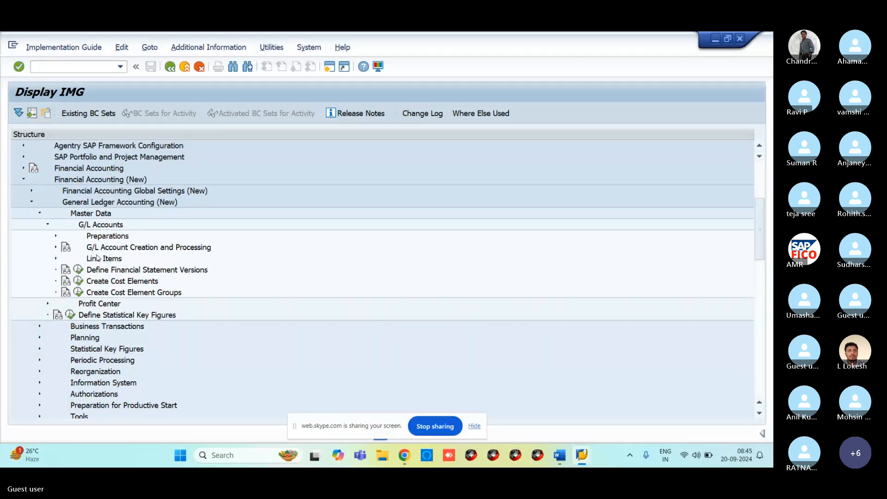
click(56, 236)
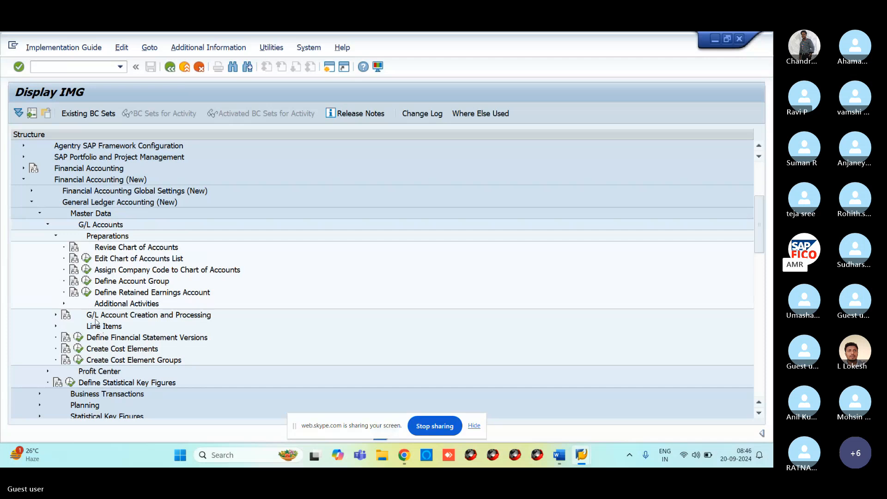
Expand G/L Account Creation and Processing, display IMG activity keys, and execute Create G/L Accounts with Reference.
click(97, 316)
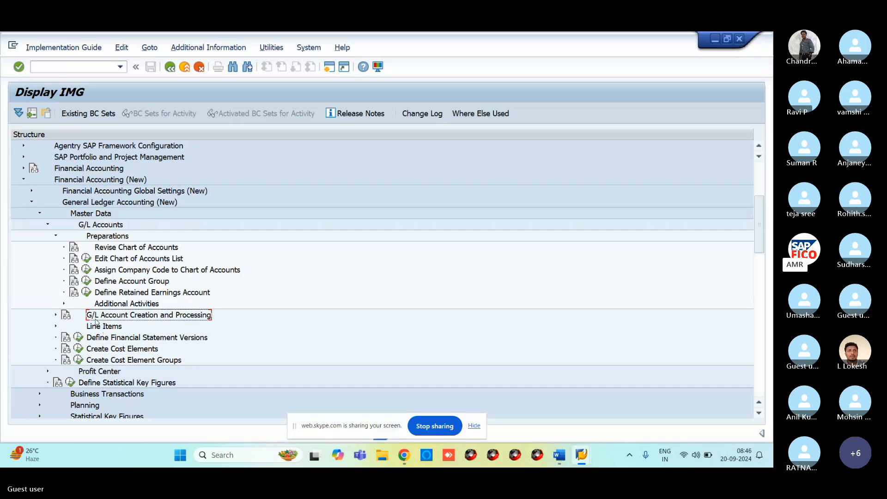
click(55, 315)
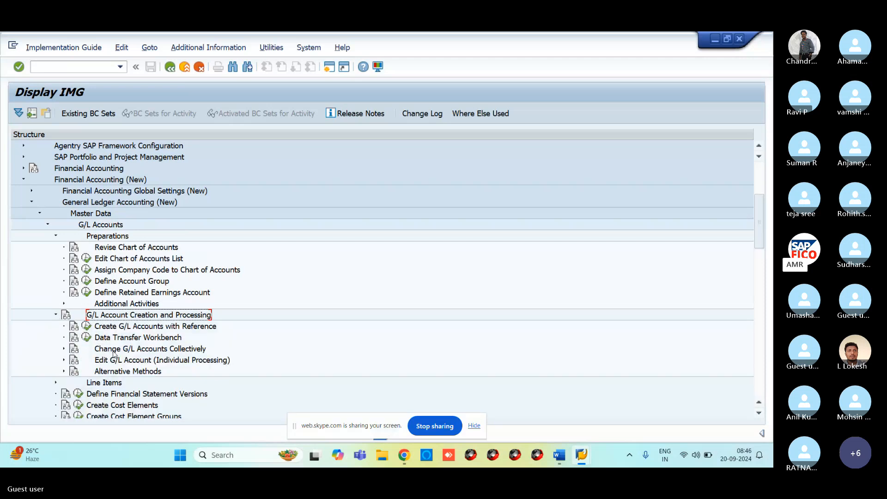
click(111, 327)
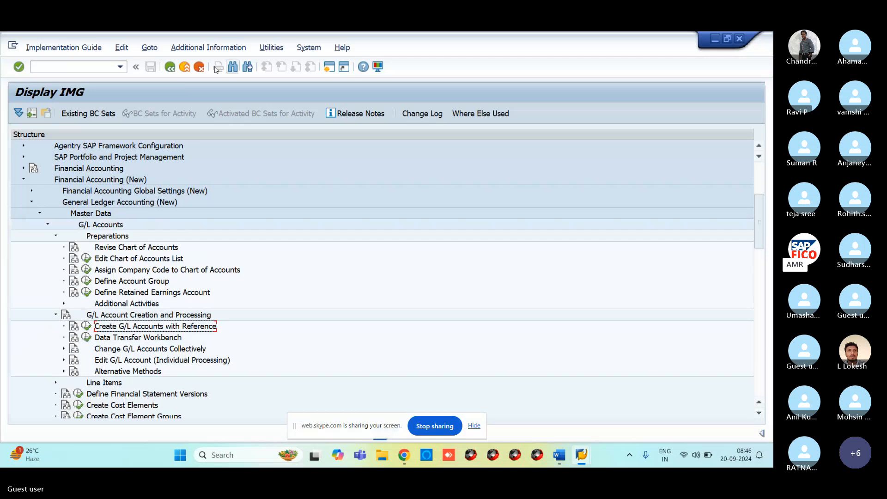
click(208, 47)
mouse_move(217, 62)
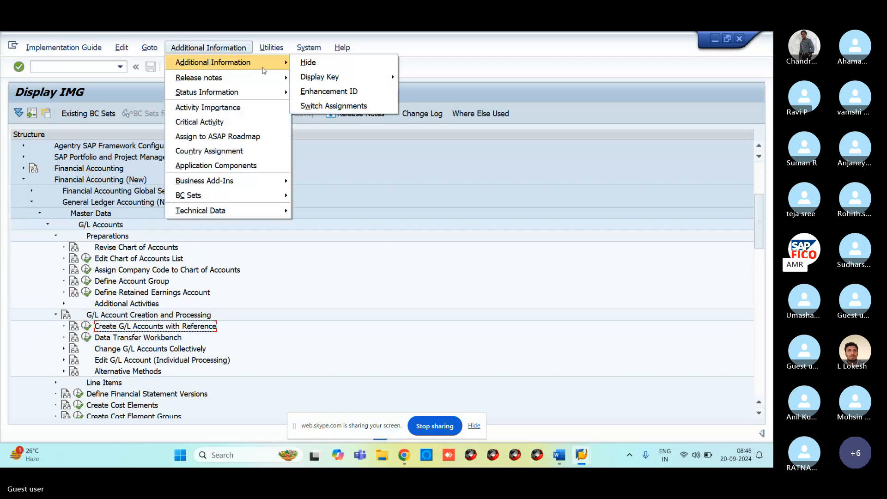
mouse_move(318, 76)
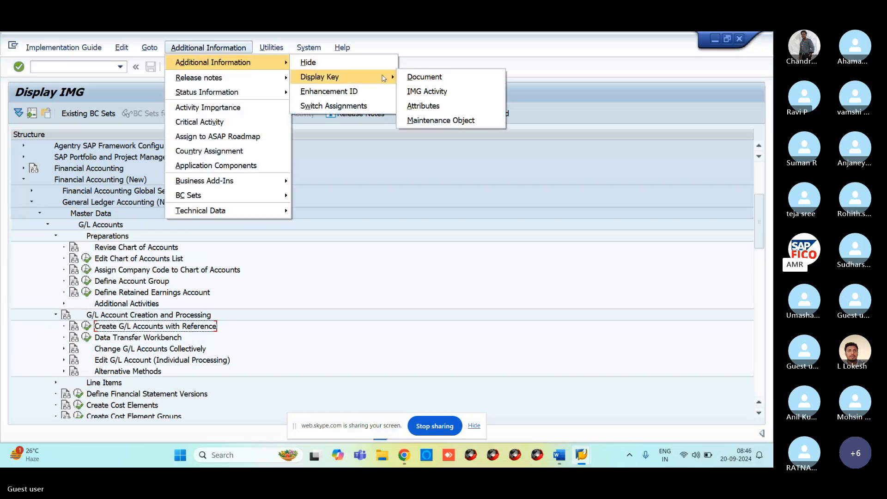
click(423, 92)
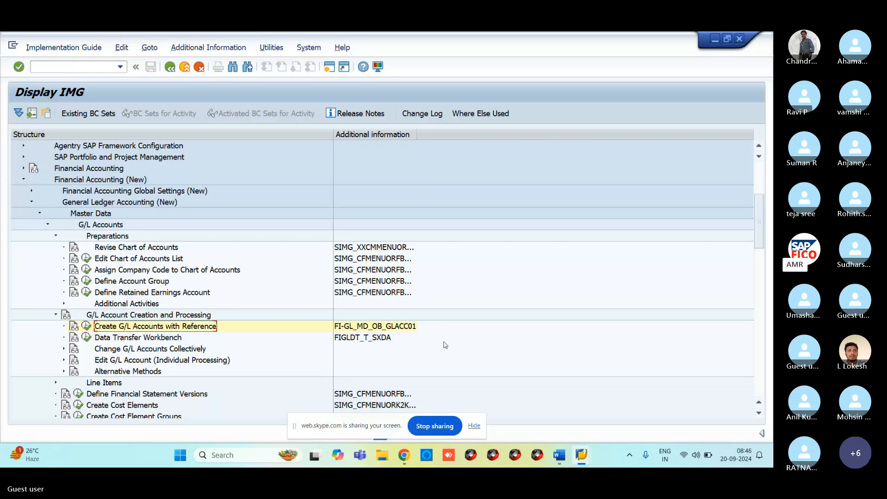
click(87, 326)
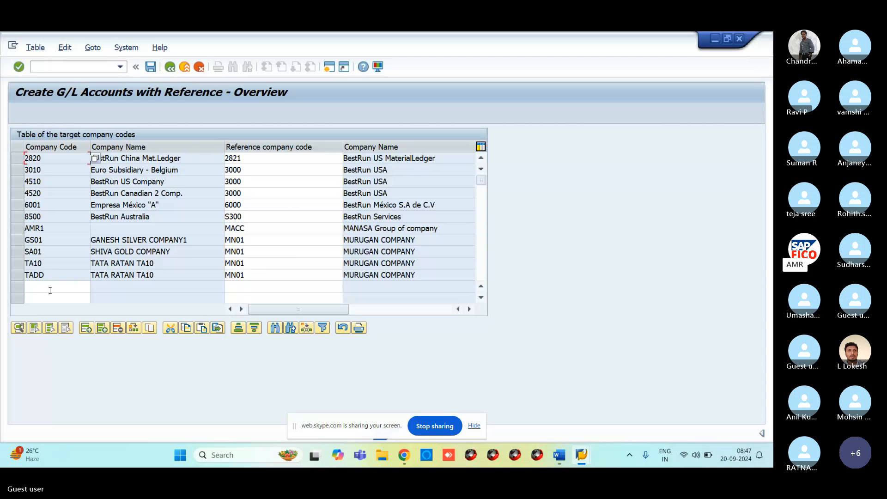
In the empty row, enter reference company code VR11 and target company code AR11.
click(244, 287)
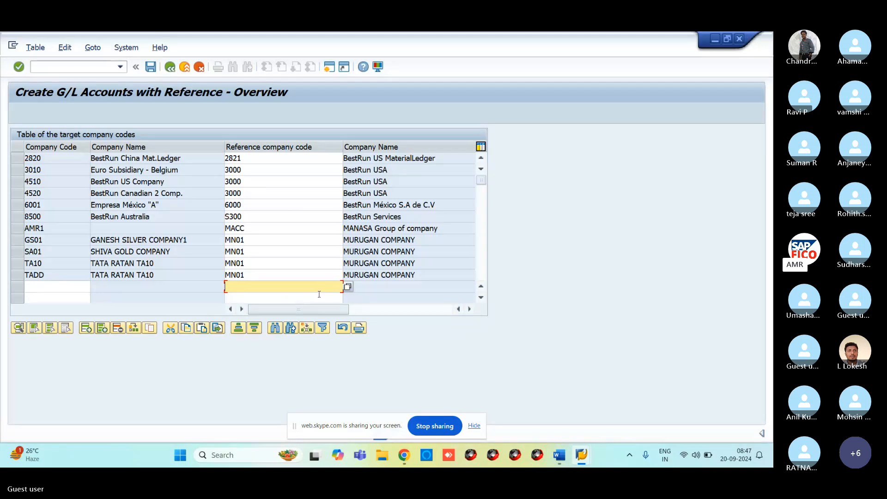
text(VR11)
click(36, 287)
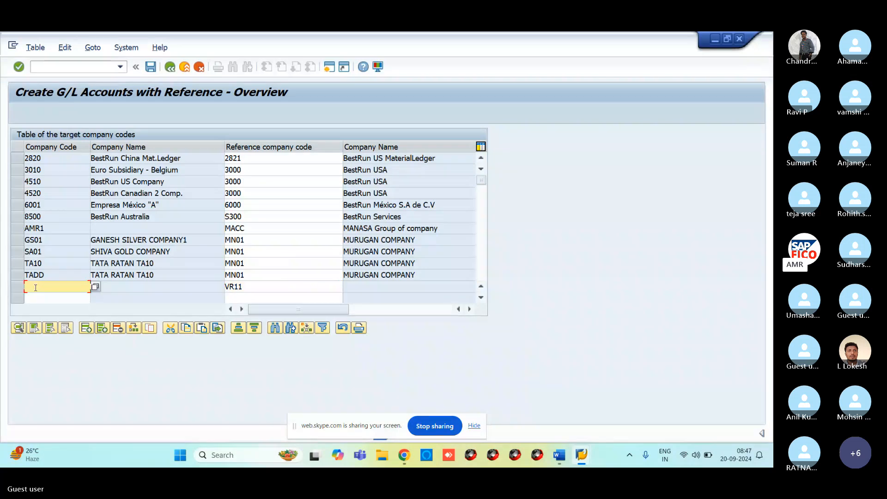
text(AR11)
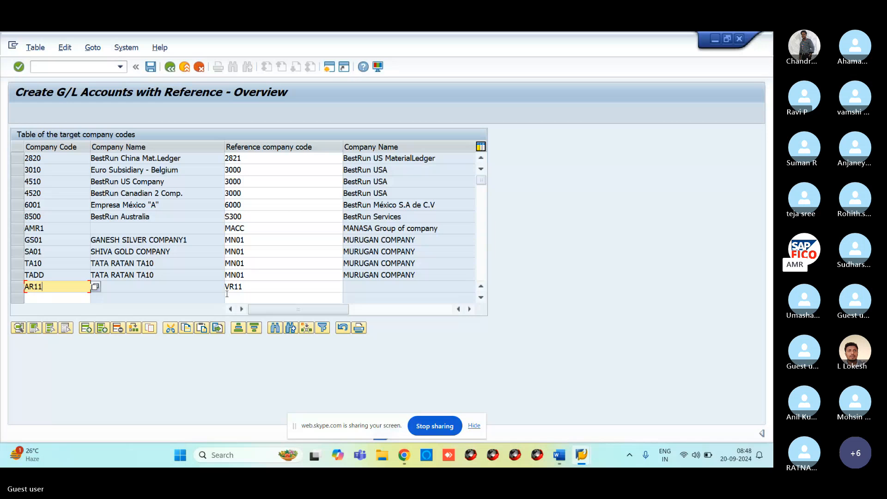
Save target company code AR11 referencing VR11, acknowledge Data saved, and select the AR11 row.
click(152, 69)
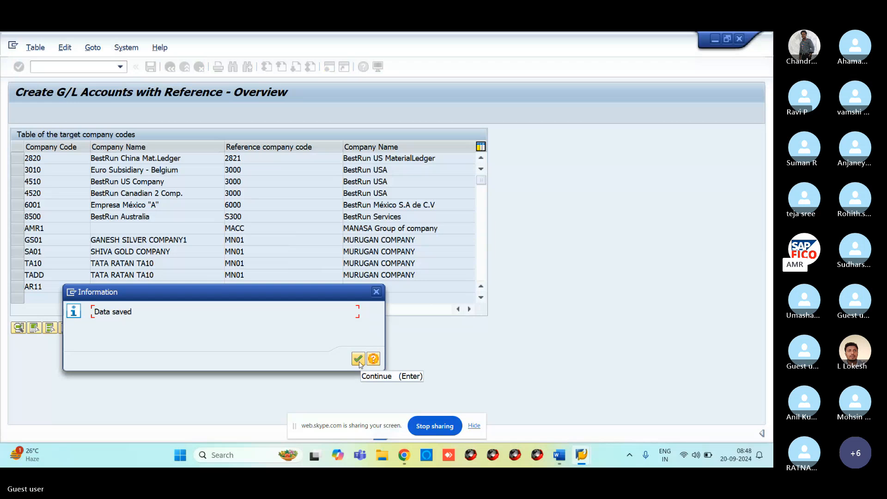
click(363, 362)
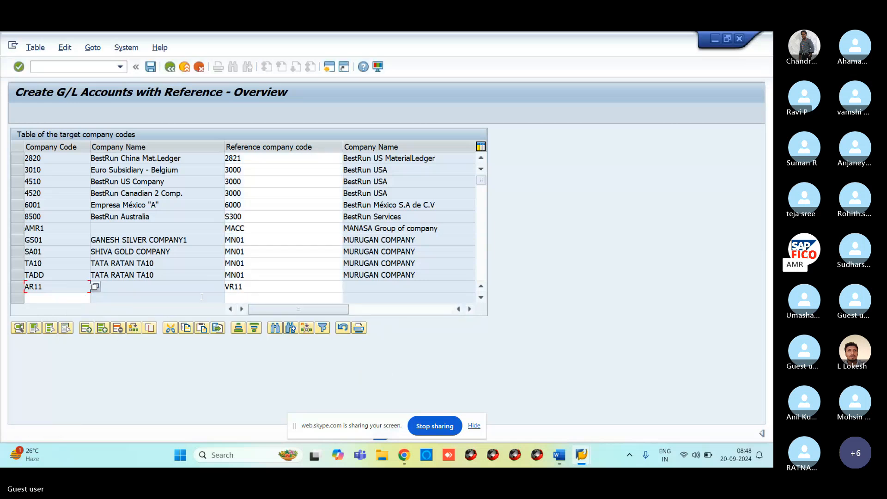
click(17, 286)
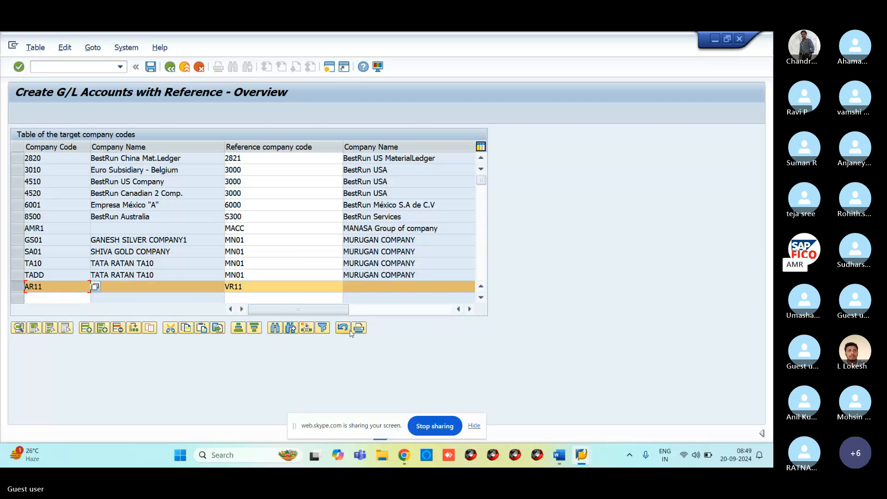
click(19, 328)
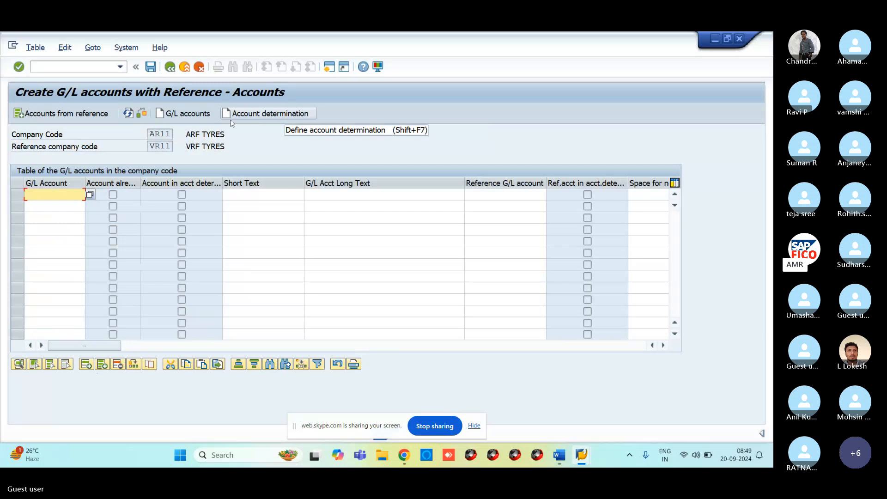
click(81, 114)
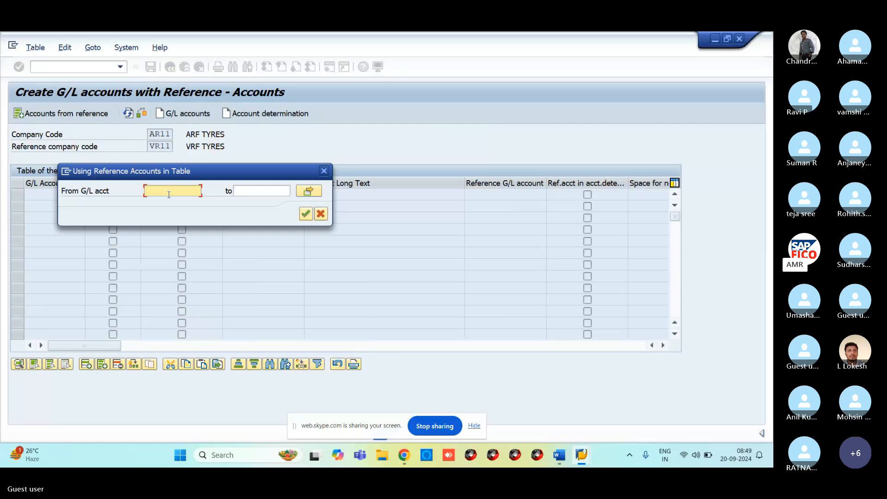
text(1)
click(260, 190)
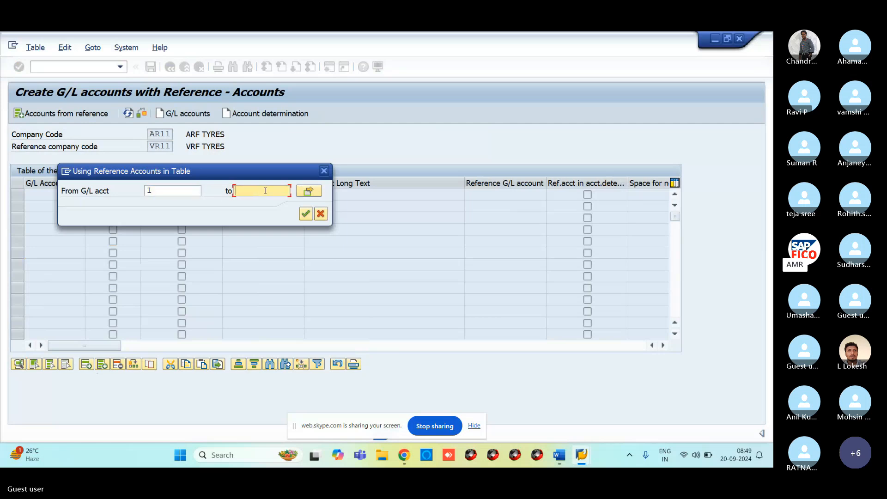
text(9999999999)
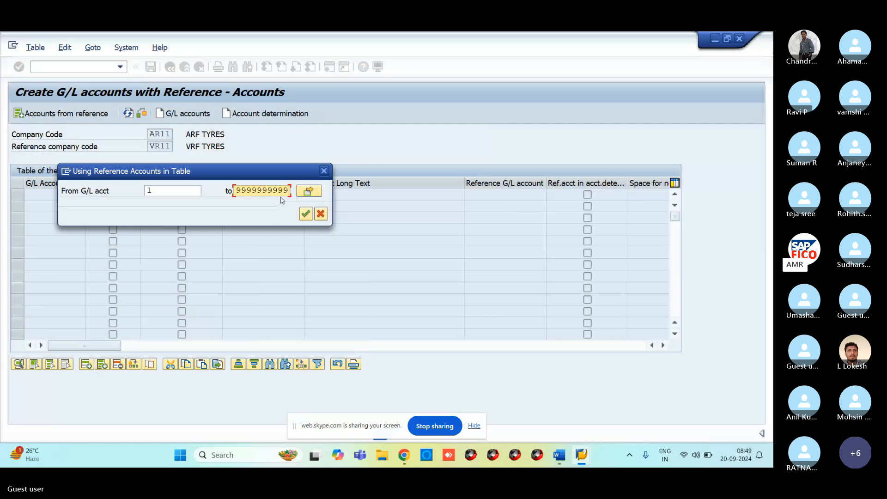
click(305, 213)
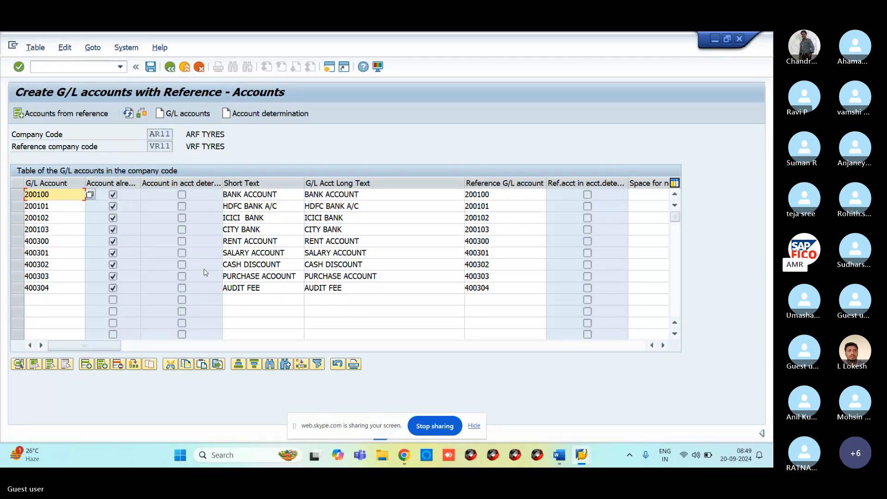
Check the reference company code VR11 and company code AR11 values.
click(149, 146)
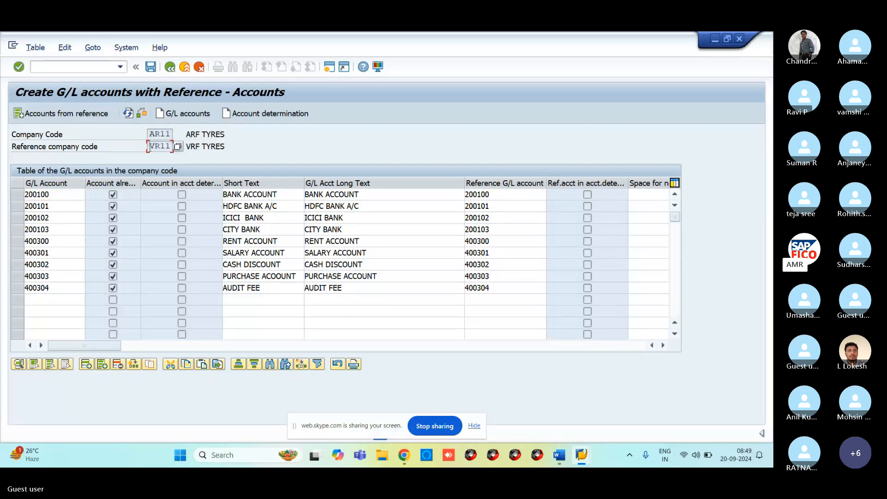
double_click(150, 148)
click(149, 134)
double_click(149, 134)
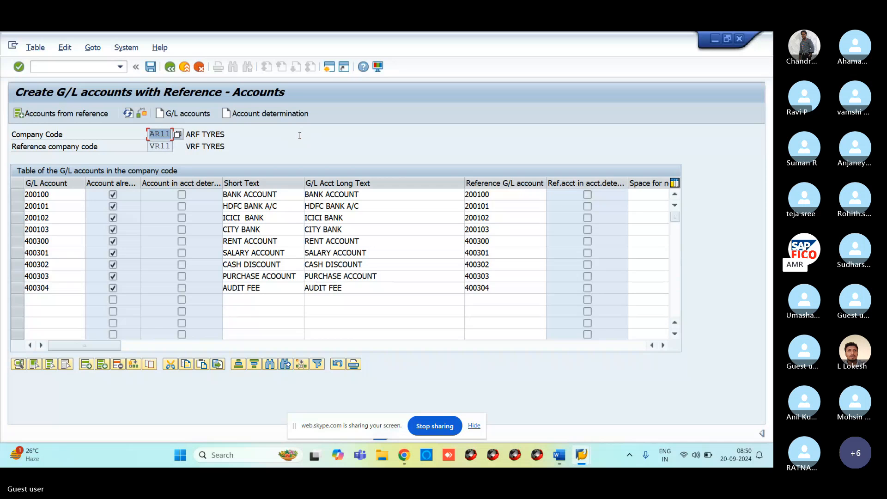
Save the nine copied AR11 G/L accounts and bring up the Print Screen List settings.
click(151, 67)
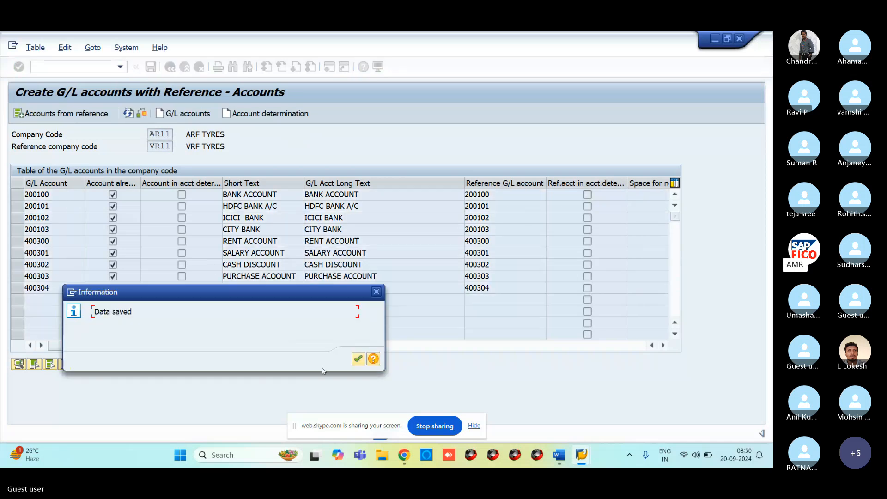
click(357, 359)
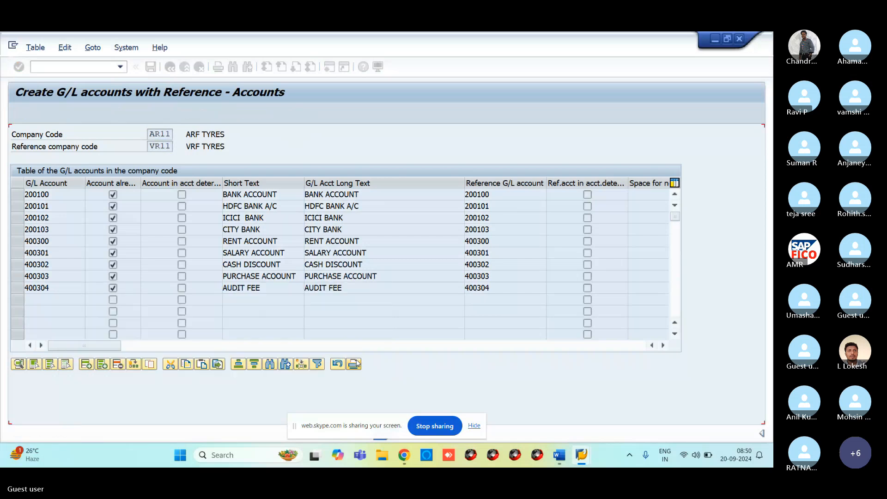
click(355, 363)
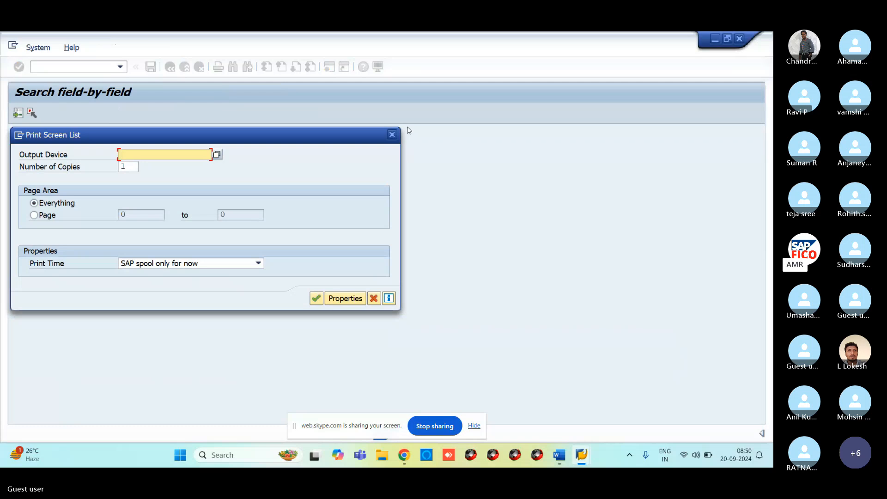
Close the Print Screen List dialog to return to the AR11 accounts table.
click(392, 134)
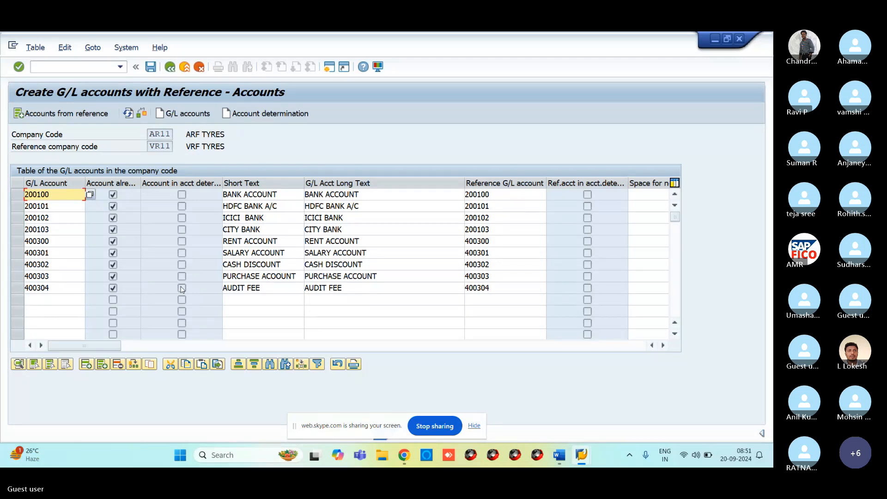
Switch to the GL ACCOUNTS COPY DELETE BLOCK Word notes and scroll to the financial statement viewing options.
mouse_move(559, 455)
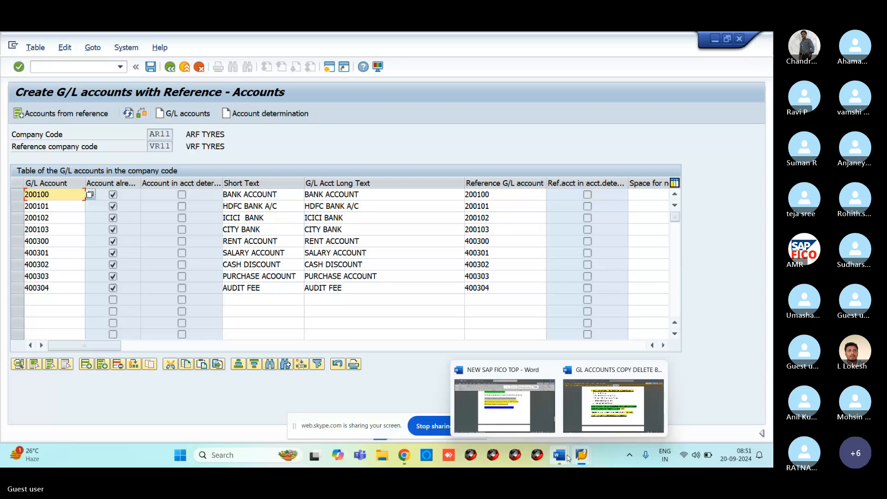
click(624, 403)
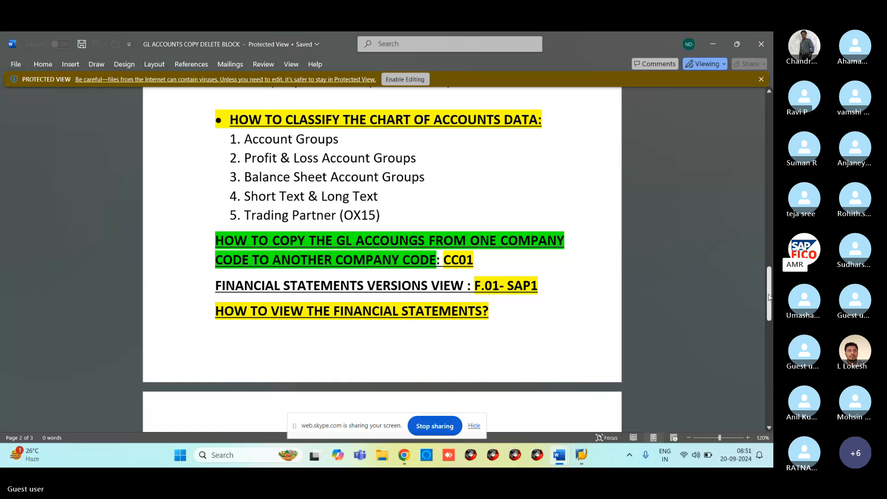
scroll(479, 318, down, 6)
scroll(411, 211, down, 1)
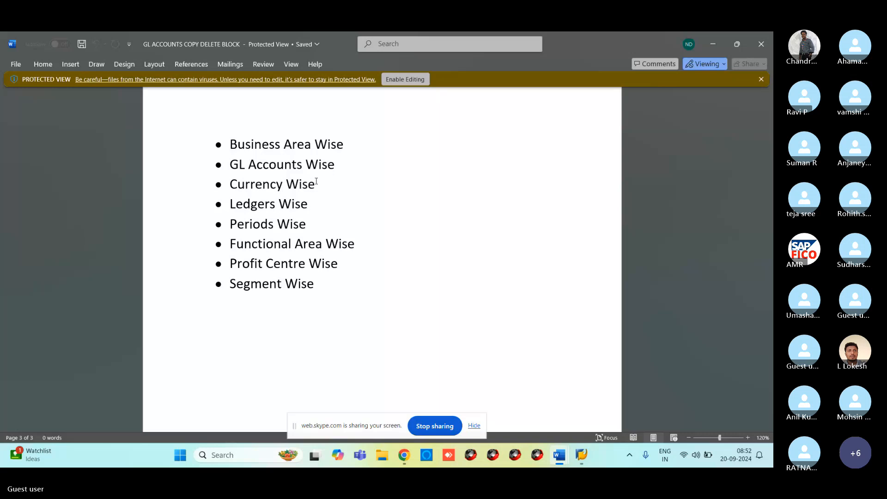
mouse_move(581, 464)
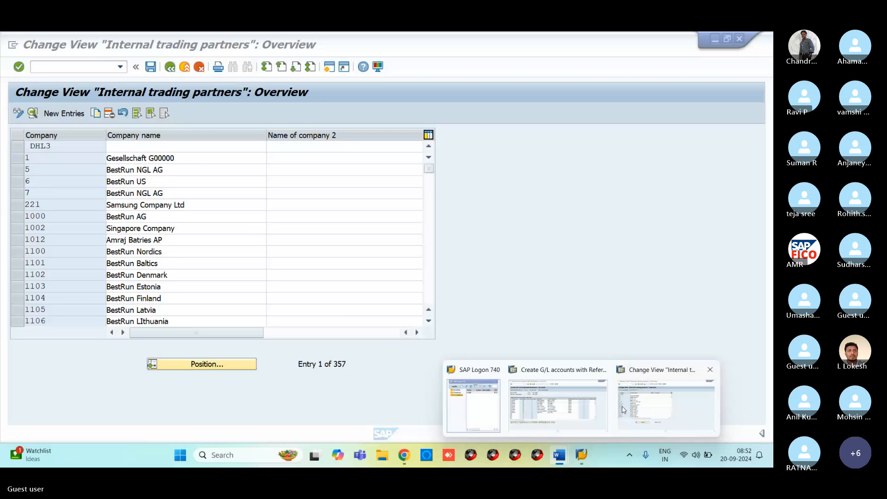
click(666, 404)
click(67, 70)
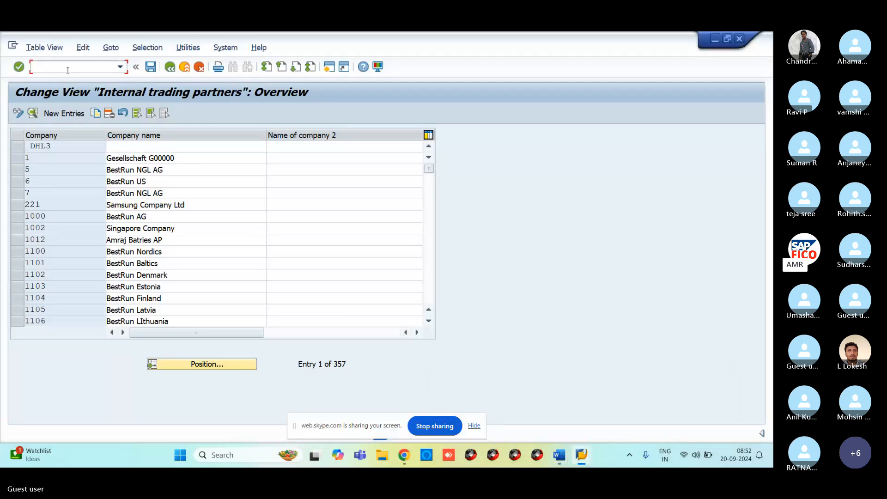
text(/NF)
text(S00)
key(Return)
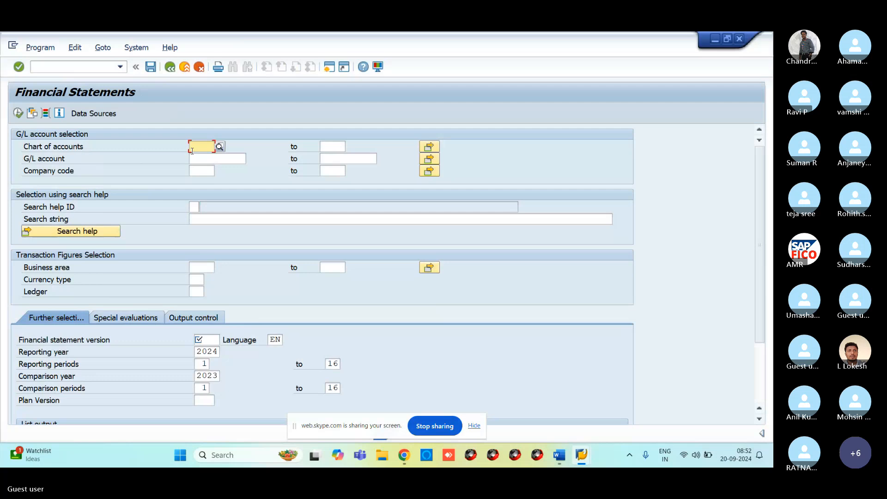
text(VROC)
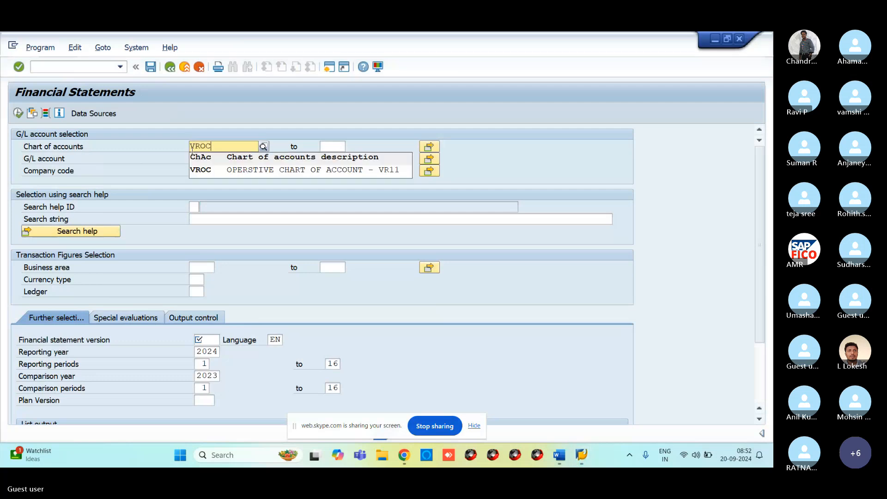
click(207, 170)
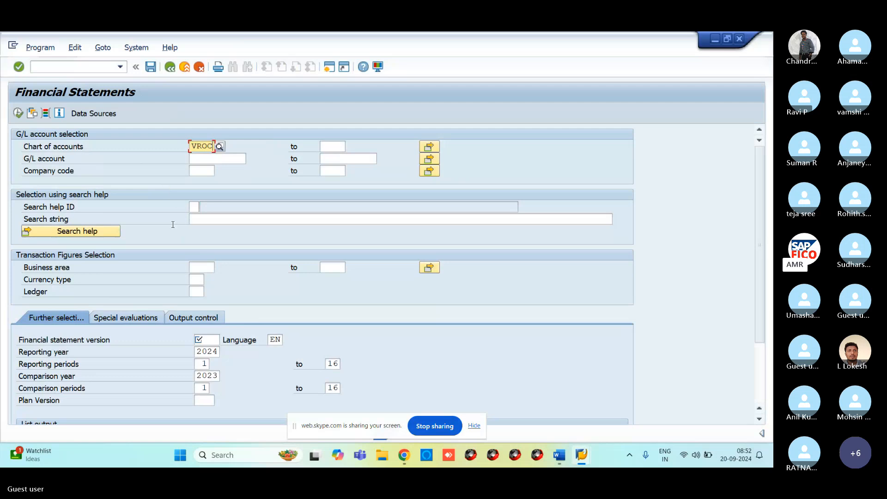
click(205, 160)
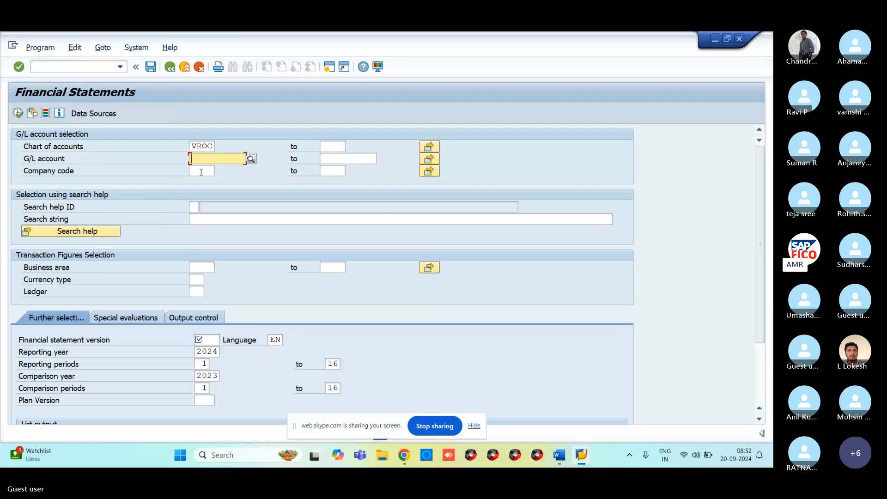
click(200, 172)
text(VR11)
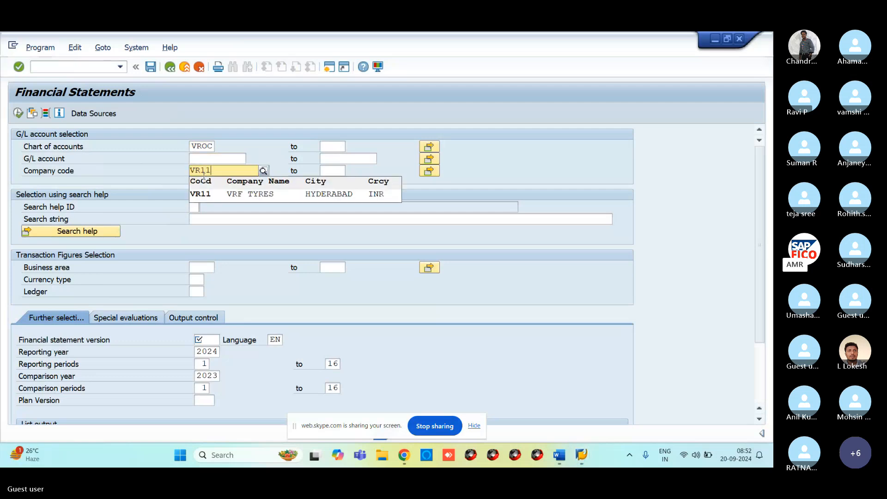
click(203, 194)
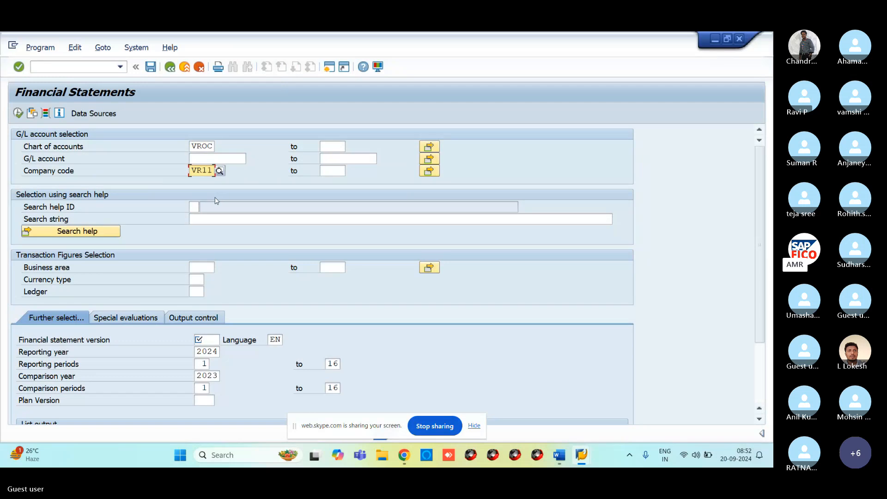
click(201, 268)
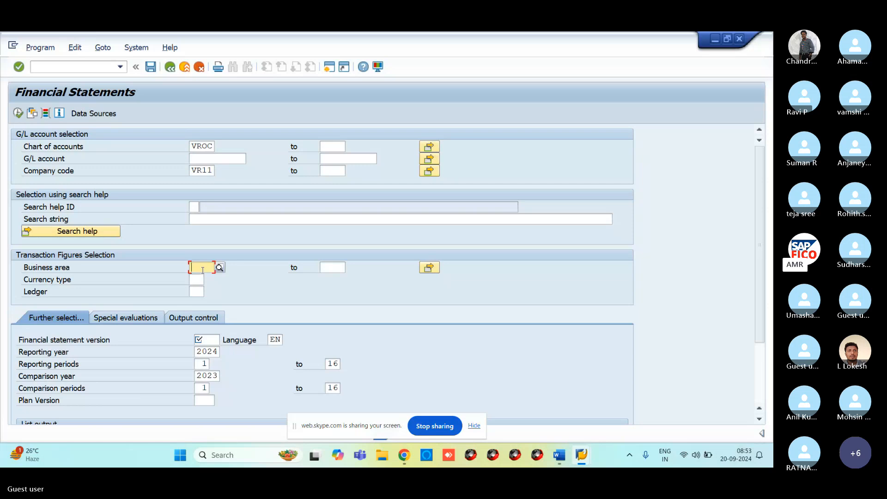
click(201, 278)
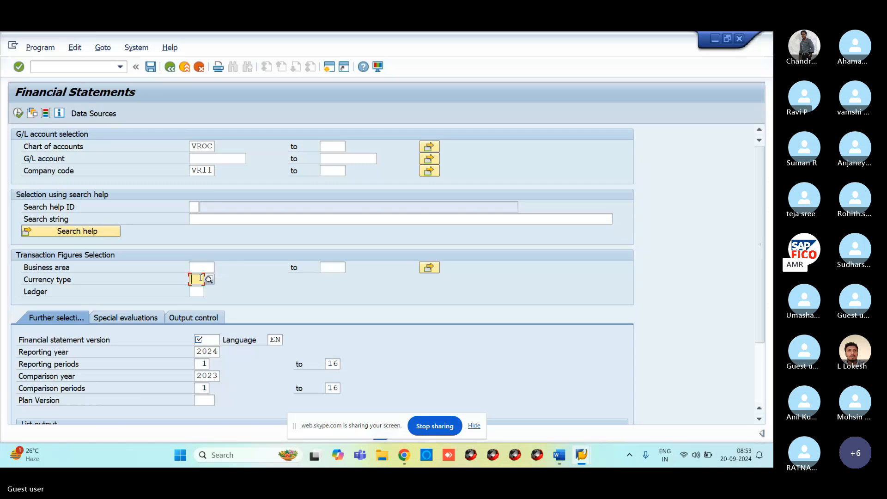
click(197, 294)
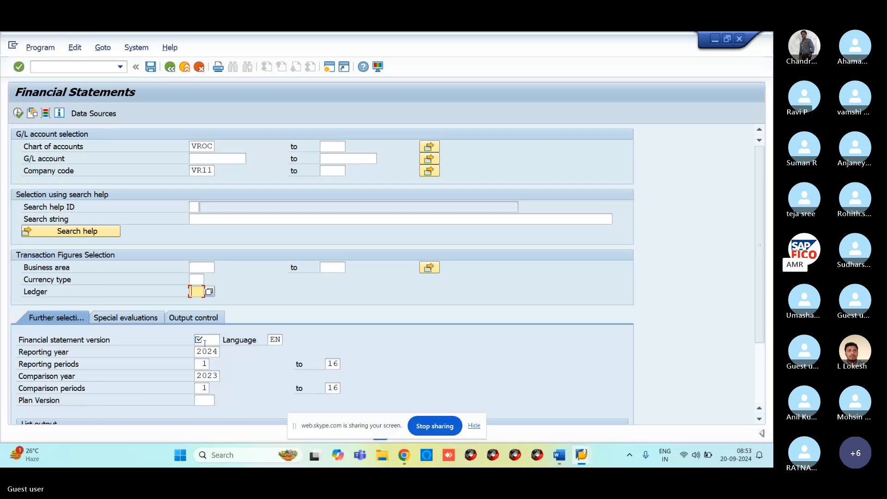
click(205, 342)
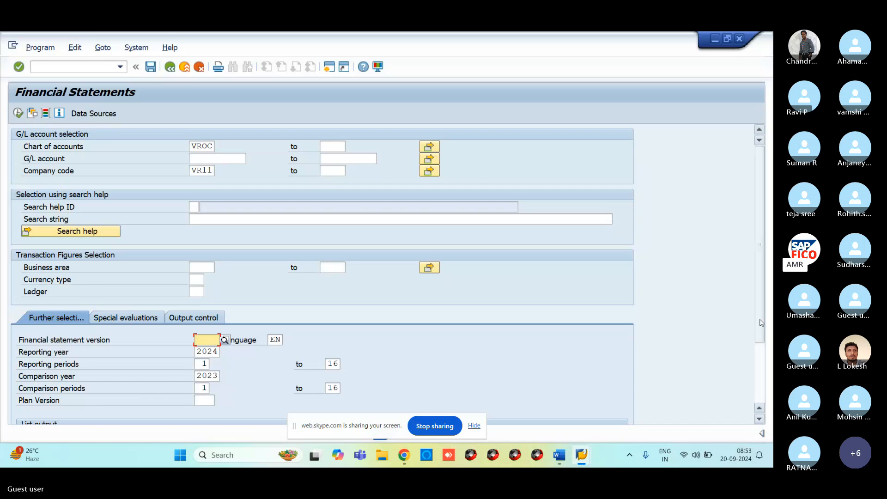
Set financial statement version BAUS, Commercial balance sheet USA, from the F4 list.
scroll(761, 321, down, 1)
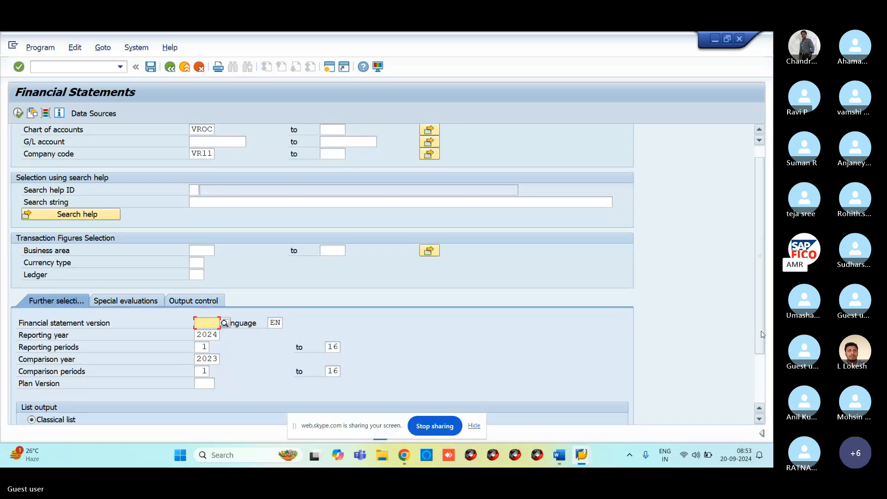
click(225, 323)
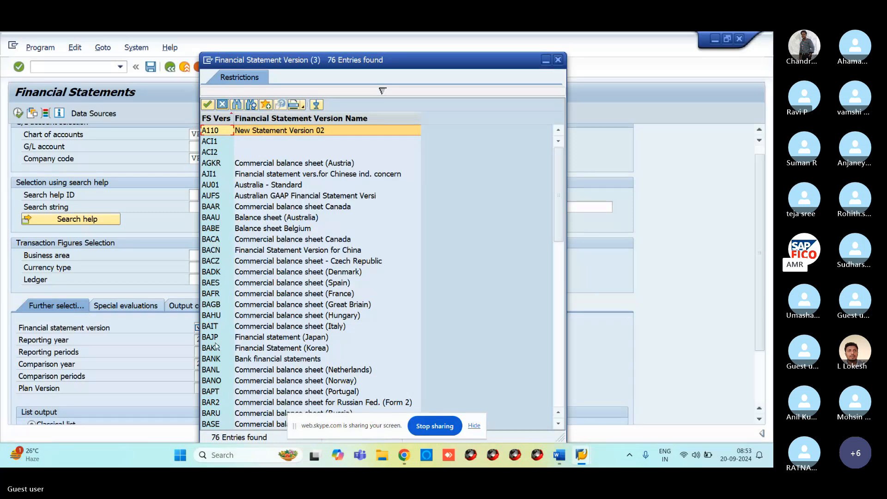
scroll(212, 416, down, 4)
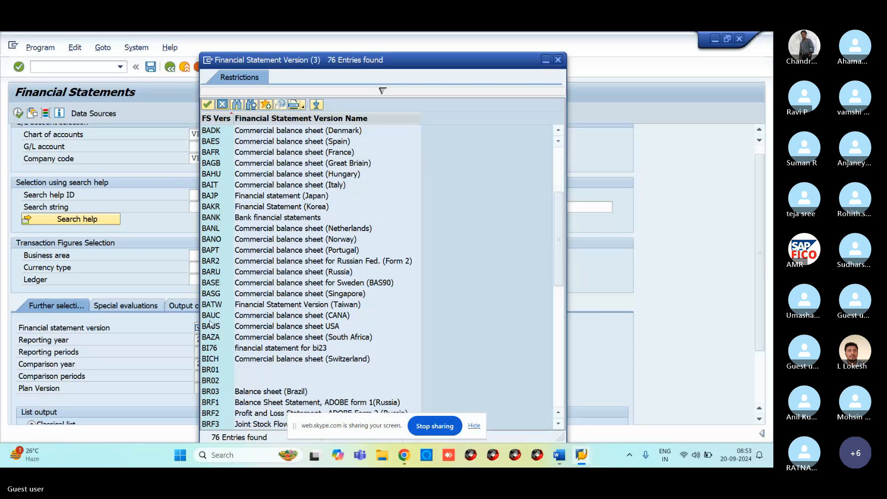
click(211, 324)
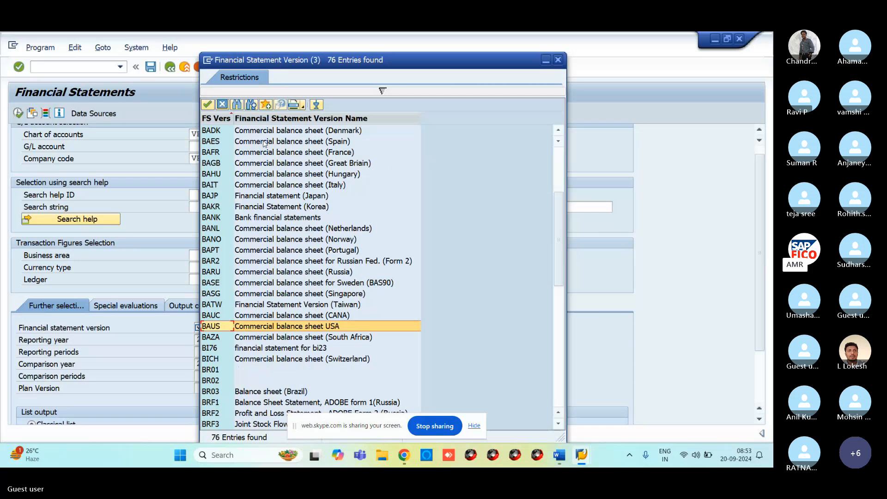
click(208, 105)
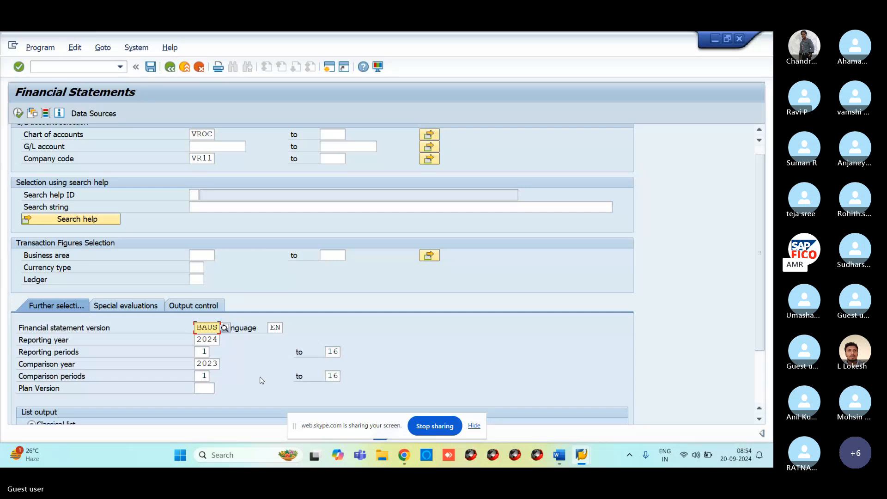
Execute the report to display VR11's commercial balance sheet USA, accounts 200100–400304.
click(18, 113)
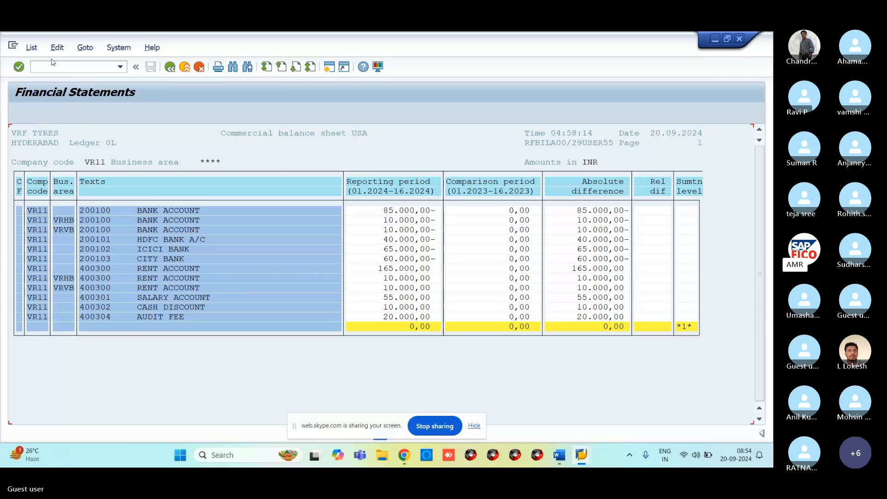
click(32, 47)
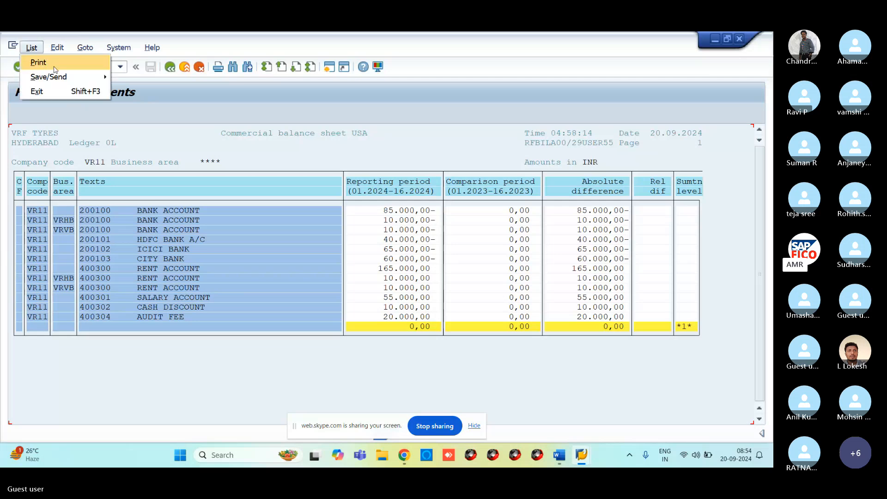
Export the balance sheet list as an unconverted .txt file to the Desktop folder.
mouse_move(50, 81)
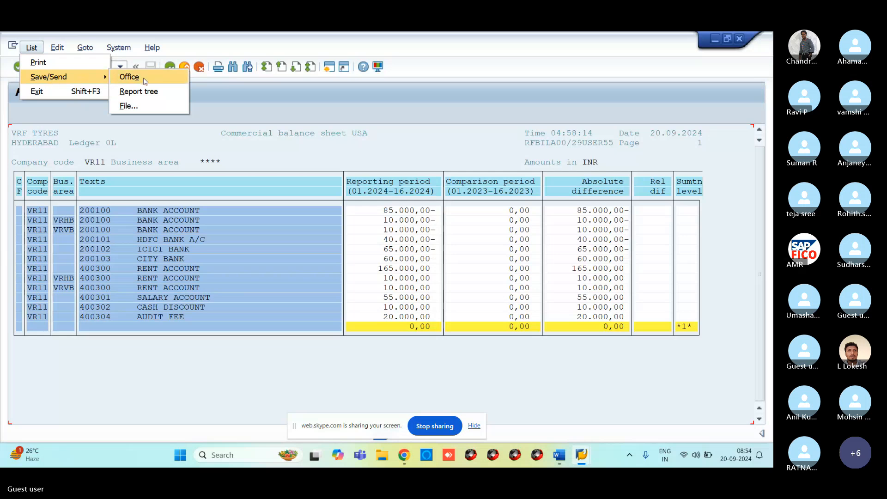
click(130, 106)
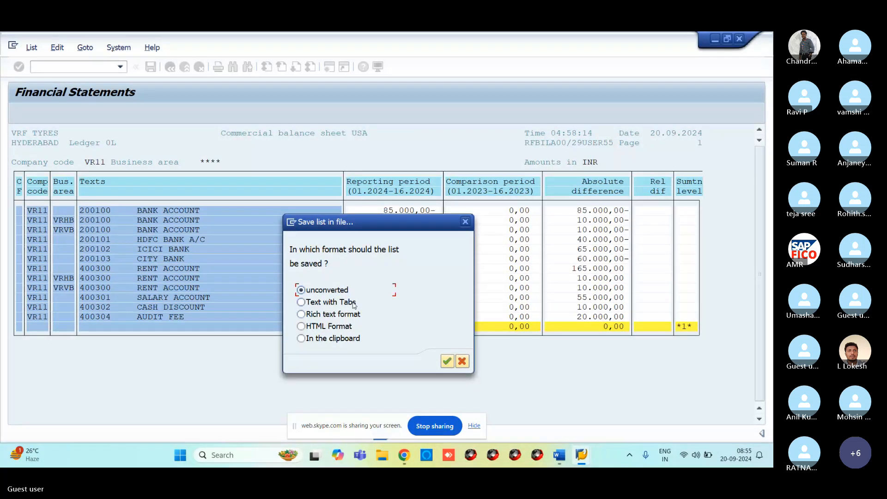
click(446, 361)
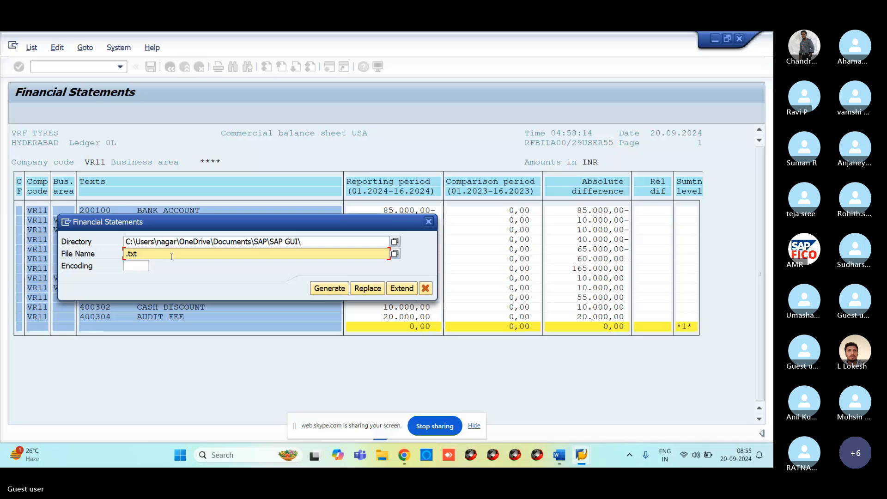
click(335, 242)
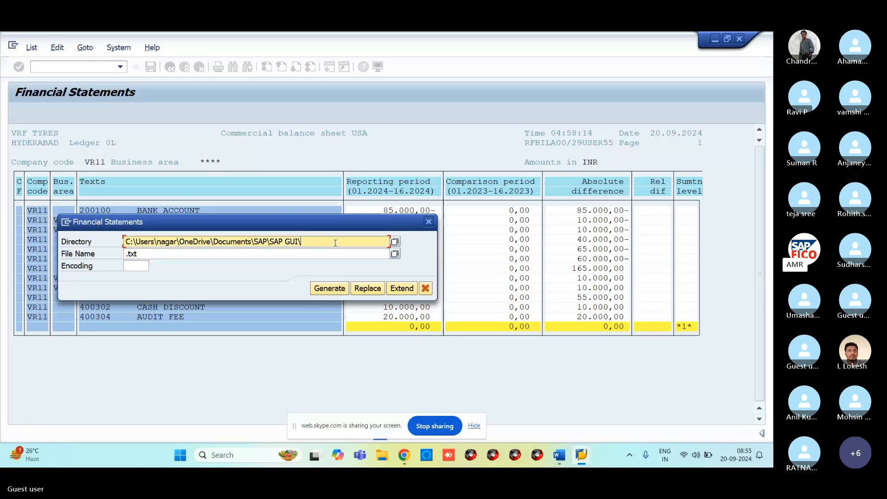
click(395, 242)
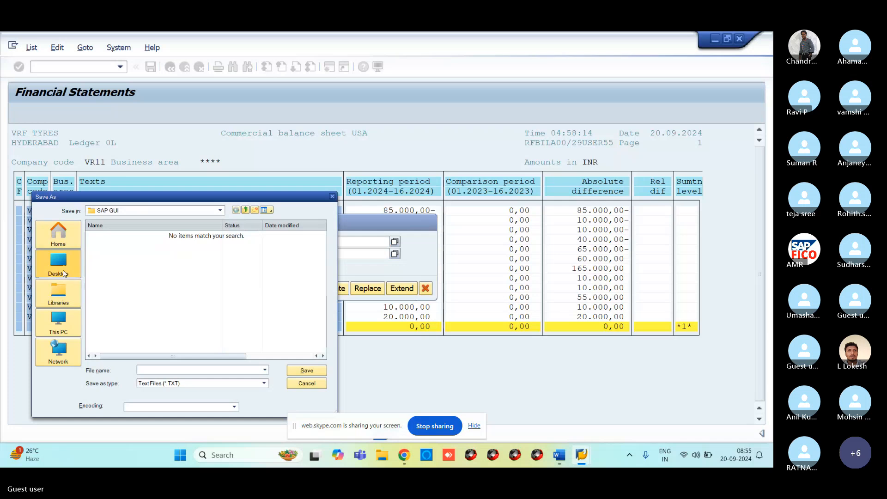
click(63, 270)
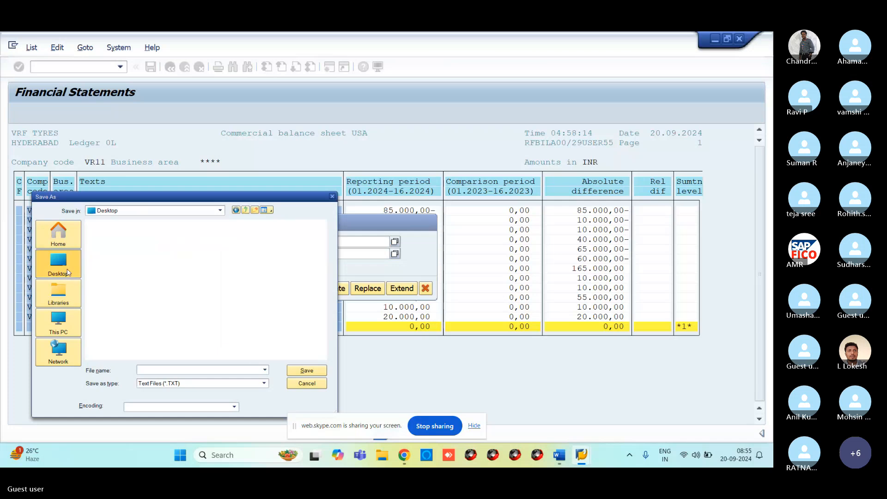
click(306, 373)
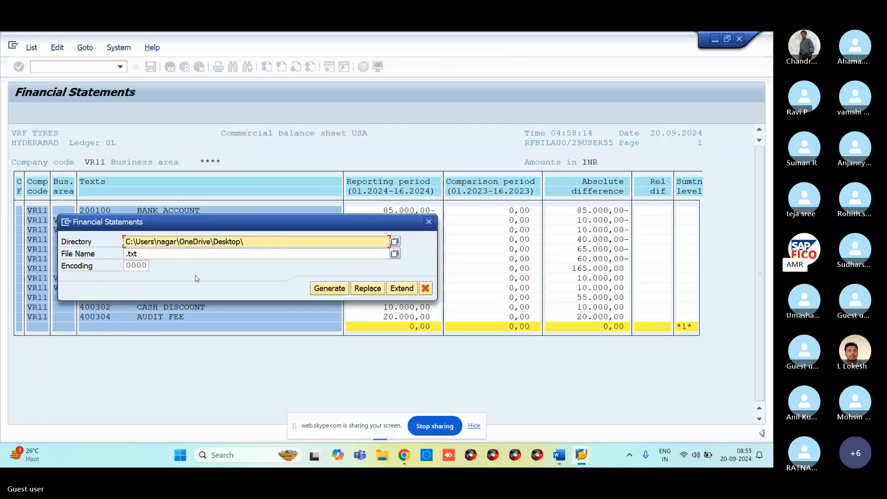
click(323, 288)
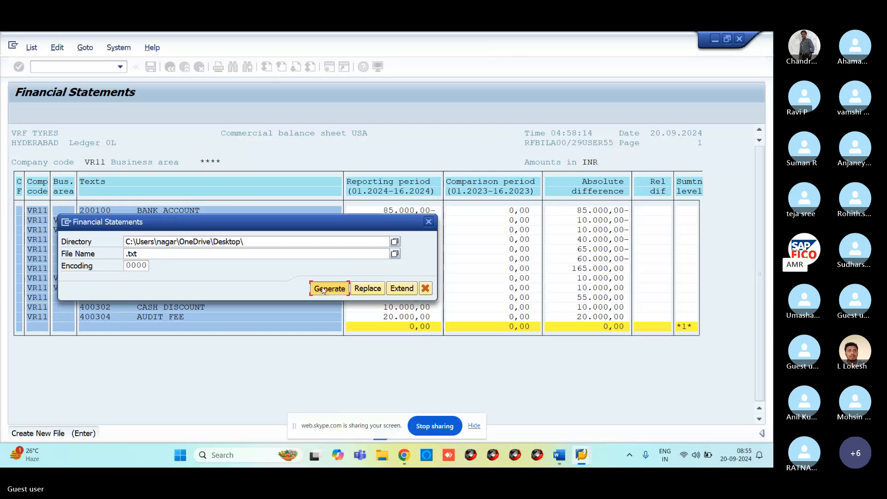
click(156, 318)
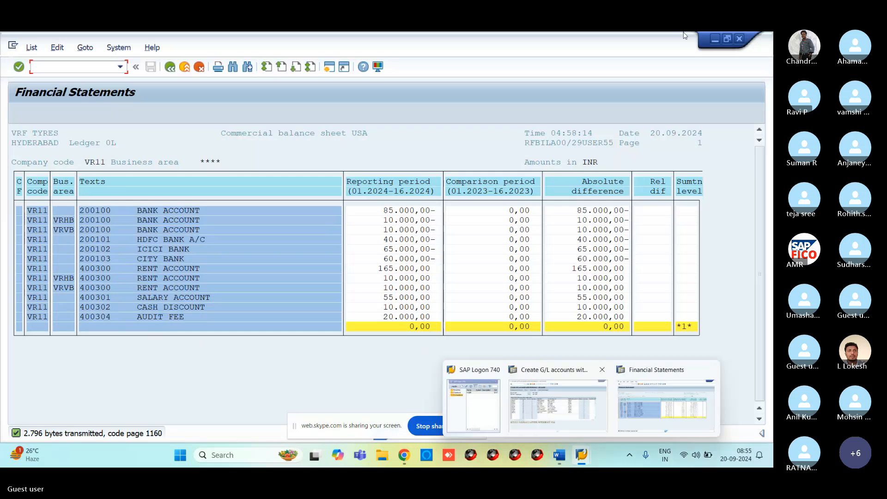
Minimize the open windows and open the exported balance sheet .txt file in Notepad.
click(715, 42)
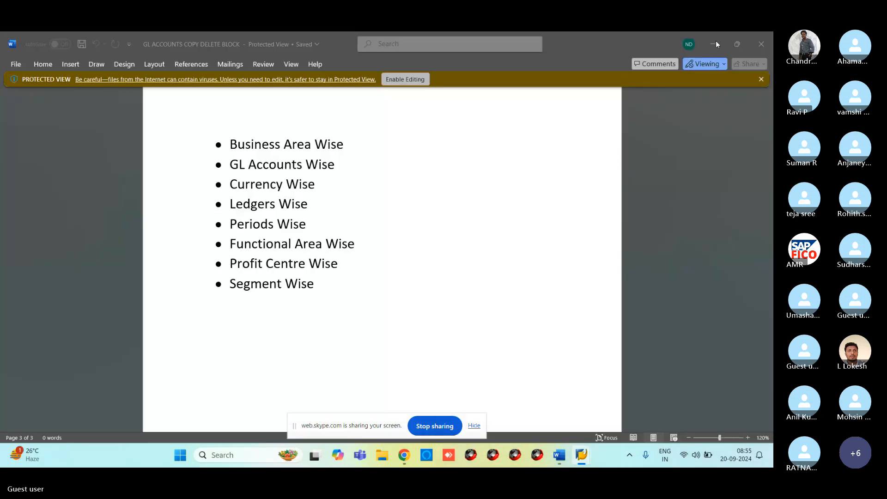
click(716, 42)
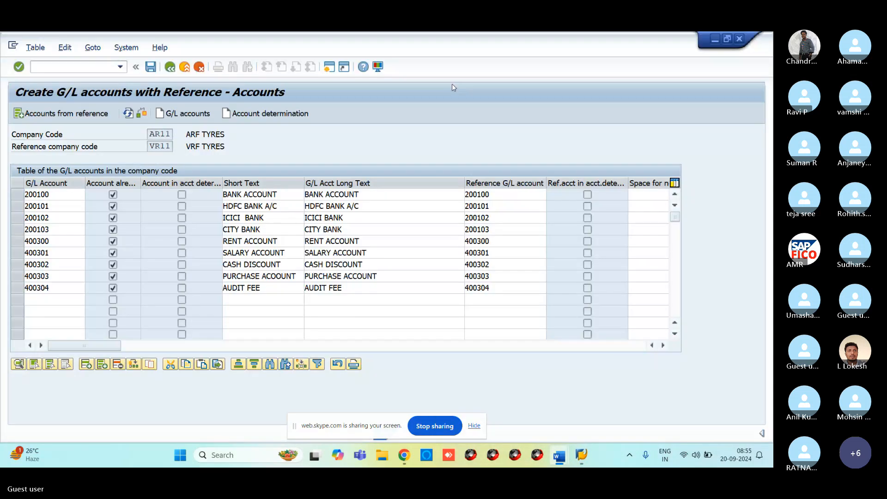
click(714, 39)
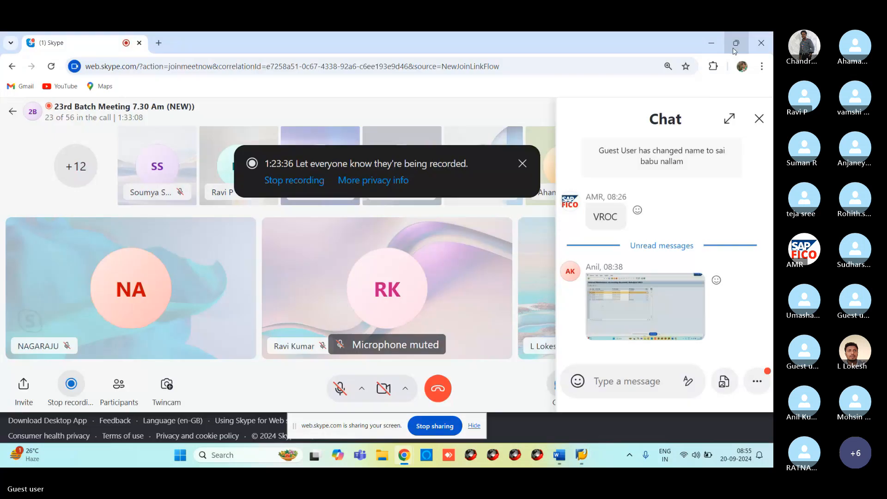
click(711, 43)
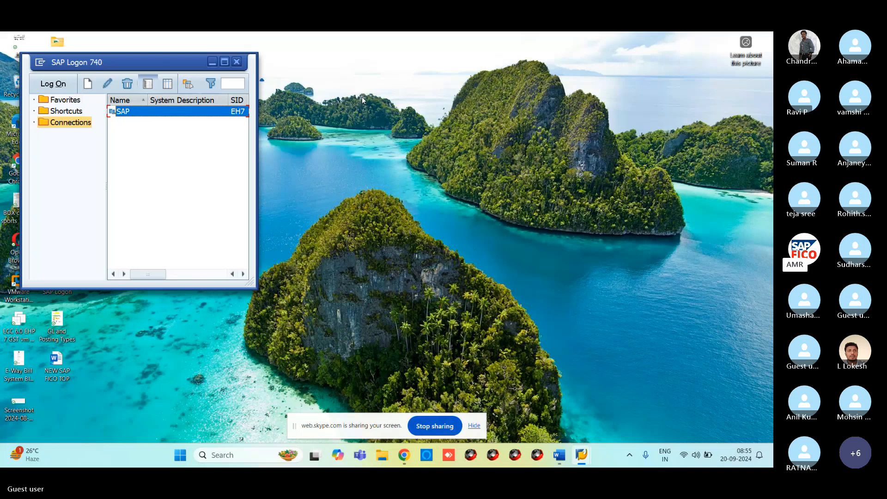
click(212, 62)
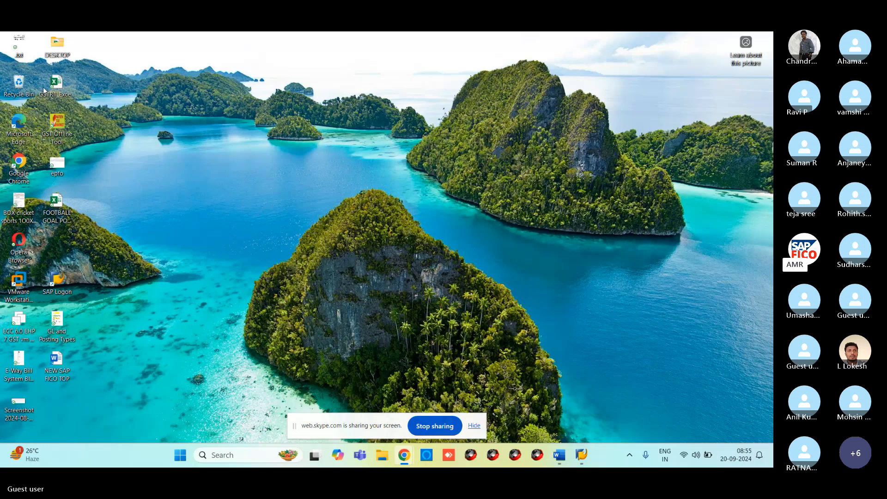
double_click(19, 48)
Maximize the Notepad balance sheet, then return to the SAP Financial Statements report.
click(579, 78)
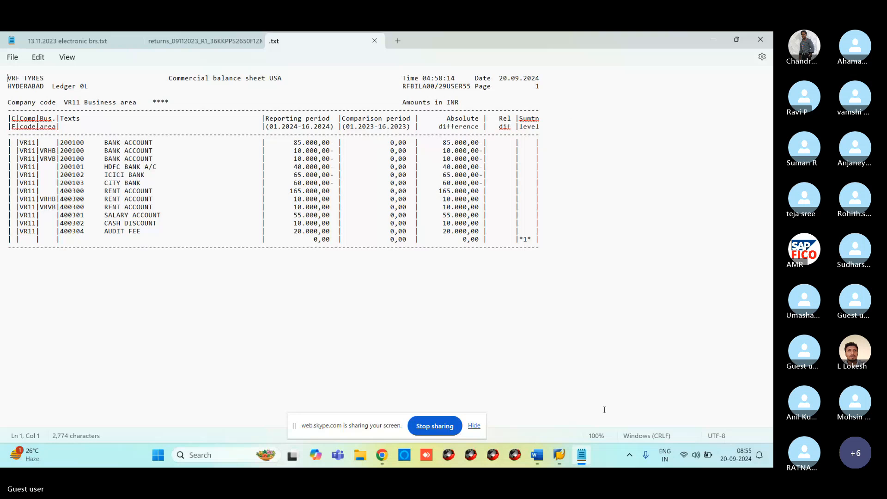
mouse_move(564, 451)
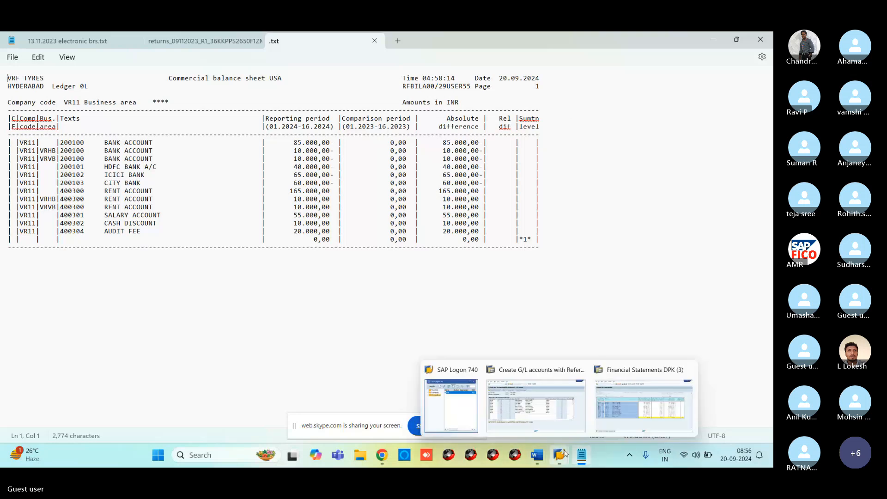
click(619, 405)
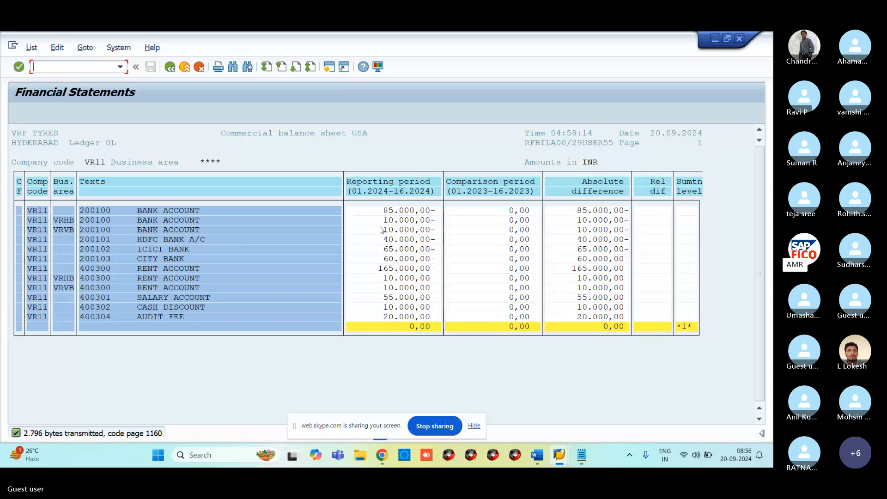
Return to the Financial Statements selection screen and switch List output from Classical list to ALV grid control.
click(170, 67)
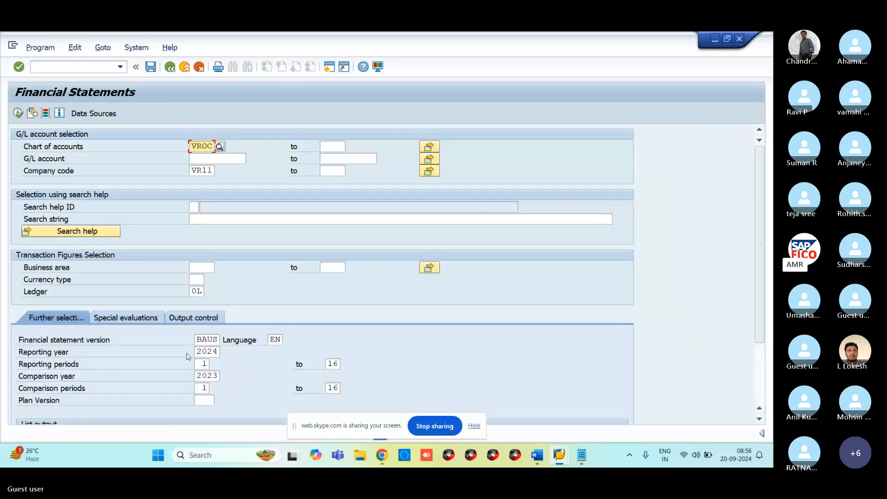
scroll(189, 382, down, 3)
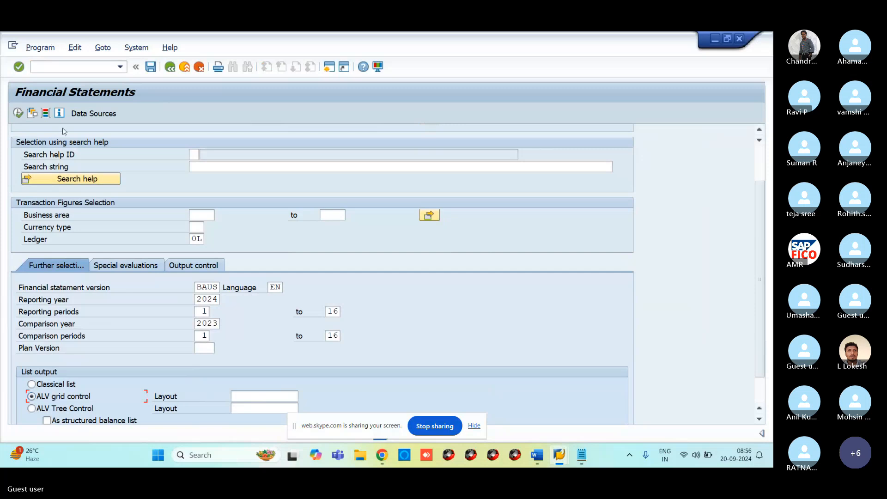
Execute the report and accept the message warnings to display the Commercial balance sheet USA grid.
click(18, 114)
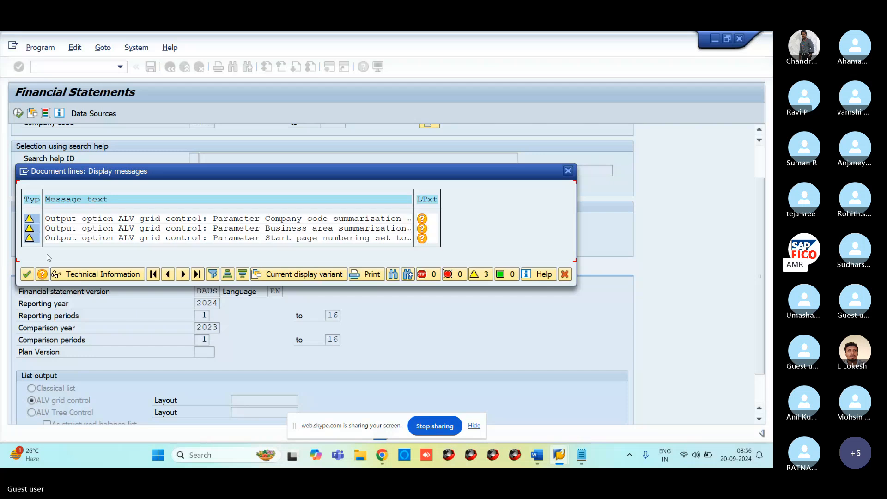
click(27, 275)
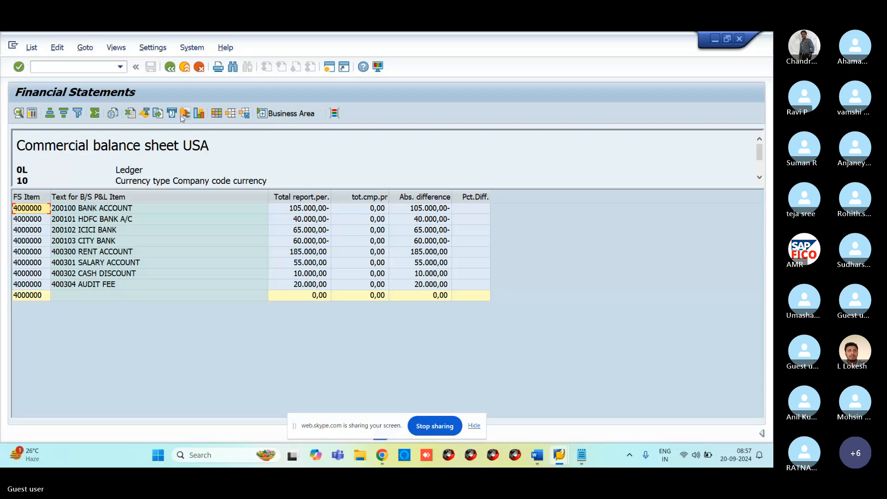
Move Company Code and Business Area from Column Set to Displayed Columns and apply the layout.
click(216, 115)
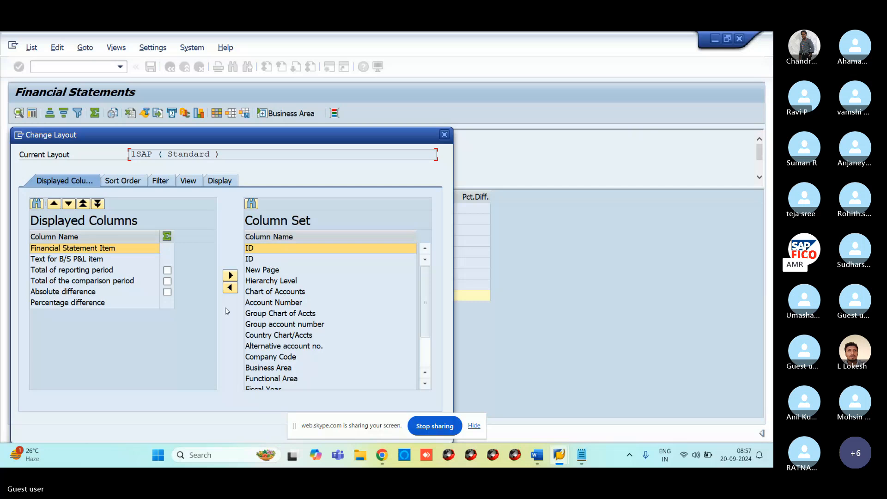
click(250, 253)
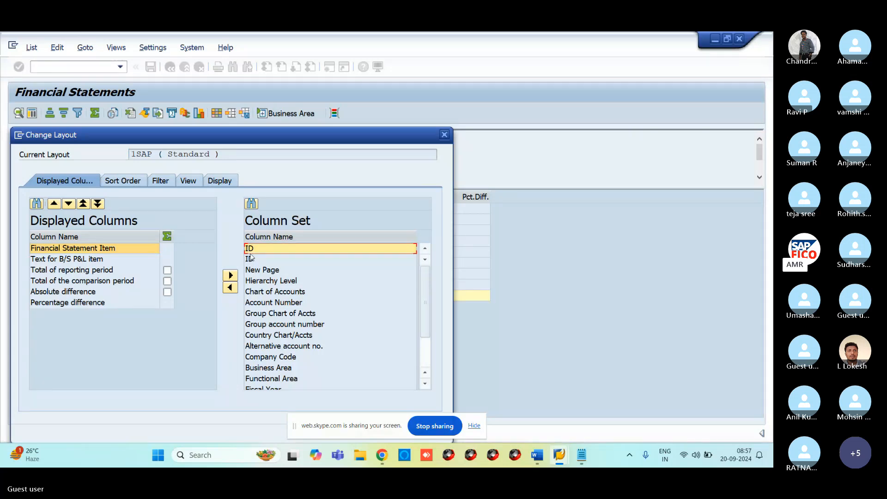
click(257, 283)
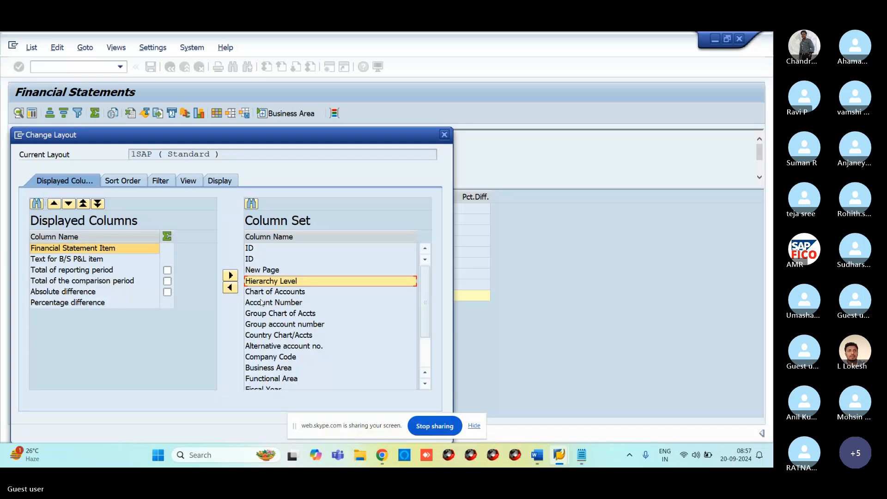
click(262, 358)
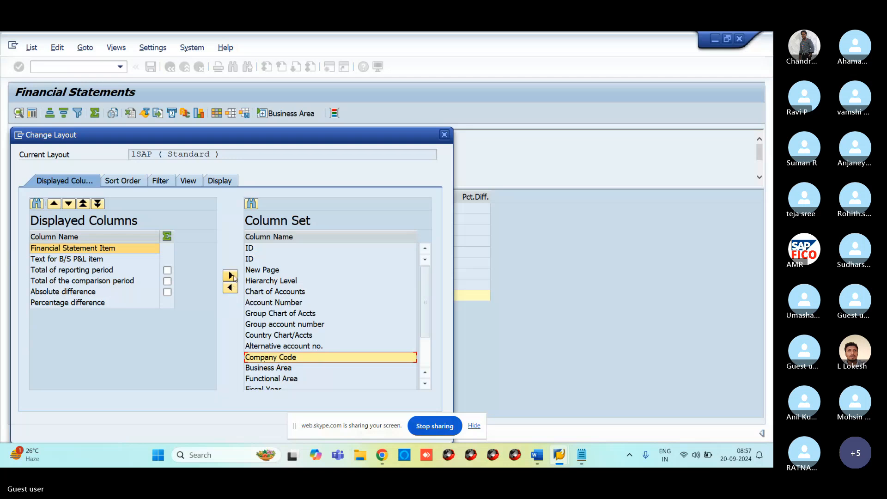
click(230, 289)
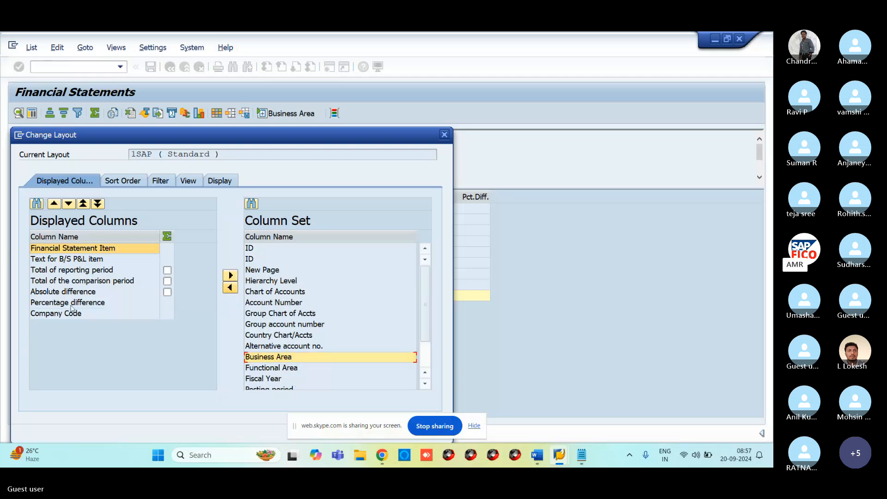
click(68, 314)
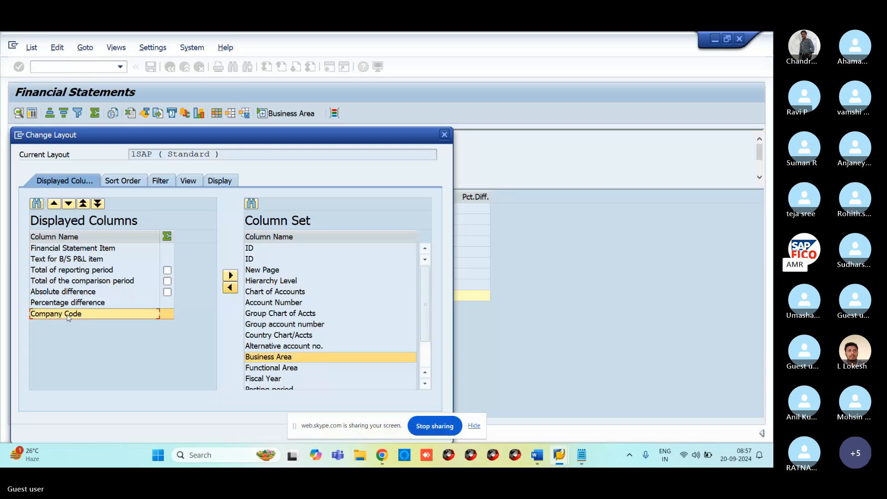
click(230, 287)
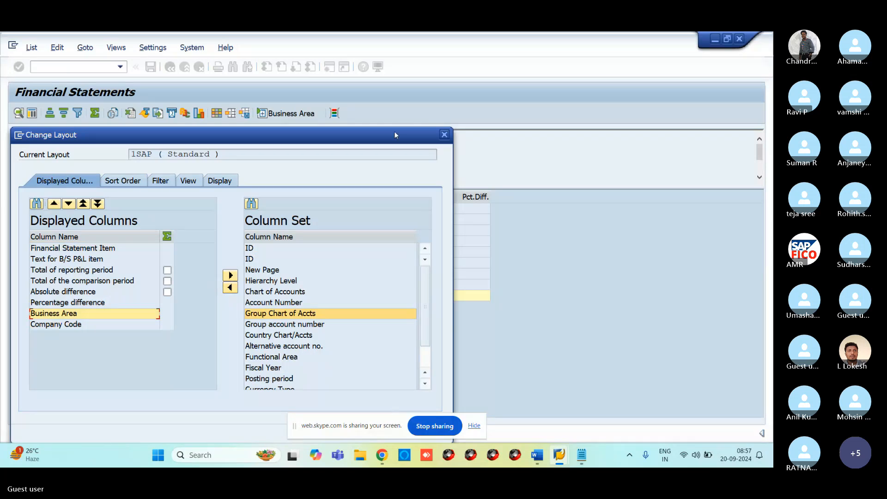
drag(394, 132, 457, 60)
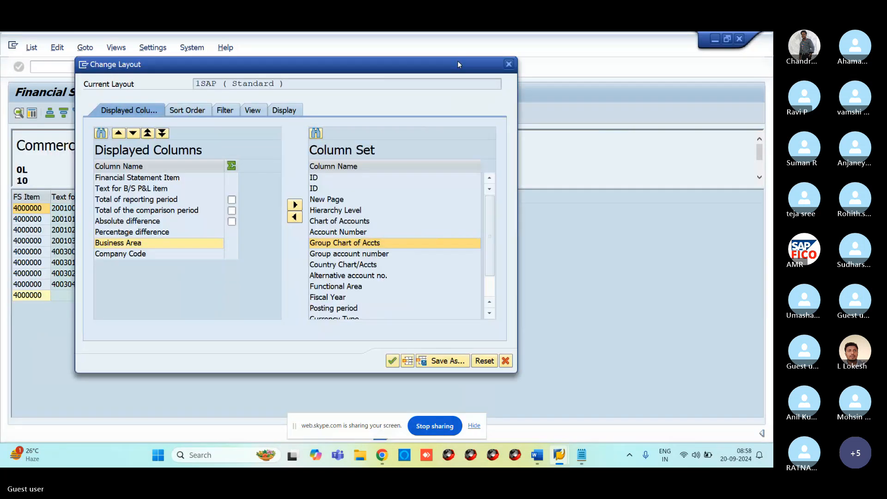
click(393, 361)
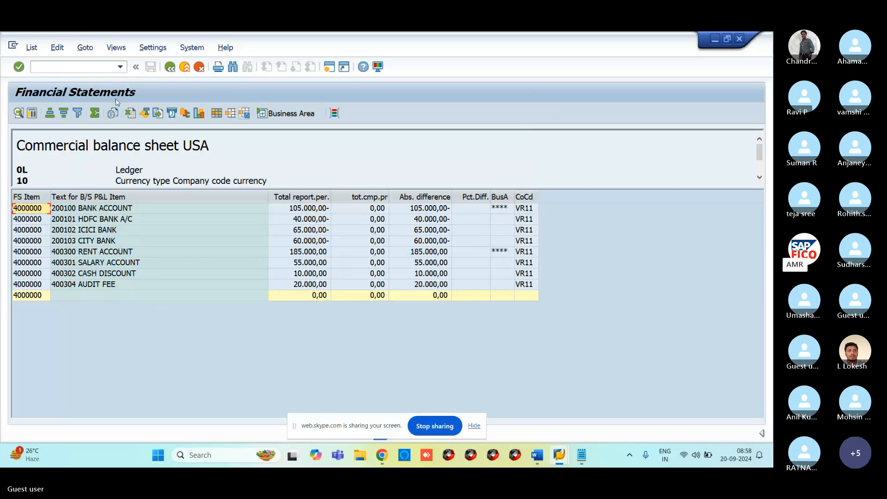
Export the grid as an Excel (Office 2007 XLSX) spreadsheet saved as 'export', allowing file access.
click(31, 47)
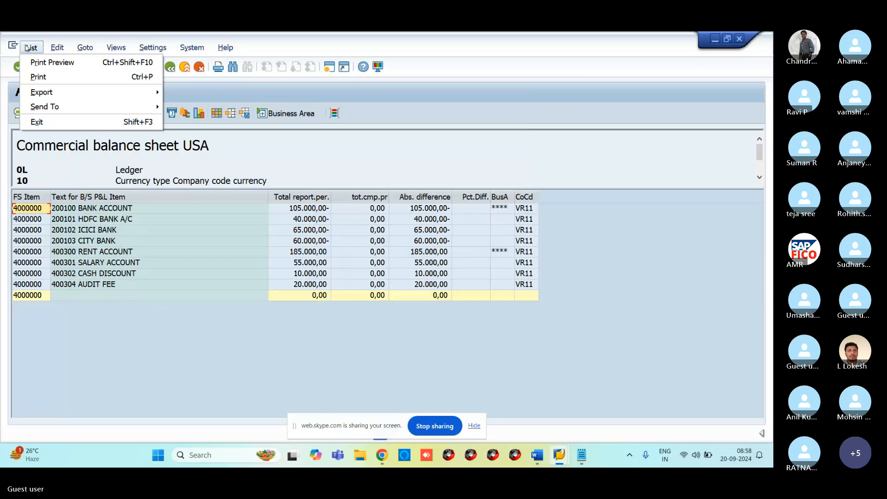
mouse_move(51, 96)
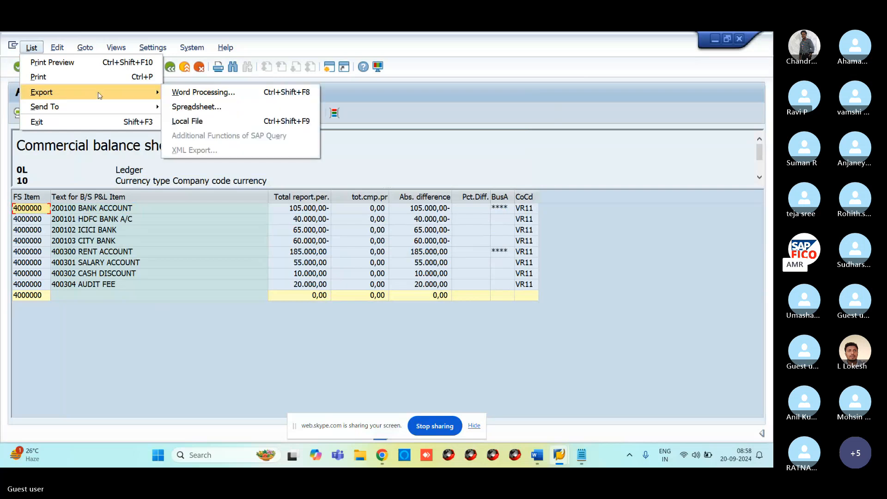
click(196, 107)
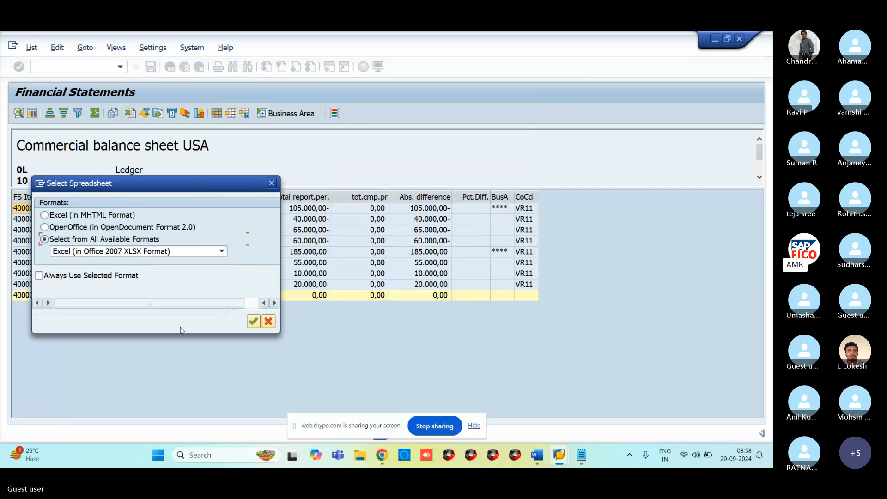
click(252, 321)
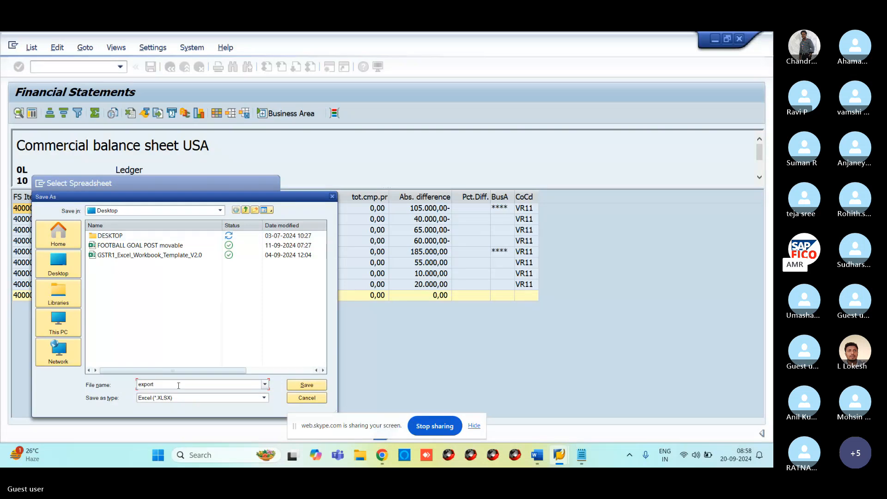
click(307, 385)
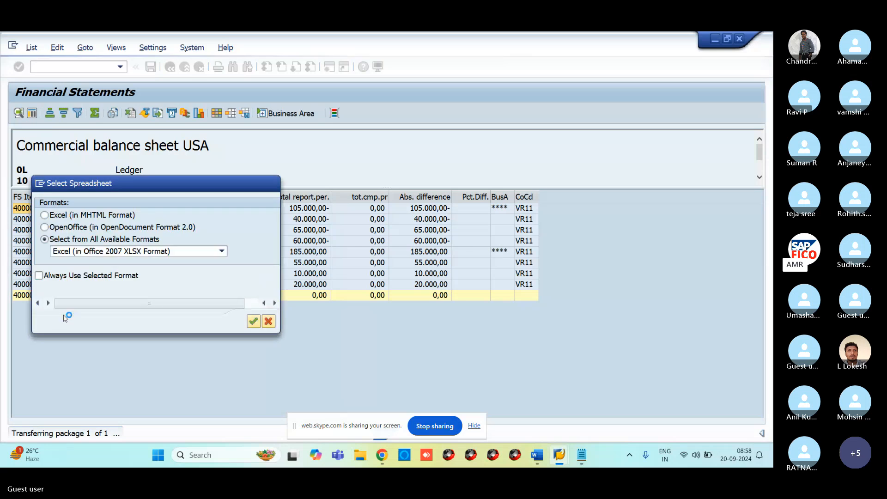
click(60, 274)
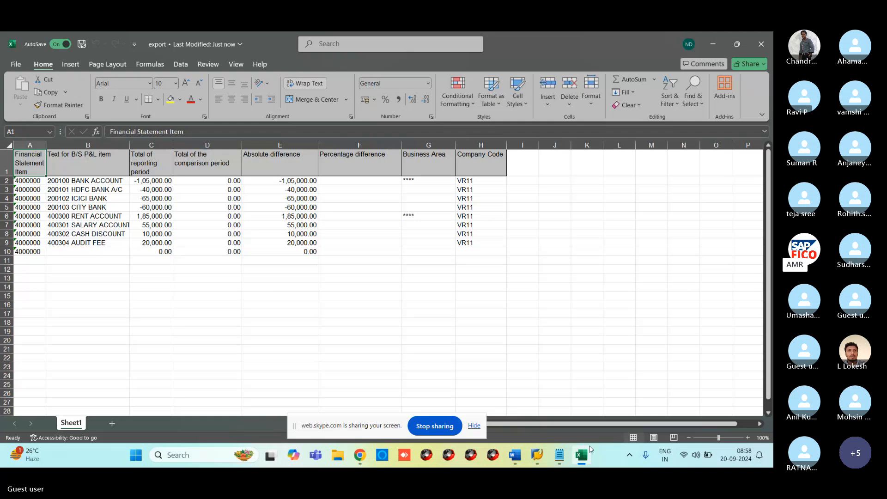
Review the VR11 balance sheet rows, 200100 through 400304, in the export workbook.
mouse_move(534, 460)
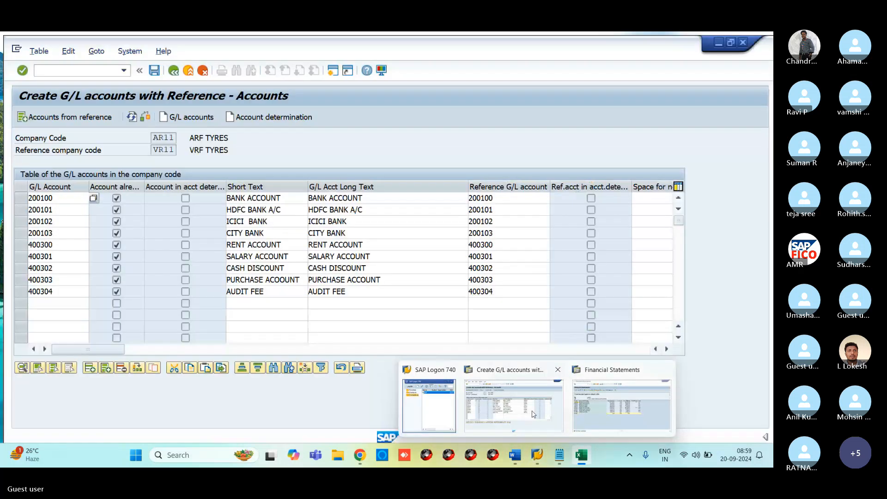
Bring SAP forward and enter /NSAP1, then SAP1, to reach the Report Selection menu.
click(534, 414)
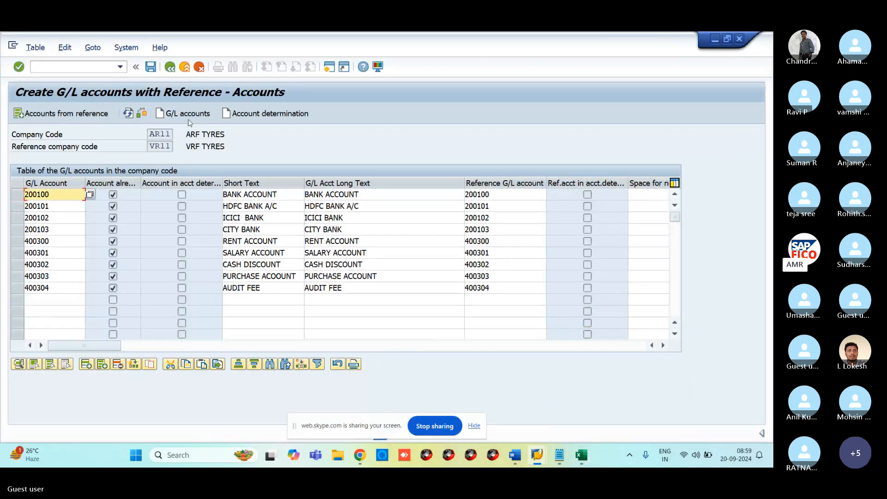
click(75, 64)
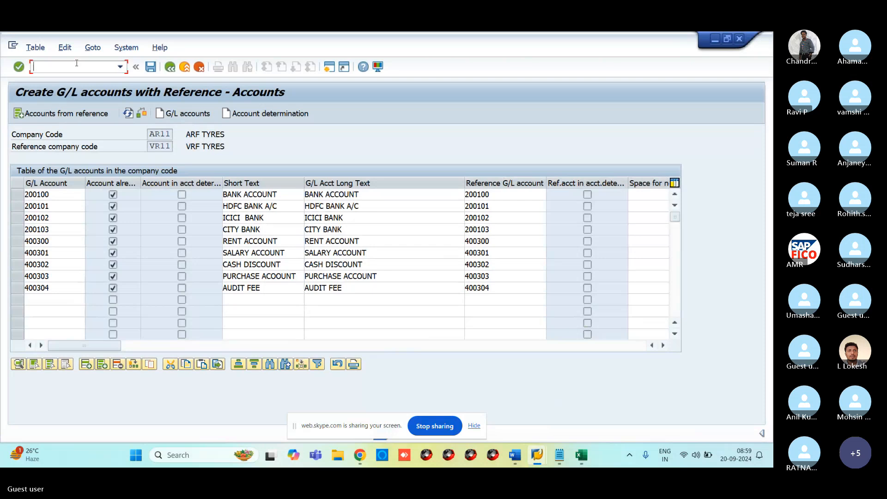
text(/NSAP1)
key(Return)
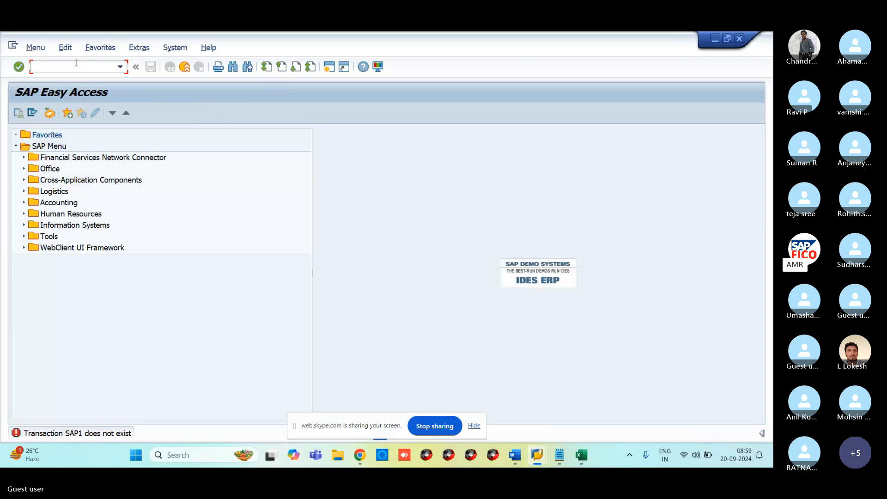
text(SAP)
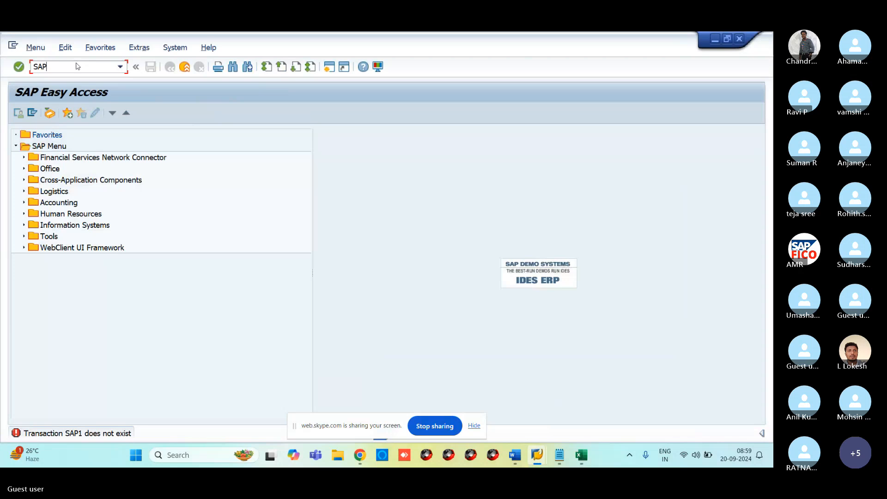
text(1)
key(Return)
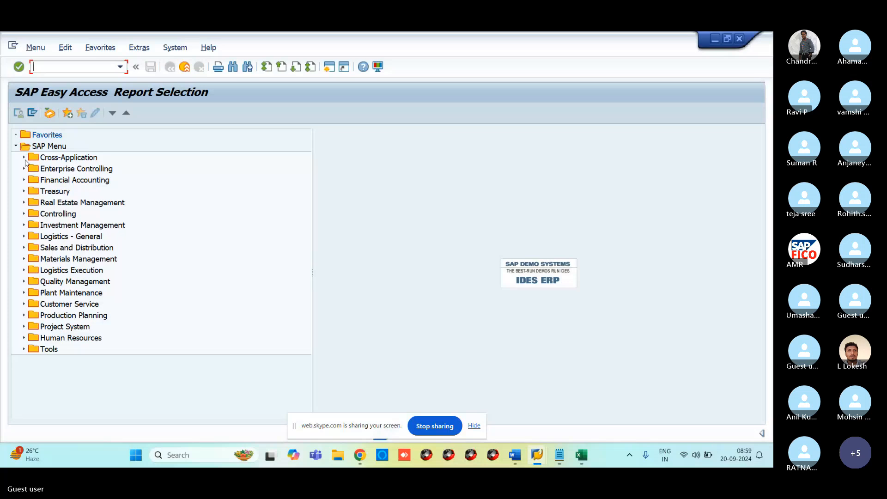
Expand Financial Accounting > General Ledger Reports > Financial Statement / Cash Flow, then Account Balances.
click(23, 181)
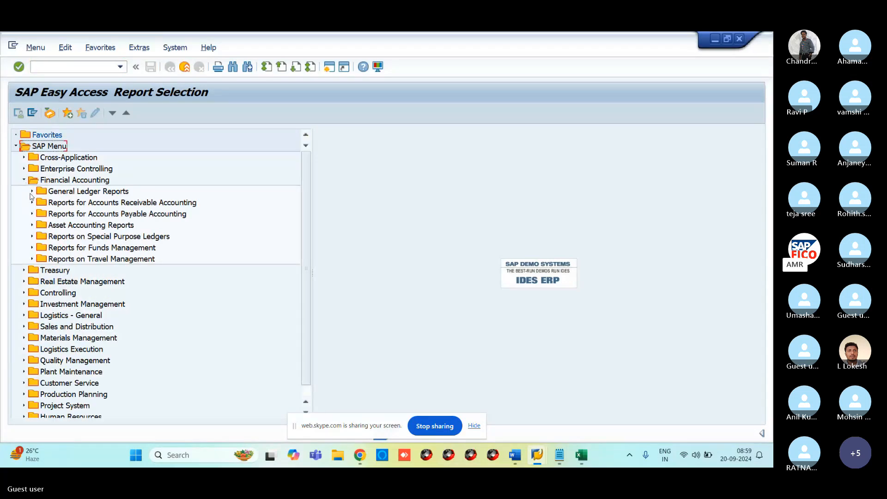
click(31, 194)
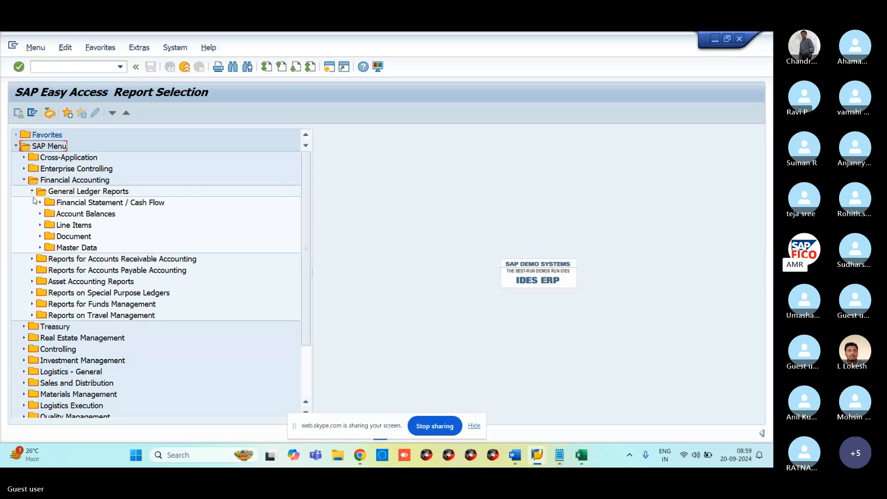
click(40, 203)
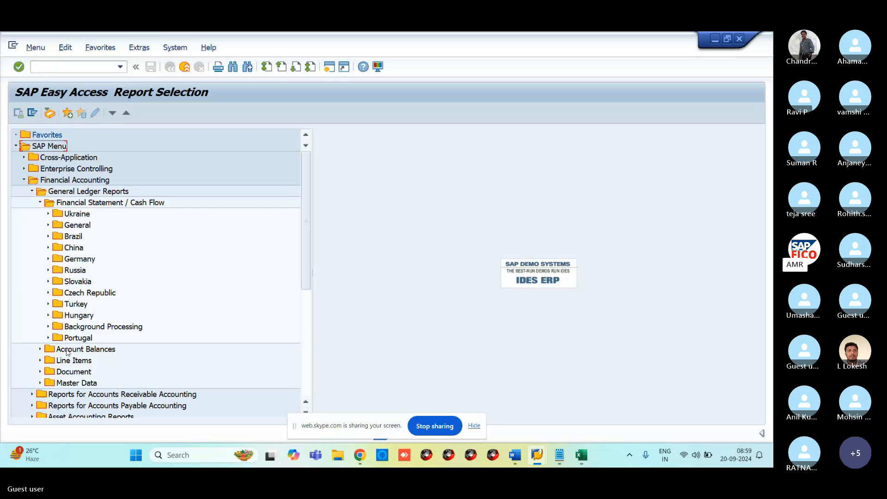
click(40, 350)
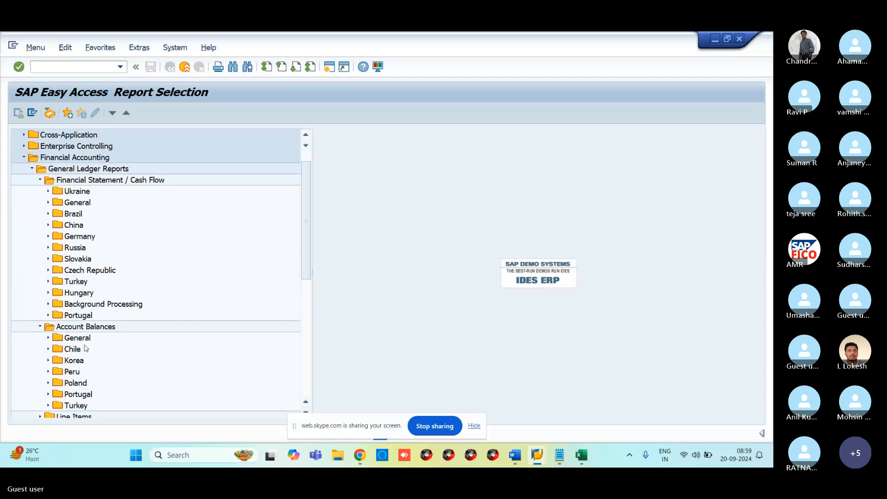
scroll(83, 354, down, 1)
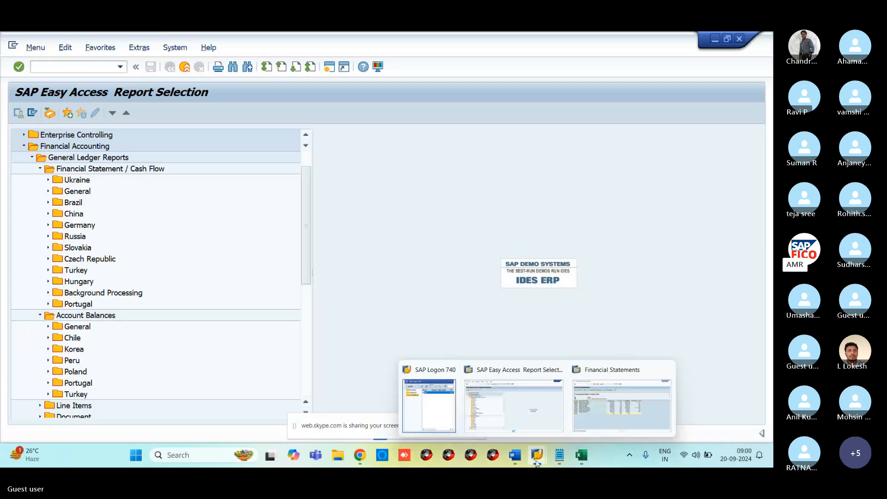
Read the GL ACCOUNTS COPY DELETE BLOCK notes on deleting or blocking GL accounts, then rejoin the Skype meeting.
mouse_move(516, 456)
click(543, 424)
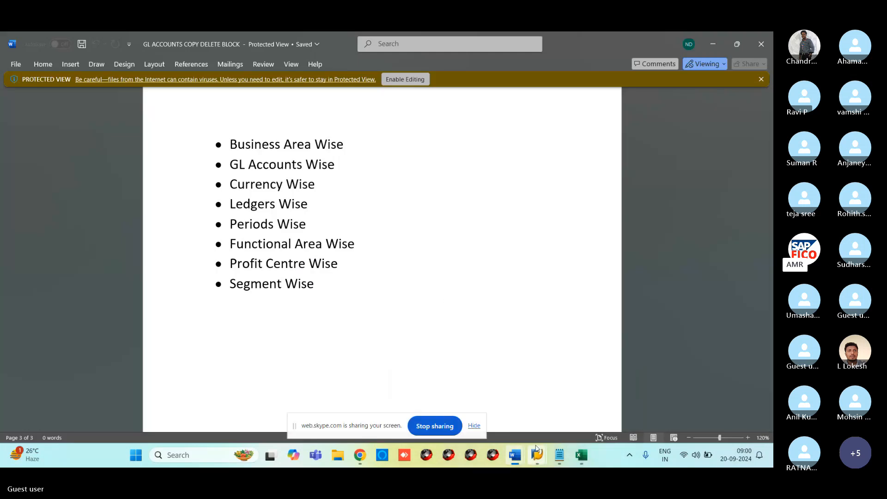
mouse_move(519, 455)
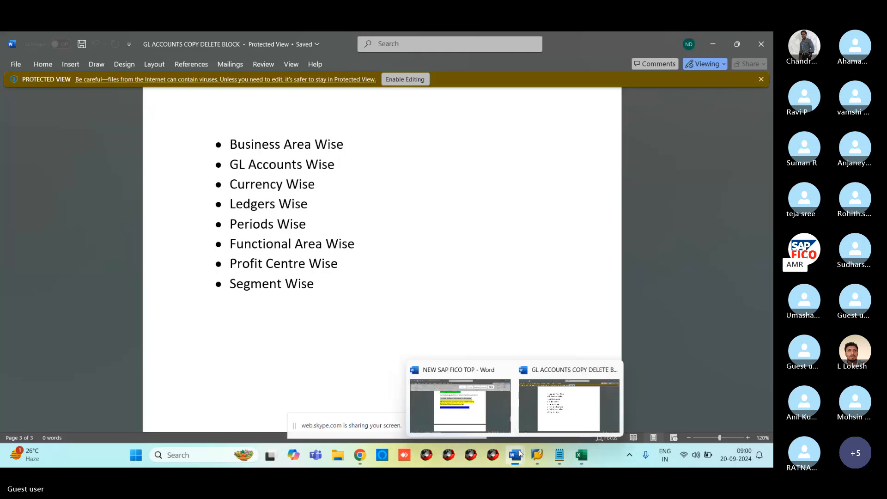
click(541, 419)
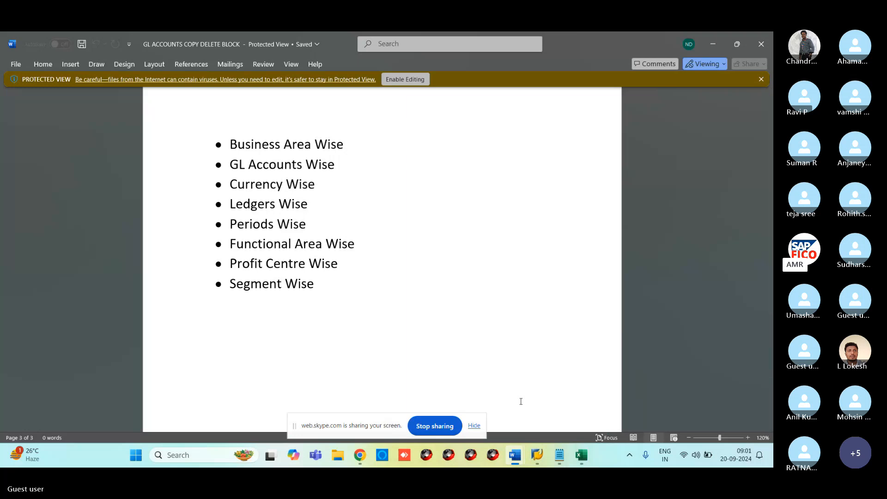
scroll(521, 401, up, 20)
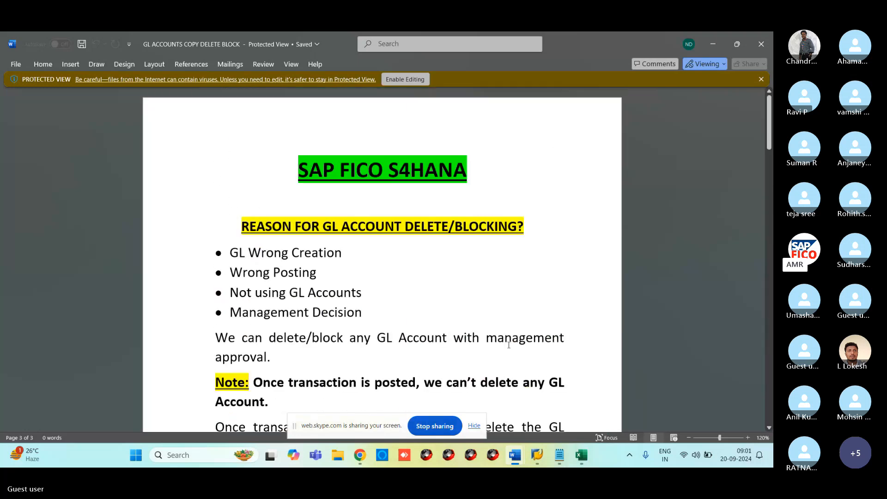
scroll(429, 261, down, 5)
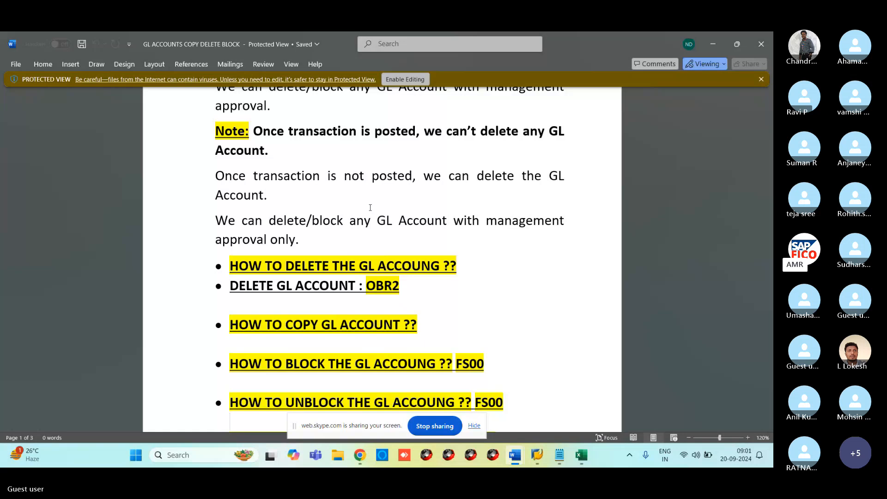
scroll(370, 208, up, 3)
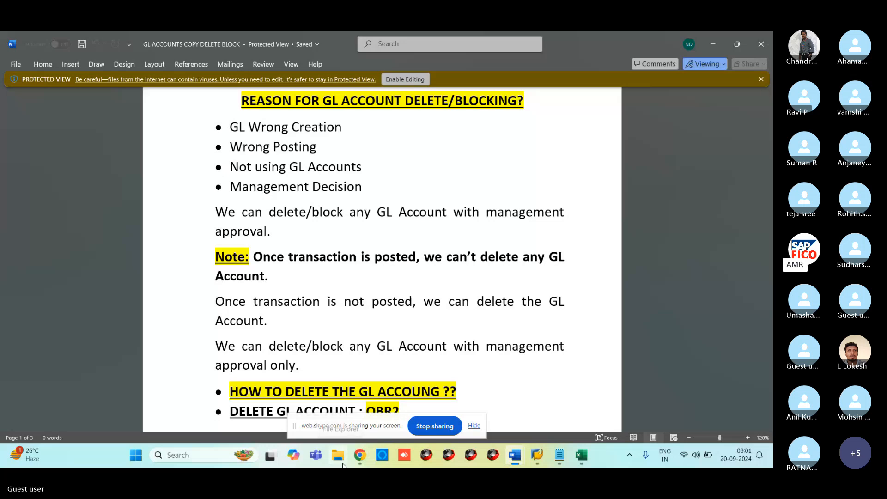
click(359, 456)
click(318, 401)
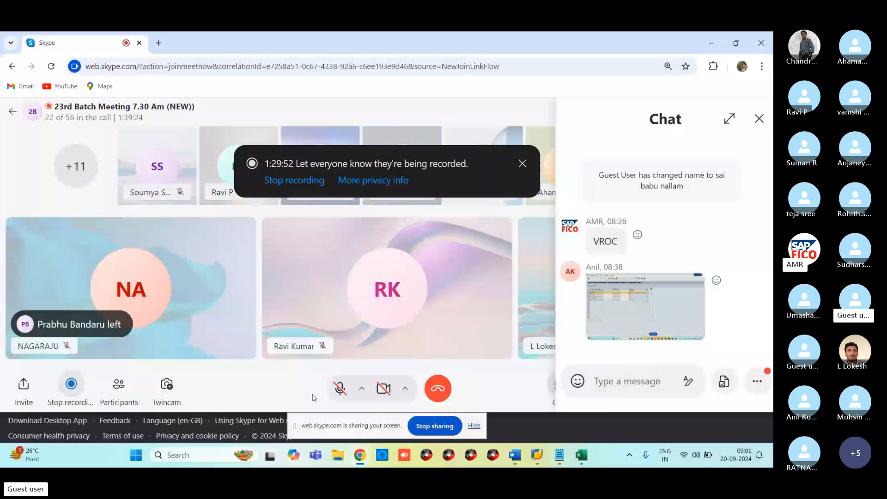
click(340, 388)
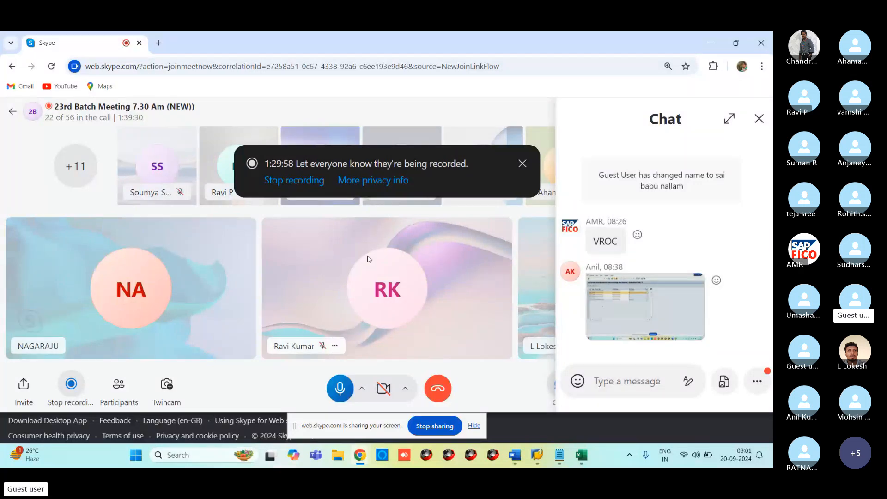
mouse_move(515, 455)
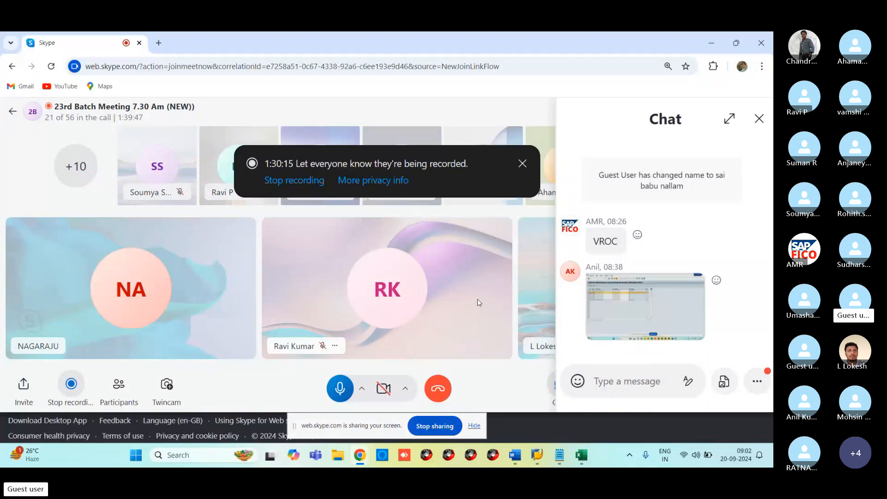
click(342, 390)
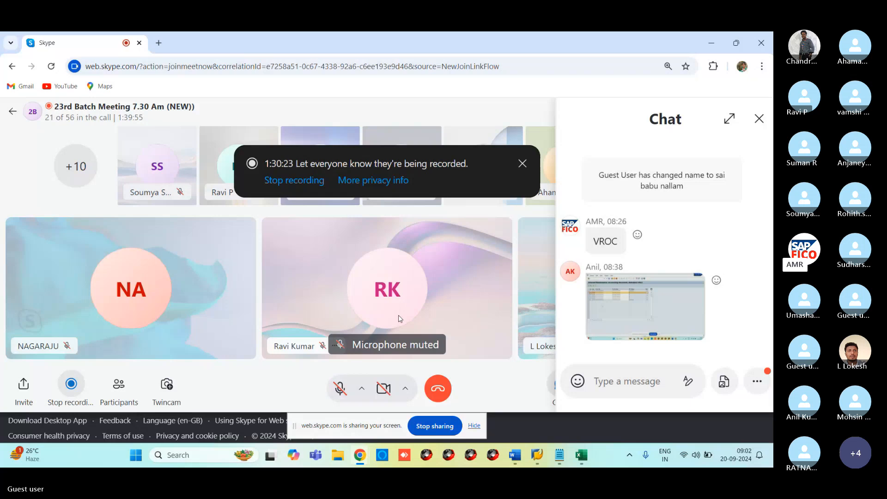
Highlight topic 79 blue in NEW SAP FICO TOP, close Word, and dismiss Skype's recording banner.
click(514, 455)
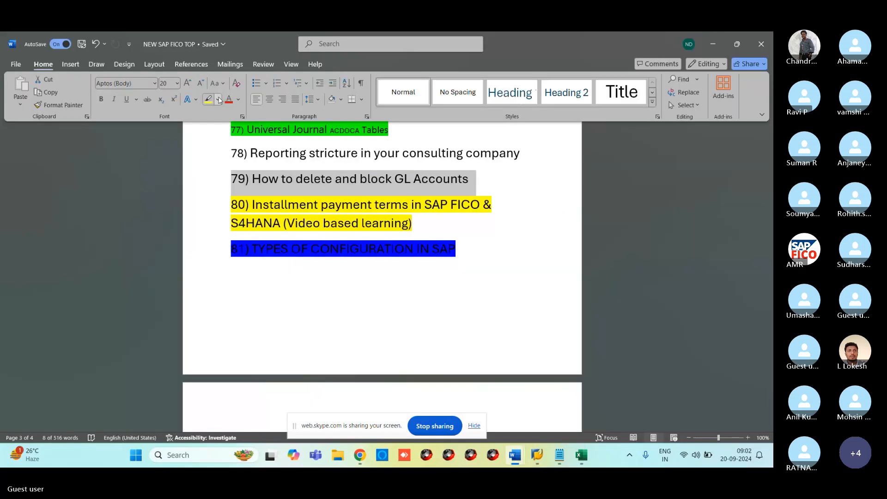
click(219, 100)
click(268, 133)
click(415, 264)
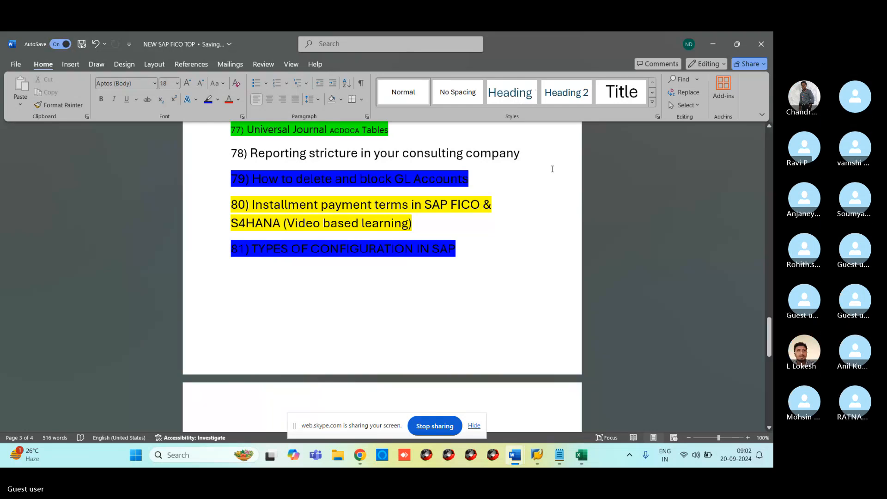
click(760, 43)
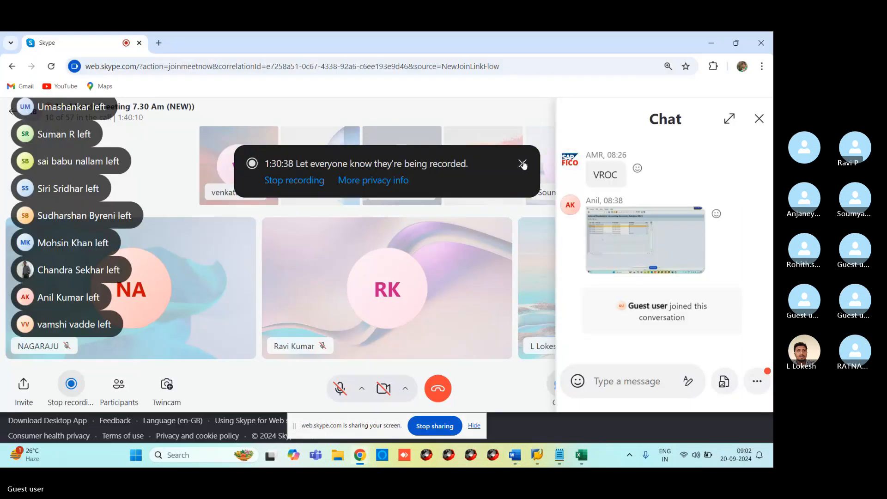
click(522, 164)
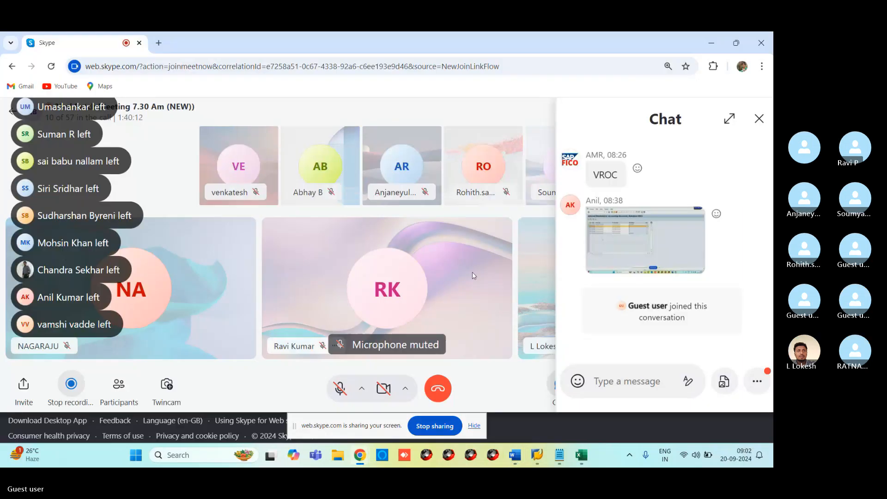